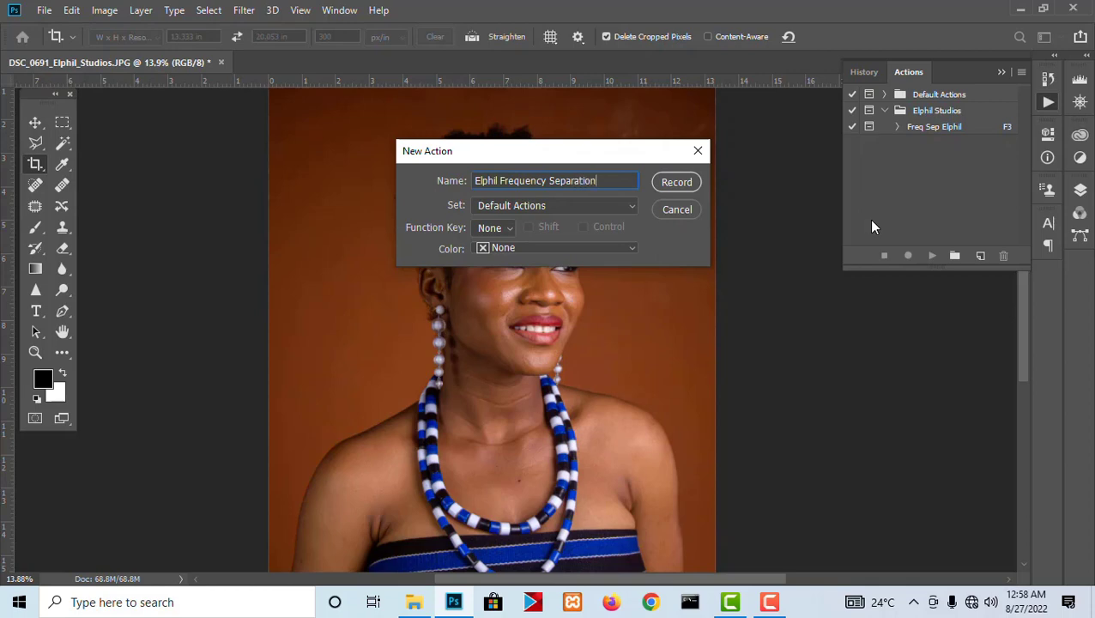
# Step: Start recording the Elphil Frequency Separation action and duplicate the Background layer twice
pyautogui.click(674, 183)
pyautogui.scroll(-2, 593, 219)
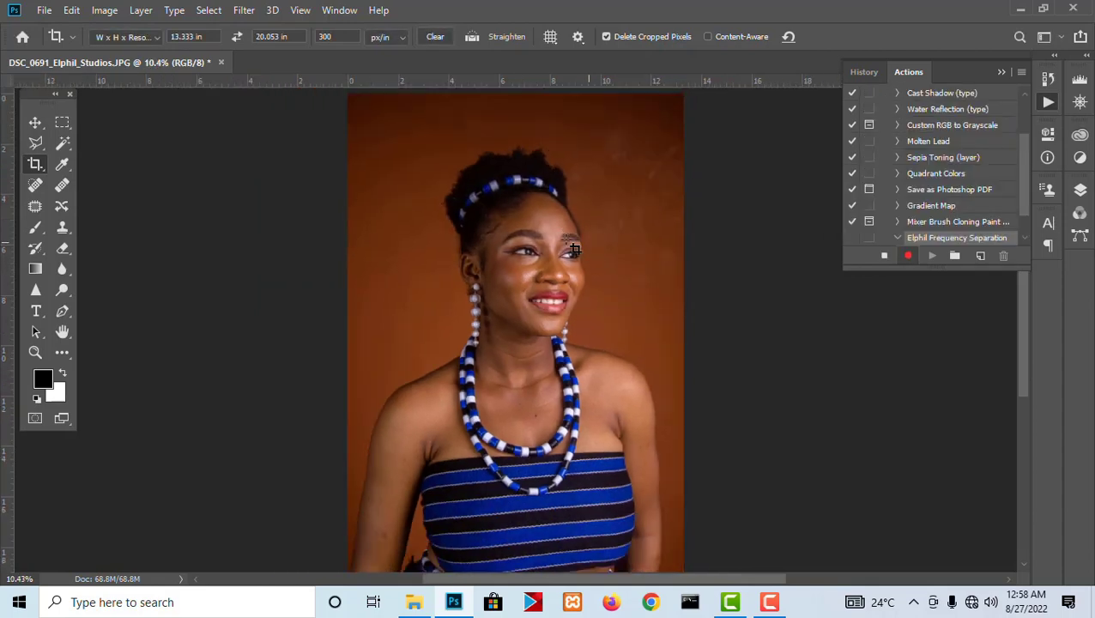
pyautogui.scroll(4, 575, 250)
pyautogui.moveTo(635, 262); pyautogui.dragTo(620, 348)
pyautogui.click(1080, 190)
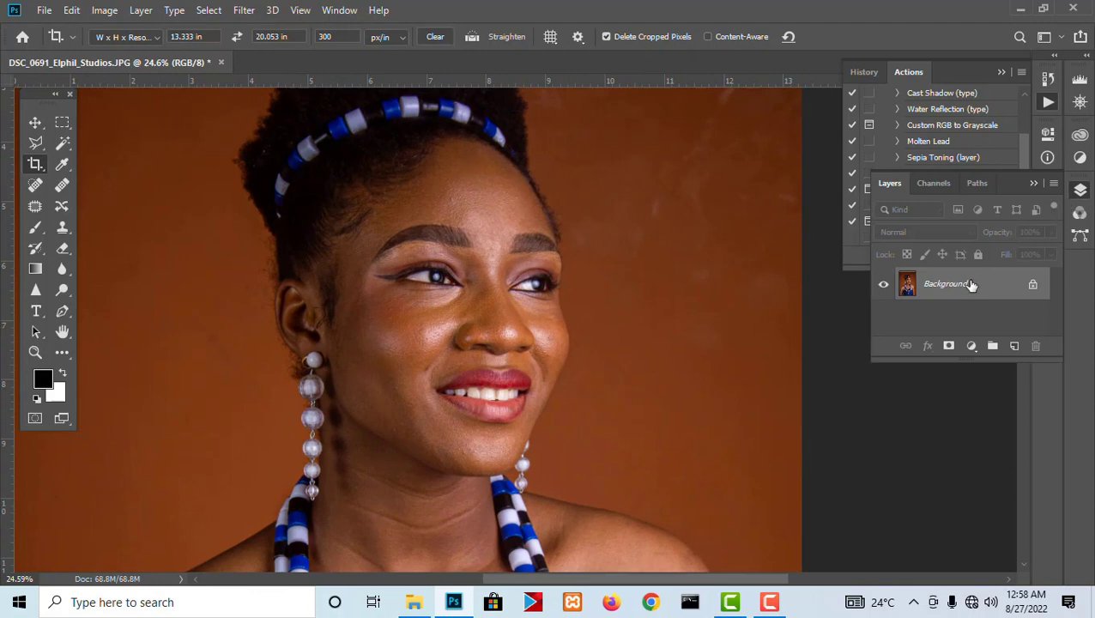
pyautogui.hotkey('ctrl', 'j')
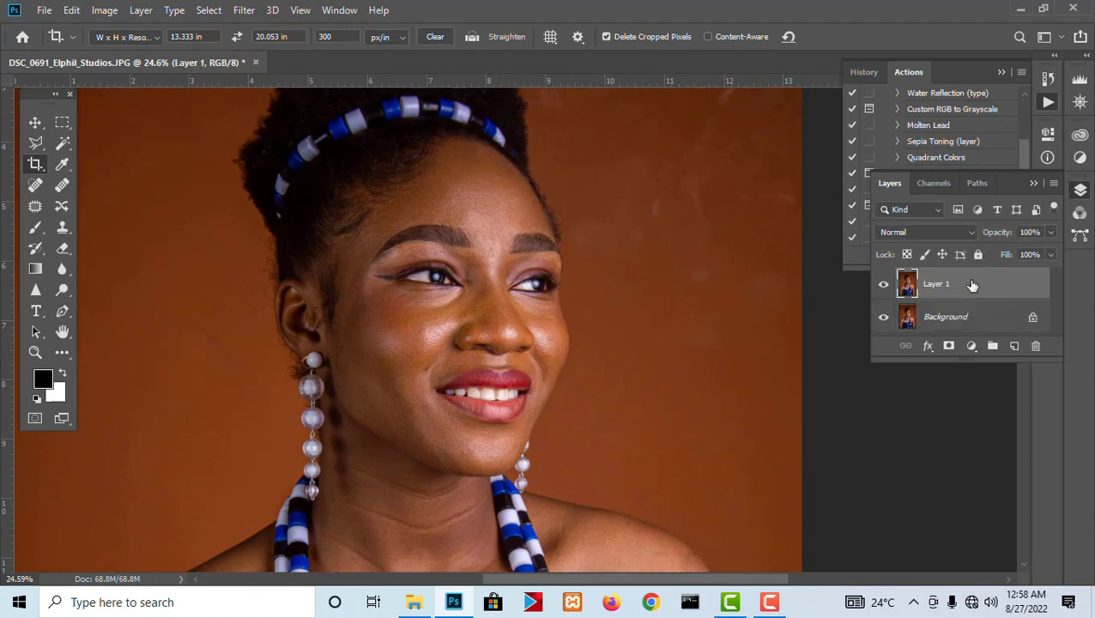
pyautogui.hotkey('ctrl', 'j')
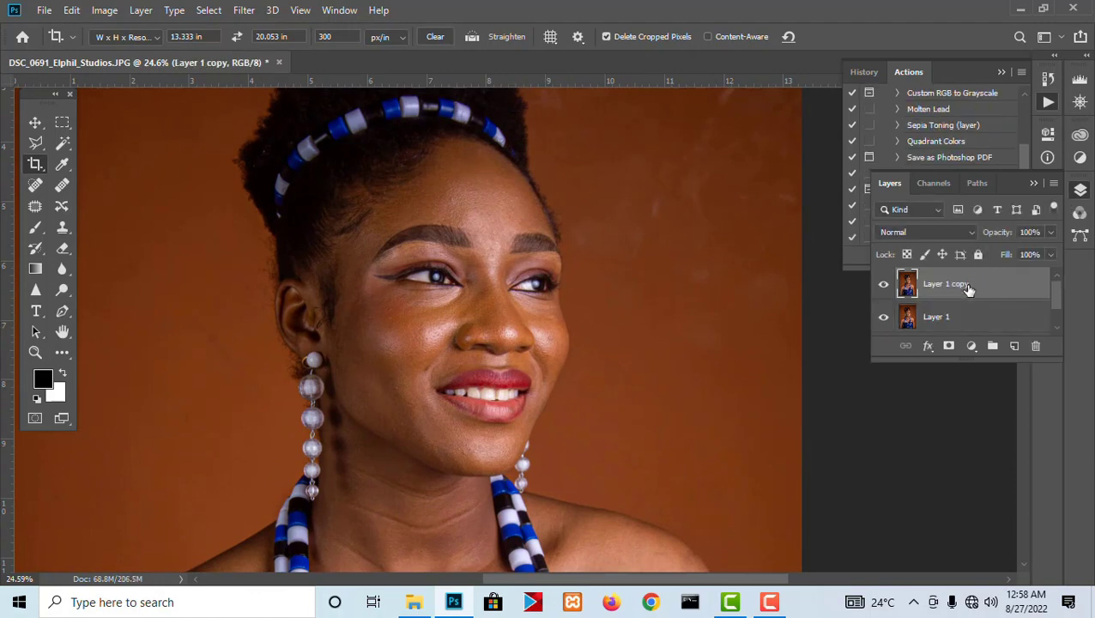
# Step: Rename the upper duplicate layer High and the lower duplicate layer Low
pyautogui.doubleClick(969, 288)
pyautogui.write('High')
pyautogui.doubleClick(940, 317)
pyautogui.write('Lo')
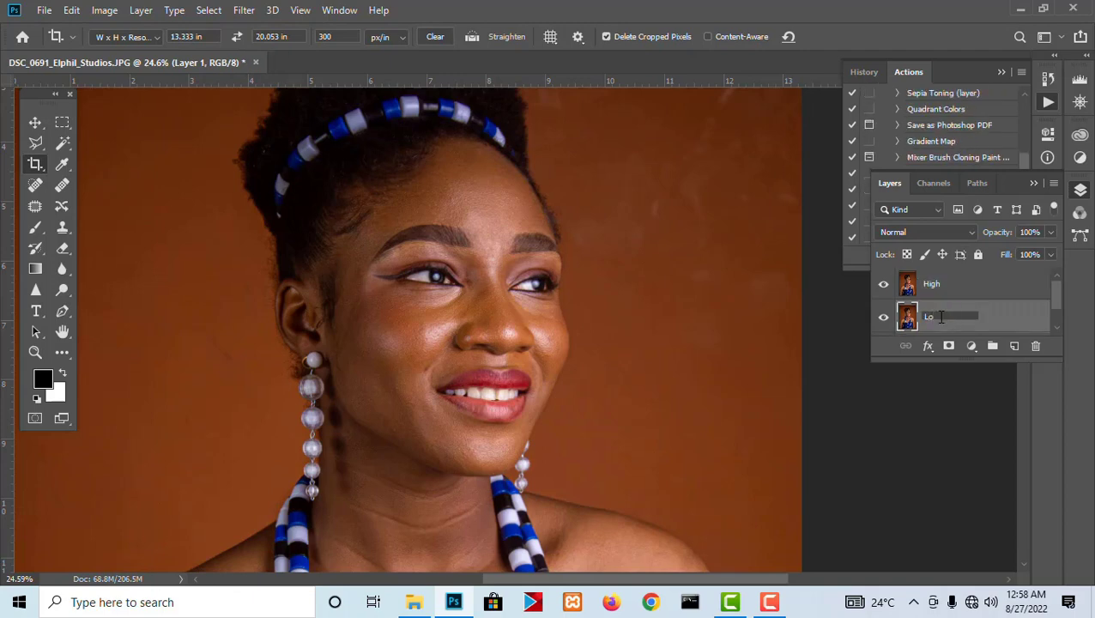
pyautogui.write('w')
pyautogui.press('Return')
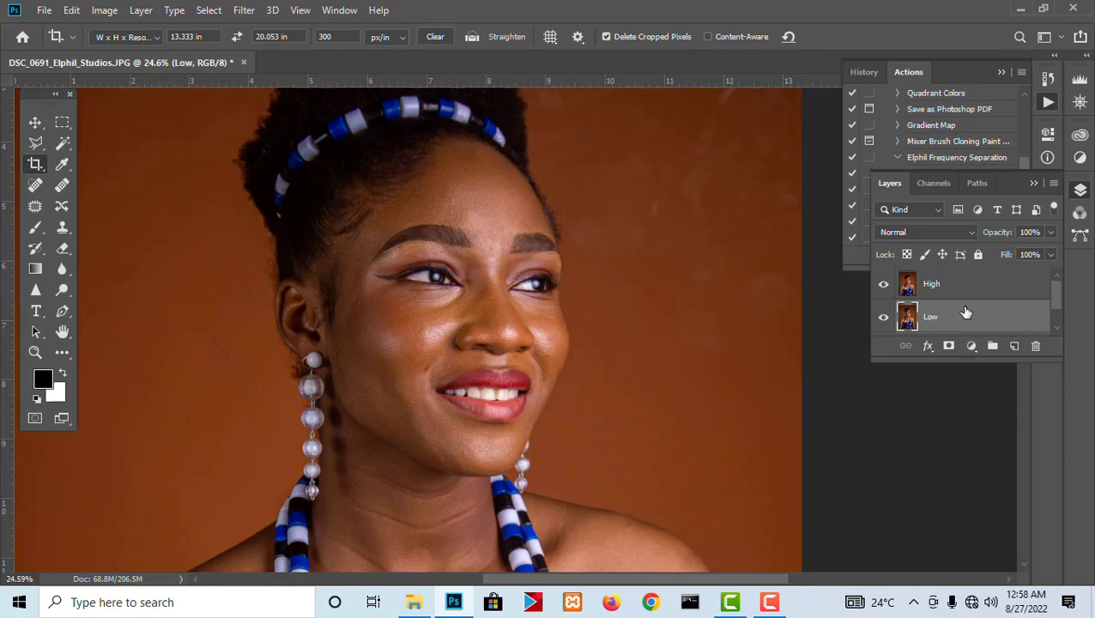
# Step: Hide the High layer, leaving the Low layer shown
pyautogui.click(884, 284)
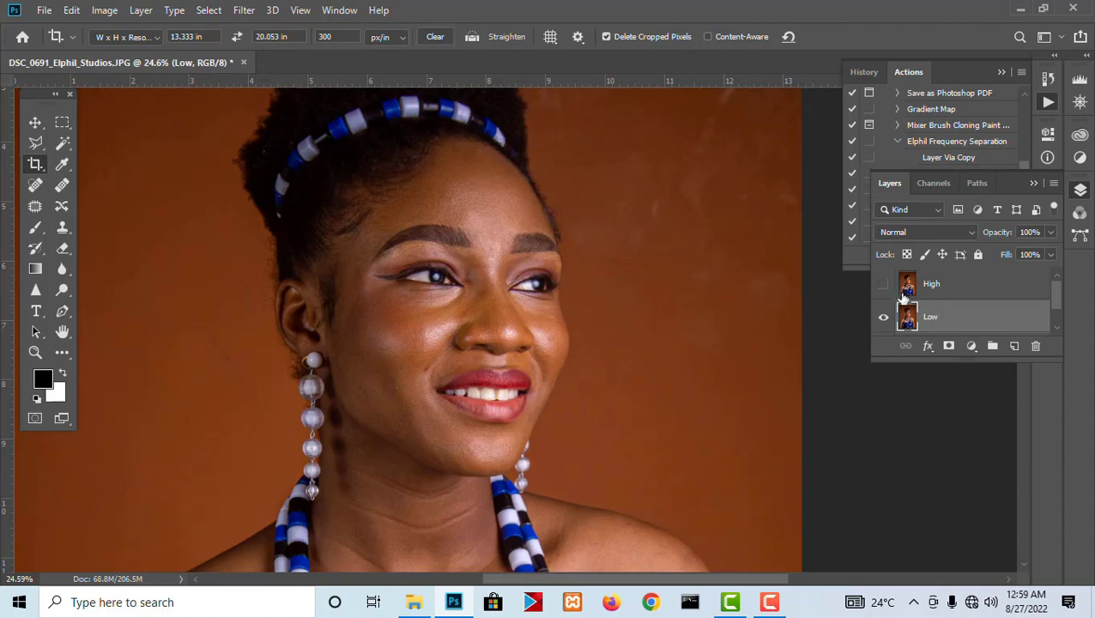
pyautogui.click(886, 317)
pyautogui.click(885, 318)
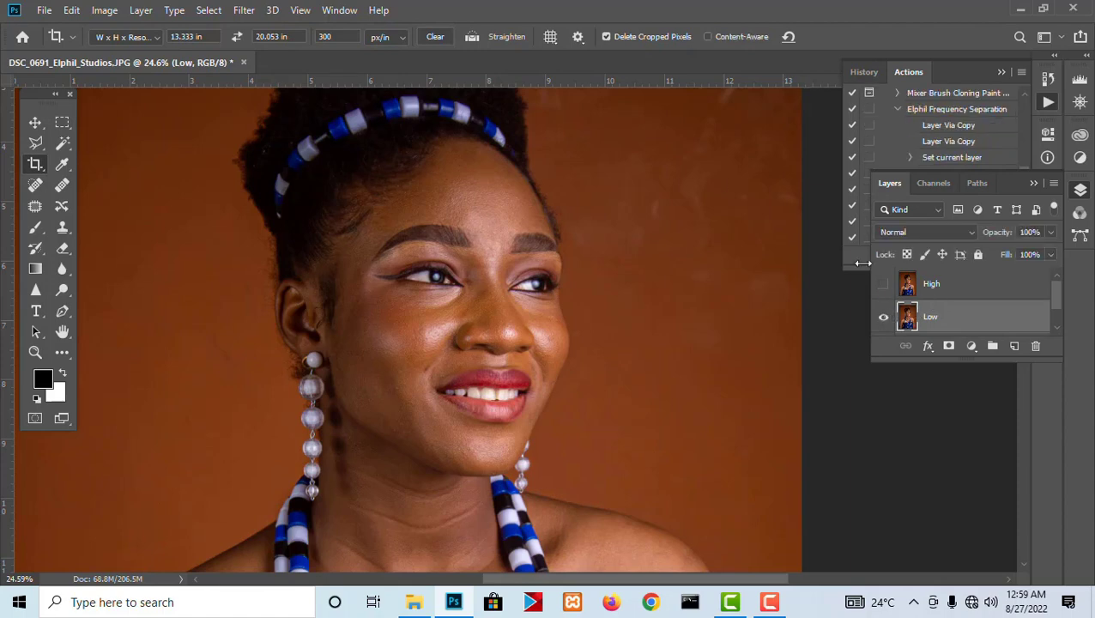
# Step: Apply a Gaussian Blur with a 5-pixel radius to the Low layer
pyautogui.click(242, 11)
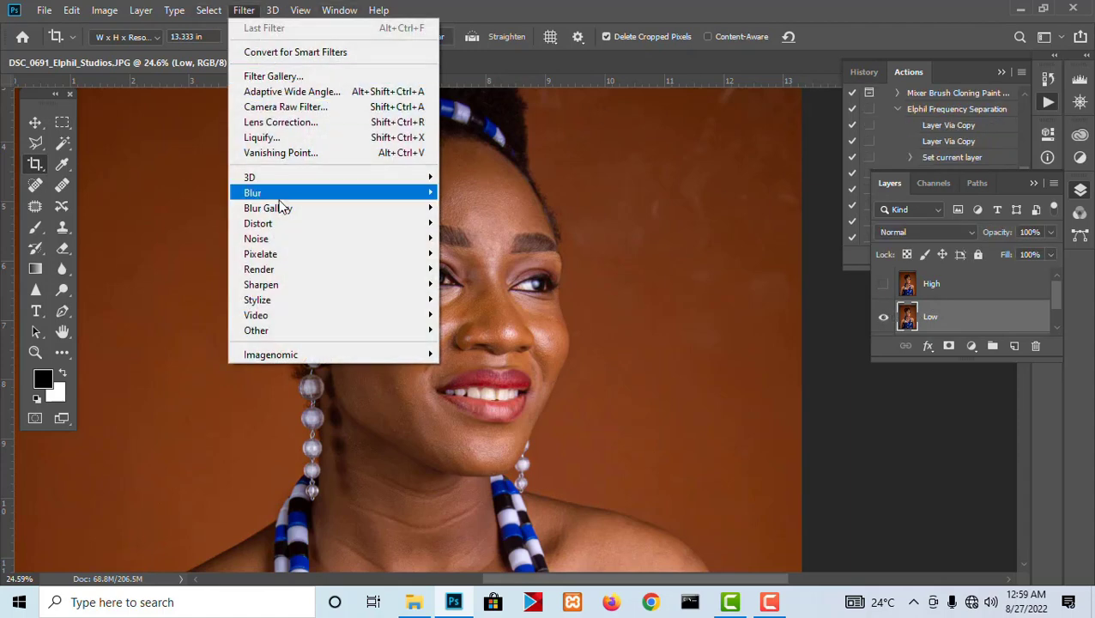
pyautogui.moveTo(279, 199)
pyautogui.click(468, 256)
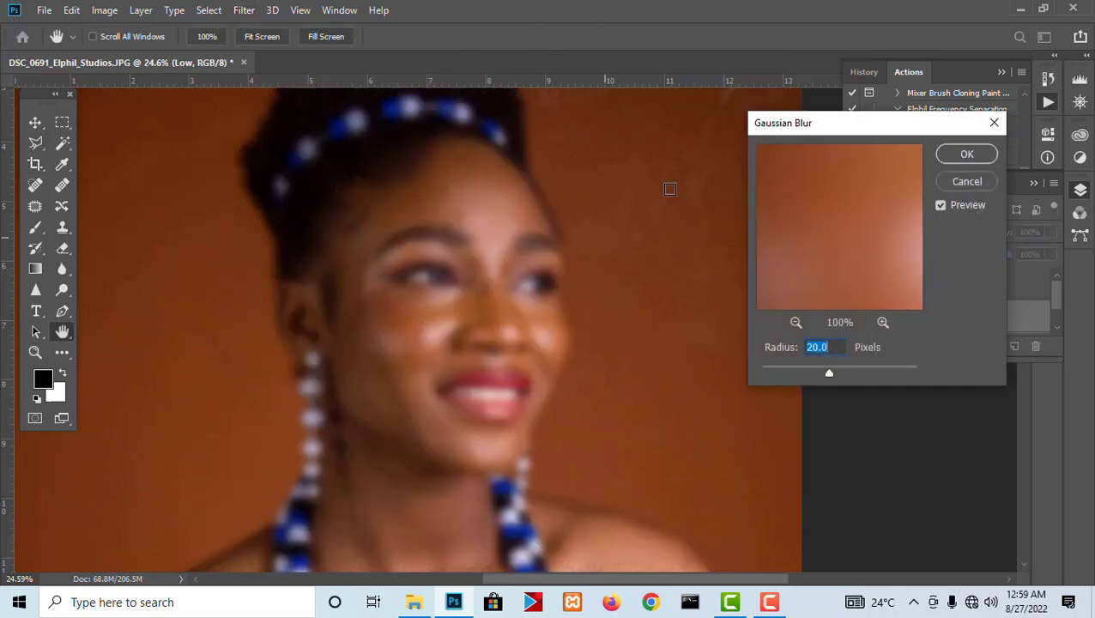
pyautogui.moveTo(821, 126); pyautogui.dragTo(638, 142)
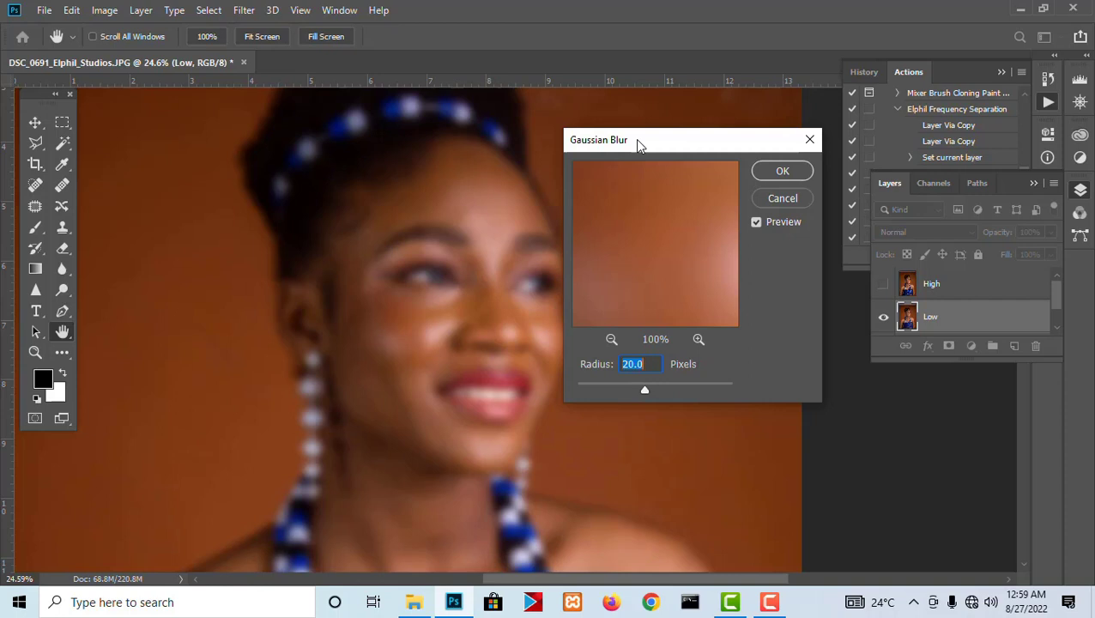
pyautogui.write('5')
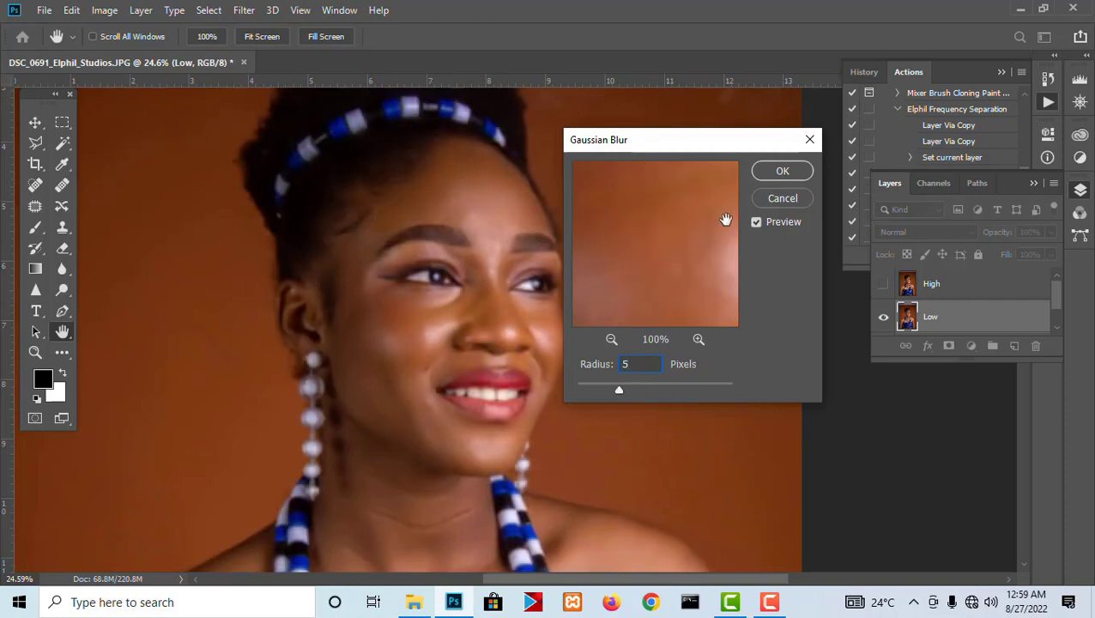
pyautogui.click(780, 171)
pyautogui.press('c')
# Step: Set the Gaussian Blur history state as the source for the History Brush
pyautogui.click(865, 72)
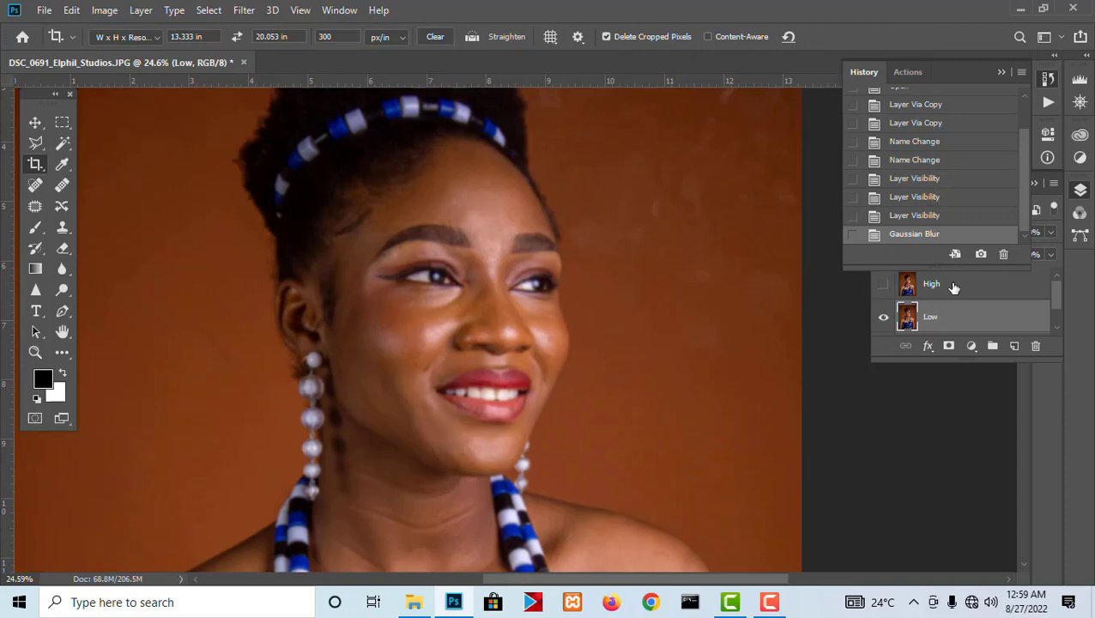
pyautogui.click(944, 318)
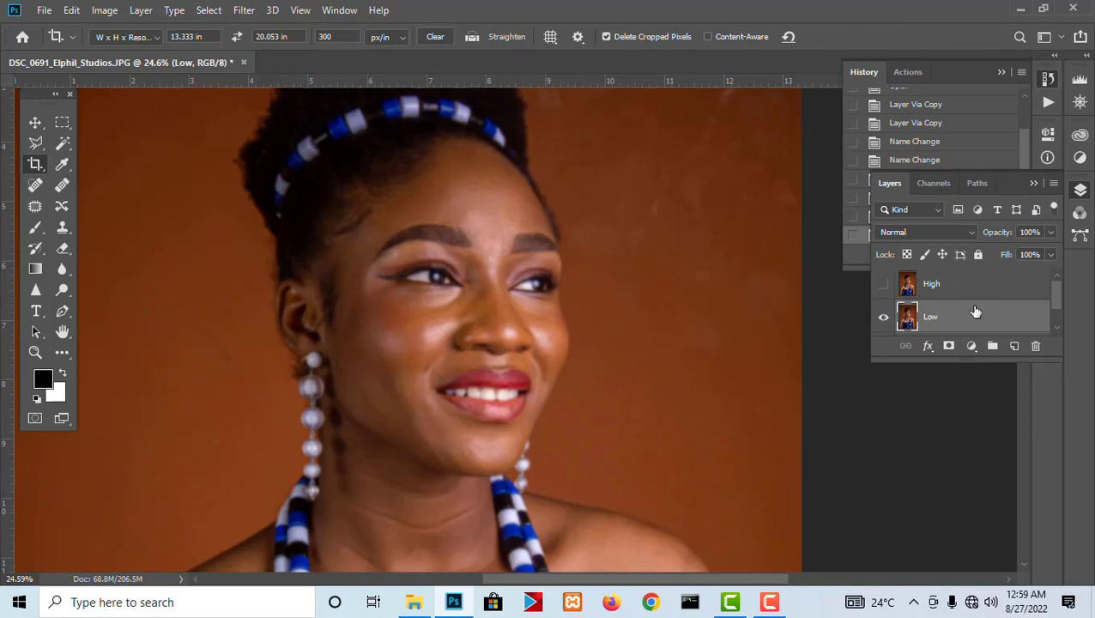
pyautogui.click(1047, 80)
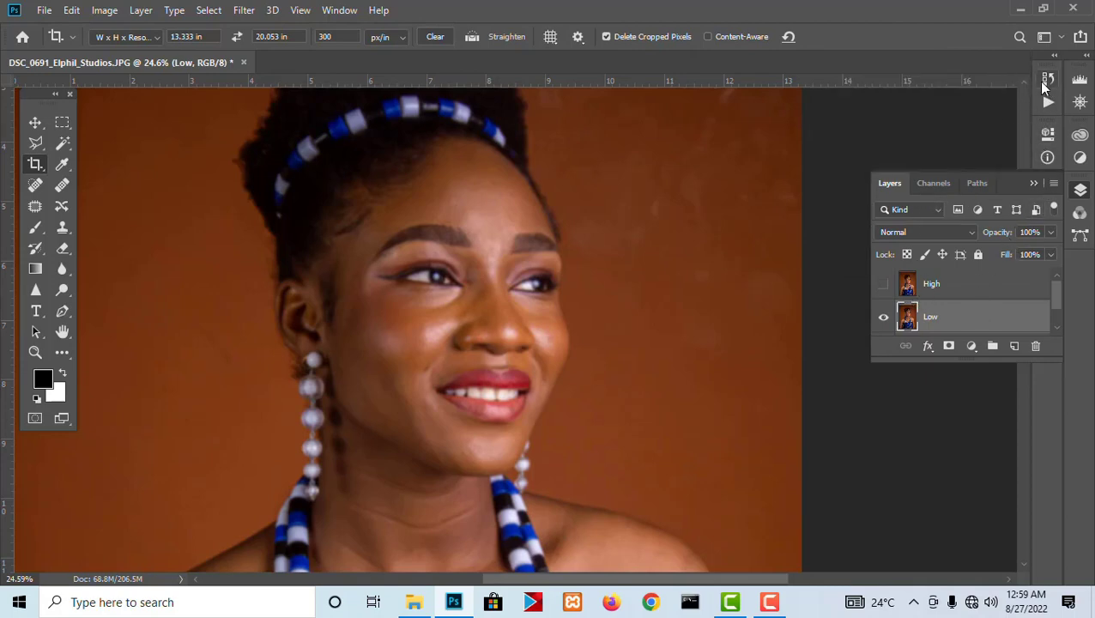
pyautogui.click(1047, 80)
pyautogui.click(853, 237)
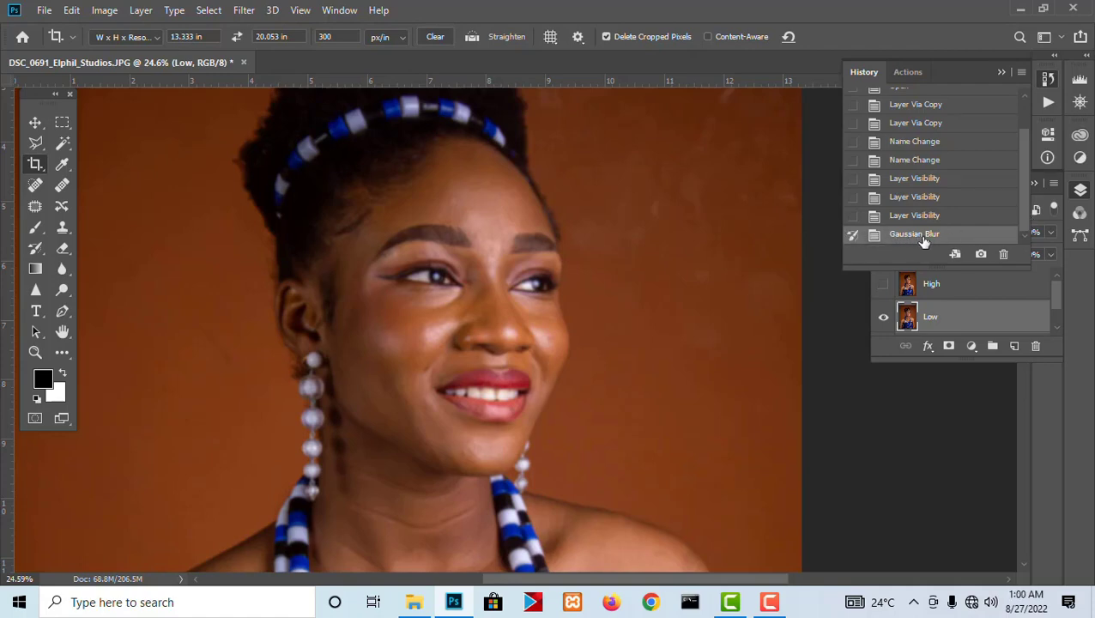
# Step: Show the High layer again and make it the active layer
pyautogui.click(884, 284)
pyautogui.click(955, 288)
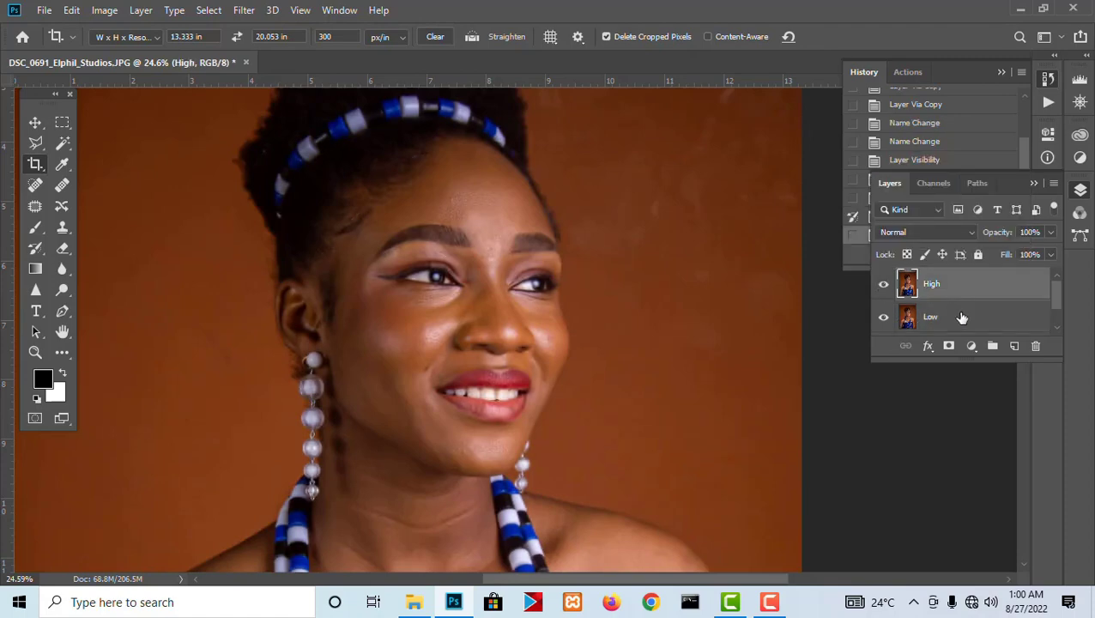
pyautogui.scroll(-1, 962, 318)
pyautogui.scroll(1, 962, 317)
# Step: Use Apply Image on the High layer with the Low layer as source, Subtract blending, scale 2 and offset 128
pyautogui.click(105, 10)
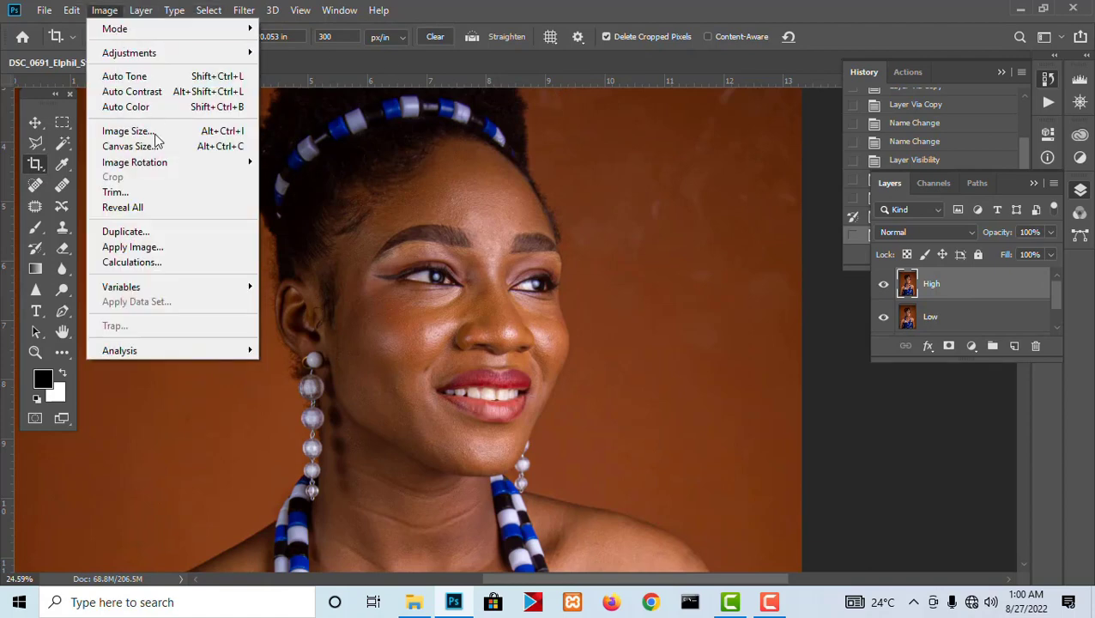
pyautogui.click(144, 248)
pyautogui.click(502, 228)
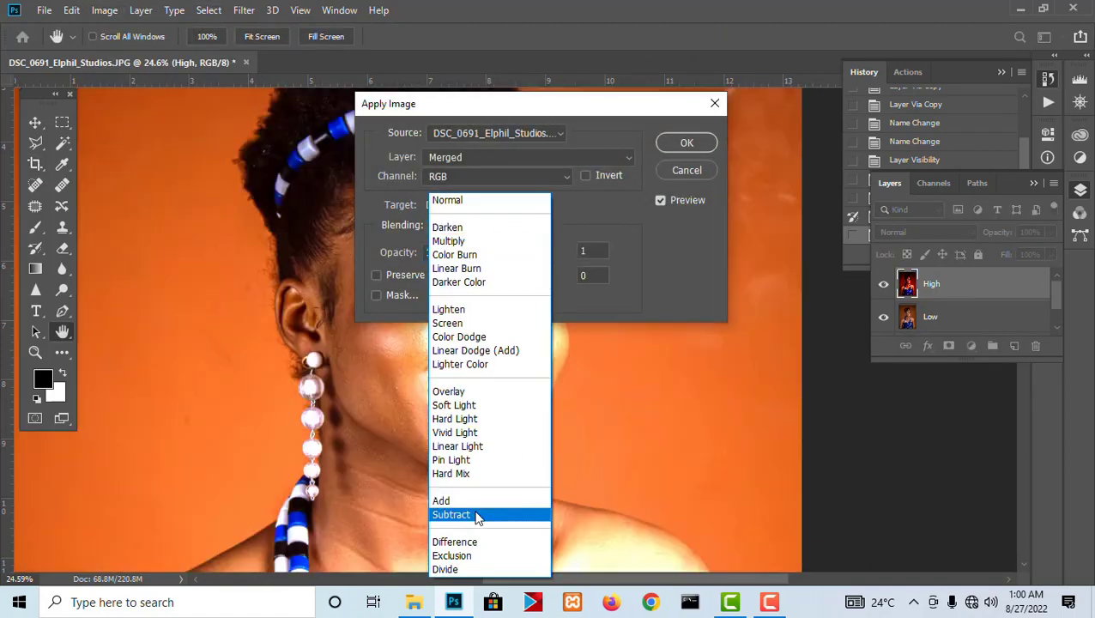
pyautogui.click(479, 514)
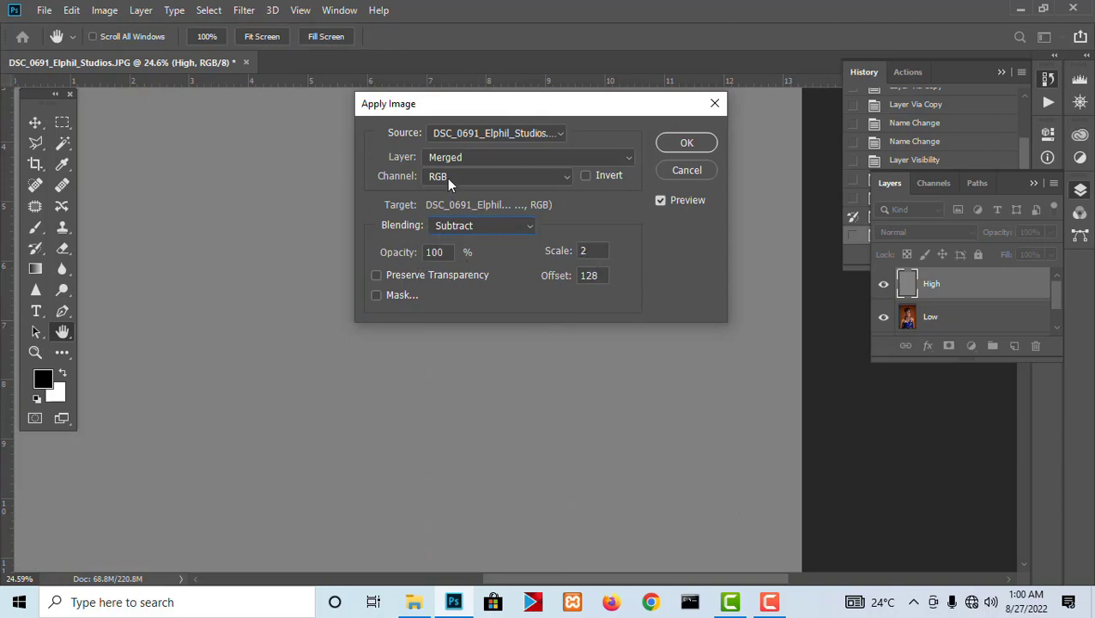
pyautogui.click(451, 132)
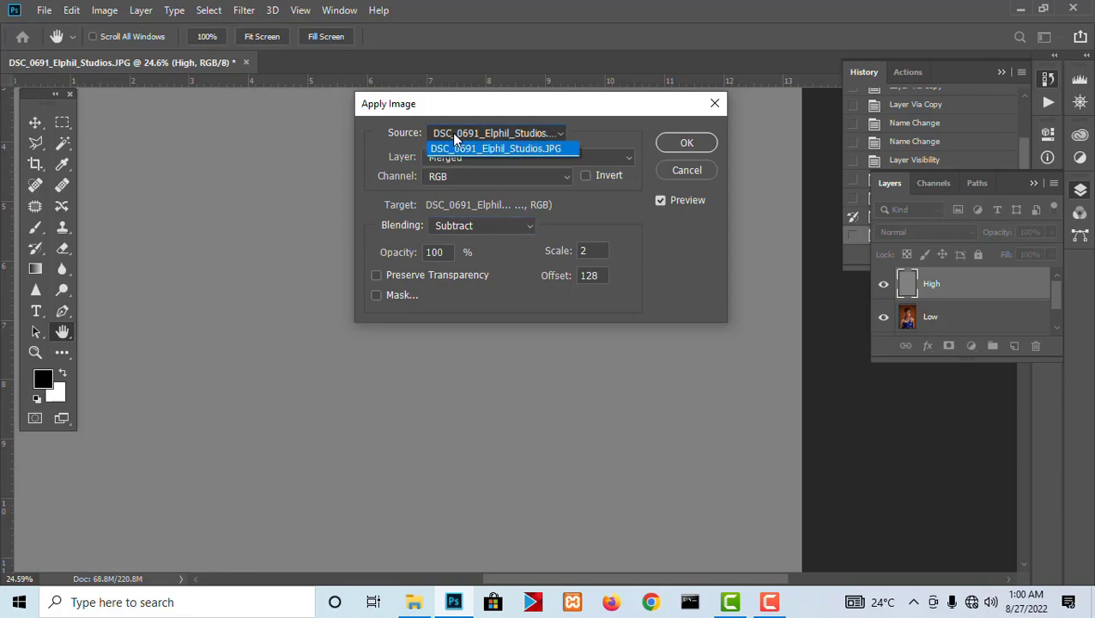
pyautogui.click(451, 146)
pyautogui.click(454, 160)
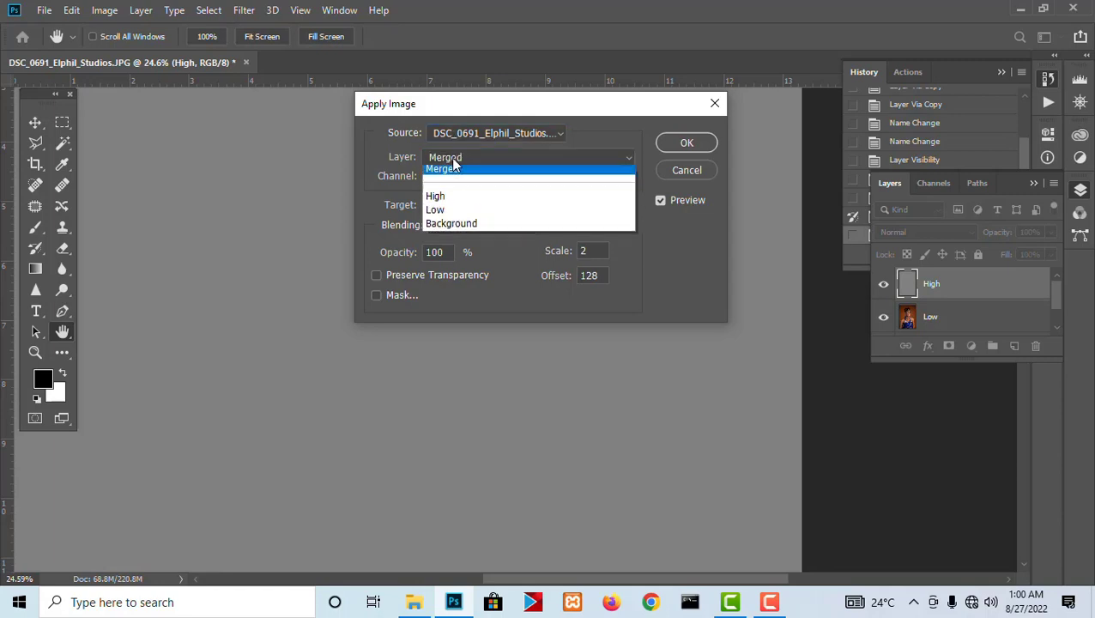
pyautogui.click(448, 215)
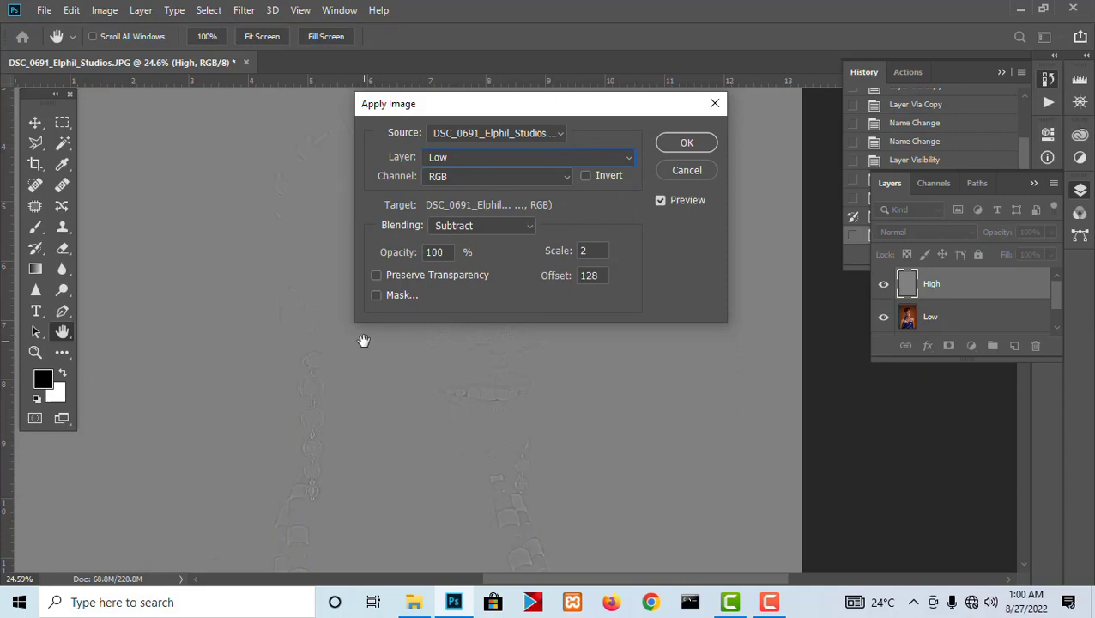
pyautogui.scroll(-5, 364, 341)
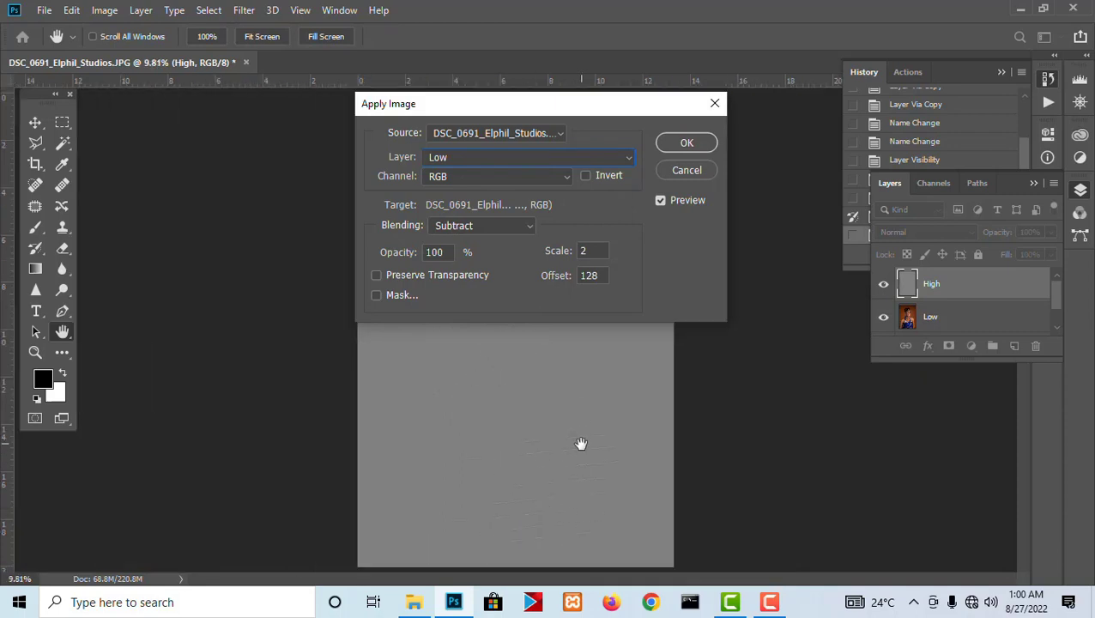
pyautogui.click(686, 144)
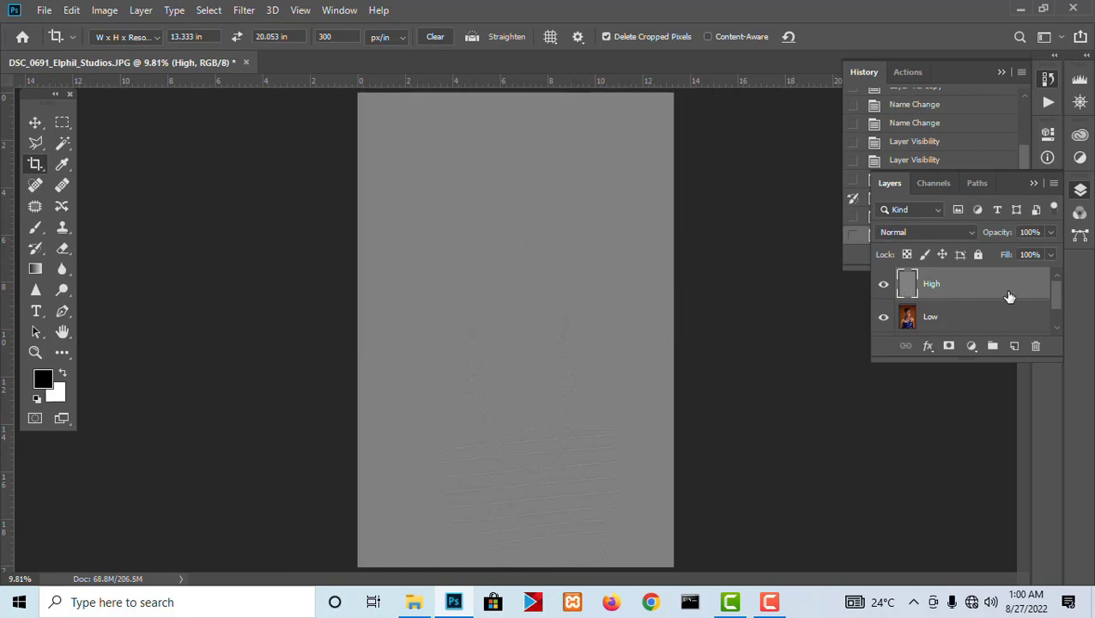
pyautogui.moveTo(1054, 296)
pyautogui.mouseDown()
pyautogui.moveTo(1056, 314)
pyautogui.moveTo(1056, 294)
pyautogui.mouseUp()
pyautogui.click(910, 234)
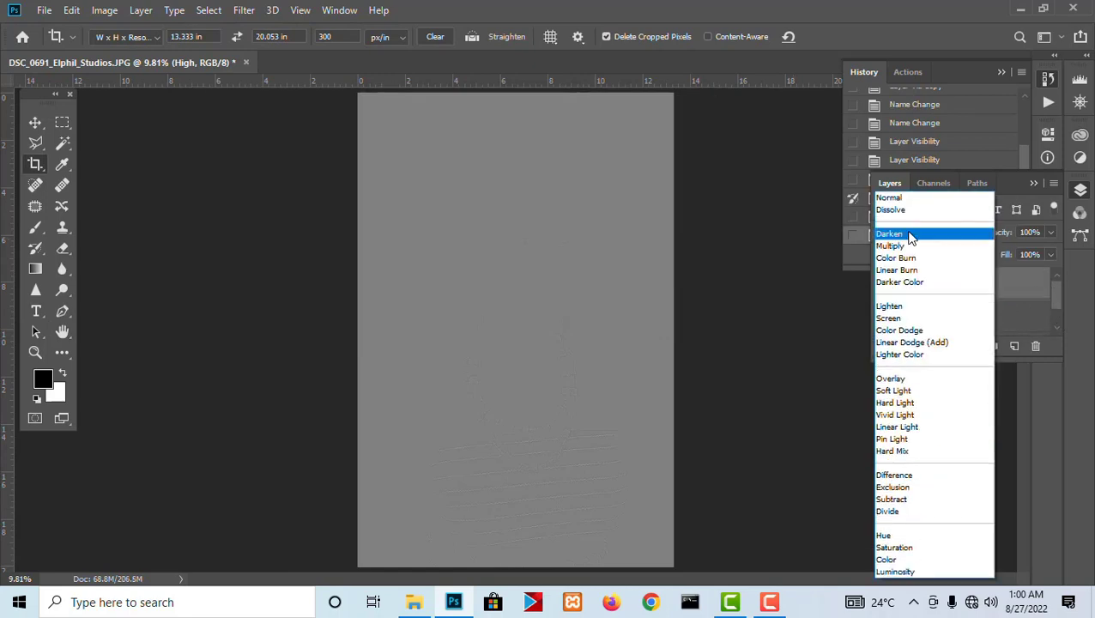
pyautogui.click(1021, 285)
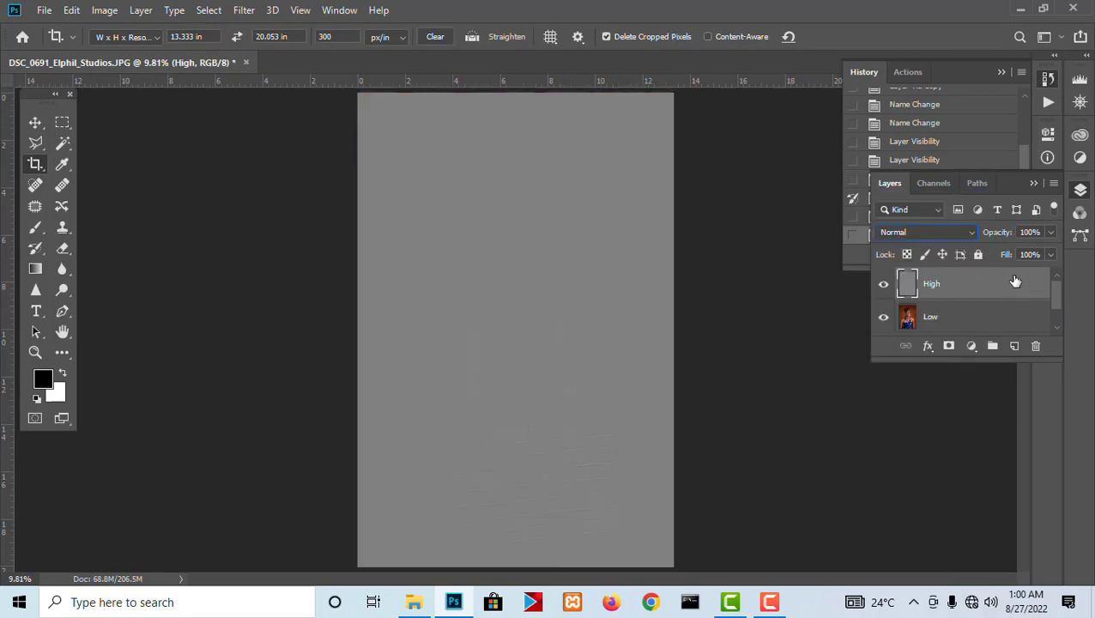
# Step: Duplicate the High layer and clip the copy to the original High layer
pyautogui.hotkey('ctrl', 'j')
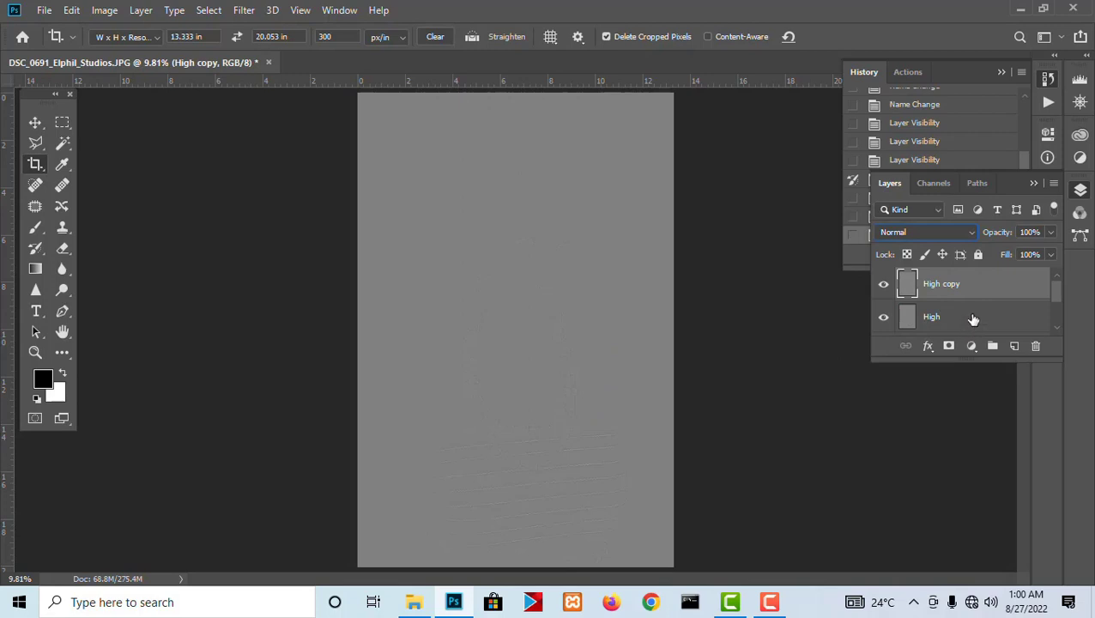
pyautogui.click(969, 317)
pyautogui.moveTo(974, 309); pyautogui.dragTo(973, 297)
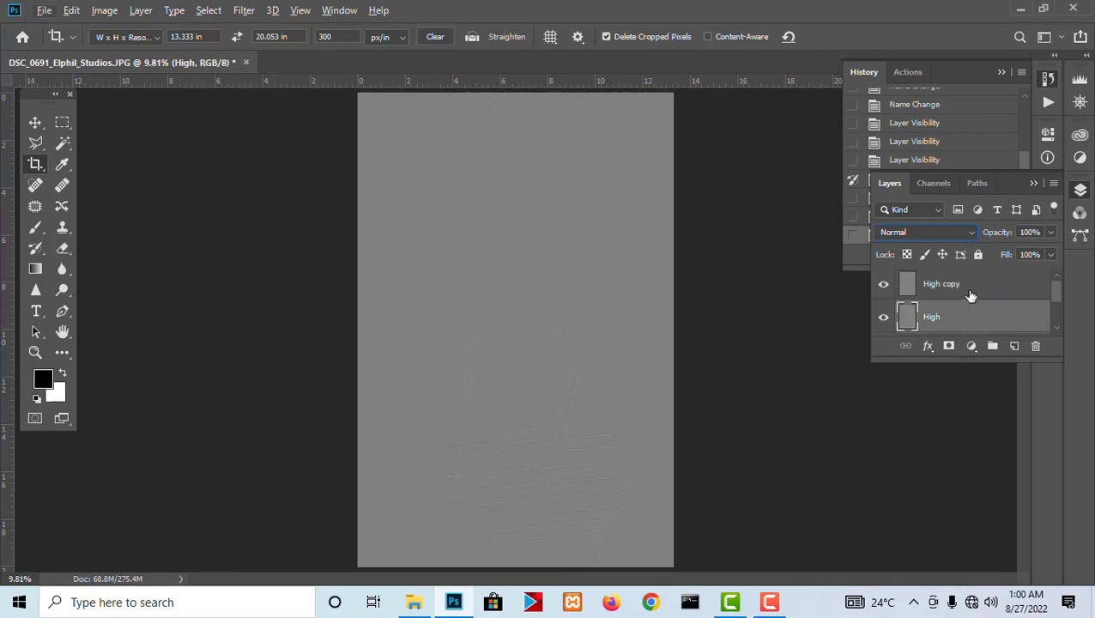
pyautogui.click(970, 295)
pyautogui.keyDown('alt'); pyautogui.click(968, 295); pyautogui.keyUp('alt')
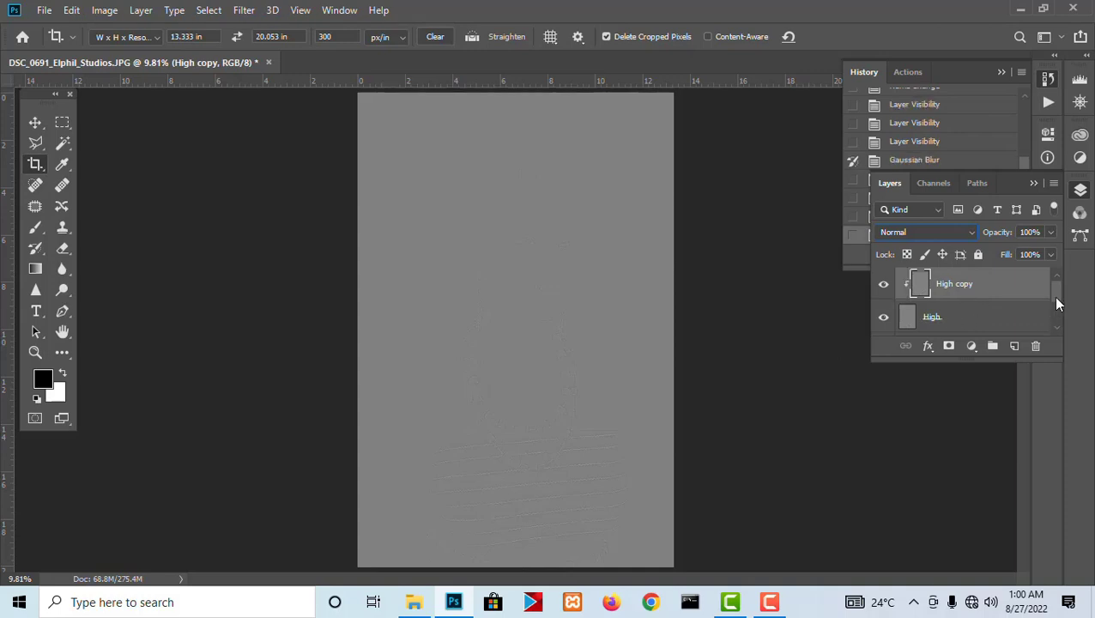
# Step: Add a new empty layer directly above the Low layer and name it "correcting tones"
pyautogui.scroll(-2, 1052, 309)
pyautogui.click(981, 301)
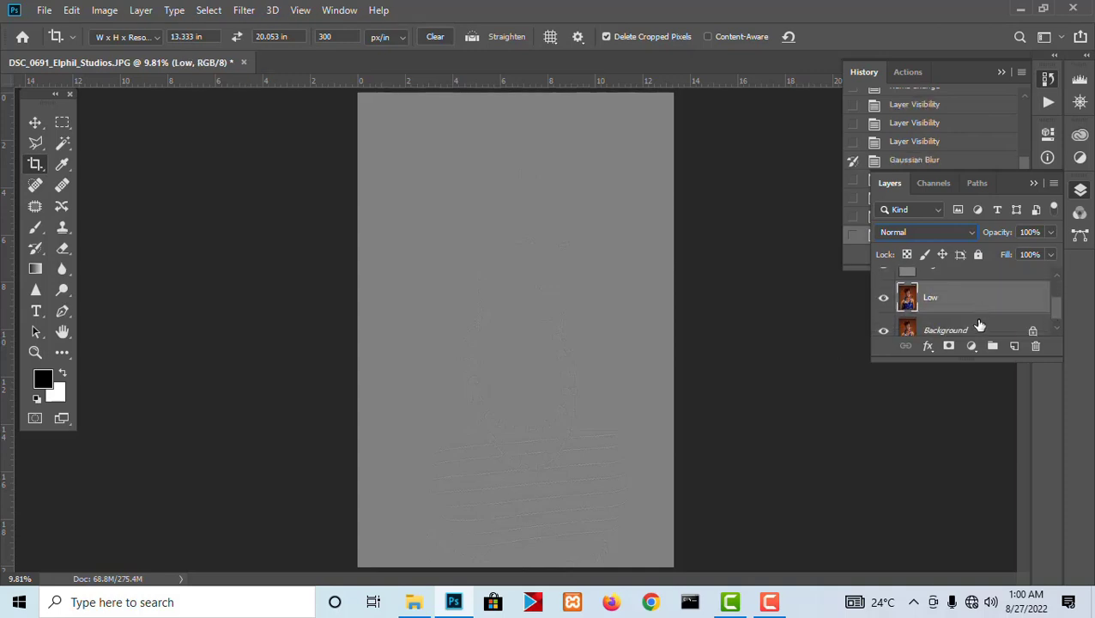
pyautogui.scroll(1, 983, 311)
pyautogui.scroll(-1, 984, 311)
pyautogui.click(1015, 346)
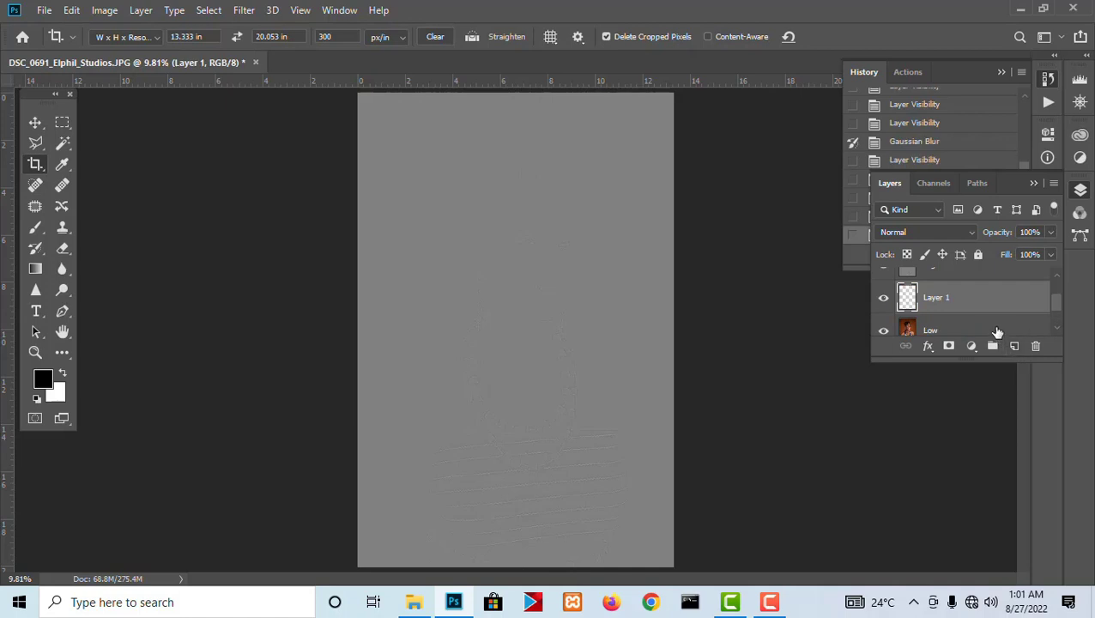
pyautogui.doubleClick(942, 296)
pyautogui.write('correcting tones')
pyautogui.click(1007, 308)
# Step: Group all layers from High copy down to Low and name the group Frequency Separation
pyautogui.scroll(2, 1002, 305)
pyautogui.click(991, 294)
pyautogui.scroll(-3, 991, 297)
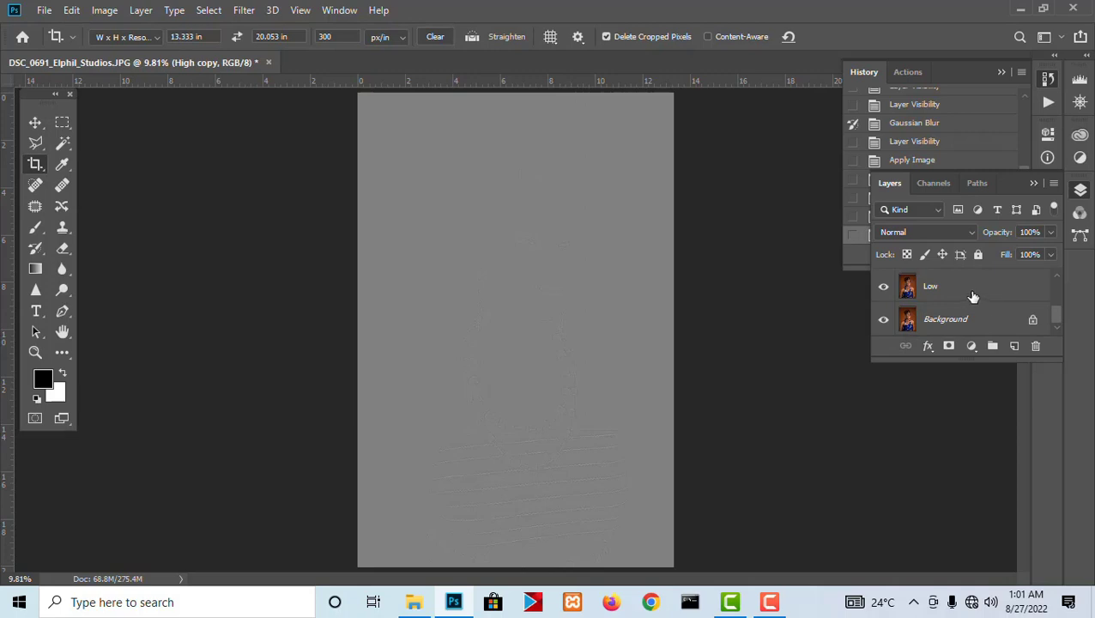
pyautogui.click(972, 296)
pyautogui.hotkey('ctrl', 'g')
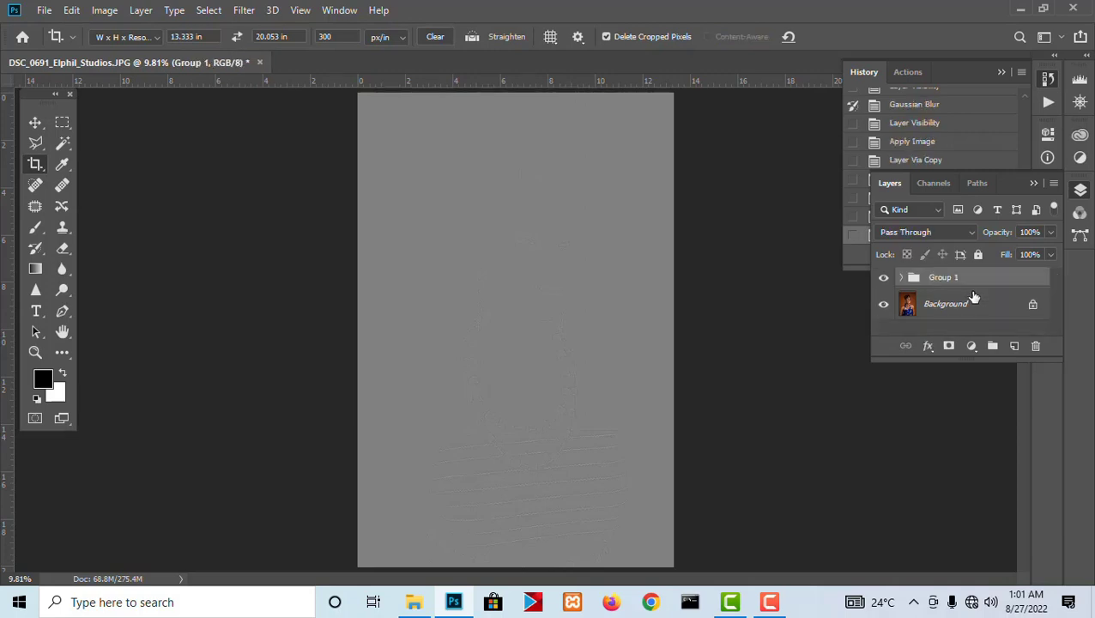
pyautogui.doubleClick(953, 277)
pyautogui.write('Frequency Separation')
pyautogui.press('Return')
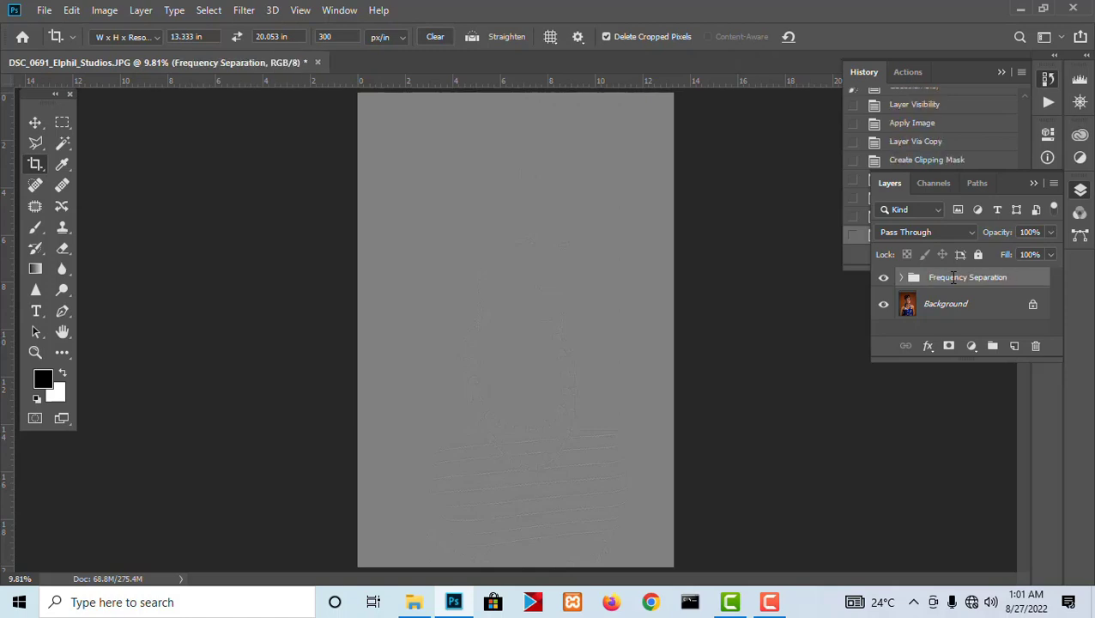
# Step: Expand the Frequency Separation group to check its layers, and stop recording the action
pyautogui.click(900, 278)
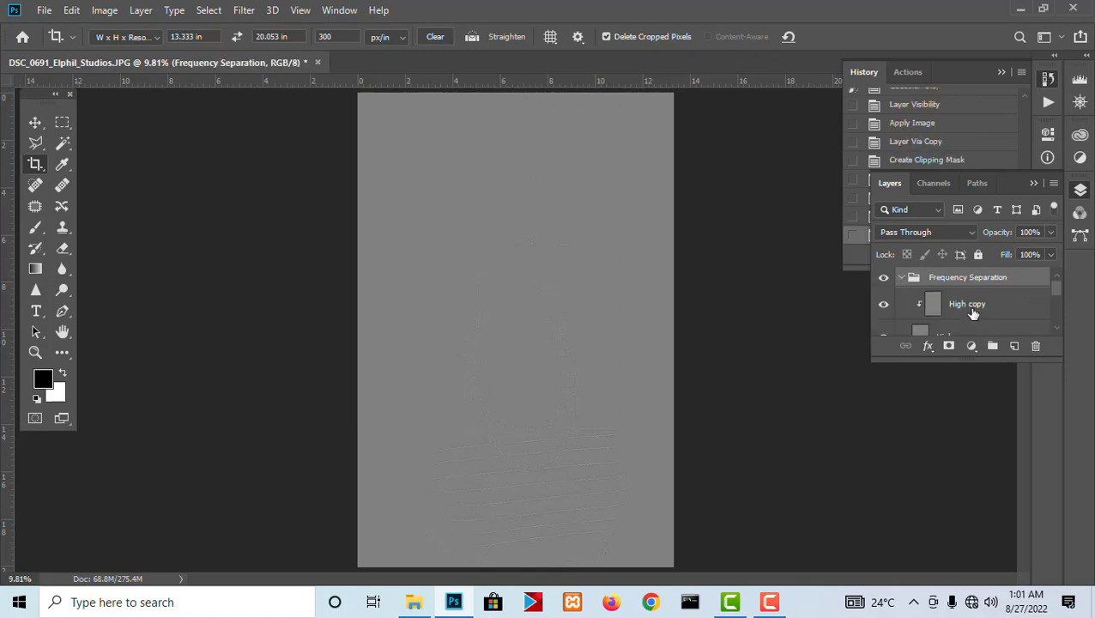
pyautogui.scroll(-3, 972, 314)
pyautogui.scroll(1, 973, 314)
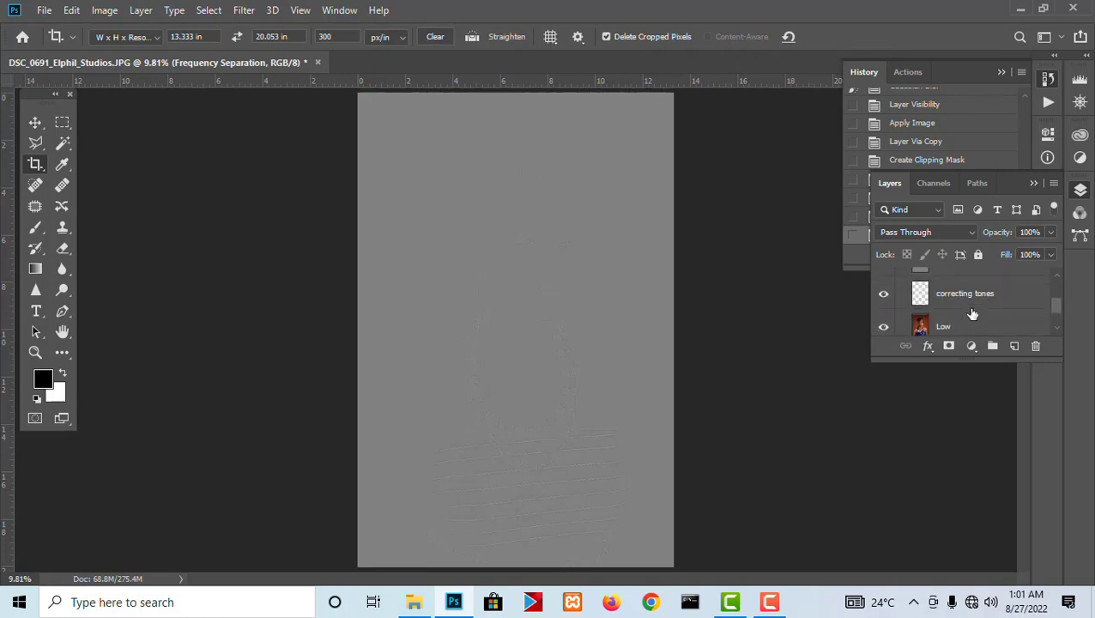
pyautogui.scroll(2, 973, 314)
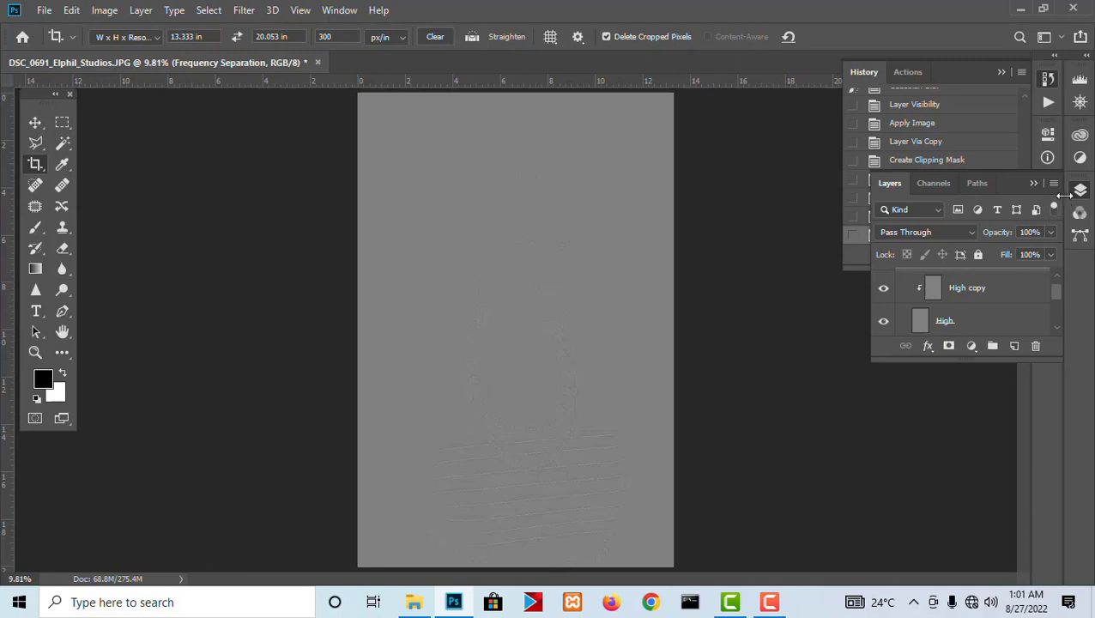
pyautogui.click(1080, 190)
pyautogui.click(1047, 103)
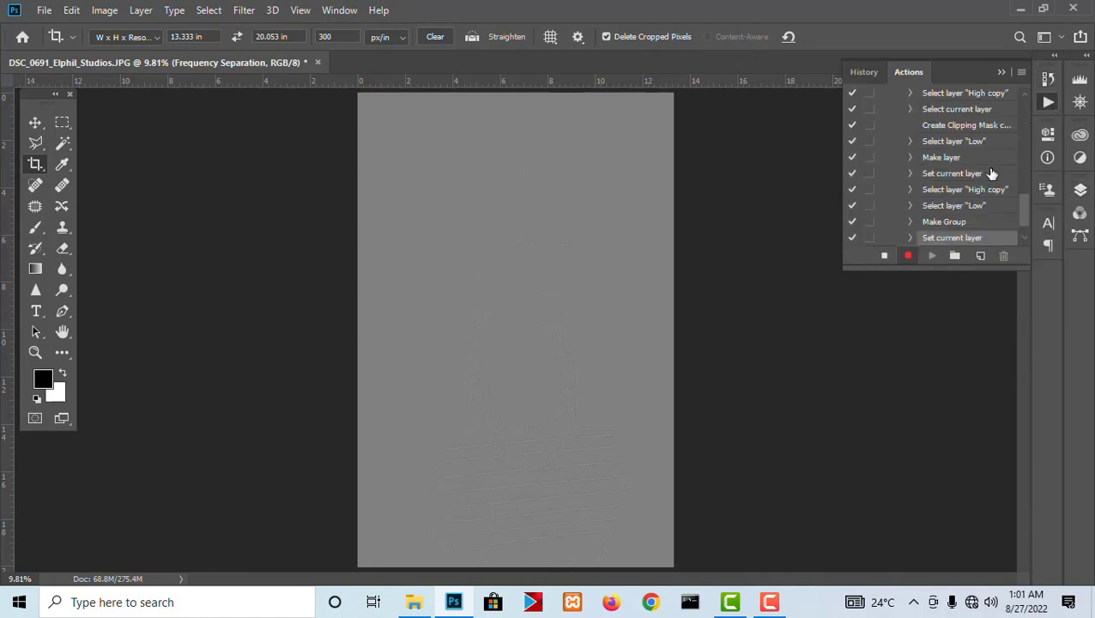
pyautogui.click(885, 258)
# Step: Review the commands recorded in the Elphil Frequency Separation action
pyautogui.scroll(10, 930, 172)
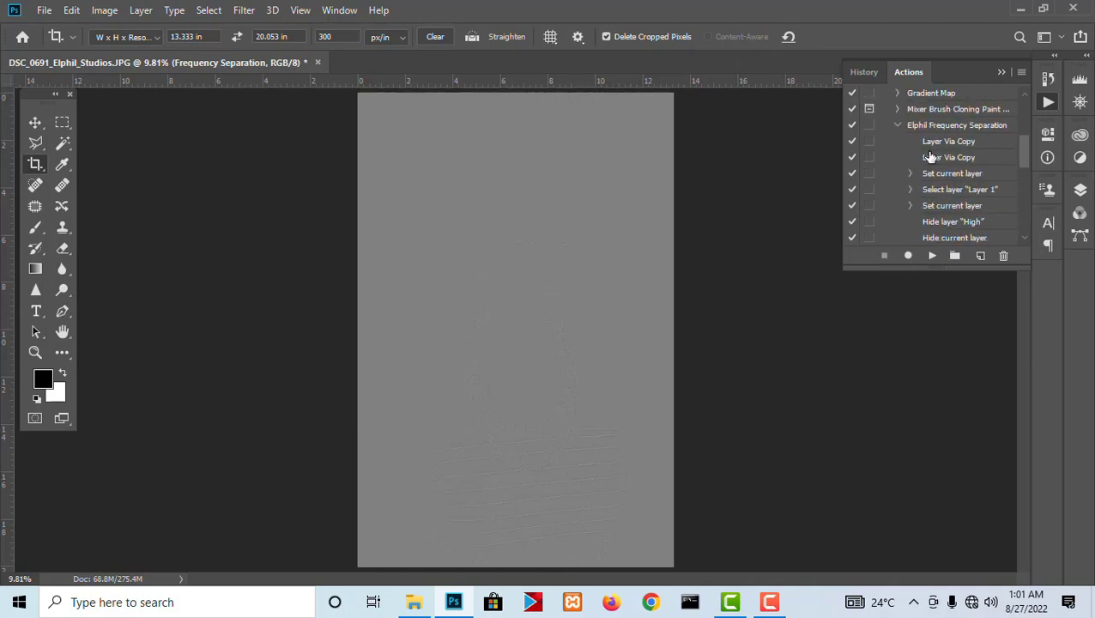
pyautogui.scroll(5, 930, 159)
pyautogui.click(898, 205)
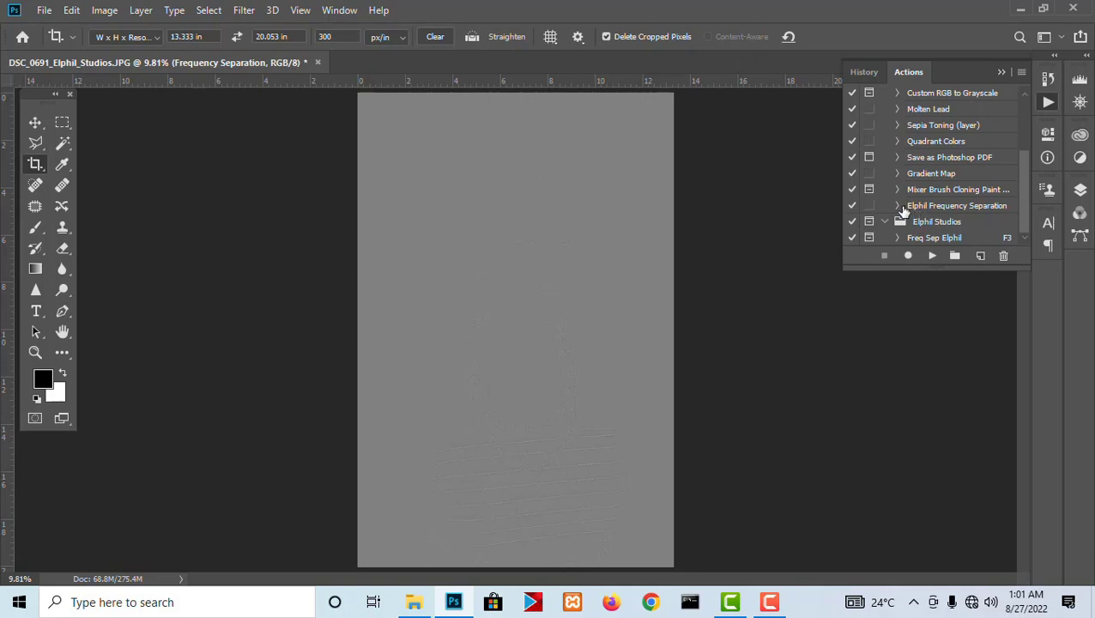
pyautogui.click(898, 206)
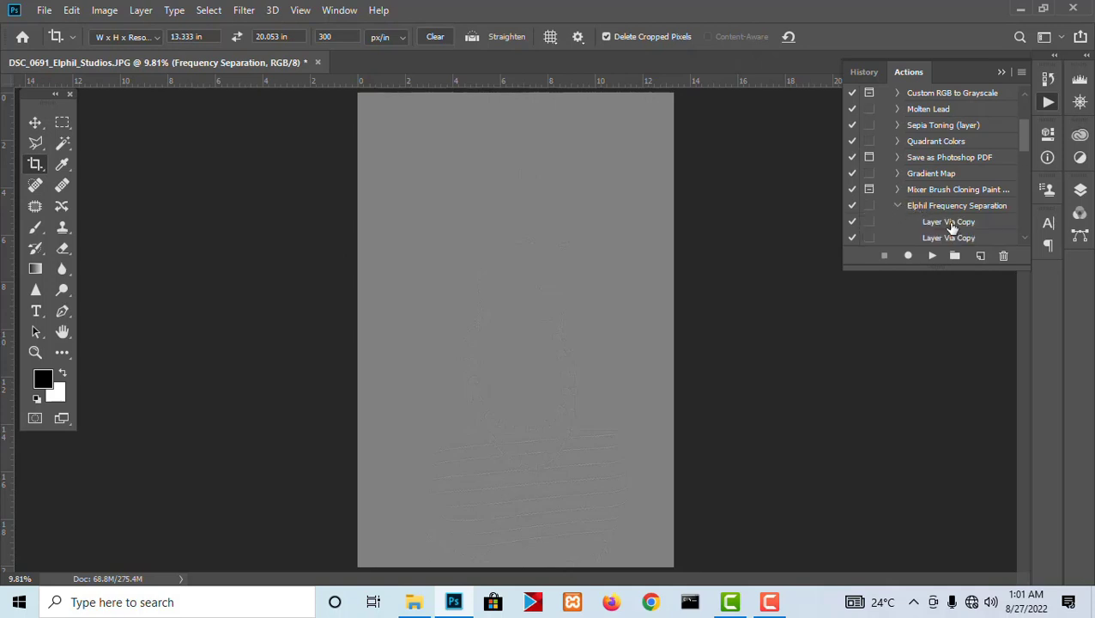
pyautogui.scroll(-5, 951, 225)
pyautogui.scroll(-7, 951, 225)
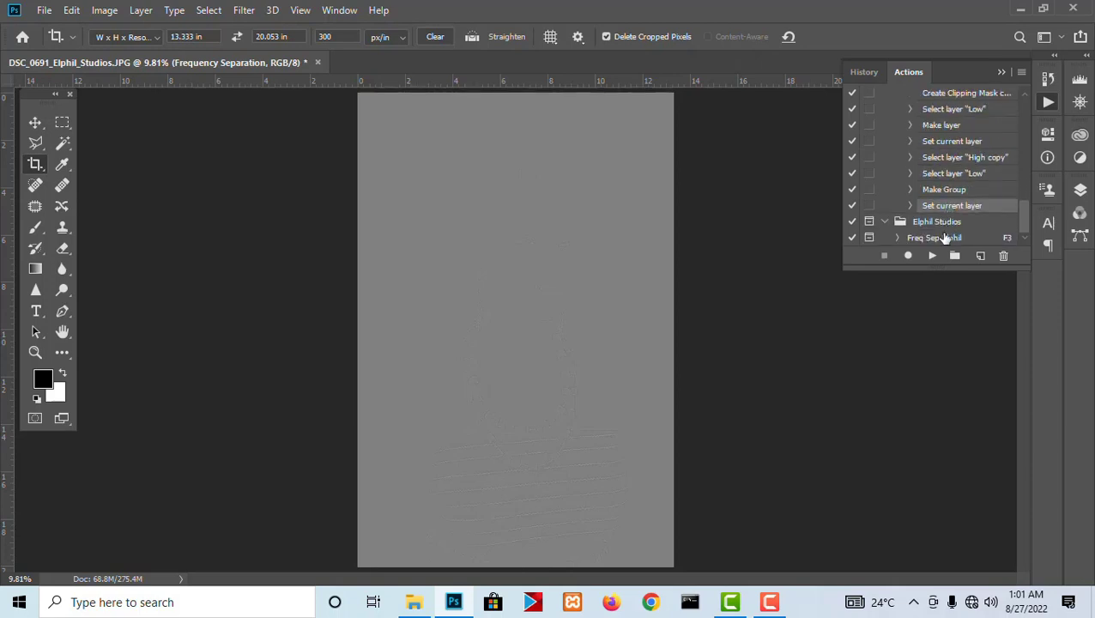
# Step: Resume recording after the action's last command, set the High layer's blend mode to Linear Light, and stop recording
pyautogui.click(910, 259)
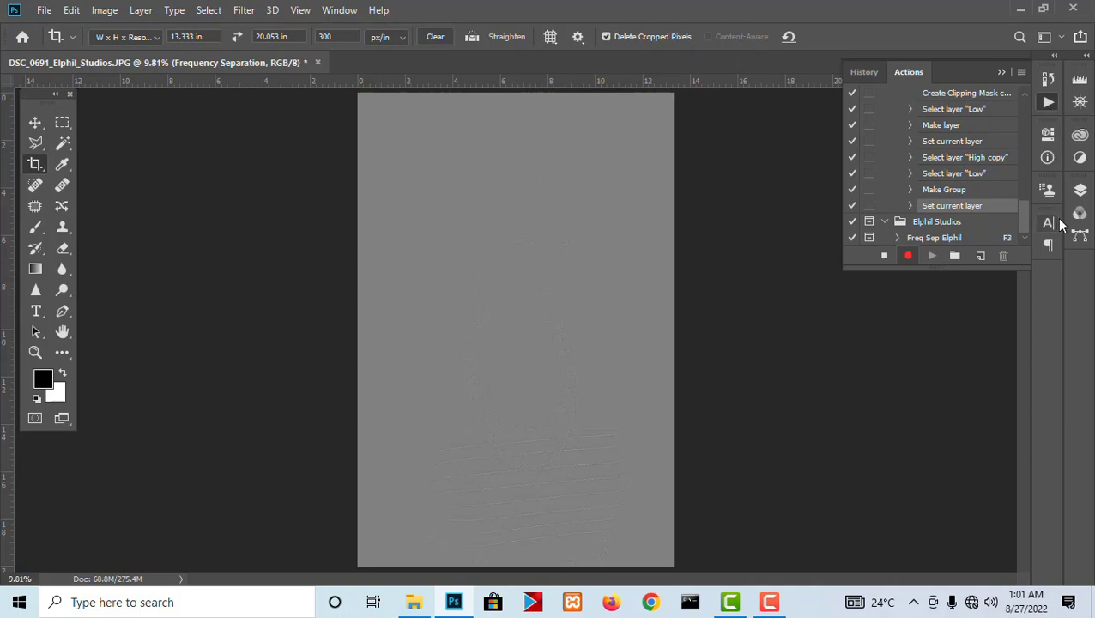
pyautogui.click(1080, 190)
pyautogui.click(949, 319)
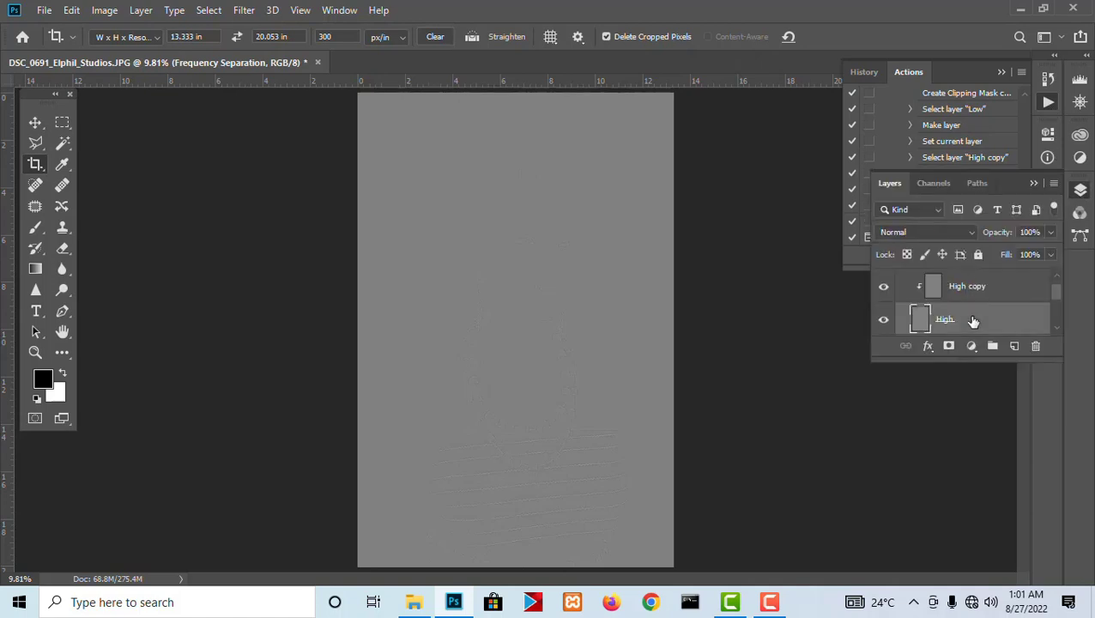
pyautogui.click(925, 234)
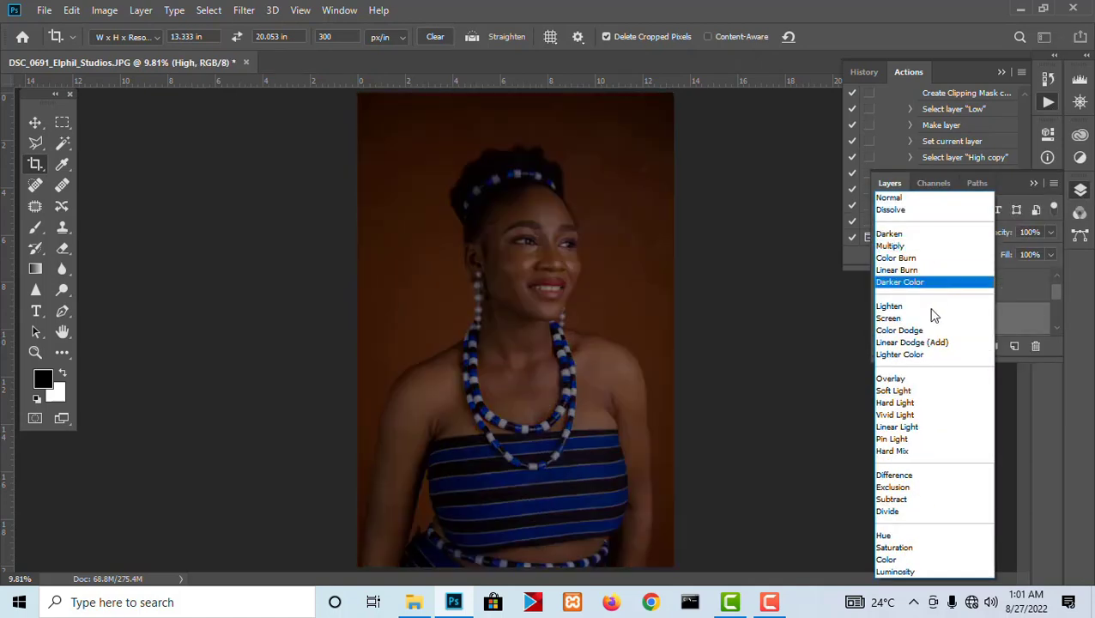
pyautogui.click(907, 427)
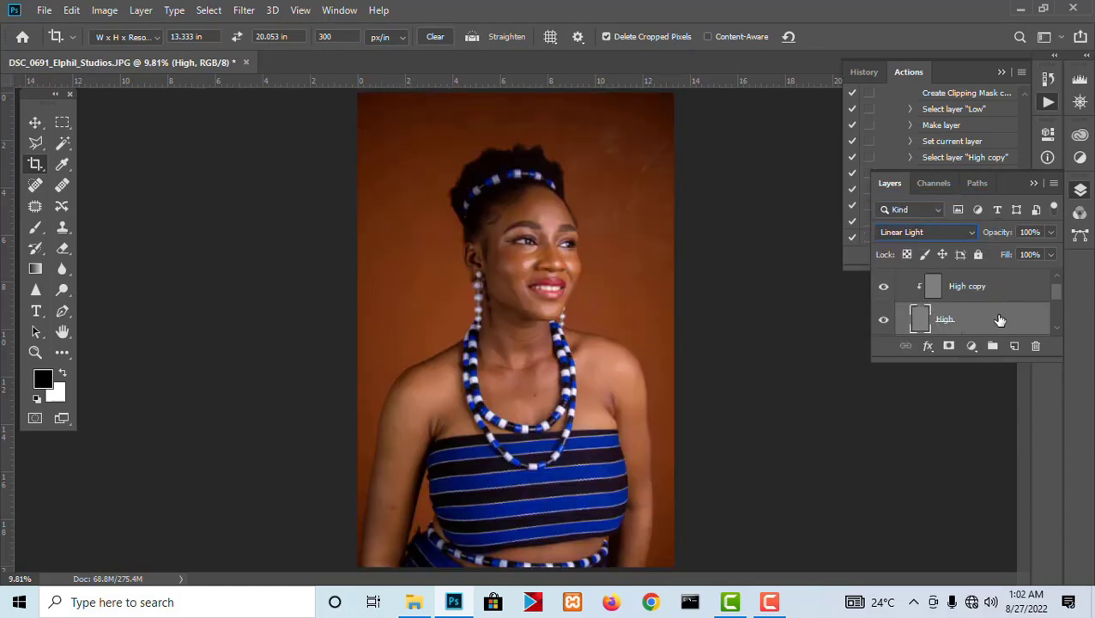
pyautogui.click(1081, 191)
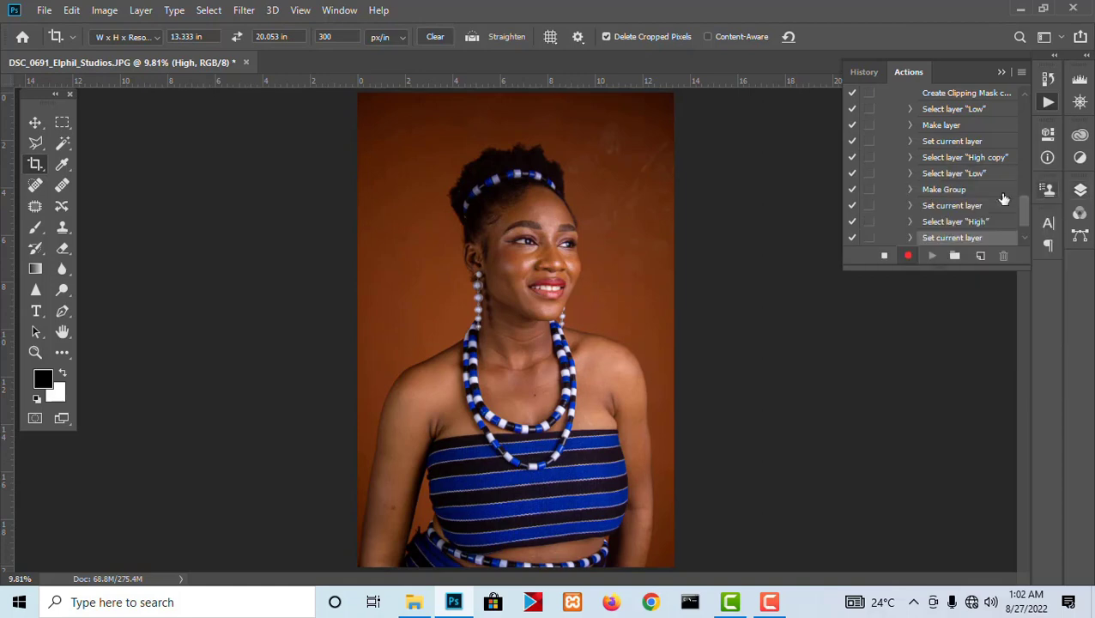
pyautogui.click(884, 256)
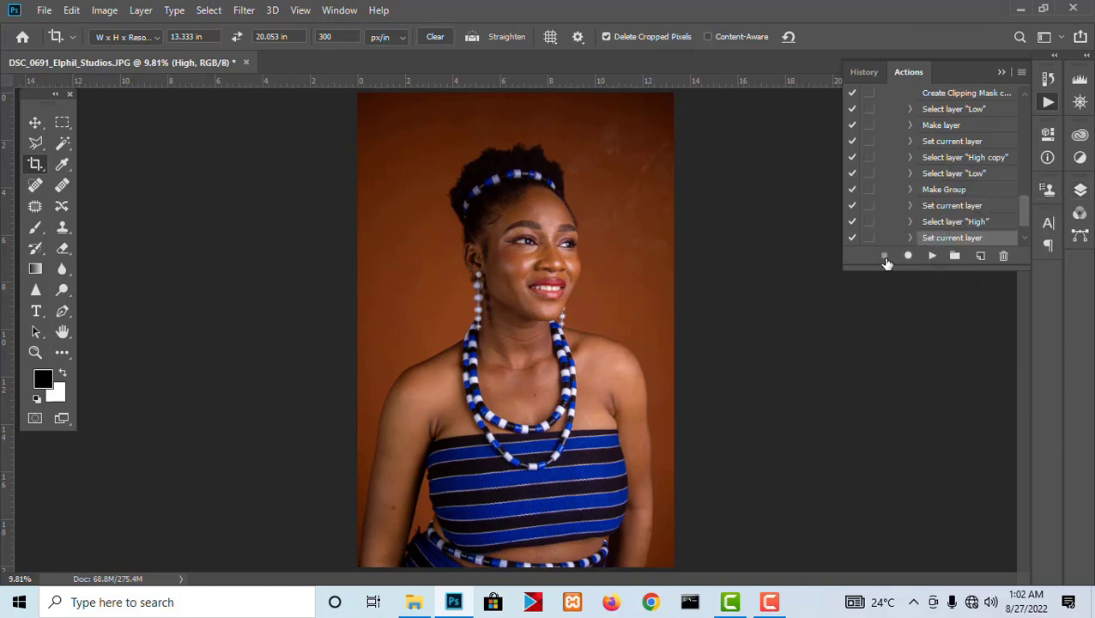
# Step: Examine the layers inside the Frequency Separation group
pyautogui.click(1080, 194)
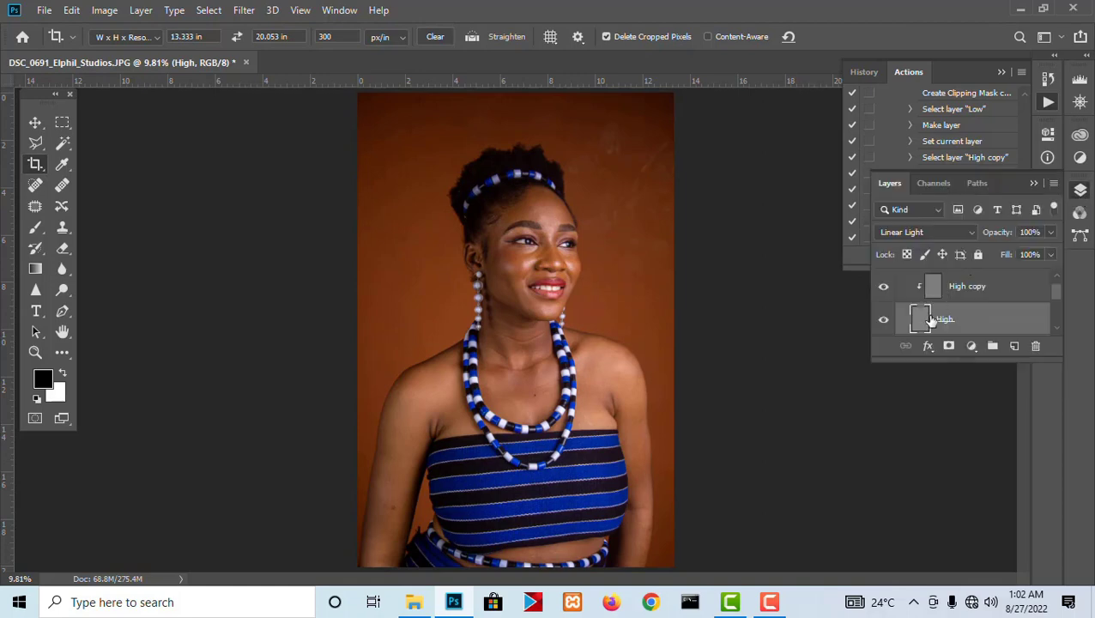
pyautogui.scroll(-1, 939, 312)
pyautogui.scroll(3, 940, 314)
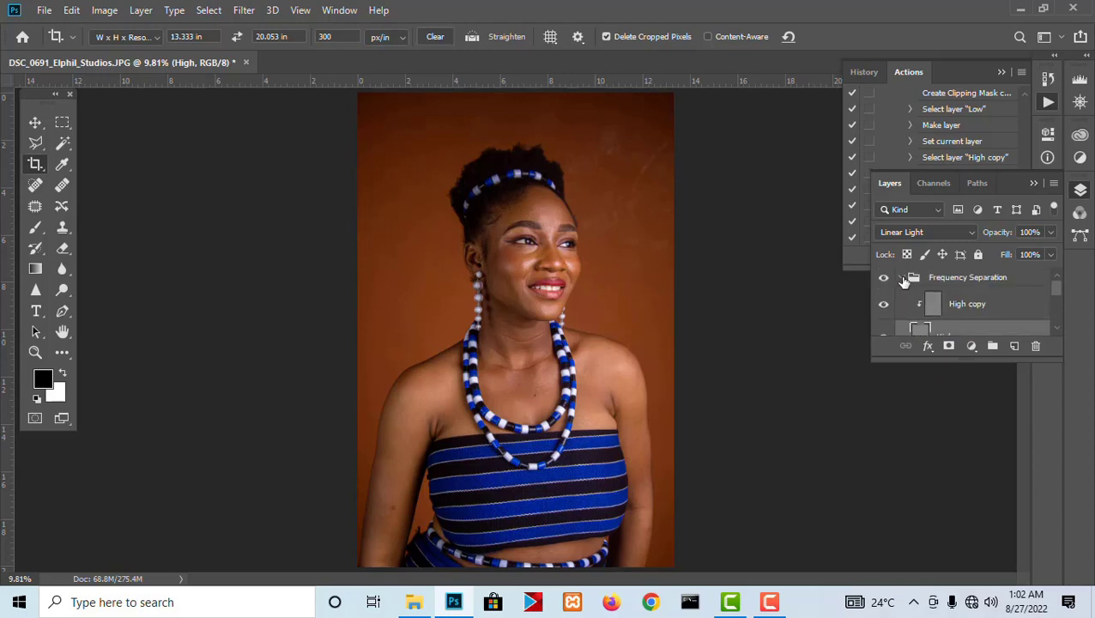
pyautogui.click(902, 278)
pyautogui.click(902, 278)
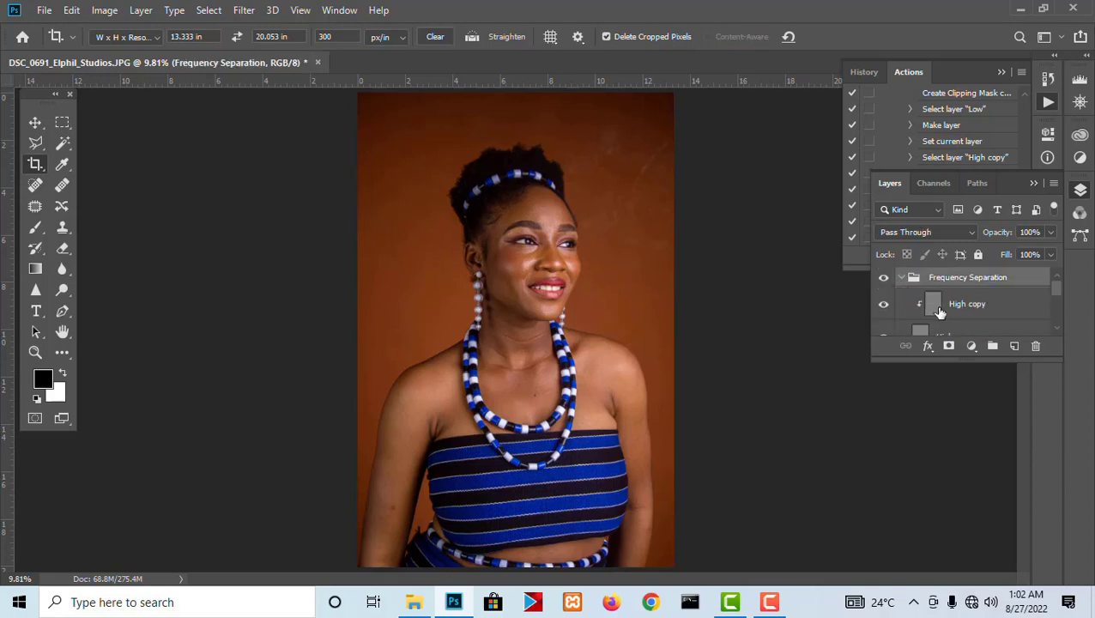
pyautogui.click(903, 278)
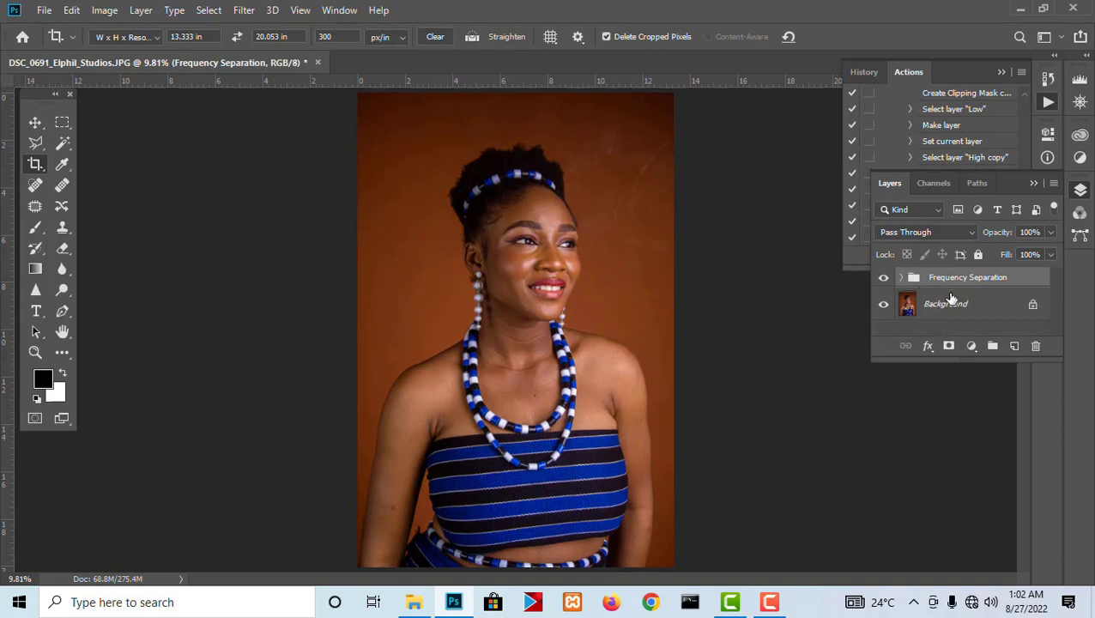
pyautogui.click(902, 278)
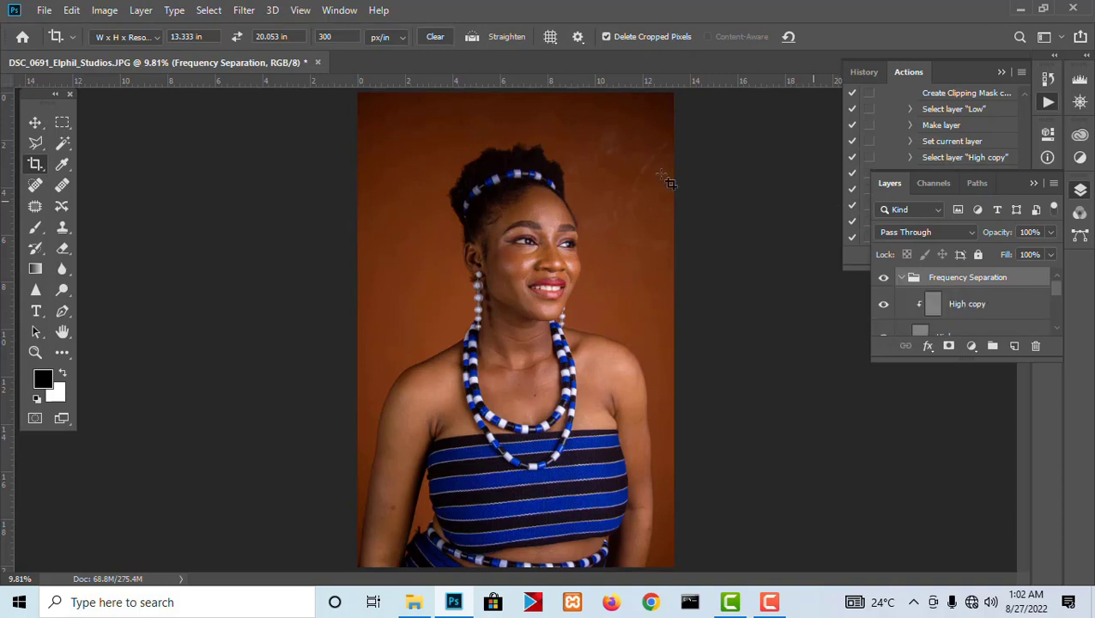
# Step: Open DSC_0714_Elphil_Studios_1 from File Explorer in Photoshop as a separate document and play the Elphil Frequency Separation action on it
pyautogui.click(414, 602)
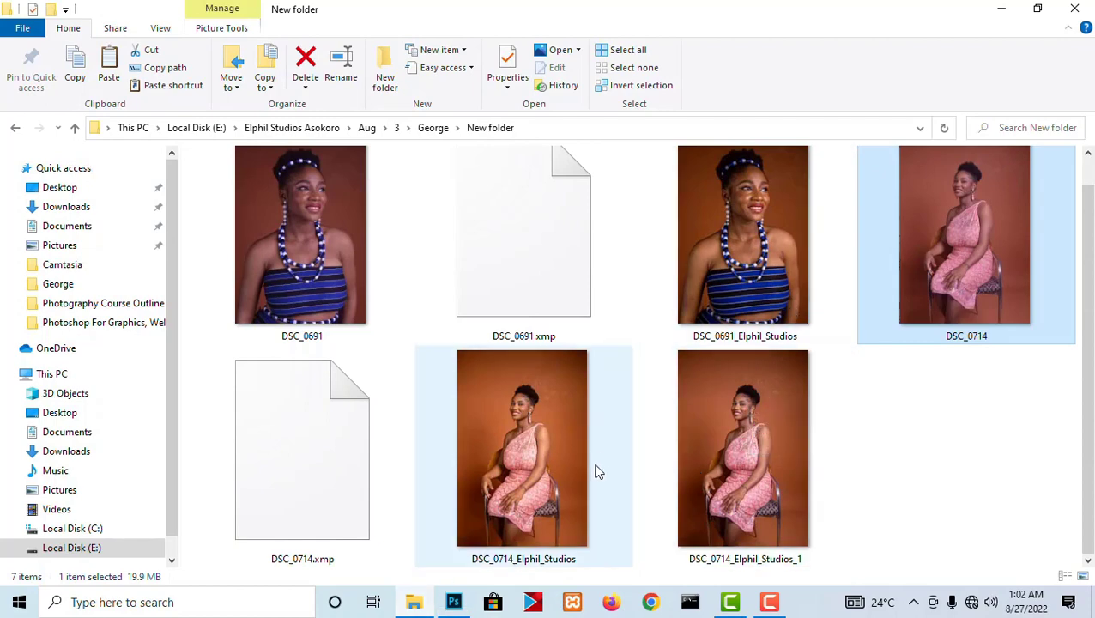
pyautogui.moveTo(763, 431); pyautogui.dragTo(615, 26)
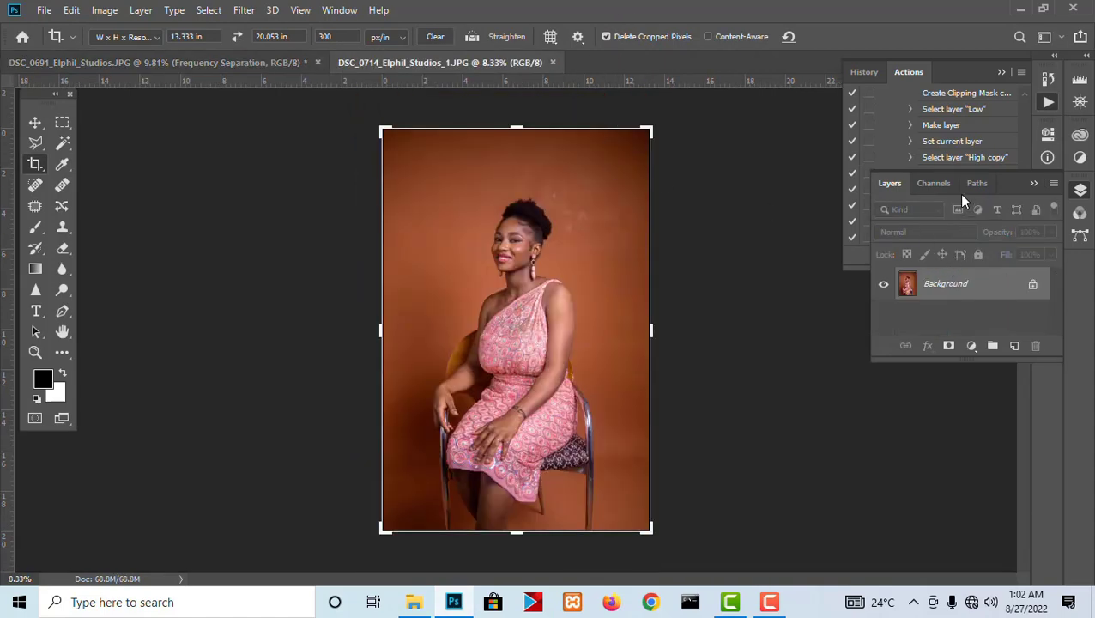
pyautogui.click(901, 74)
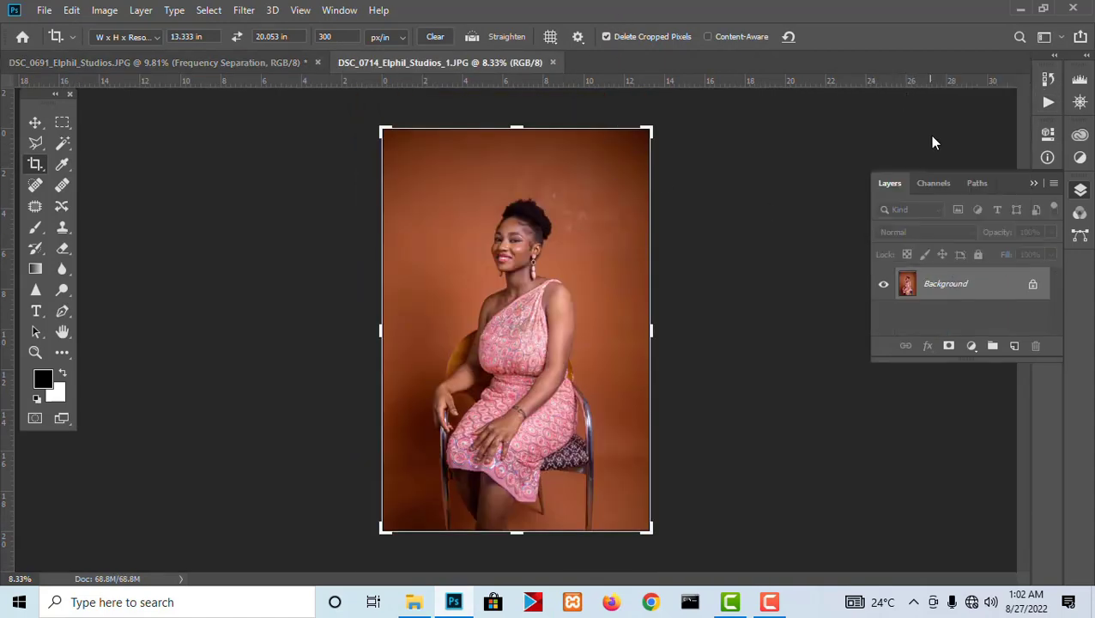
pyautogui.click(1048, 101)
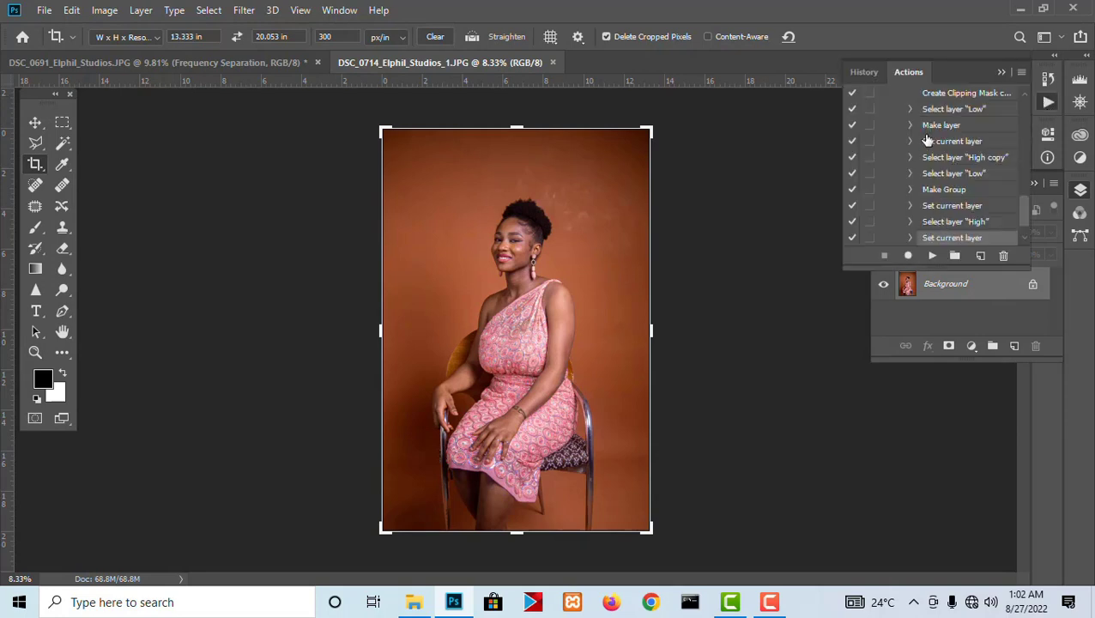
pyautogui.scroll(1, 927, 137)
pyautogui.scroll(6, 927, 137)
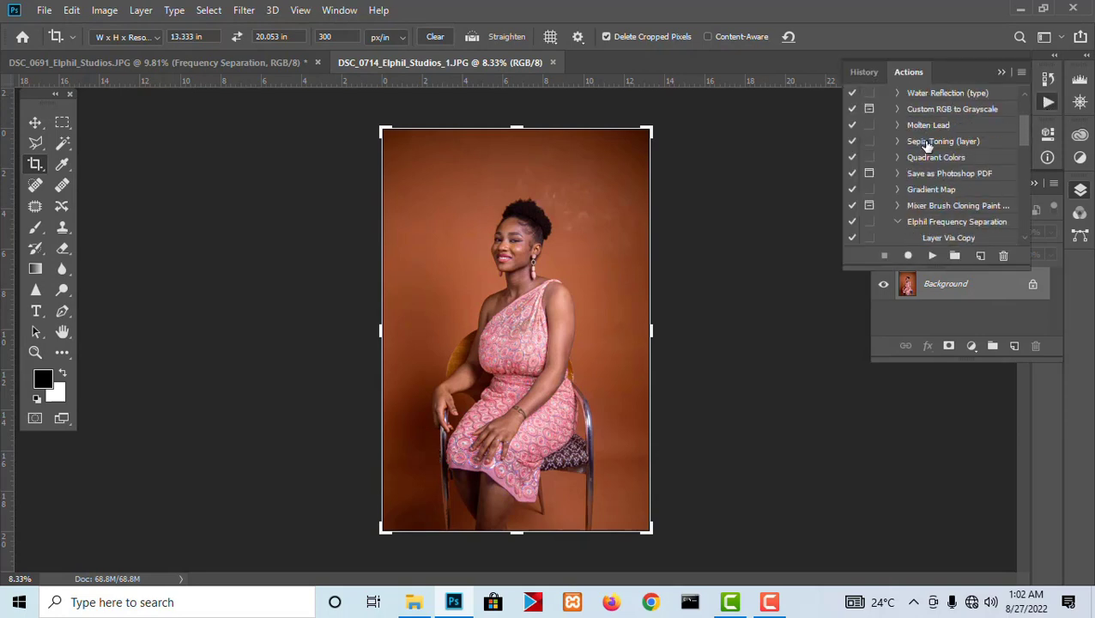
pyautogui.click(898, 223)
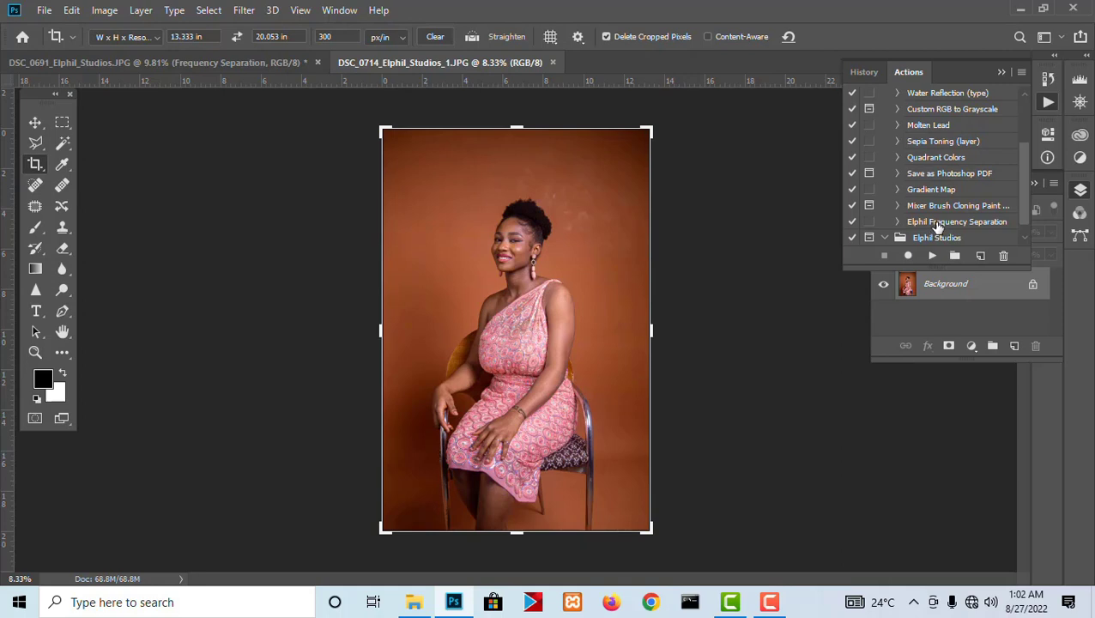
pyautogui.click(937, 225)
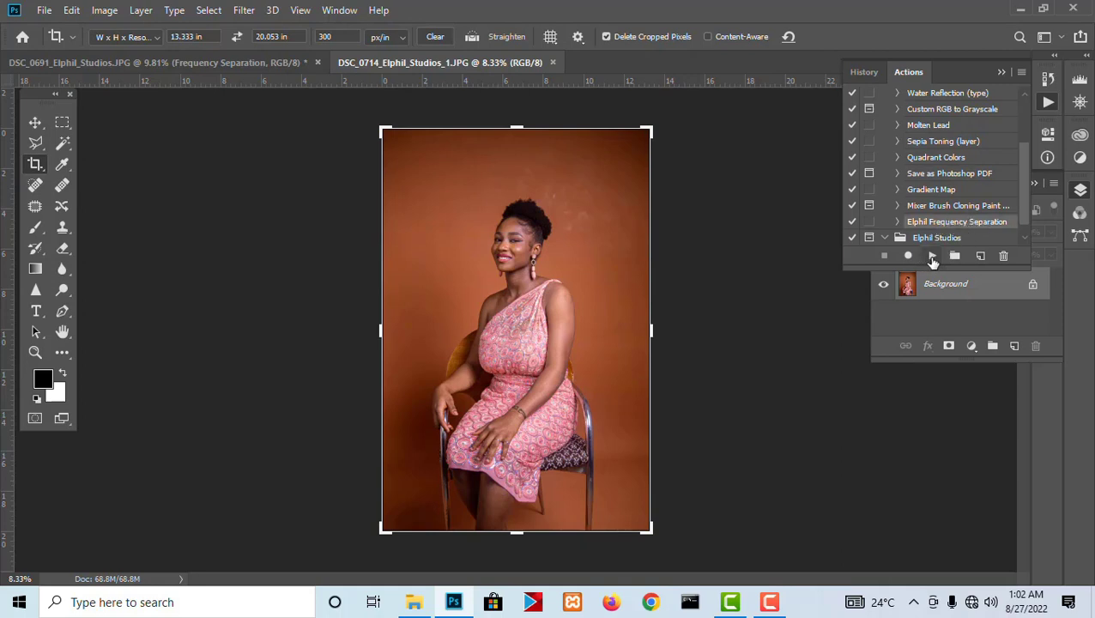
pyautogui.click(932, 255)
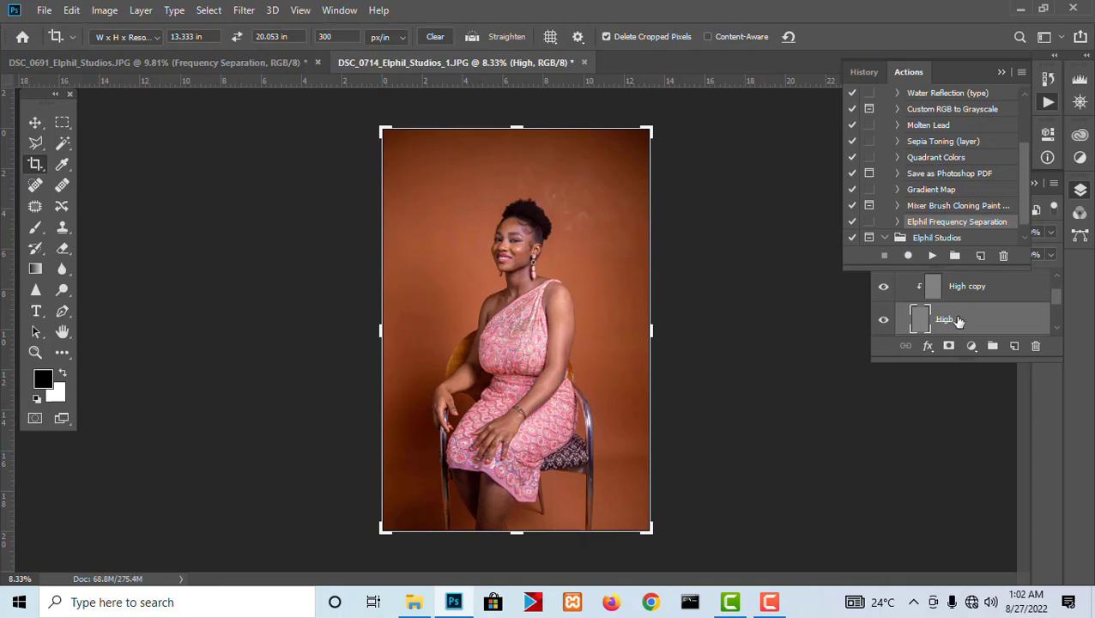
pyautogui.scroll(-2, 959, 320)
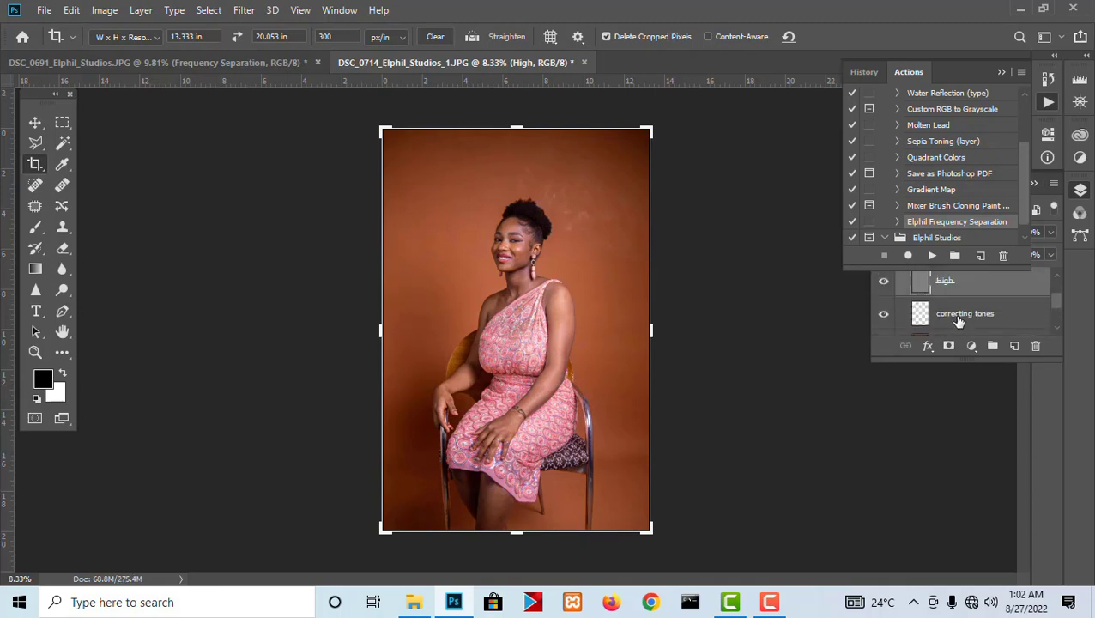
# Step: Expand the Elphil Frequency Separation action and turn on the dialog pause for its Gaussian Blur command
pyautogui.scroll(3, 942, 196)
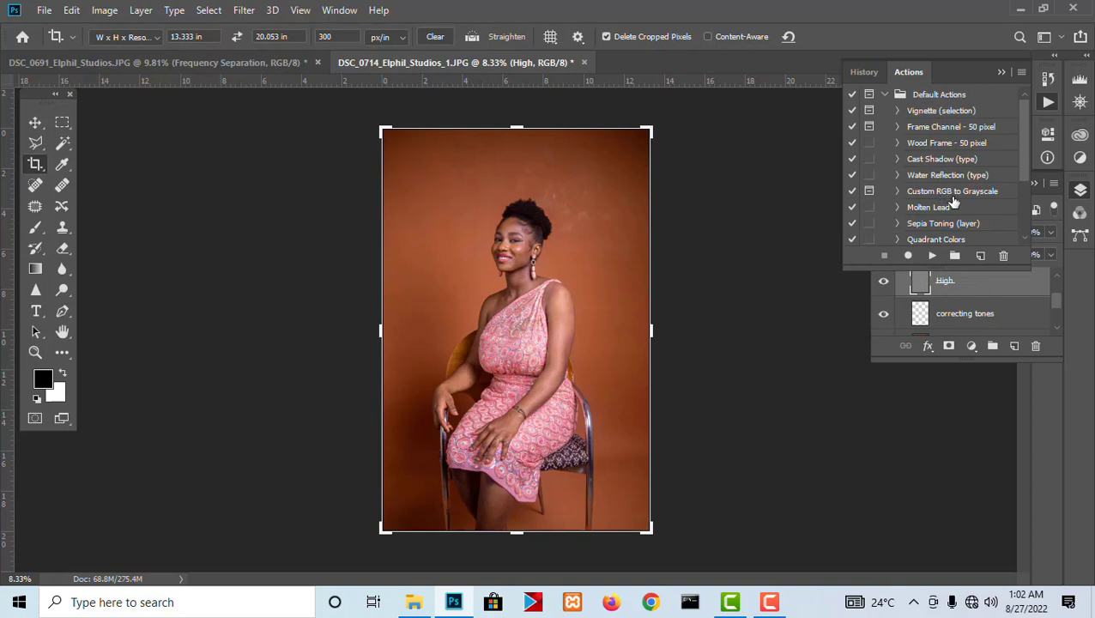
pyautogui.scroll(-3, 953, 200)
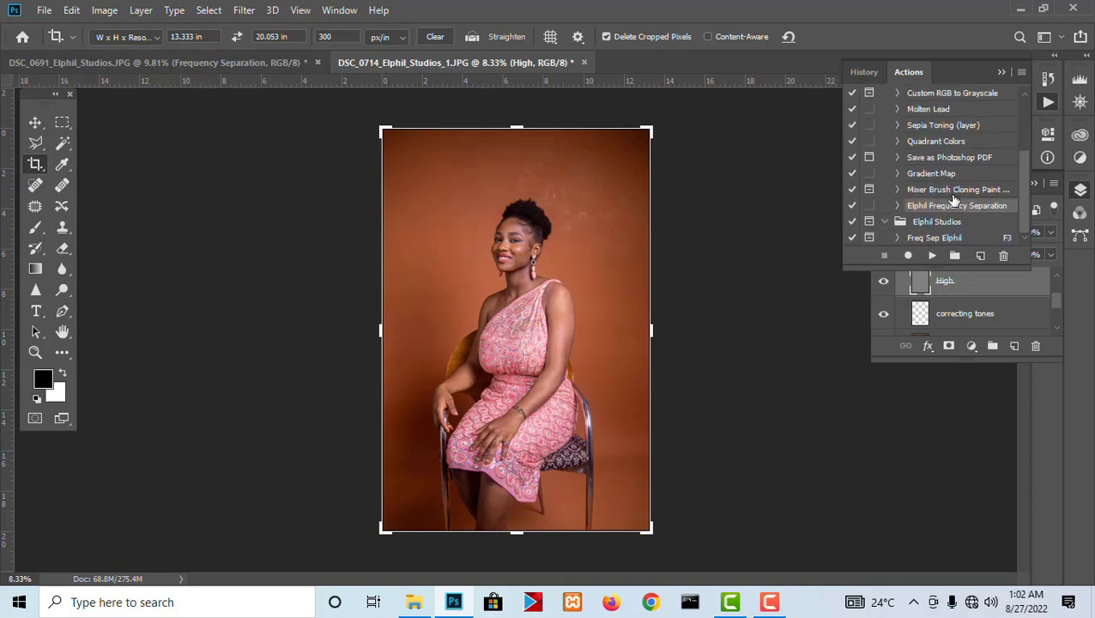
pyautogui.click(899, 206)
pyautogui.scroll(-2, 923, 214)
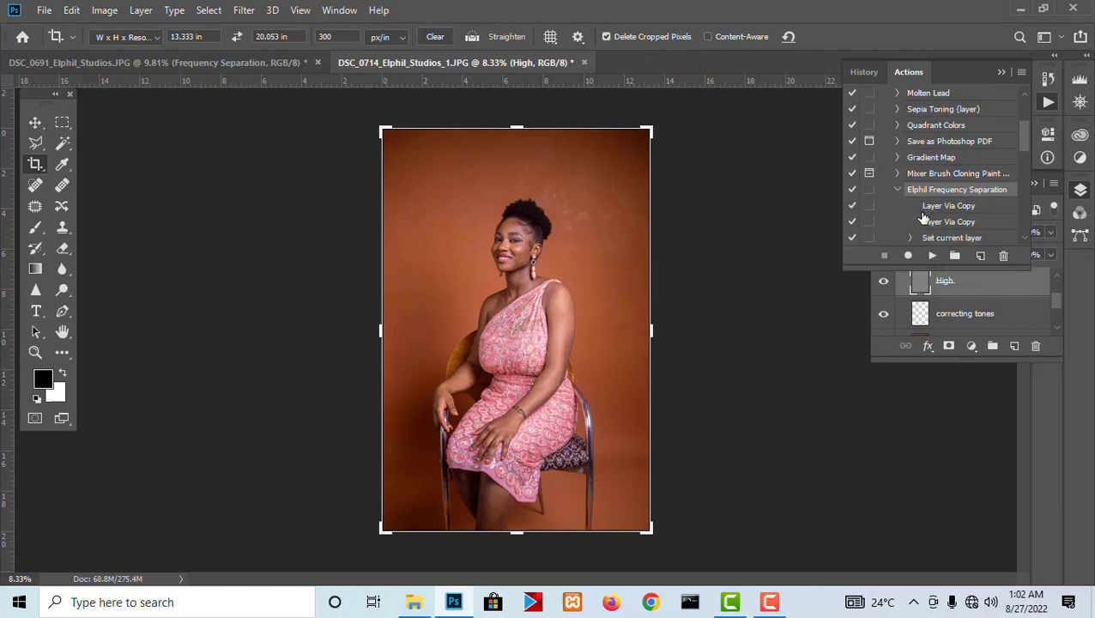
pyautogui.scroll(-1, 936, 216)
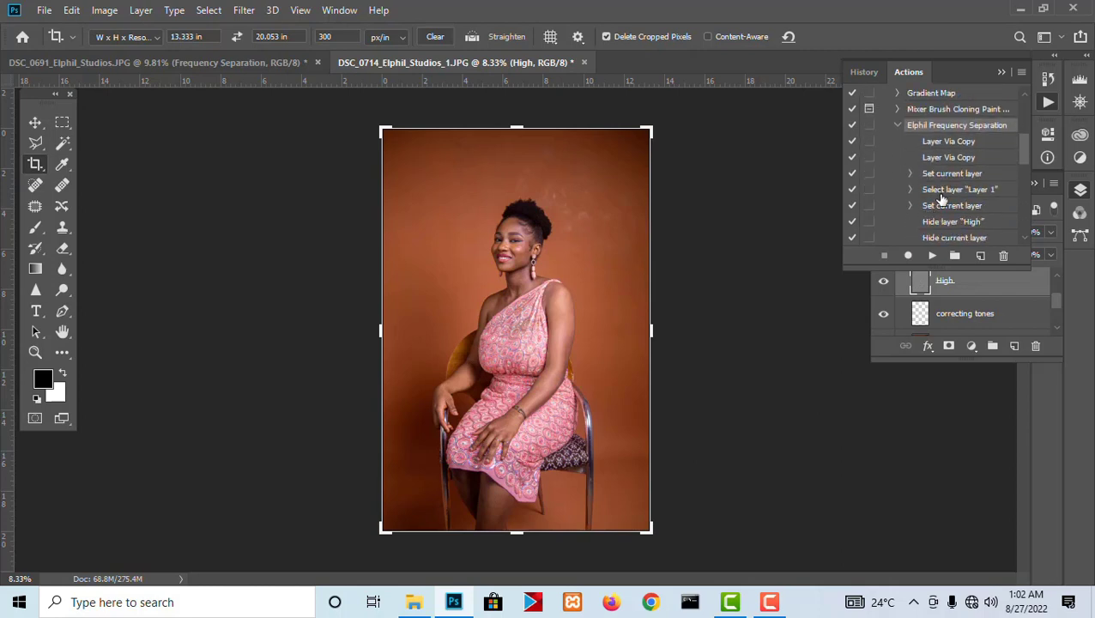
pyautogui.scroll(-4, 942, 202)
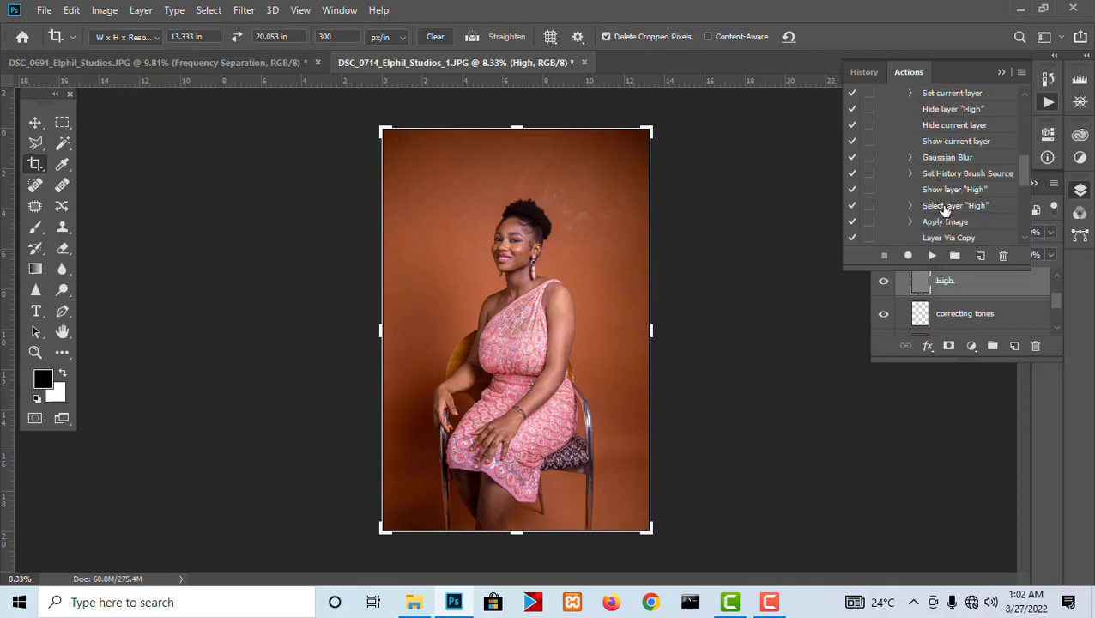
pyautogui.scroll(3, 950, 201)
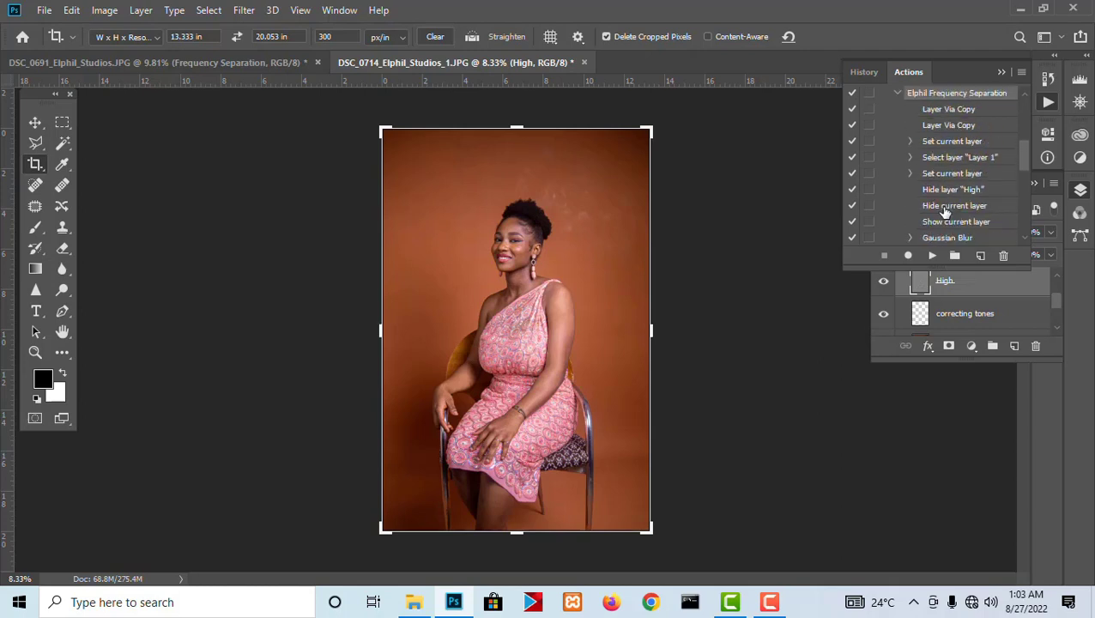
pyautogui.scroll(-1, 945, 225)
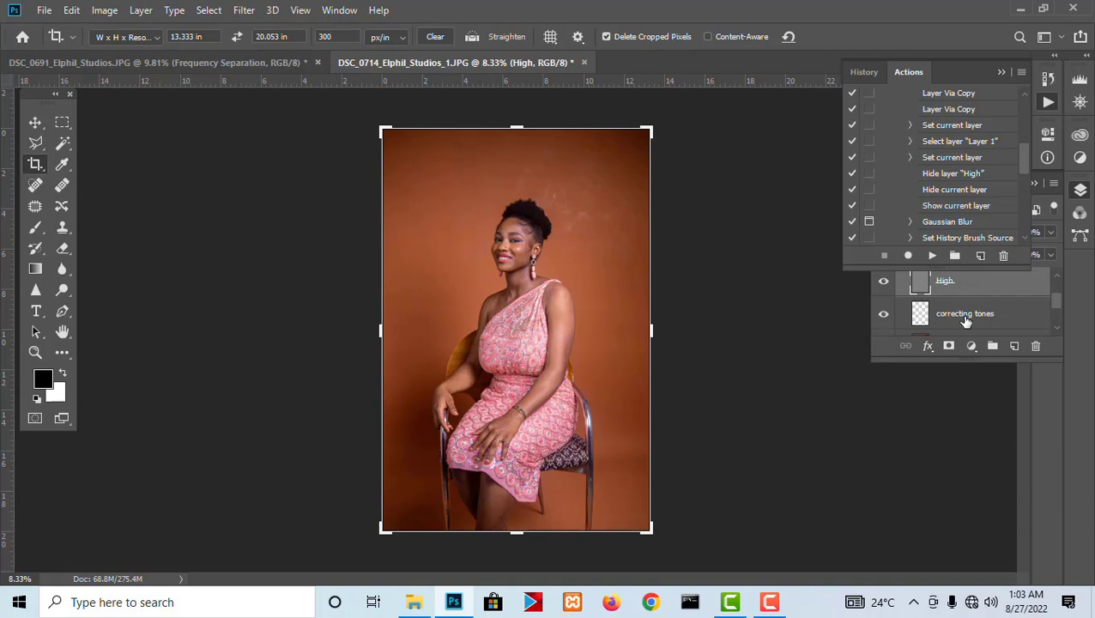
# Step: Delete the Frequency Separation group together with its contents, leaving only the Background layer
pyautogui.click(986, 316)
pyautogui.click(965, 283)
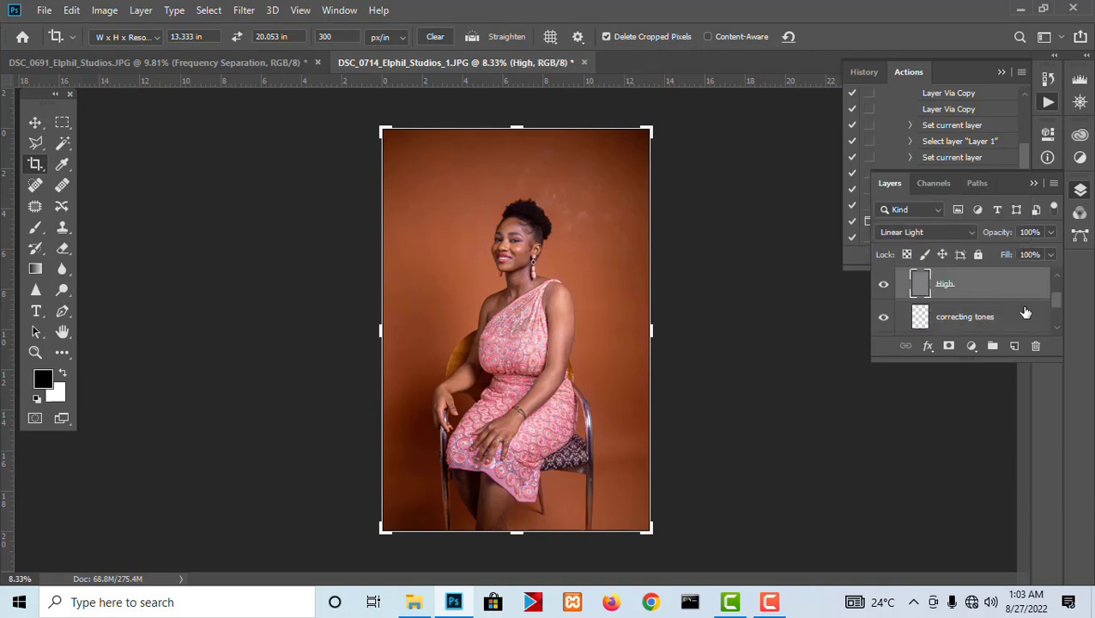
pyautogui.scroll(-3, 1015, 314)
pyautogui.scroll(5, 1013, 313)
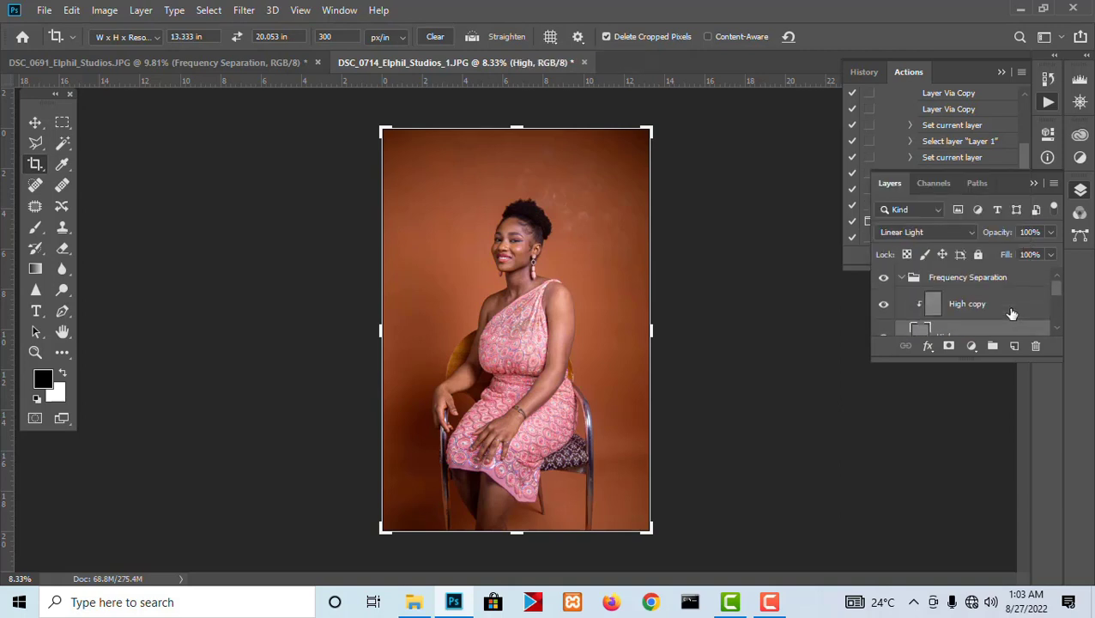
pyautogui.click(979, 280)
pyautogui.click(1035, 345)
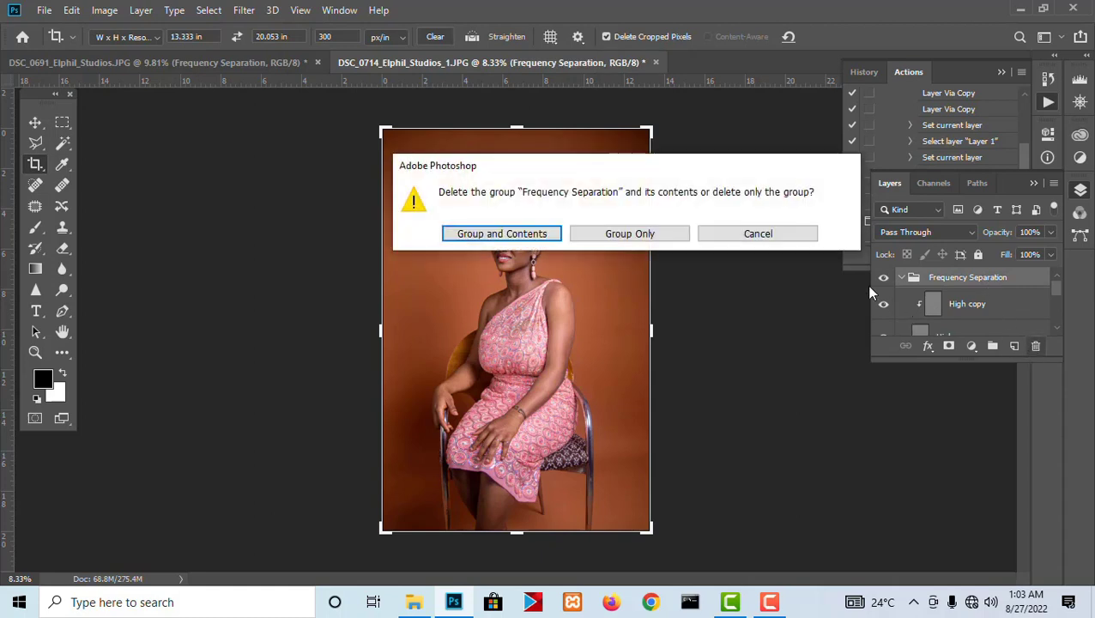
pyautogui.click(502, 233)
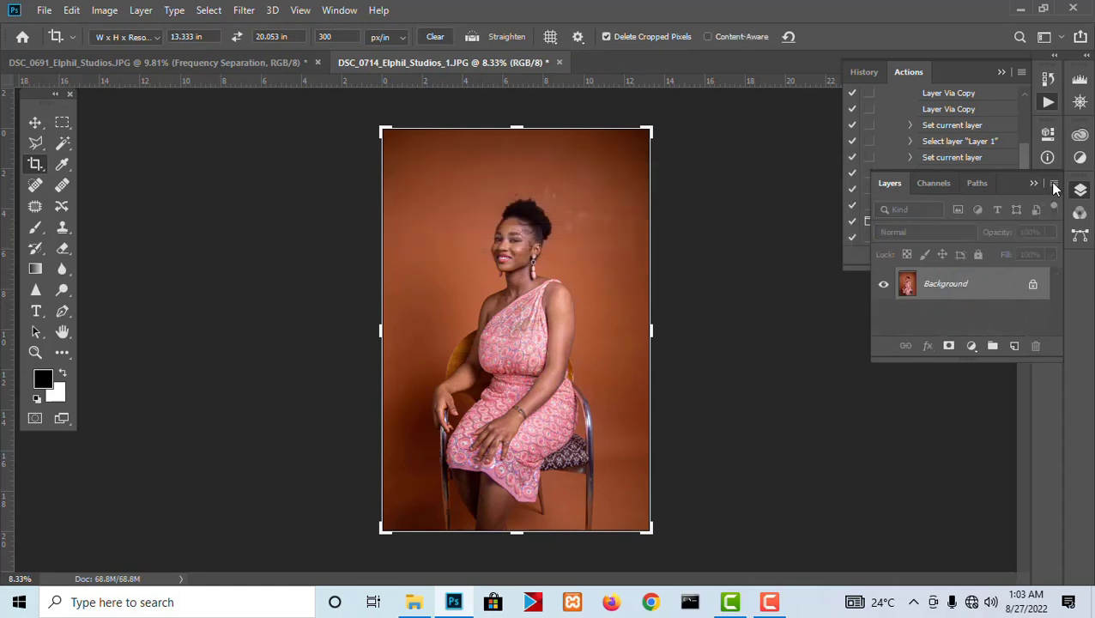
# Step: Play the Elphil Frequency Separation action on the portrait again, accepting a Gaussian Blur radius of 5.5 pixels
pyautogui.click(1080, 189)
pyautogui.scroll(2, 920, 140)
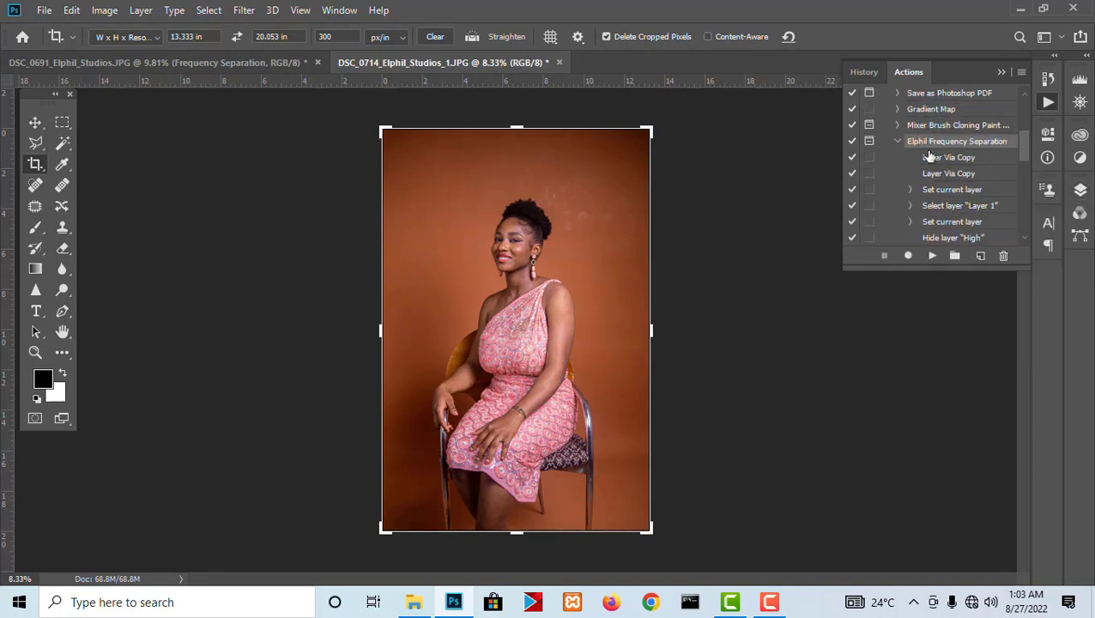
pyautogui.scroll(-2, 930, 157)
pyautogui.scroll(-2, 930, 172)
pyautogui.scroll(2, 932, 187)
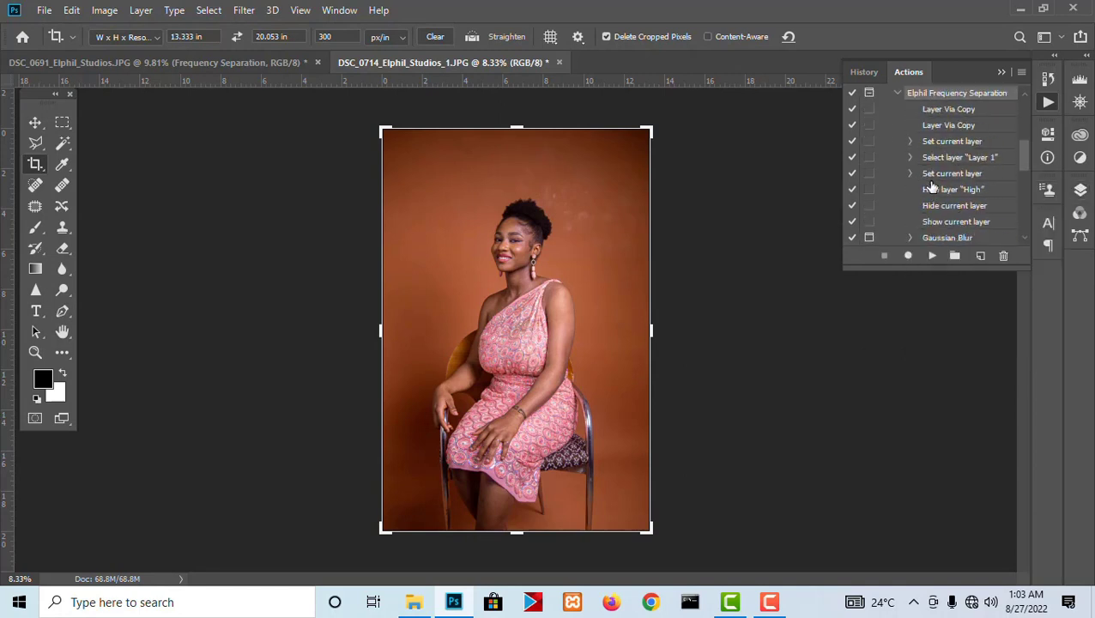
pyautogui.scroll(2, 932, 187)
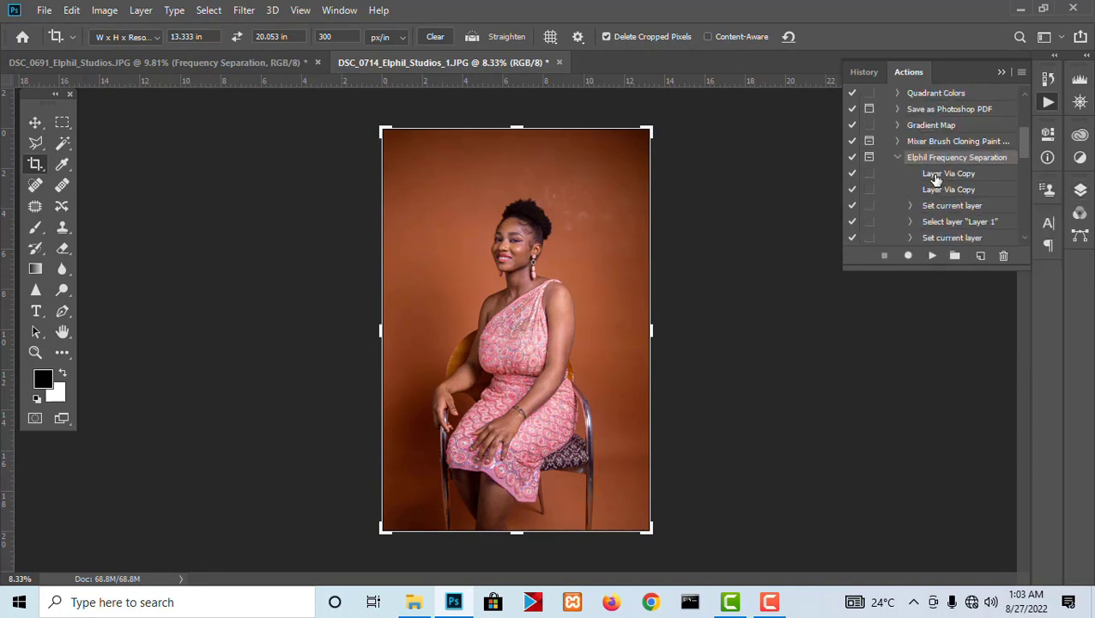
pyautogui.click(931, 256)
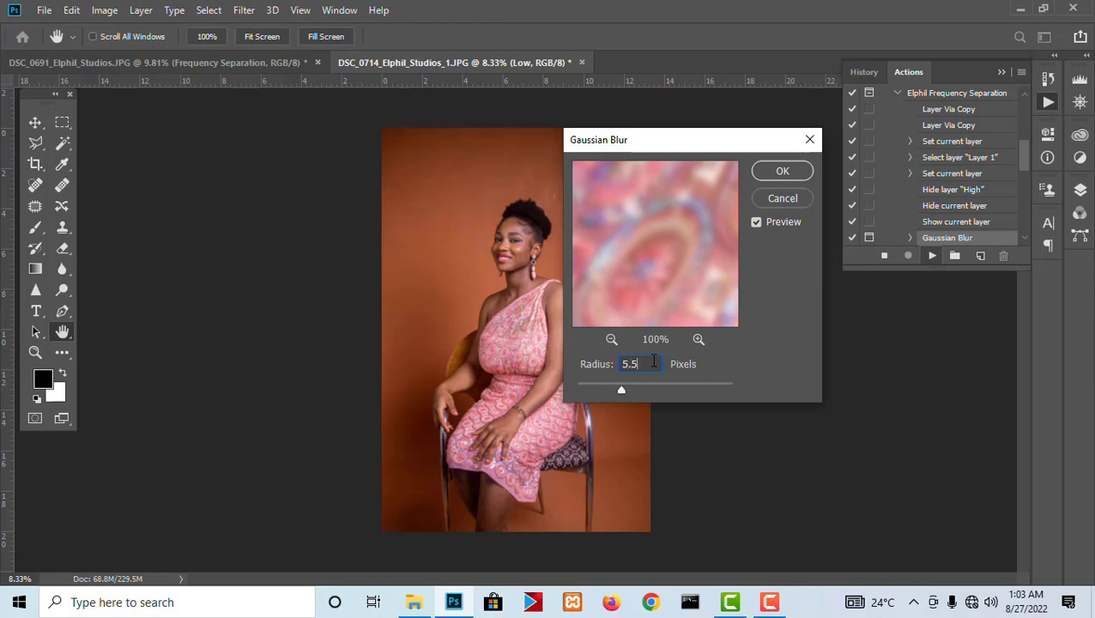
pyautogui.click(777, 171)
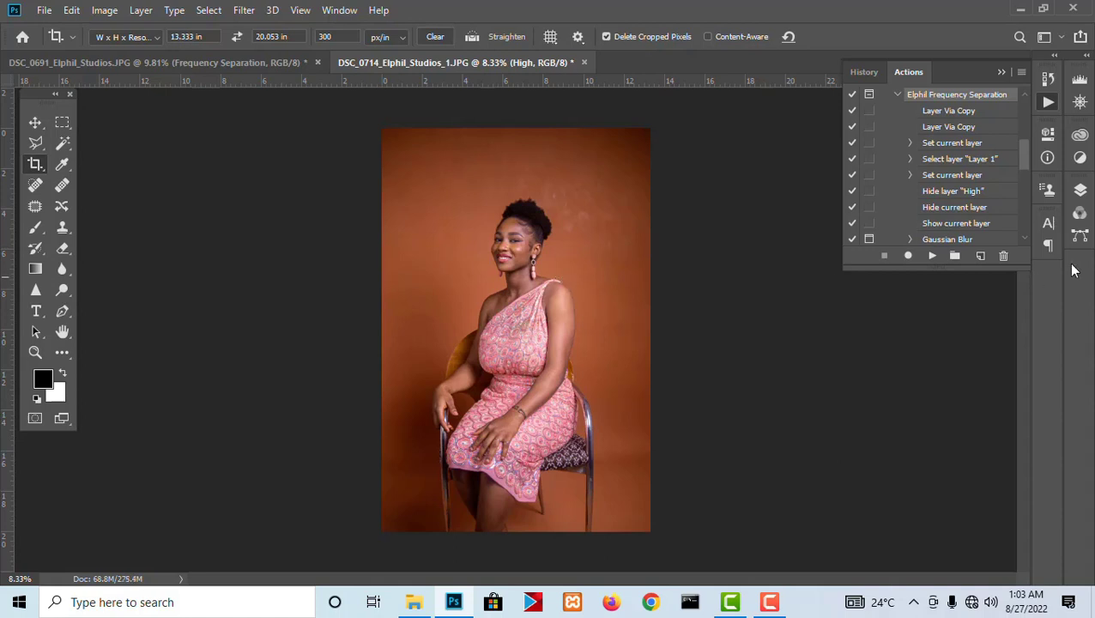
# Step: Hide the High layer in the Frequency Separation group and duplicate the Low layer
pyautogui.click(1080, 191)
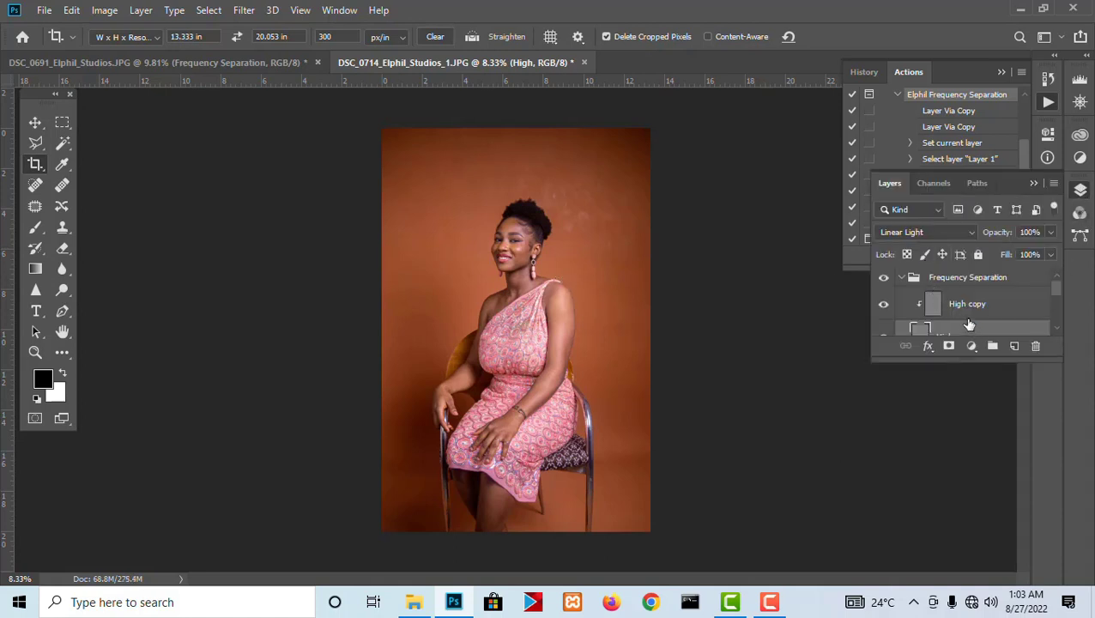
pyautogui.scroll(-5, 969, 325)
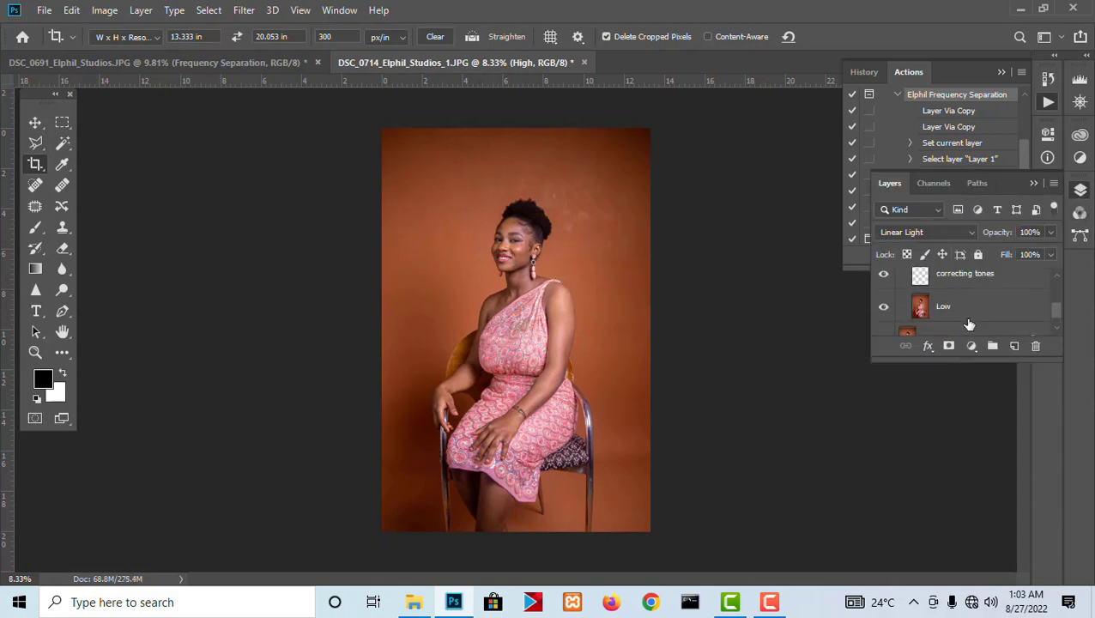
pyautogui.scroll(5, 970, 324)
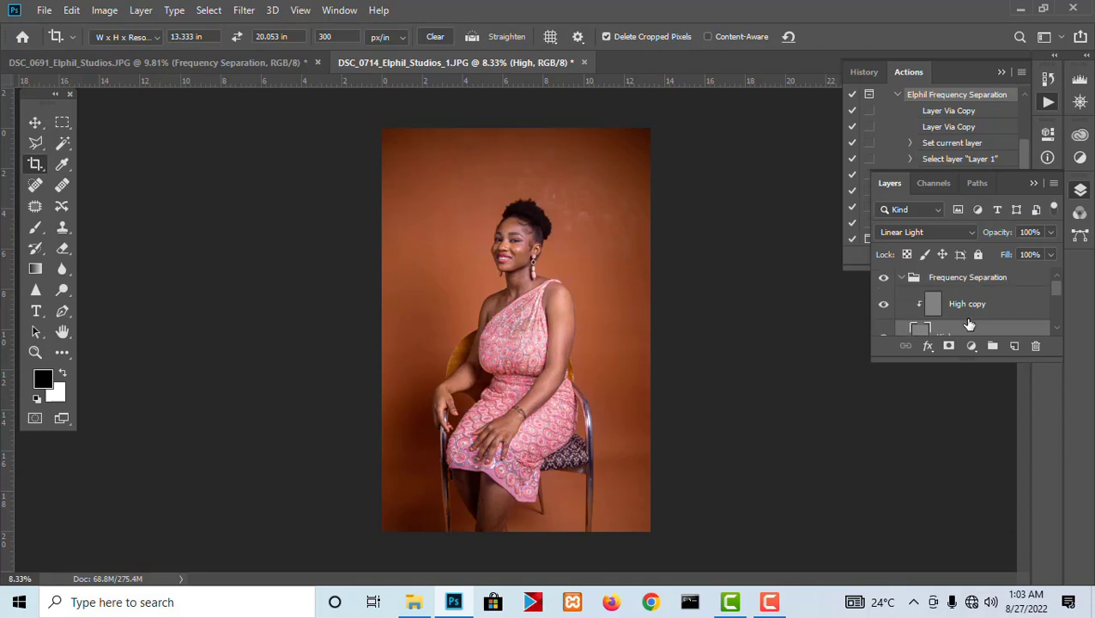
pyautogui.scroll(10, 582, 261)
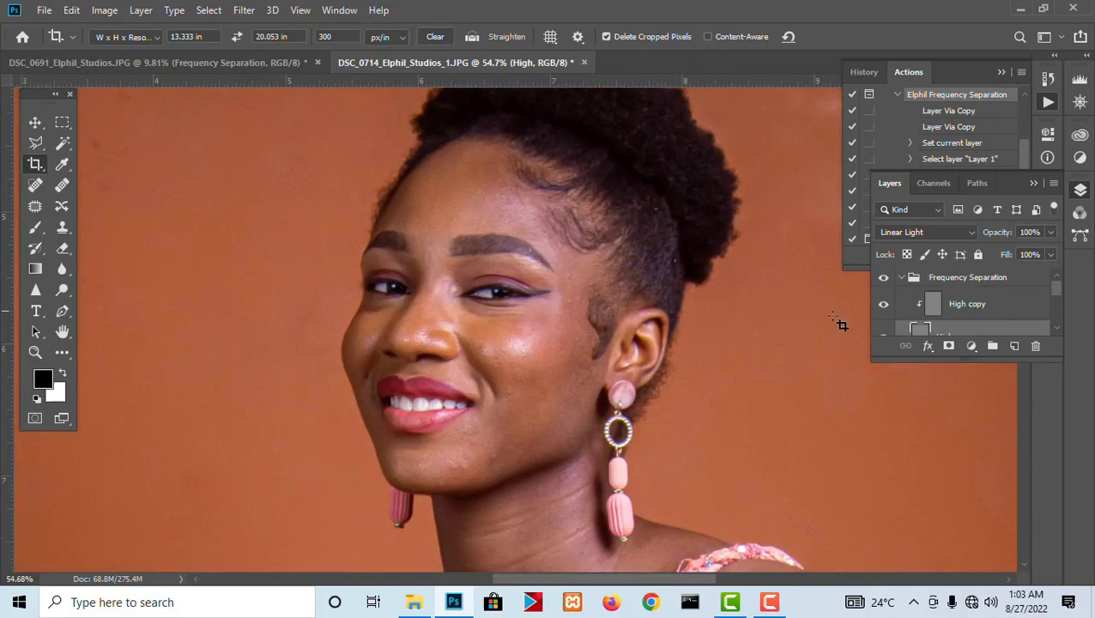
pyautogui.scroll(-2, 969, 317)
pyautogui.scroll(1, 969, 317)
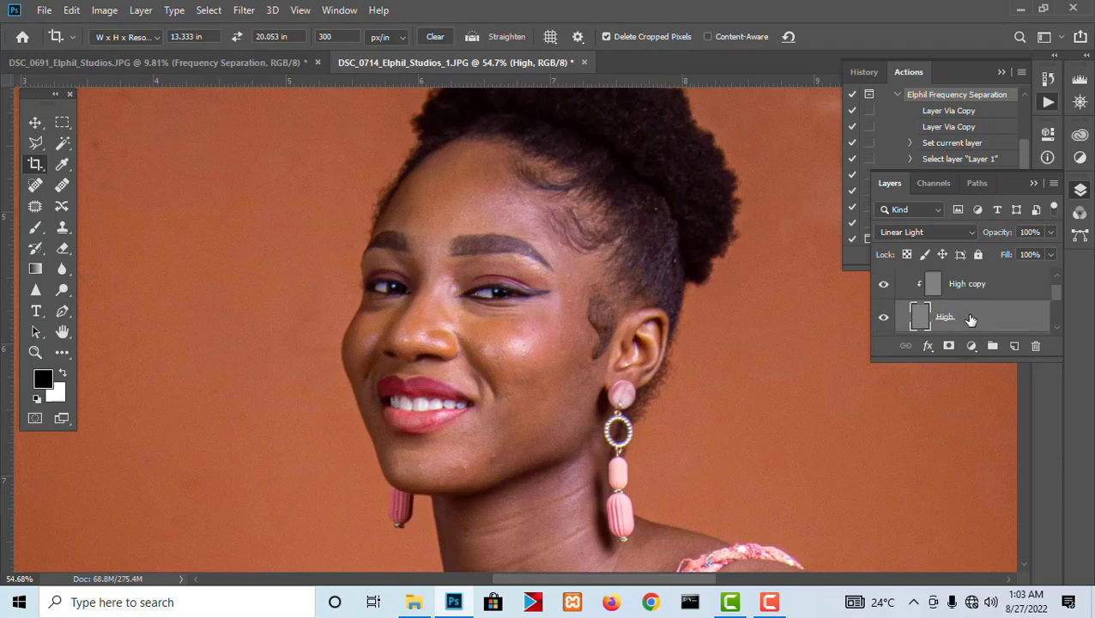
pyautogui.scroll(-1, 970, 320)
pyautogui.click(887, 300)
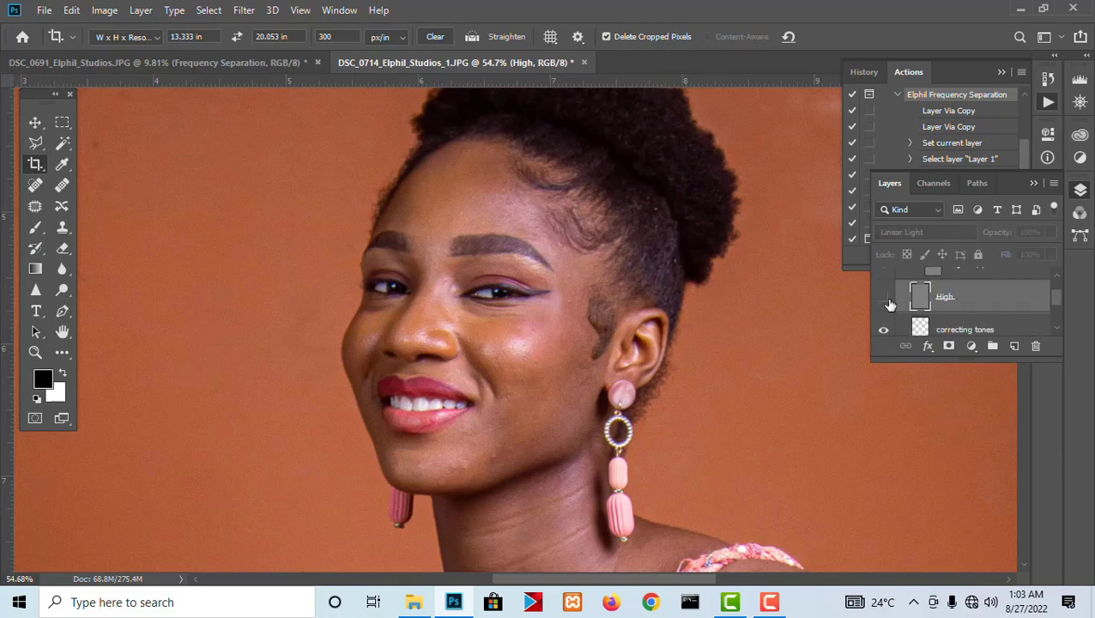
pyautogui.scroll(-2, 958, 321)
pyautogui.click(957, 310)
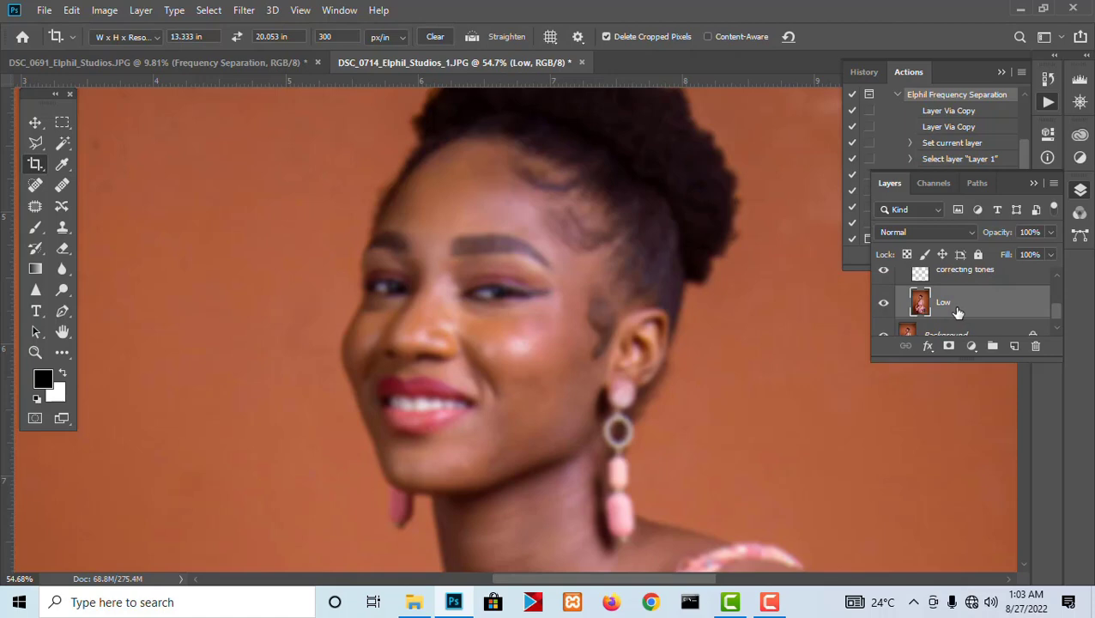
pyautogui.hotkey('ctrl', 'j')
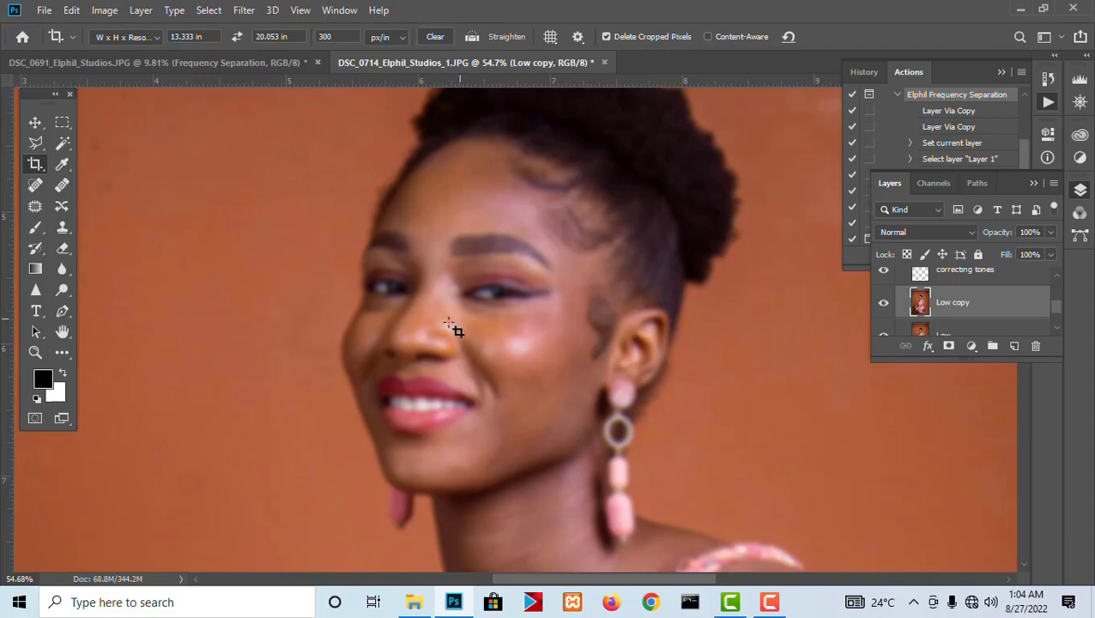
# Step: Select the forehead skin on the Low copy layer with the freehand Lasso Tool, using a 14 px feather
pyautogui.rightClick(37, 140)
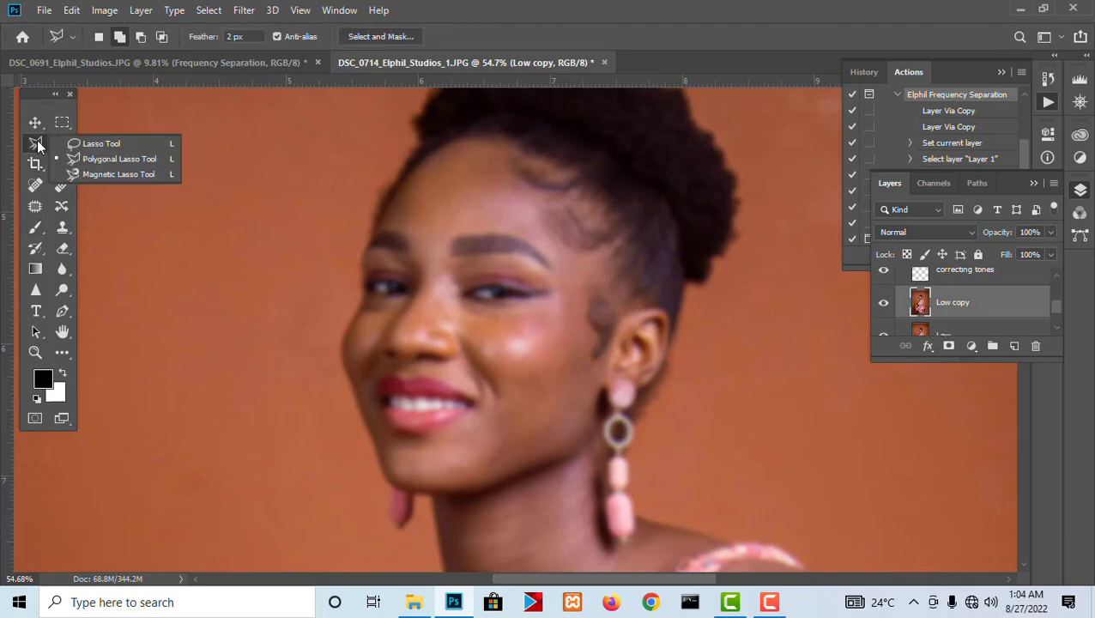
pyautogui.click(70, 146)
pyautogui.scroll(-10, 603, 182)
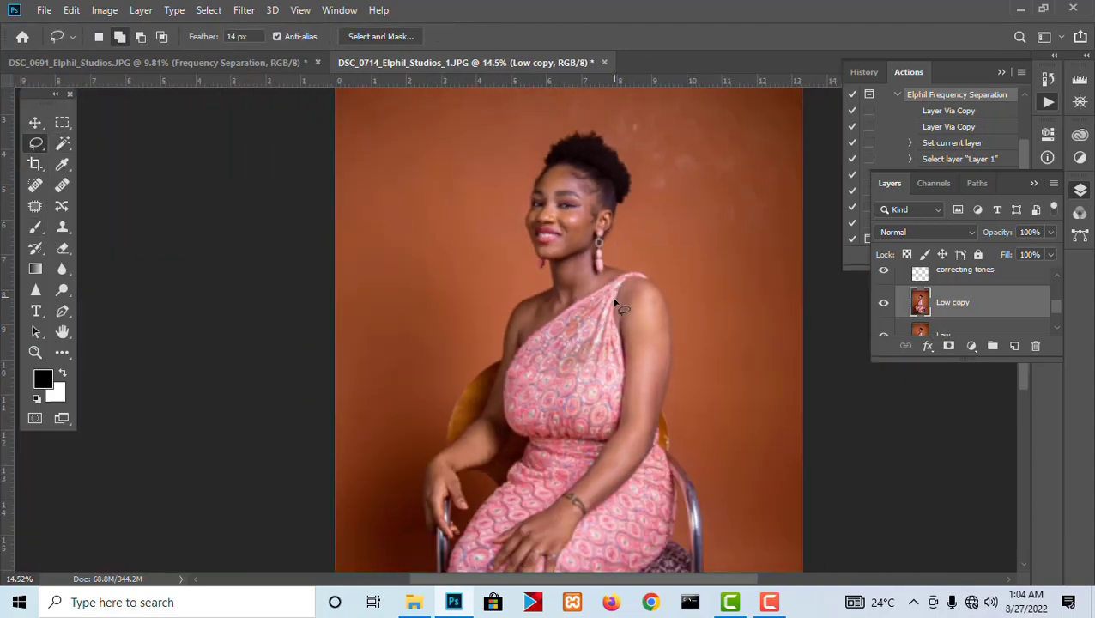
pyautogui.scroll(15, 509, 146)
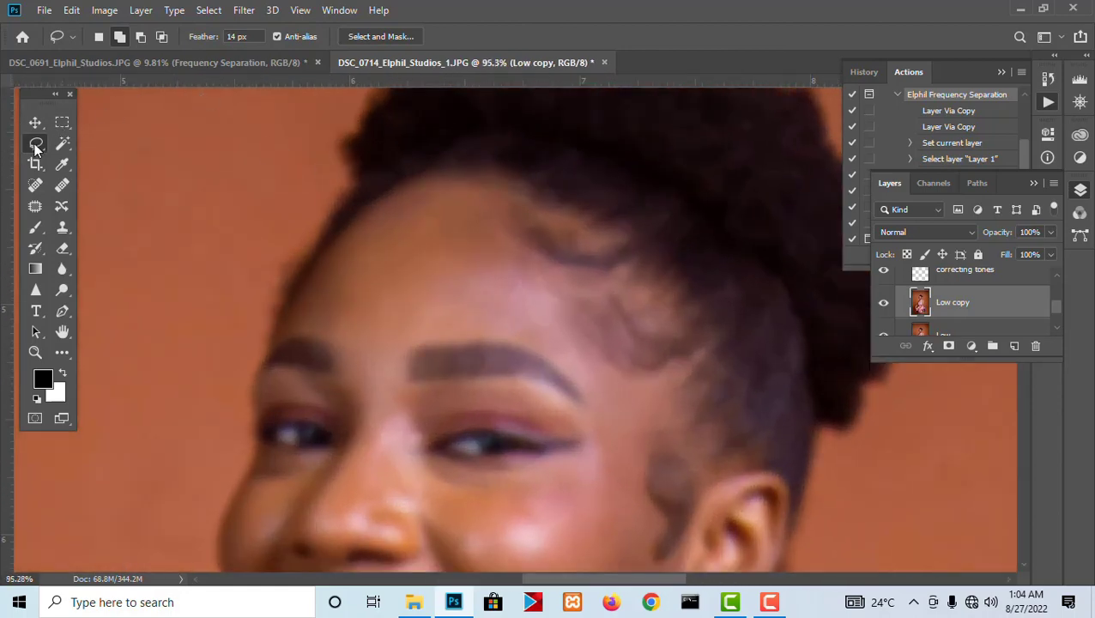
pyautogui.rightClick(35, 144)
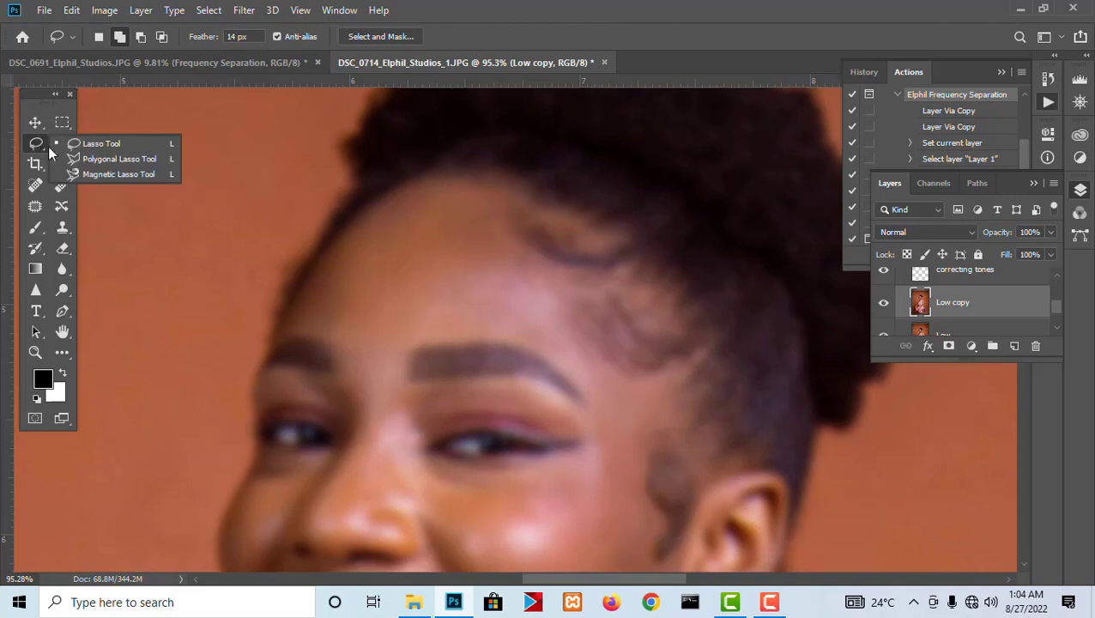
pyautogui.click(94, 147)
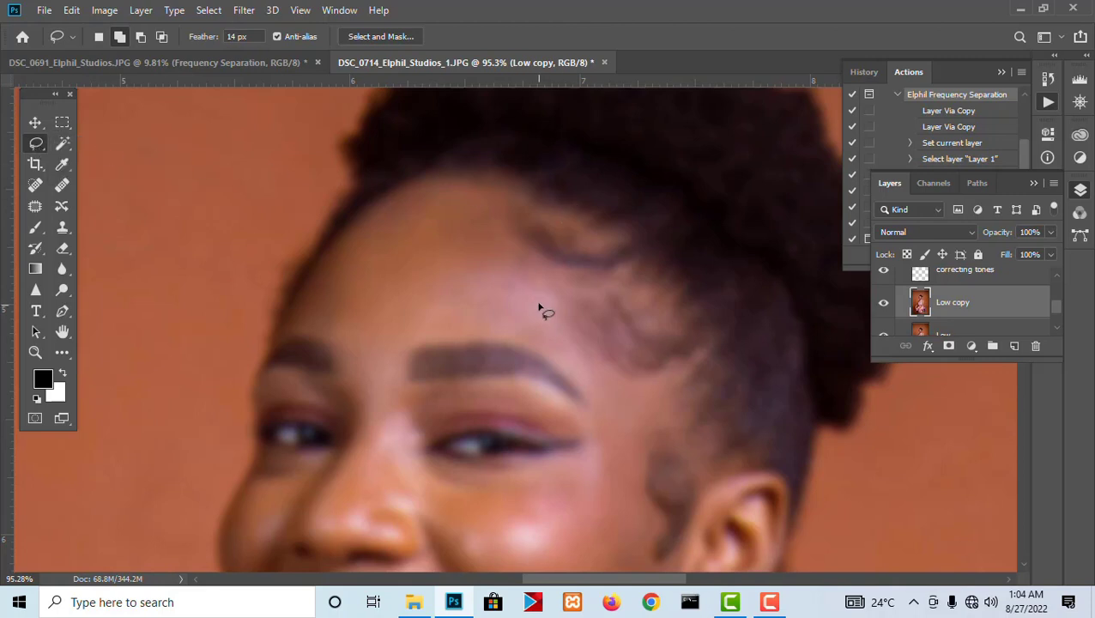
pyautogui.moveTo(255, 36); pyautogui.dragTo(216, 43)
pyautogui.moveTo(608, 371)
pyautogui.mouseDown()
pyautogui.moveTo(586, 340)
pyautogui.moveTo(569, 280)
pyautogui.moveTo(516, 216)
pyautogui.mouseUp()
pyautogui.moveTo(419, 185)
pyautogui.mouseDown()
pyautogui.moveTo(386, 194)
pyautogui.moveTo(312, 282)
pyautogui.mouseUp()
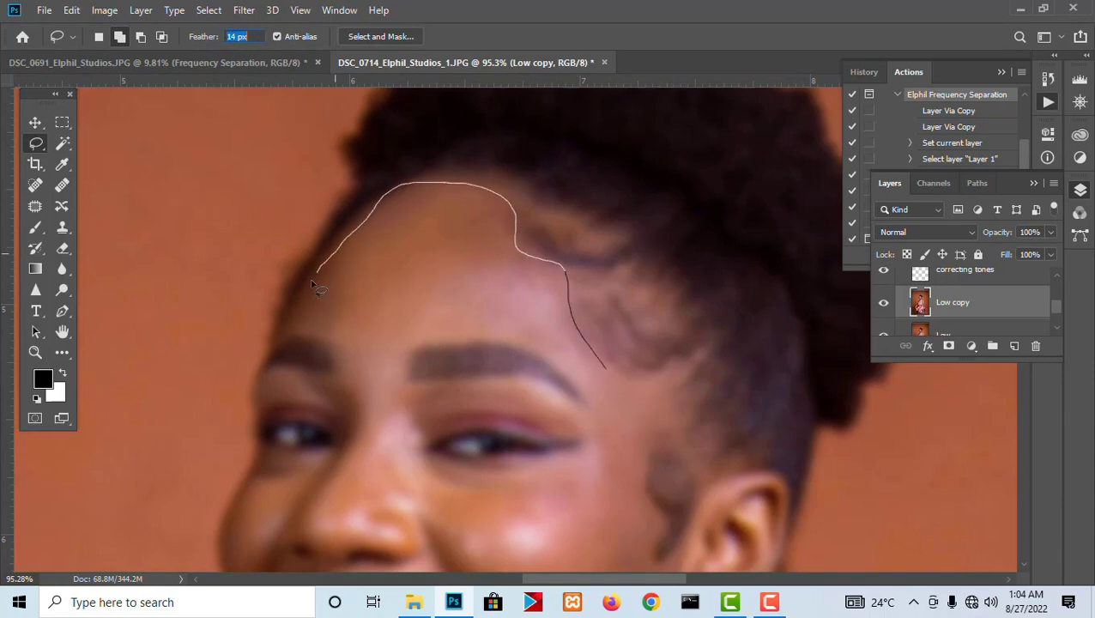
pyautogui.moveTo(301, 325)
pyautogui.mouseDown()
pyautogui.moveTo(363, 344)
pyautogui.moveTo(422, 334)
pyautogui.moveTo(524, 341)
pyautogui.moveTo(575, 362)
pyautogui.moveTo(619, 412)
pyautogui.mouseUp()
pyautogui.scroll(-3, 616, 296)
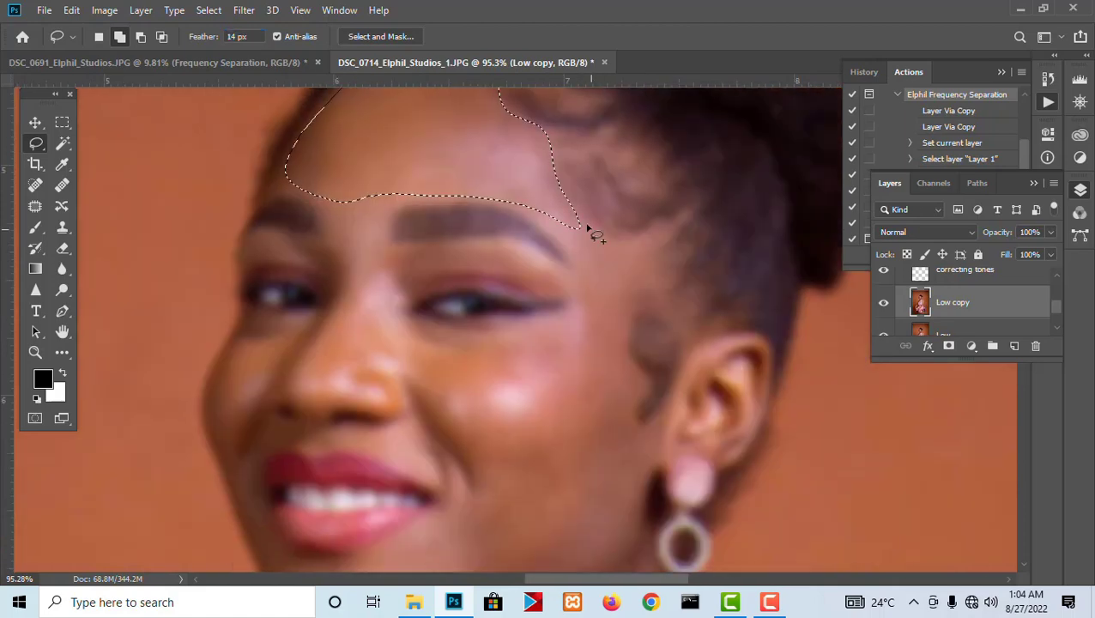
# Step: Add the eyelid, the cheek on the earring side, the chin and the skin above the lip to the lasso selection
pyautogui.moveTo(557, 216)
pyautogui.mouseDown()
pyautogui.moveTo(543, 269)
pyautogui.moveTo(455, 247)
pyautogui.moveTo(447, 281)
pyautogui.moveTo(542, 291)
pyautogui.moveTo(541, 319)
pyautogui.moveTo(563, 300)
pyautogui.moveTo(543, 278)
pyautogui.moveTo(528, 313)
pyautogui.moveTo(444, 263)
pyautogui.moveTo(539, 373)
pyautogui.moveTo(507, 429)
pyautogui.moveTo(533, 317)
pyautogui.moveTo(501, 410)
pyautogui.moveTo(461, 401)
pyautogui.moveTo(521, 452)
pyautogui.moveTo(501, 423)
pyautogui.moveTo(528, 357)
pyautogui.moveTo(506, 325)
pyautogui.moveTo(458, 305)
pyautogui.mouseUp()
pyautogui.scroll(-5, 618, 186)
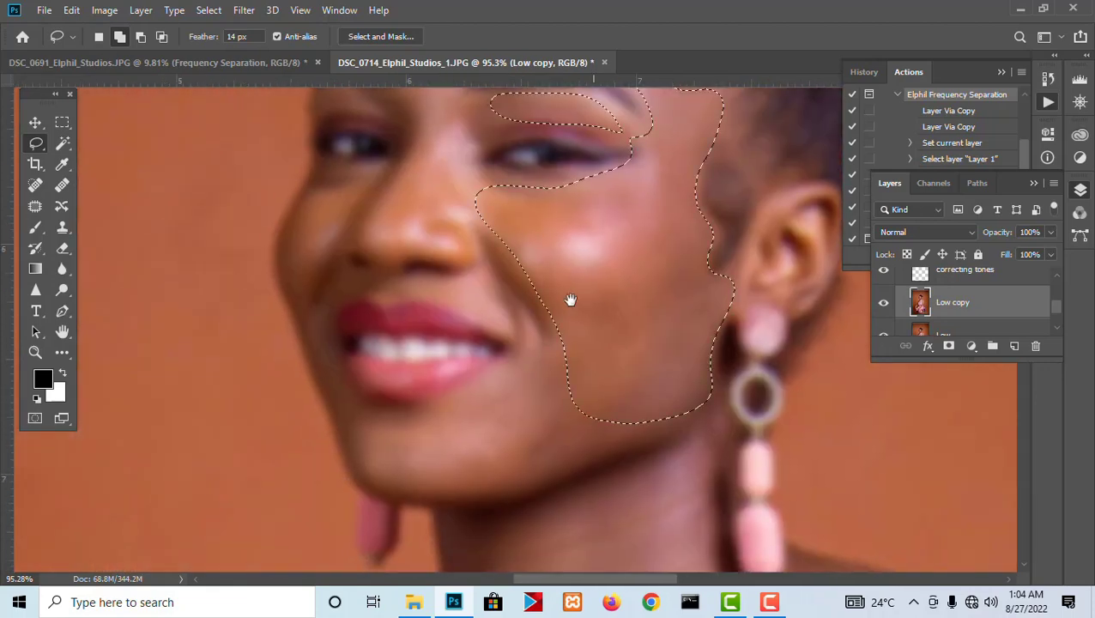
pyautogui.hscroll(-2, 584, 292)
pyautogui.moveTo(553, 230)
pyautogui.mouseDown()
pyautogui.moveTo(577, 302)
pyautogui.moveTo(474, 263)
pyautogui.moveTo(520, 253)
pyautogui.moveTo(553, 230)
pyautogui.mouseUp()
pyautogui.moveTo(586, 249)
pyautogui.mouseDown()
pyautogui.moveTo(604, 170)
pyautogui.moveTo(567, 274)
pyautogui.moveTo(501, 306)
pyautogui.moveTo(443, 287)
pyautogui.moveTo(412, 247)
pyautogui.moveTo(408, 279)
pyautogui.moveTo(438, 346)
pyautogui.moveTo(513, 393)
pyautogui.moveTo(409, 379)
pyautogui.moveTo(489, 371)
pyautogui.moveTo(642, 314)
pyautogui.moveTo(621, 305)
pyautogui.moveTo(736, 369)
pyautogui.moveTo(694, 357)
pyautogui.mouseUp()
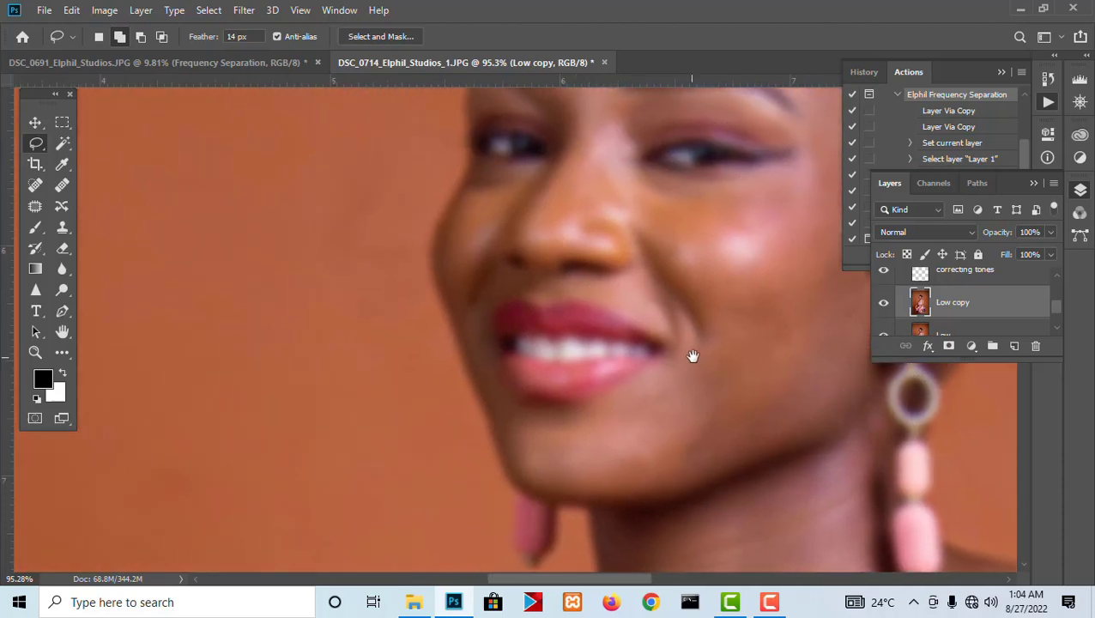
# Step: Extend the lasso selection over the far cheek beside the nose and along the jawline to the chin
pyautogui.moveTo(455, 313); pyautogui.dragTo(478, 329)
pyautogui.moveTo(517, 376)
pyautogui.mouseDown()
pyautogui.moveTo(519, 330)
pyautogui.moveTo(544, 300)
pyautogui.moveTo(521, 290)
pyautogui.moveTo(543, 234)
pyautogui.mouseUp()
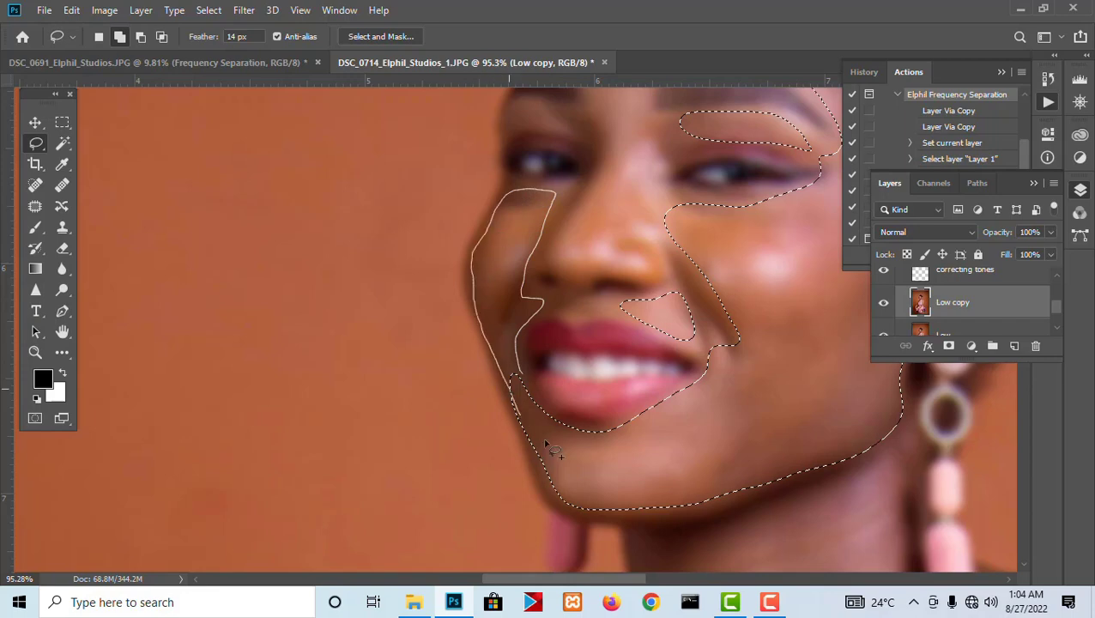
pyautogui.moveTo(550, 447); pyautogui.dragTo(550, 377)
pyautogui.moveTo(478, 294); pyautogui.dragTo(498, 365)
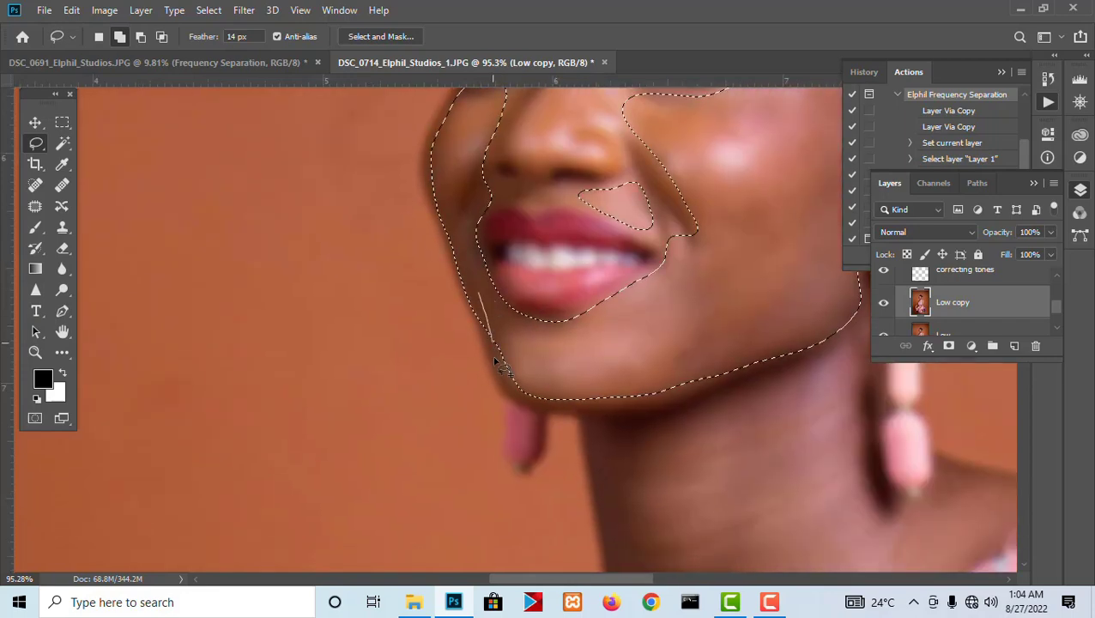
pyautogui.moveTo(528, 398); pyautogui.dragTo(539, 402)
# Step: Add the neck, upper chest and the bare shoulder to the lasso selection
pyautogui.moveTo(680, 366); pyautogui.dragTo(436, 286)
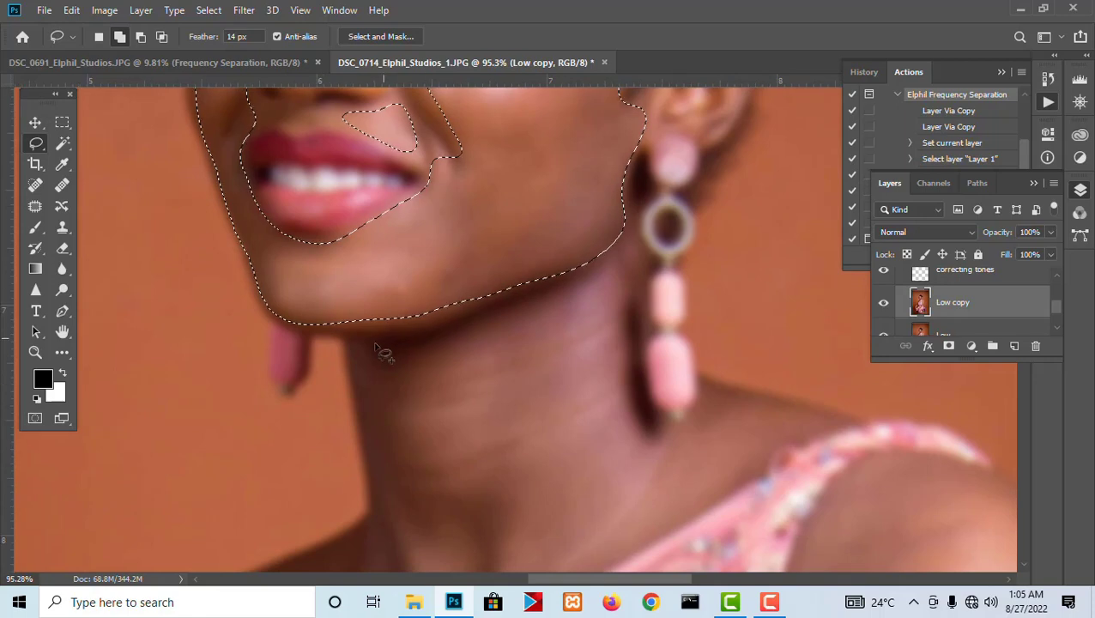
pyautogui.moveTo(419, 347)
pyautogui.mouseDown()
pyautogui.moveTo(498, 322)
pyautogui.moveTo(630, 255)
pyautogui.moveTo(634, 301)
pyautogui.moveTo(615, 136)
pyautogui.moveTo(614, 187)
pyautogui.moveTo(633, 213)
pyautogui.moveTo(682, 212)
pyautogui.moveTo(693, 183)
pyautogui.moveTo(796, 213)
pyautogui.moveTo(750, 230)
pyautogui.moveTo(713, 277)
pyautogui.moveTo(555, 357)
pyautogui.moveTo(695, 285)
pyautogui.moveTo(644, 319)
pyautogui.moveTo(623, 232)
pyautogui.moveTo(561, 264)
pyautogui.moveTo(649, 407)
pyautogui.moveTo(625, 414)
pyautogui.moveTo(596, 389)
pyautogui.moveTo(562, 185)
pyautogui.mouseUp()
pyautogui.scroll(-4, 562, 185)
pyautogui.moveTo(592, 341)
pyautogui.mouseDown()
pyautogui.moveTo(612, 254)
pyautogui.moveTo(623, 250)
pyautogui.moveTo(609, 325)
pyautogui.moveTo(520, 396)
pyautogui.moveTo(652, 284)
pyautogui.moveTo(604, 337)
pyautogui.moveTo(593, 279)
pyautogui.moveTo(559, 326)
pyautogui.moveTo(561, 244)
pyautogui.moveTo(538, 338)
pyautogui.moveTo(559, 305)
pyautogui.mouseUp()
pyautogui.moveTo(632, 268); pyautogui.dragTo(737, 206)
pyautogui.moveTo(673, 268); pyautogui.dragTo(656, 123)
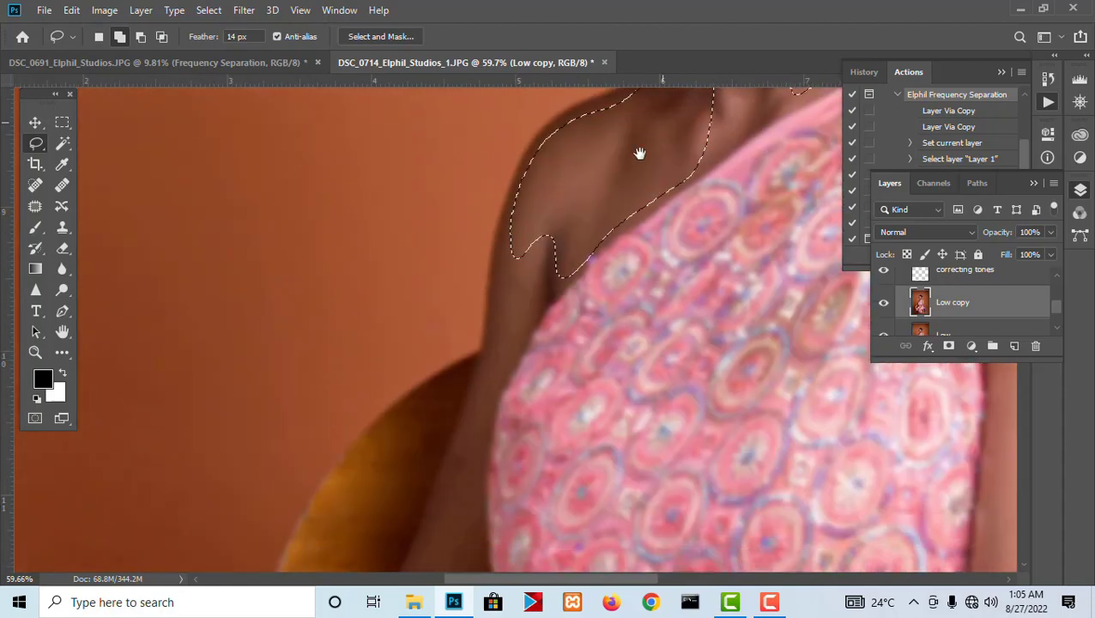
# Step: Extend the lasso selection down the arm below the bare shoulder, covering the upper arm and forearm
pyautogui.moveTo(533, 235)
pyautogui.mouseDown()
pyautogui.moveTo(535, 298)
pyautogui.moveTo(493, 390)
pyautogui.moveTo(485, 372)
pyautogui.moveTo(520, 222)
pyautogui.mouseUp()
pyautogui.moveTo(511, 330); pyautogui.dragTo(597, 170)
pyautogui.moveTo(571, 225)
pyautogui.mouseDown()
pyautogui.moveTo(561, 402)
pyautogui.moveTo(545, 278)
pyautogui.moveTo(559, 320)
pyautogui.moveTo(543, 337)
pyautogui.moveTo(495, 295)
pyautogui.moveTo(518, 429)
pyautogui.moveTo(509, 406)
pyautogui.moveTo(594, 184)
pyautogui.mouseUp()
pyautogui.scroll(-5, 601, 240)
pyautogui.hscroll(-3, 601, 241)
pyautogui.moveTo(636, 247)
pyautogui.mouseDown()
pyautogui.moveTo(655, 303)
pyautogui.moveTo(660, 396)
pyautogui.moveTo(557, 435)
pyautogui.moveTo(491, 432)
pyautogui.mouseUp()
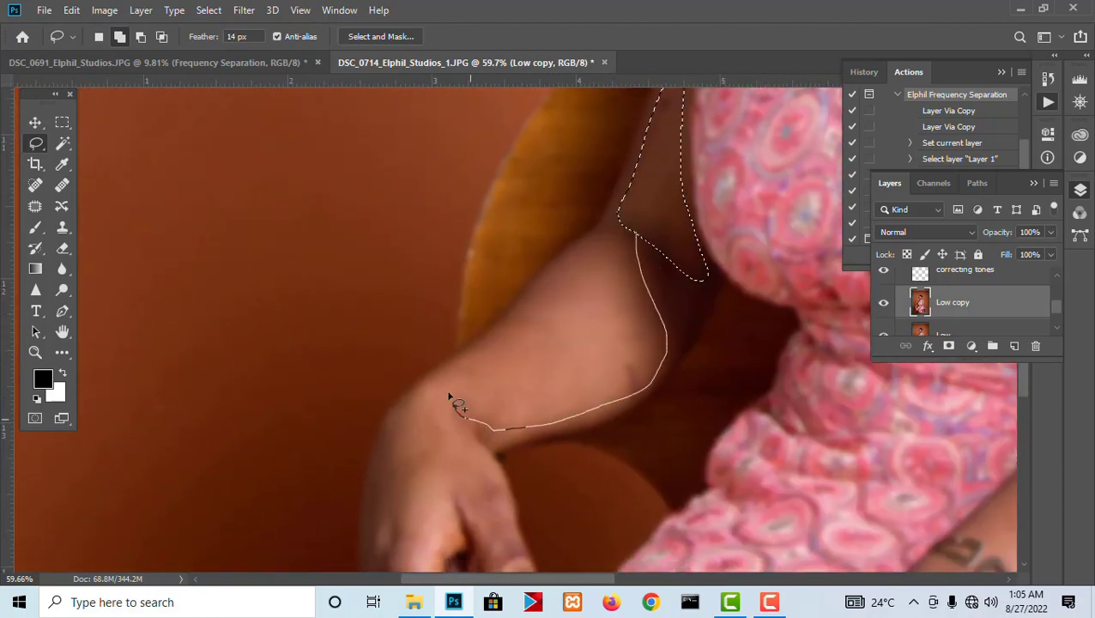
pyautogui.moveTo(450, 395); pyautogui.dragTo(559, 269)
pyautogui.moveTo(631, 211); pyautogui.dragTo(634, 212)
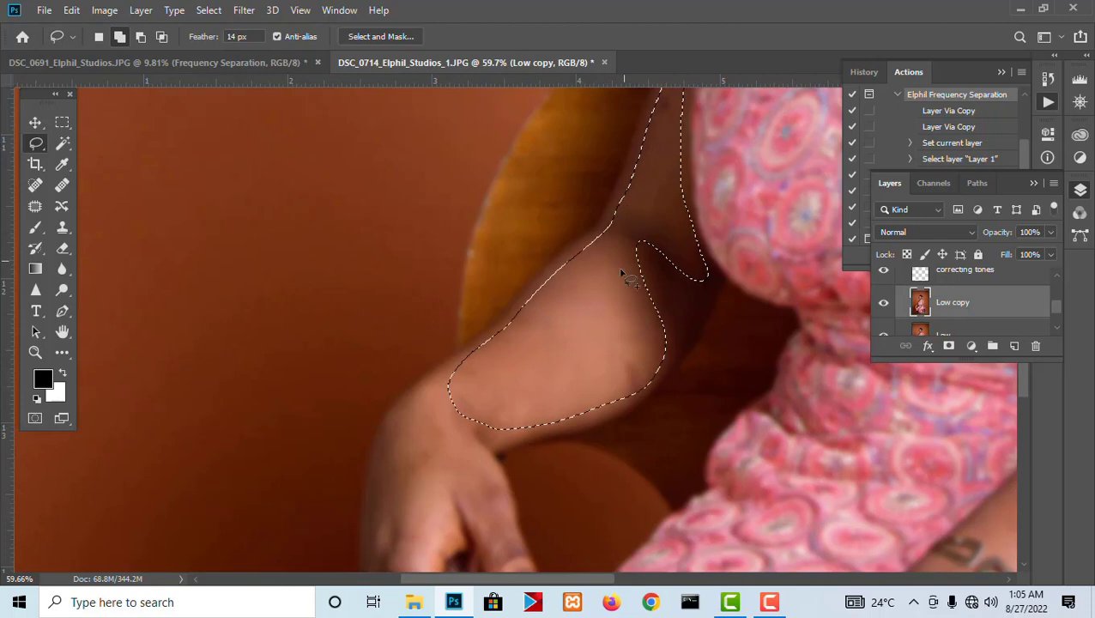
# Step: Add the back of the hand resting on the chair arm to the lasso selection
pyautogui.moveTo(574, 371); pyautogui.dragTo(641, 217)
pyautogui.moveTo(524, 299); pyautogui.dragTo(563, 247)
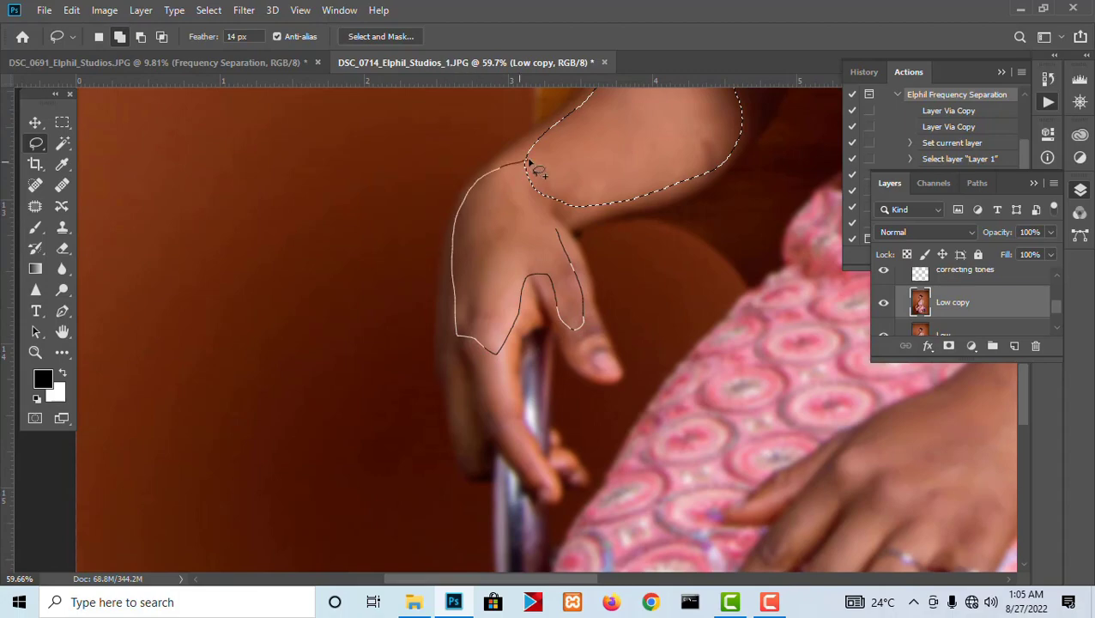
pyautogui.moveTo(537, 230); pyautogui.dragTo(557, 234)
# Step: Add the other arm to the lasso selection, from the shoulder beside the dress strap down to just above the bracelet
pyautogui.scroll(-9, 550, 304)
pyautogui.moveTo(636, 334); pyautogui.dragTo(384, 215)
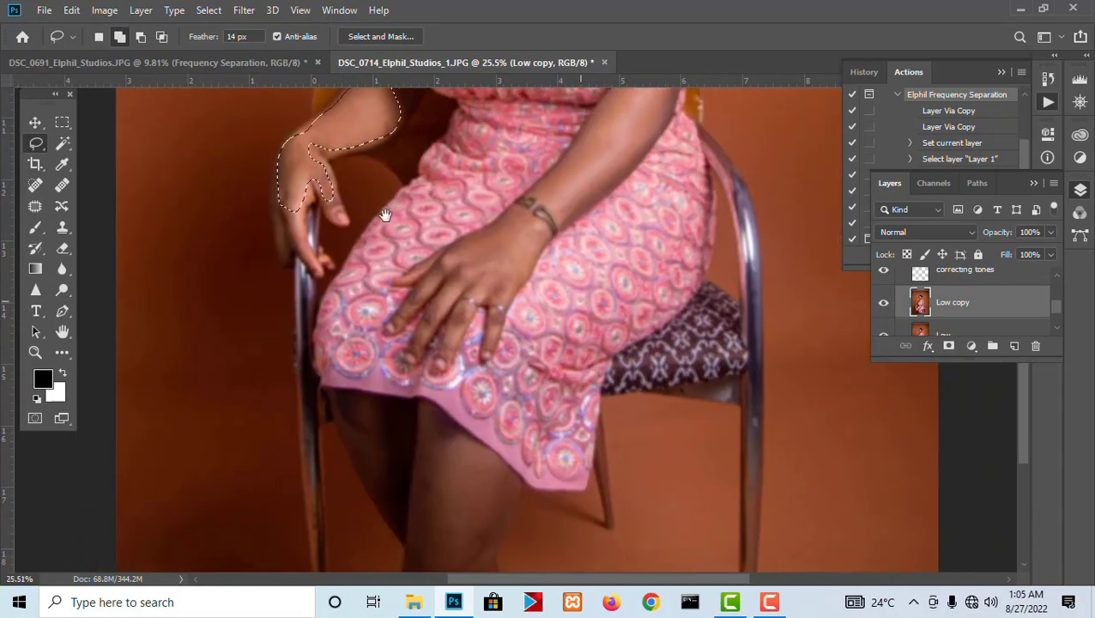
pyautogui.scroll(5, 594, 156)
pyautogui.moveTo(595, 154); pyautogui.dragTo(528, 447)
pyautogui.moveTo(671, 96); pyautogui.dragTo(607, 326)
pyautogui.scroll(2, 512, 204)
pyautogui.moveTo(519, 340); pyautogui.dragTo(516, 264)
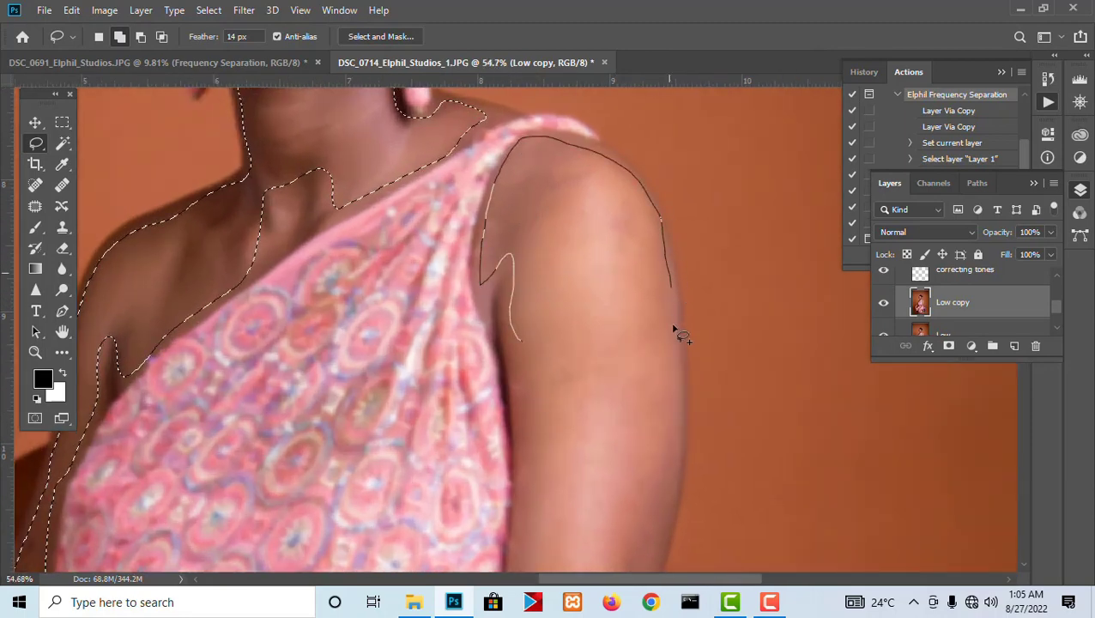
pyautogui.moveTo(674, 326); pyautogui.dragTo(669, 122)
pyautogui.moveTo(672, 259); pyautogui.dragTo(736, 141)
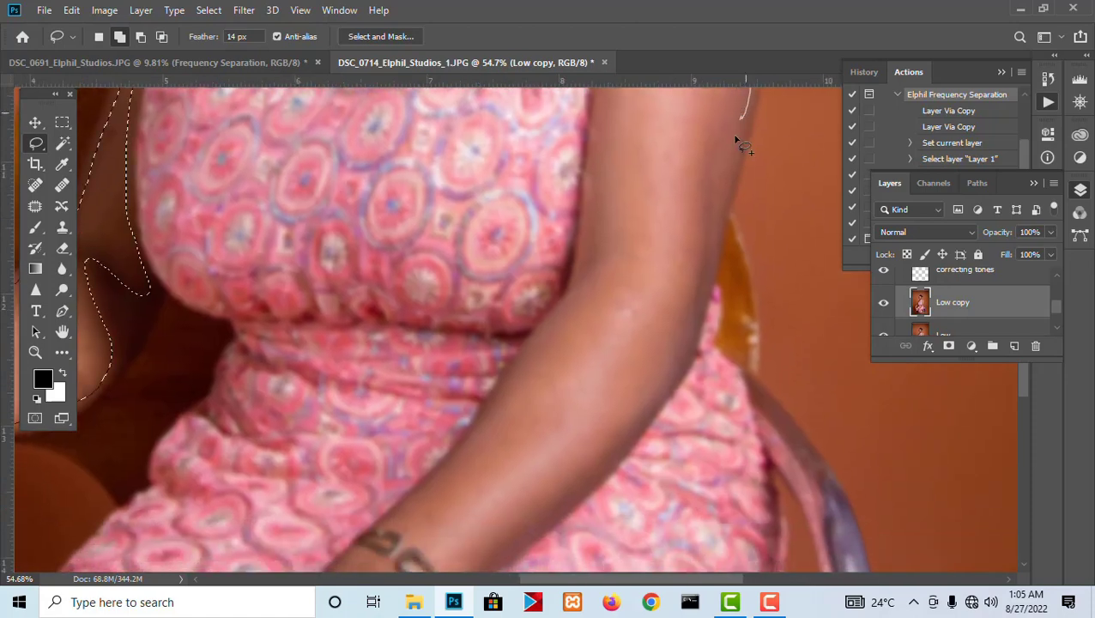
pyautogui.moveTo(693, 346)
pyautogui.mouseDown()
pyautogui.moveTo(751, 179)
pyautogui.moveTo(728, 234)
pyautogui.moveTo(636, 364)
pyautogui.moveTo(570, 397)
pyautogui.moveTo(616, 417)
pyautogui.moveTo(631, 436)
pyautogui.moveTo(607, 472)
pyautogui.mouseUp()
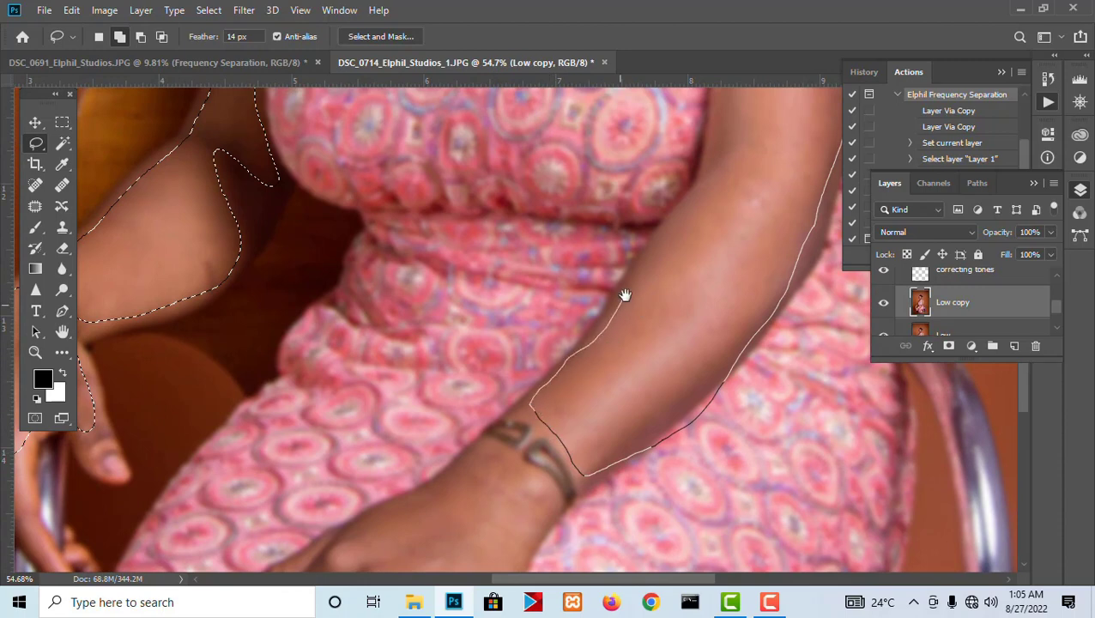
pyautogui.moveTo(625, 295); pyautogui.dragTo(581, 405)
pyautogui.moveTo(639, 337); pyautogui.dragTo(618, 393)
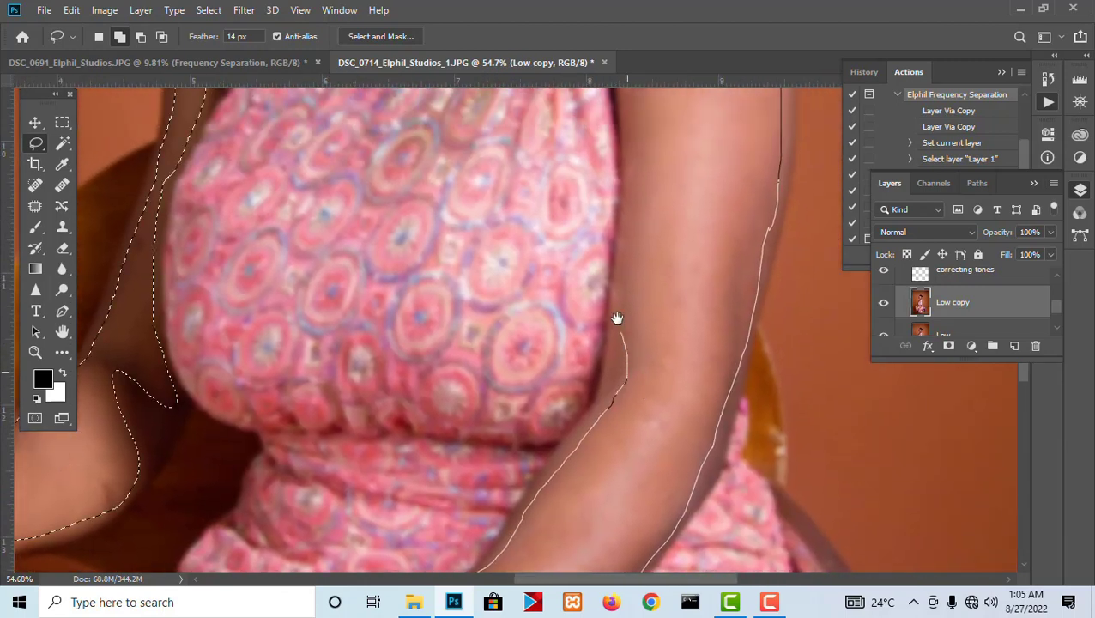
pyautogui.moveTo(617, 318); pyautogui.dragTo(612, 404)
pyautogui.moveTo(615, 204); pyautogui.dragTo(608, 144)
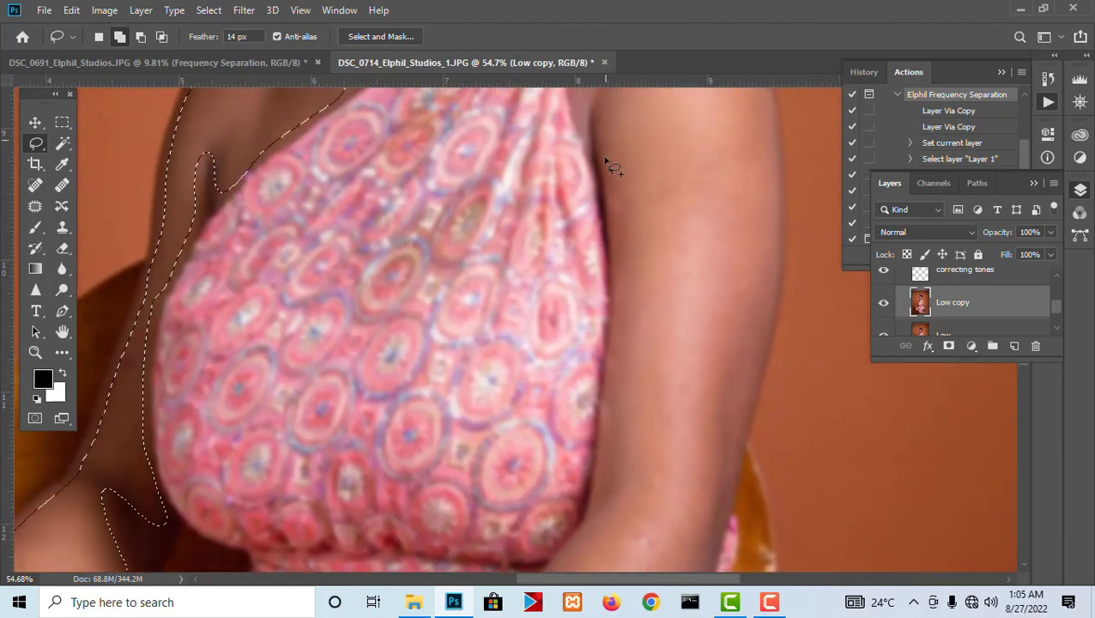
# Step: Subtract the strip of dress along the forearm's outer edge above the bracelet from the lasso selection
pyautogui.scroll(-3, 609, 163)
pyautogui.moveTo(672, 420); pyautogui.dragTo(687, 132)
pyautogui.scroll(3, 681, 234)
pyautogui.scroll(1, 650, 359)
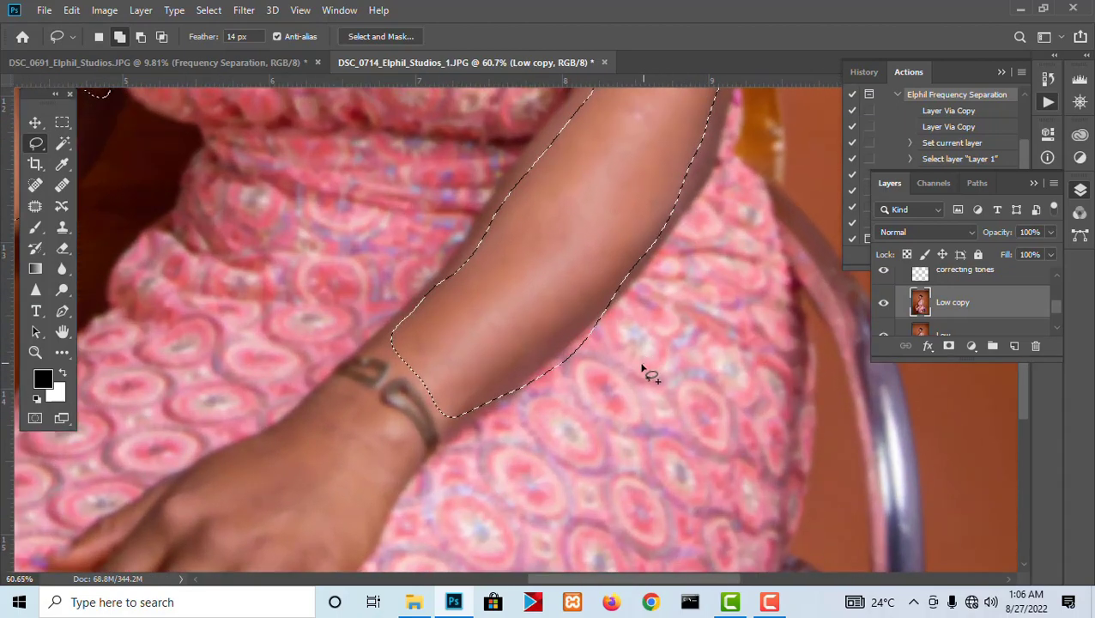
pyautogui.moveTo(654, 270); pyautogui.dragTo(601, 318)
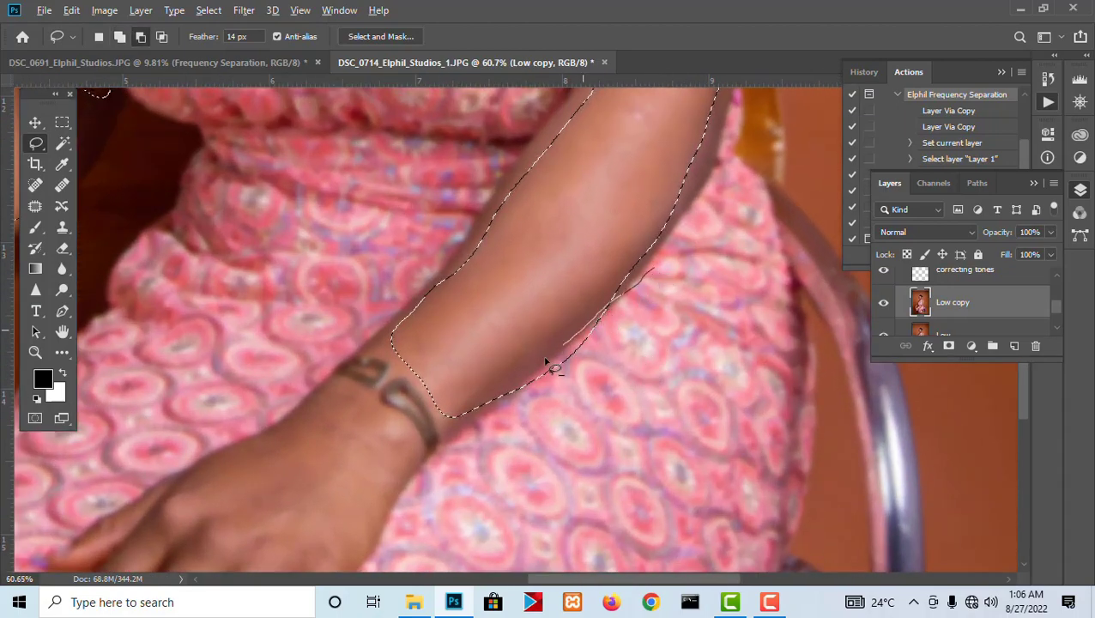
pyautogui.moveTo(505, 422); pyautogui.dragTo(684, 359)
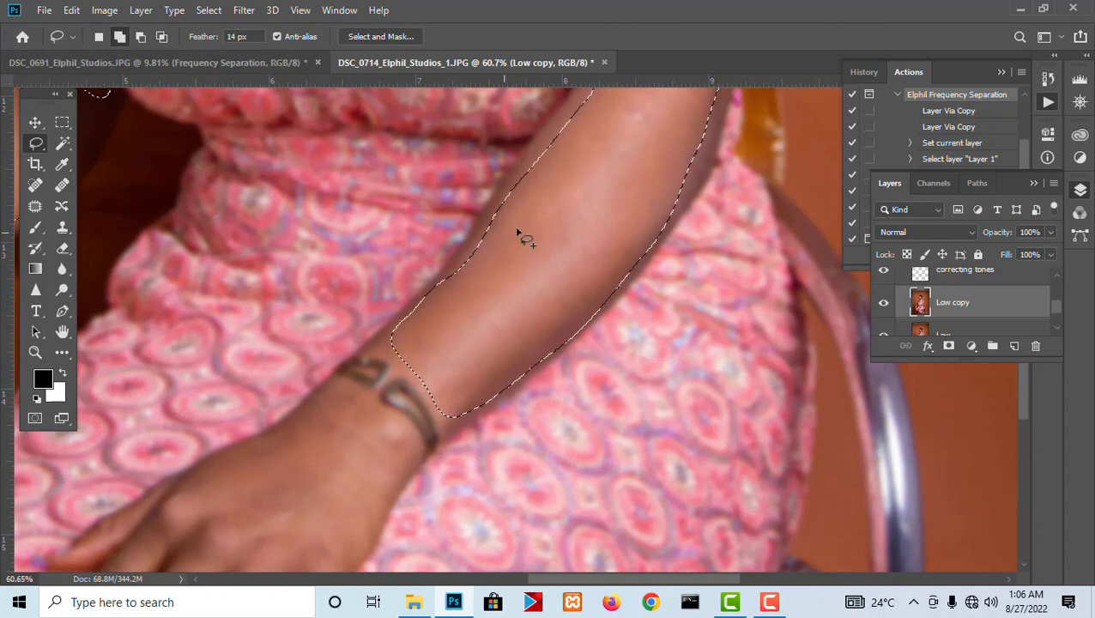
# Step: Extend the lasso selection to the skin at the elbow's outer edge and along the arm's inner edge beside the dress
pyautogui.scroll(-5, 670, 267)
pyautogui.scroll(3, 671, 266)
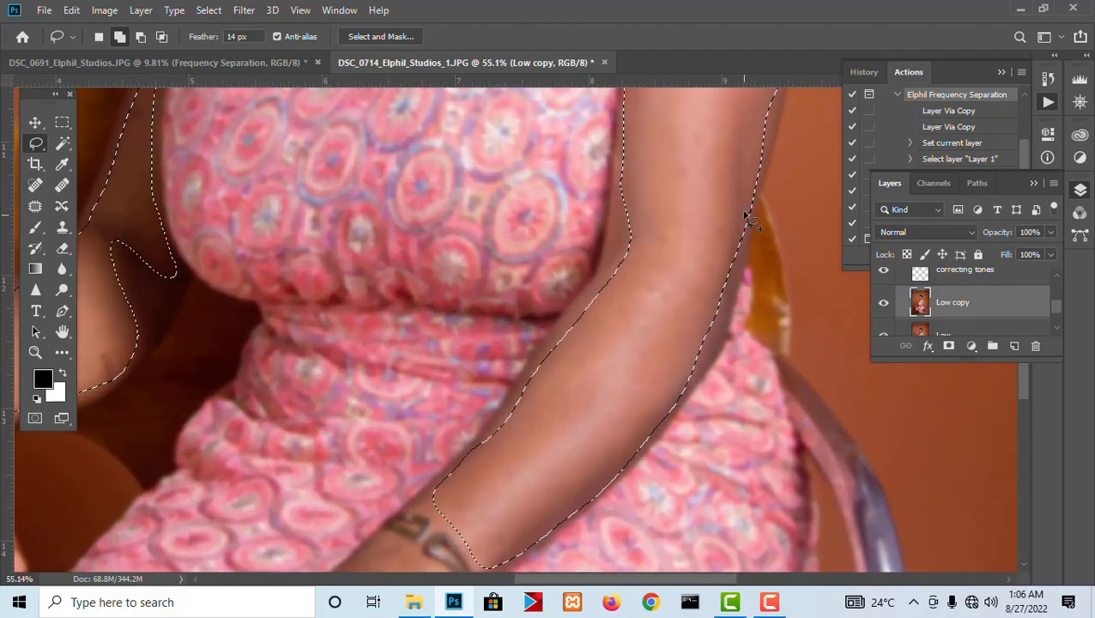
pyautogui.moveTo(733, 288); pyautogui.dragTo(712, 355)
pyautogui.moveTo(665, 390); pyautogui.dragTo(667, 391)
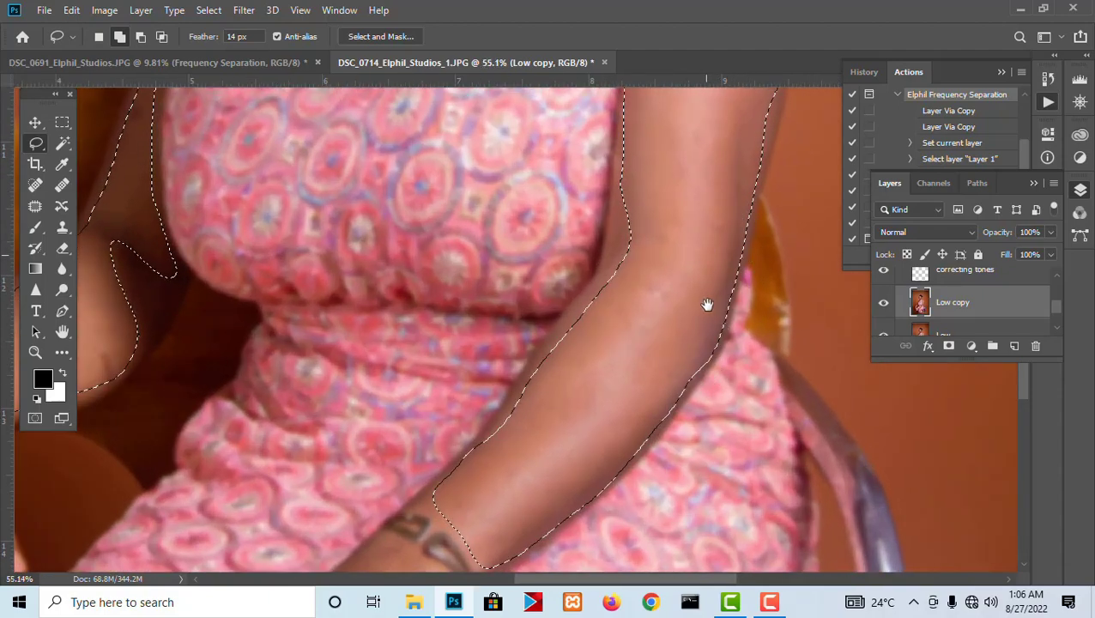
pyautogui.scroll(3, 701, 369)
pyautogui.moveTo(661, 299); pyautogui.dragTo(637, 368)
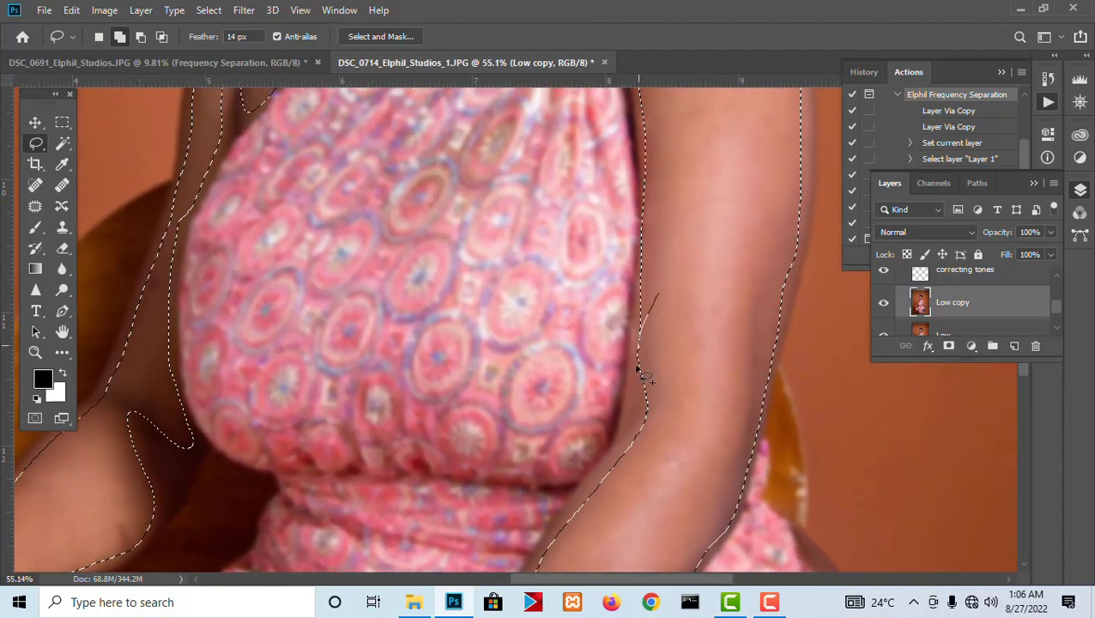
pyautogui.moveTo(646, 408); pyautogui.dragTo(675, 420)
pyautogui.scroll(-2, 702, 347)
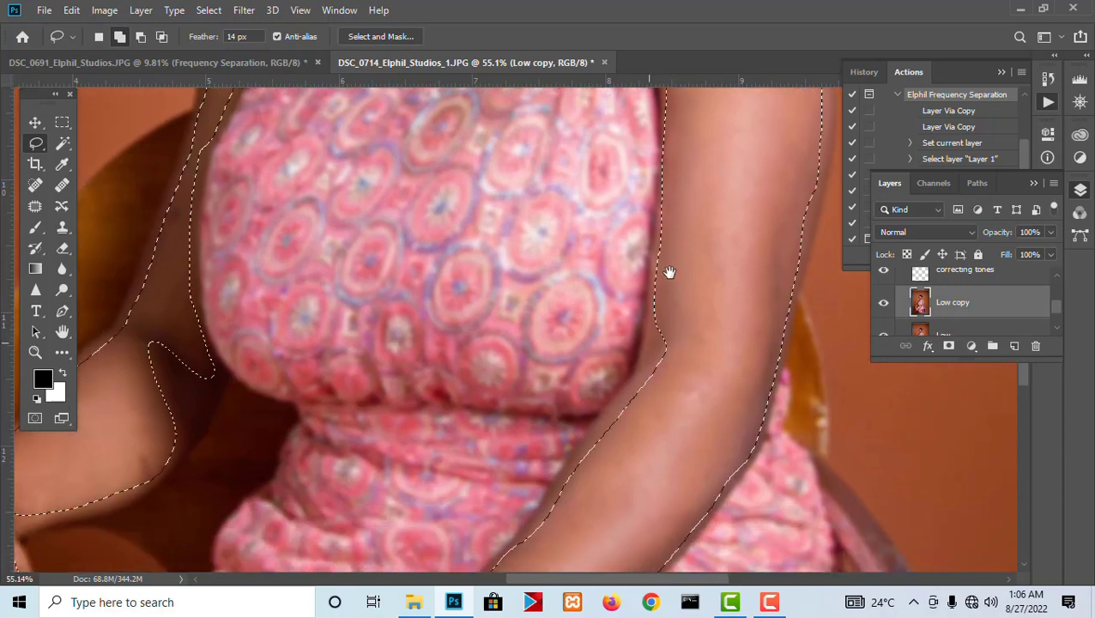
pyautogui.click(100, 37)
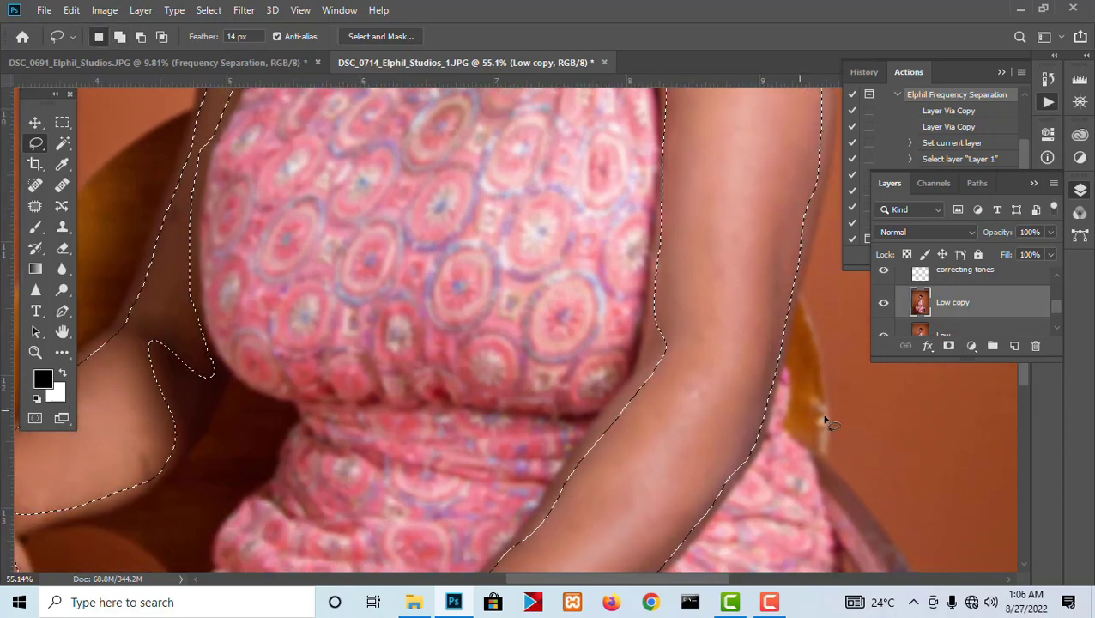
pyautogui.click(871, 418)
pyautogui.moveTo(766, 447); pyautogui.dragTo(871, 429)
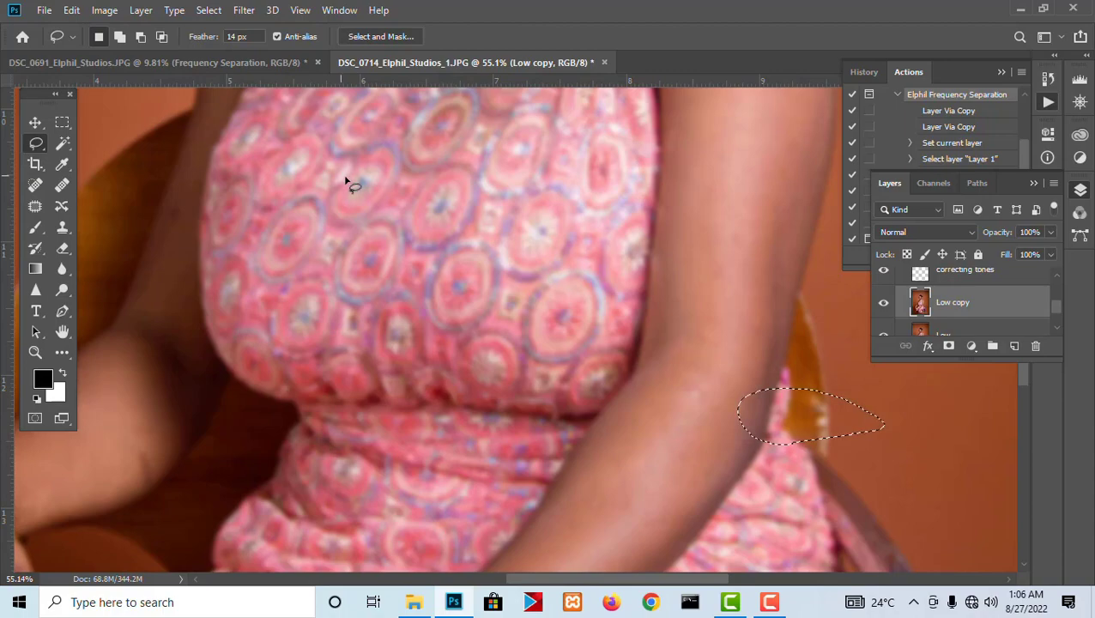
pyautogui.hotkey('ctrl', 'z')
pyautogui.hotkey('ctrl', 'z')
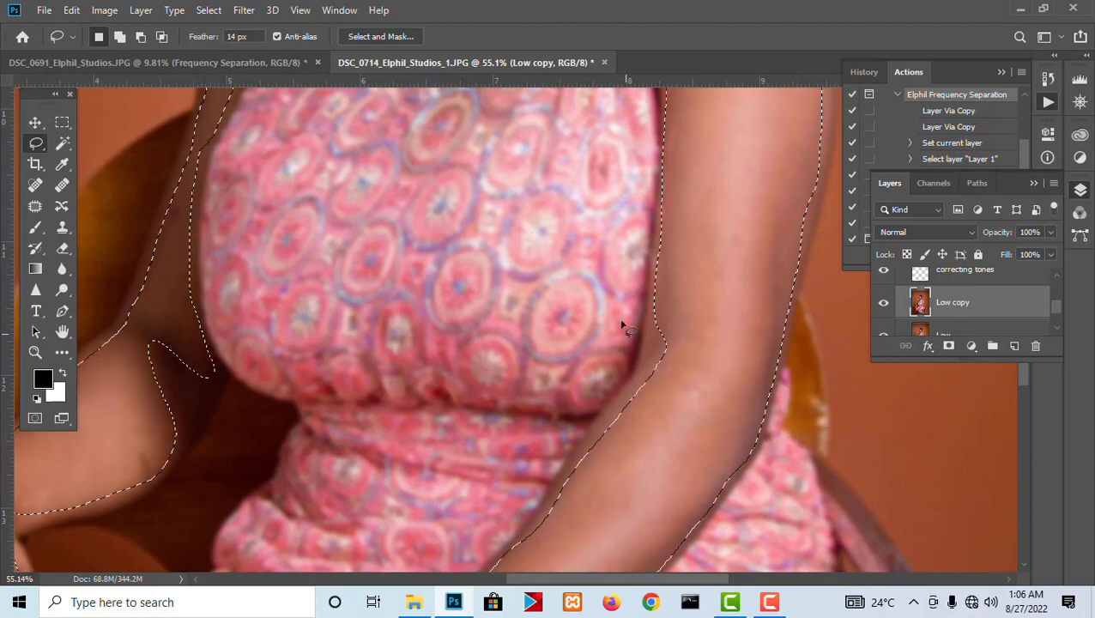
# Step: Set the lasso to add to the selection and include the skin at the inner bend of the elbow
pyautogui.scroll(-7, 624, 301)
pyautogui.moveTo(547, 366); pyautogui.dragTo(568, 306)
pyautogui.scroll(3, 246, 77)
pyautogui.click(120, 37)
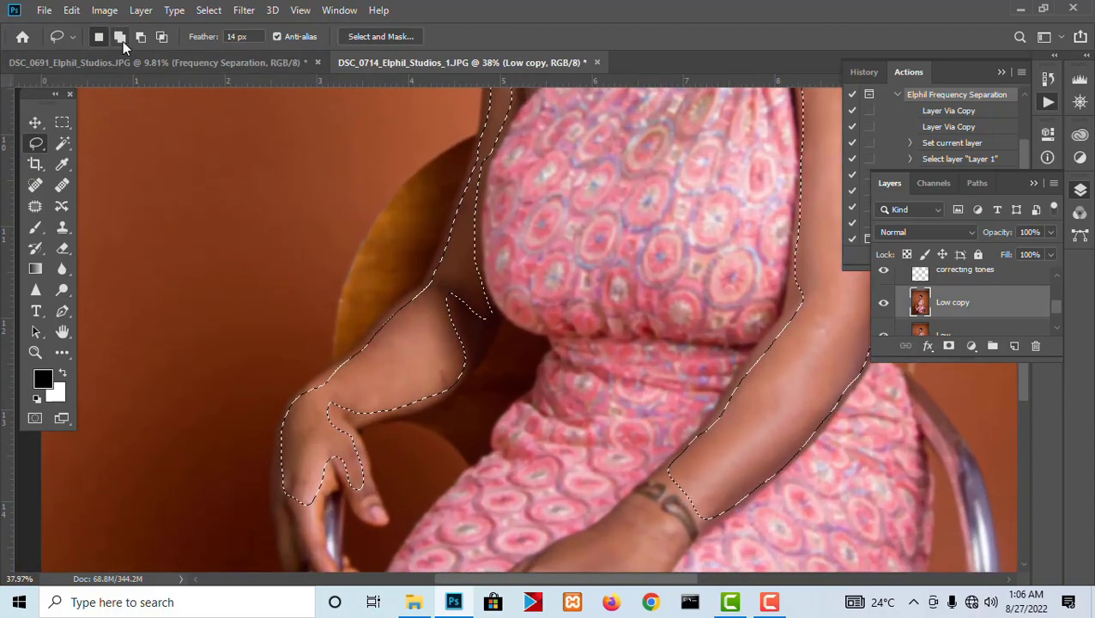
pyautogui.moveTo(739, 386); pyautogui.dragTo(636, 285)
pyautogui.moveTo(712, 206); pyautogui.dragTo(684, 237)
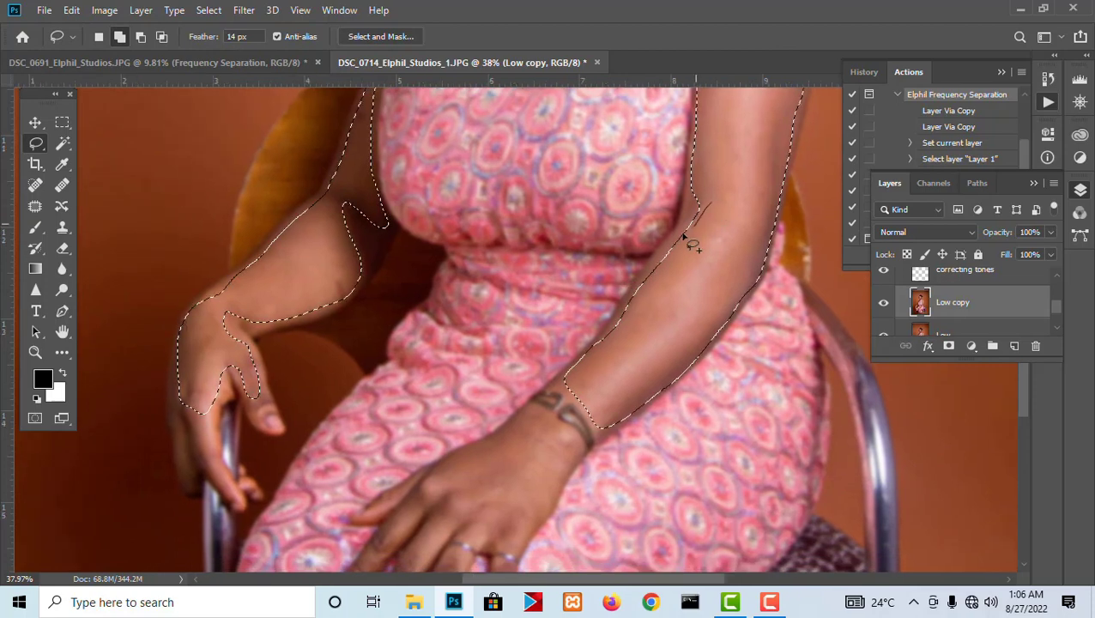
# Step: Add the back of the hand resting on the lap to the lasso selection, from below the bracelet to the knuckles
pyautogui.moveTo(613, 341); pyautogui.dragTo(631, 369)
pyautogui.scroll(3, 631, 372)
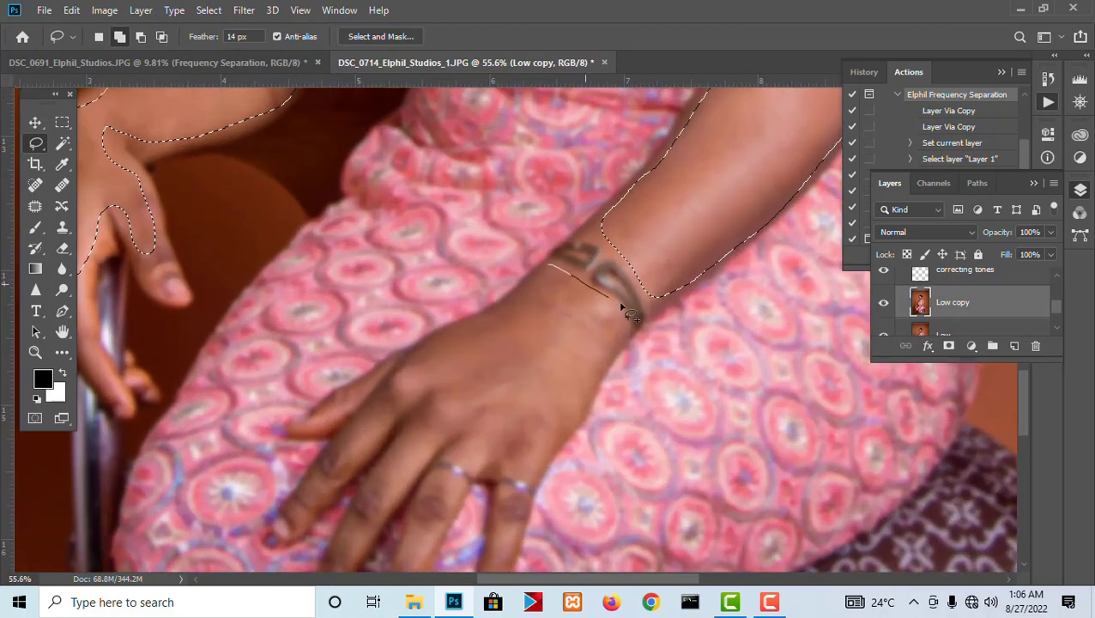
pyautogui.moveTo(607, 369)
pyautogui.mouseDown()
pyautogui.moveTo(673, 262)
pyautogui.moveTo(646, 325)
pyautogui.mouseUp()
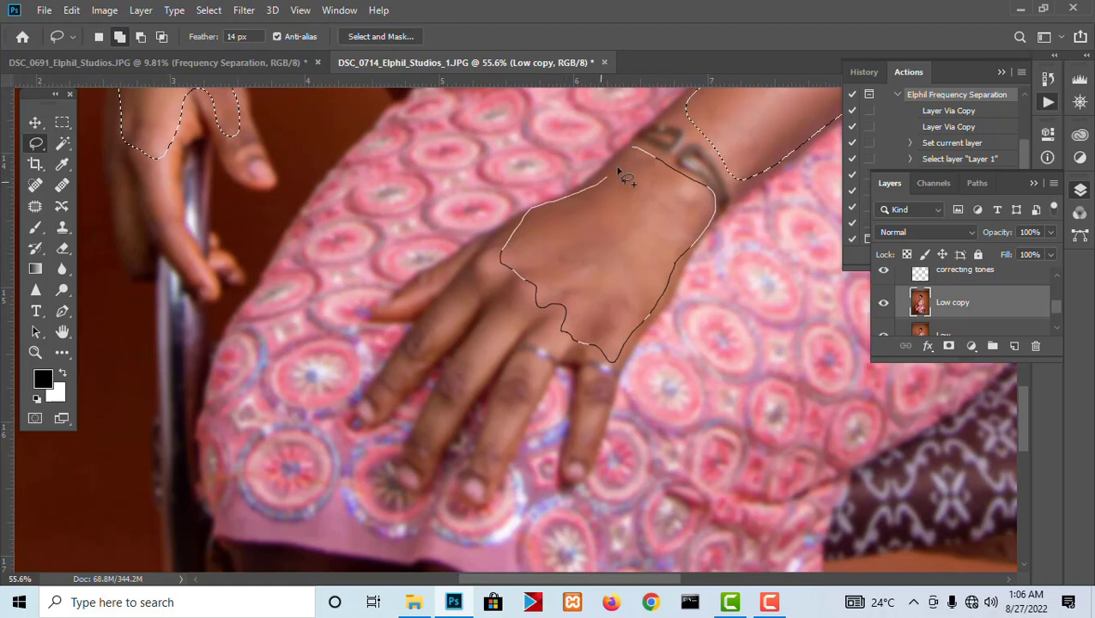
pyautogui.moveTo(628, 178); pyautogui.dragTo(626, 180)
# Step: Add separate skin patches on the four fingers of the hand on the lap to the selection, leaving out rings and nails
pyautogui.moveTo(570, 296); pyautogui.dragTo(617, 228)
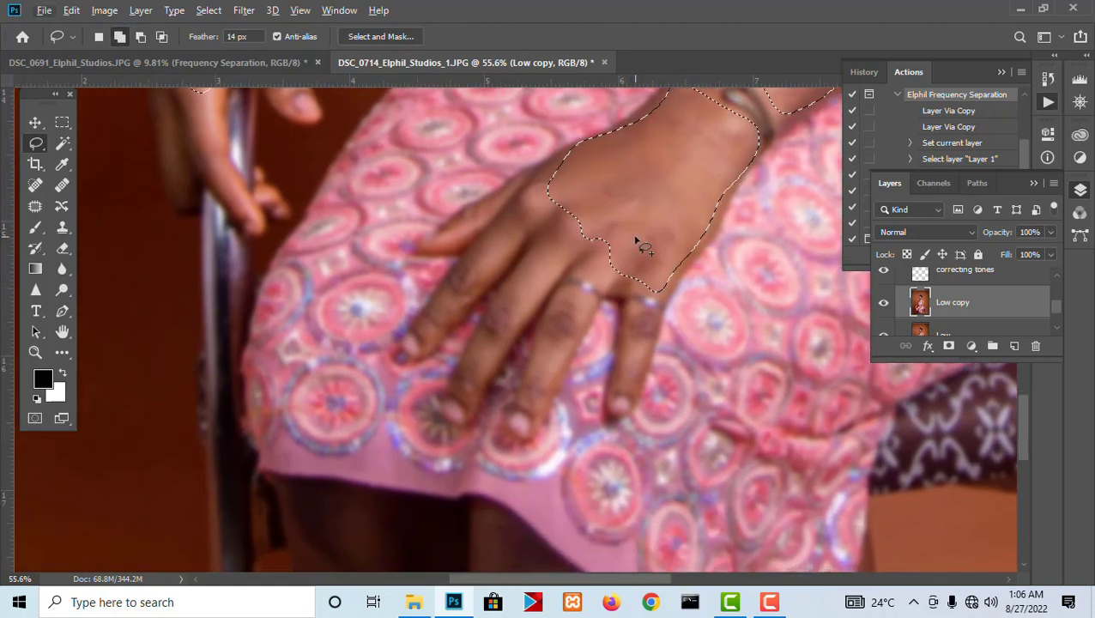
pyautogui.moveTo(623, 273); pyautogui.dragTo(598, 255)
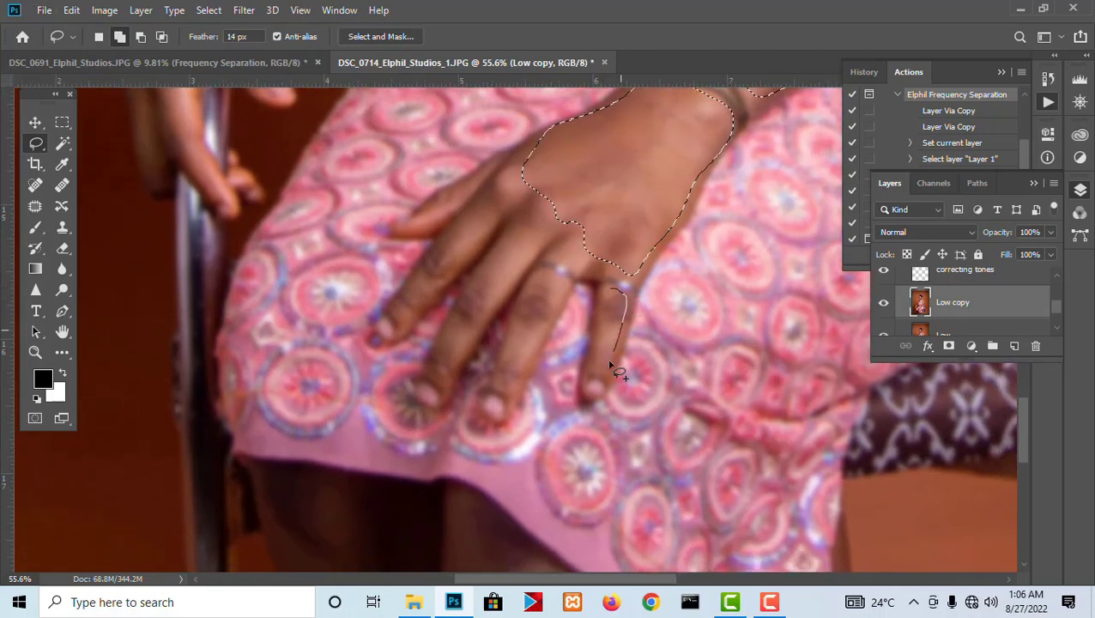
pyautogui.moveTo(600, 332)
pyautogui.mouseDown()
pyautogui.moveTo(599, 301)
pyautogui.moveTo(630, 373)
pyautogui.mouseUp()
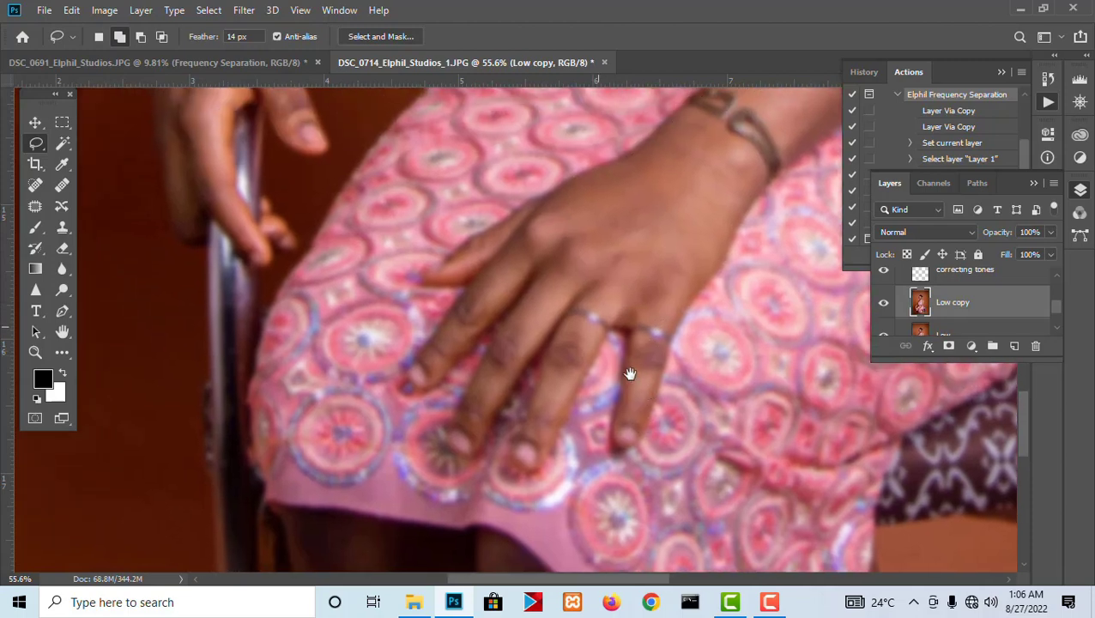
pyautogui.moveTo(572, 319)
pyautogui.mouseDown()
pyautogui.moveTo(592, 331)
pyautogui.moveTo(567, 352)
pyautogui.mouseUp()
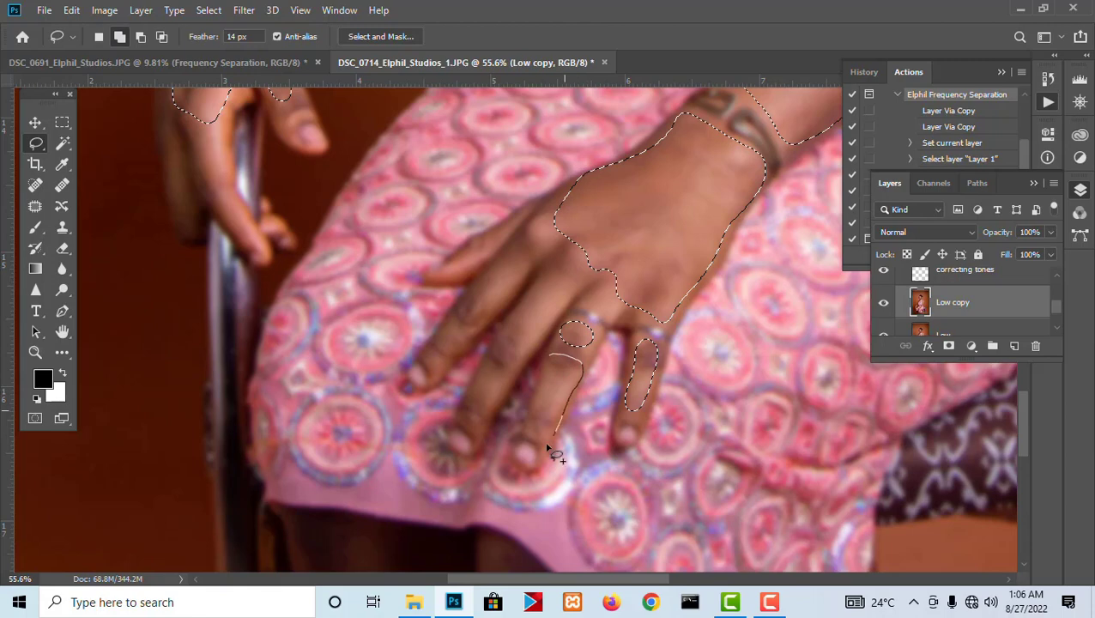
pyautogui.moveTo(538, 398)
pyautogui.mouseDown()
pyautogui.moveTo(555, 359)
pyautogui.moveTo(583, 405)
pyautogui.mouseUp()
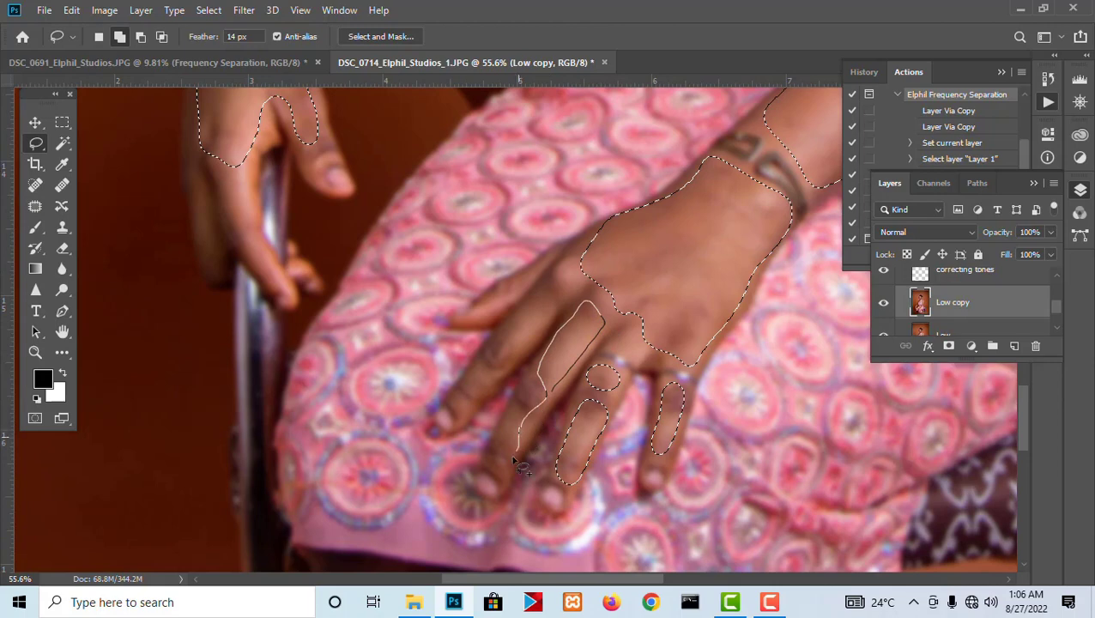
pyautogui.moveTo(550, 407); pyautogui.dragTo(556, 381)
pyautogui.moveTo(563, 289); pyautogui.dragTo(574, 334)
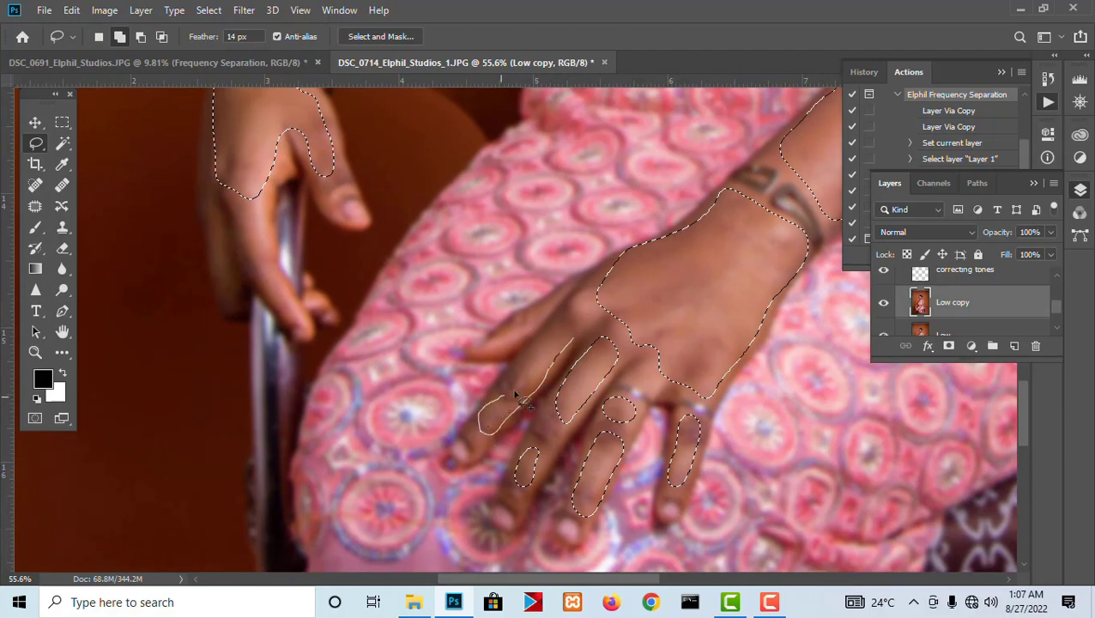
pyautogui.moveTo(565, 324); pyautogui.dragTo(567, 326)
# Step: Add the visible skin of both legs below the dress hem to the lasso selection
pyautogui.scroll(-5, 570, 323)
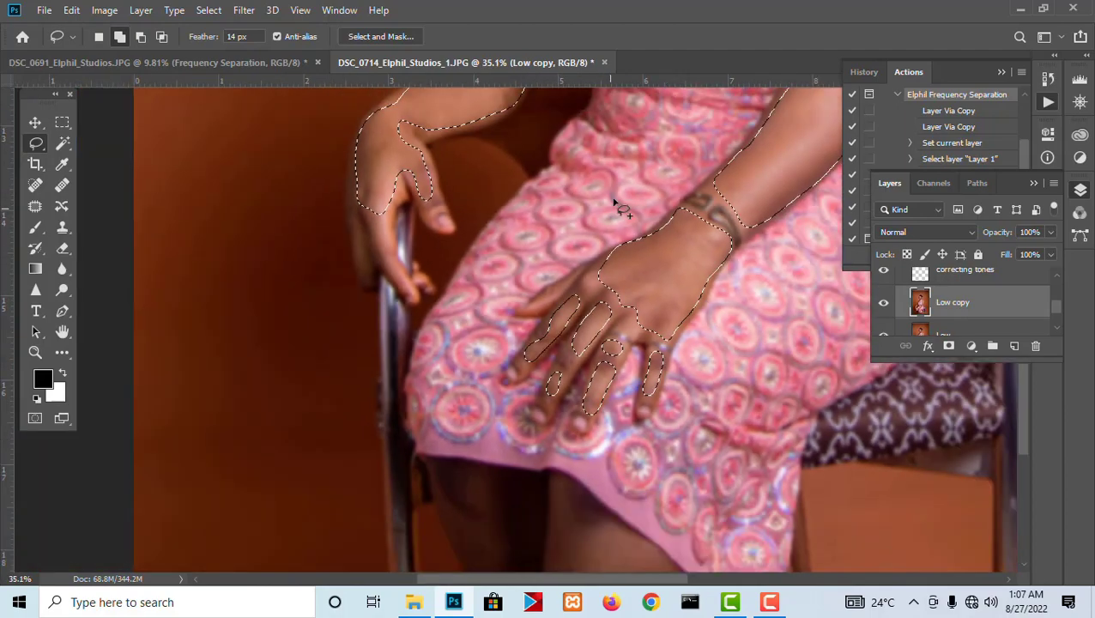
pyautogui.scroll(4, 577, 322)
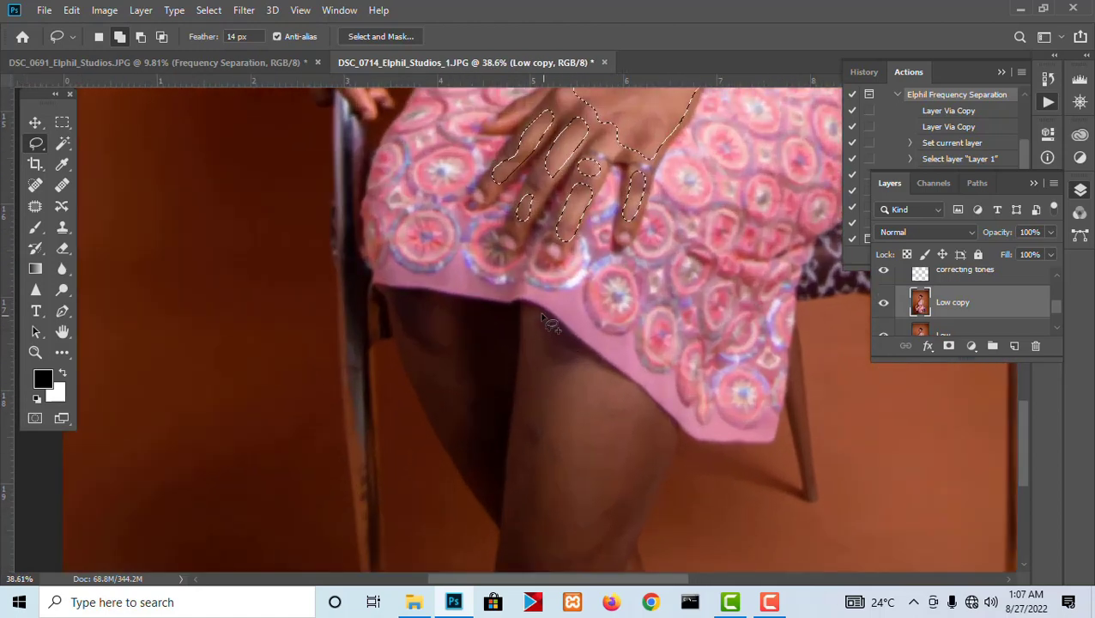
pyautogui.moveTo(537, 314); pyautogui.dragTo(580, 343)
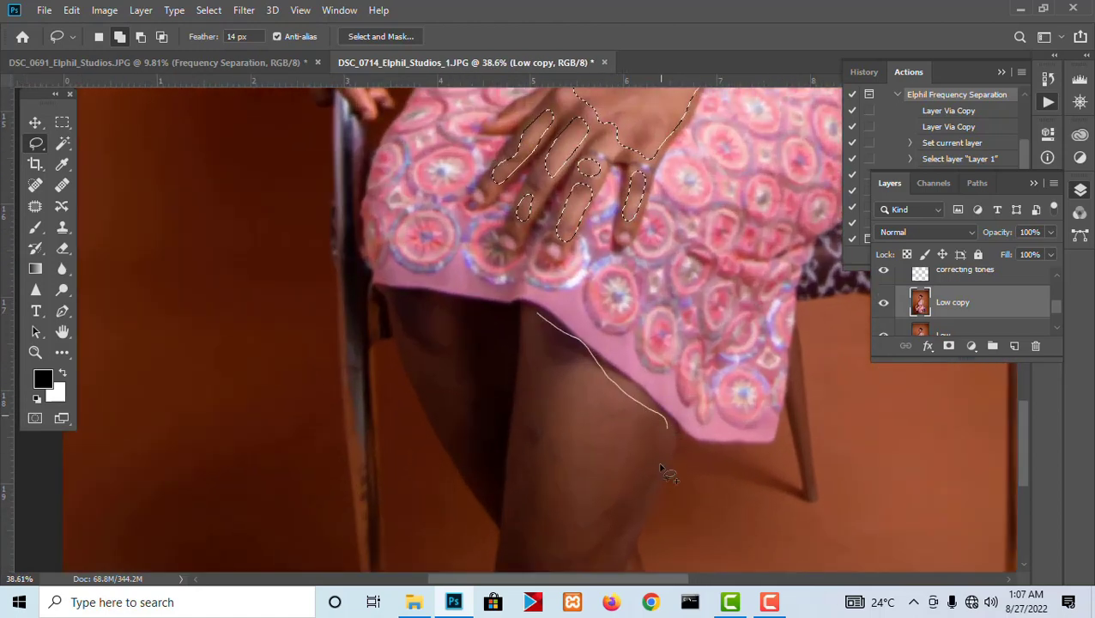
pyautogui.moveTo(661, 470)
pyautogui.mouseDown()
pyautogui.moveTo(675, 321)
pyautogui.moveTo(614, 422)
pyautogui.moveTo(556, 411)
pyautogui.moveTo(538, 389)
pyautogui.moveTo(565, 230)
pyautogui.moveTo(572, 368)
pyautogui.moveTo(579, 298)
pyautogui.moveTo(557, 432)
pyautogui.moveTo(562, 491)
pyautogui.moveTo(600, 467)
pyautogui.moveTo(552, 358)
pyautogui.moveTo(557, 311)
pyautogui.mouseUp()
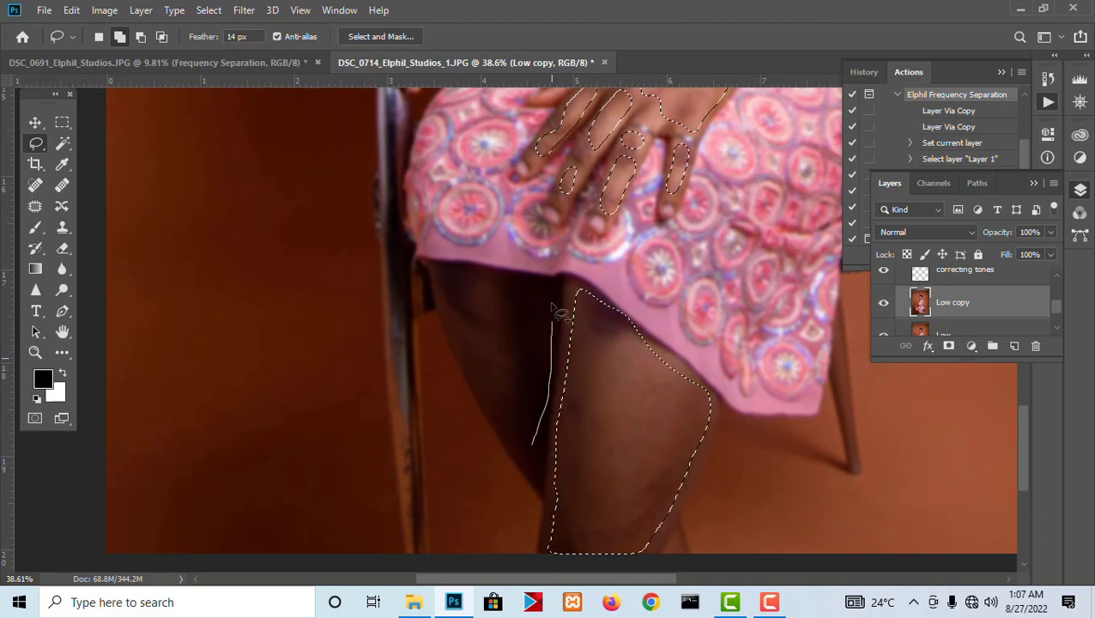
pyautogui.moveTo(507, 286)
pyautogui.mouseDown()
pyautogui.moveTo(444, 268)
pyautogui.moveTo(440, 287)
pyautogui.moveTo(495, 424)
pyautogui.moveTo(529, 464)
pyautogui.moveTo(547, 440)
pyautogui.mouseUp()
# Step: Copy the selected skin from the Low copy layer onto a new layer and load the new layer's outline as a selection
pyautogui.scroll(-5, 487, 305)
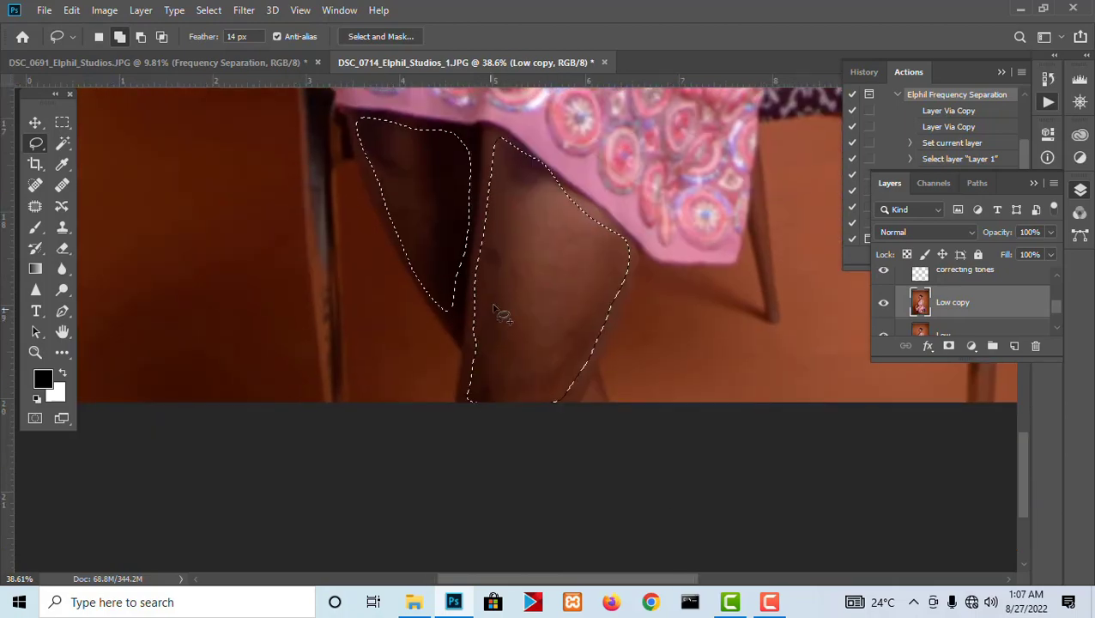
pyautogui.moveTo(583, 338); pyautogui.dragTo(582, 575)
pyautogui.scroll(10, 516, 146)
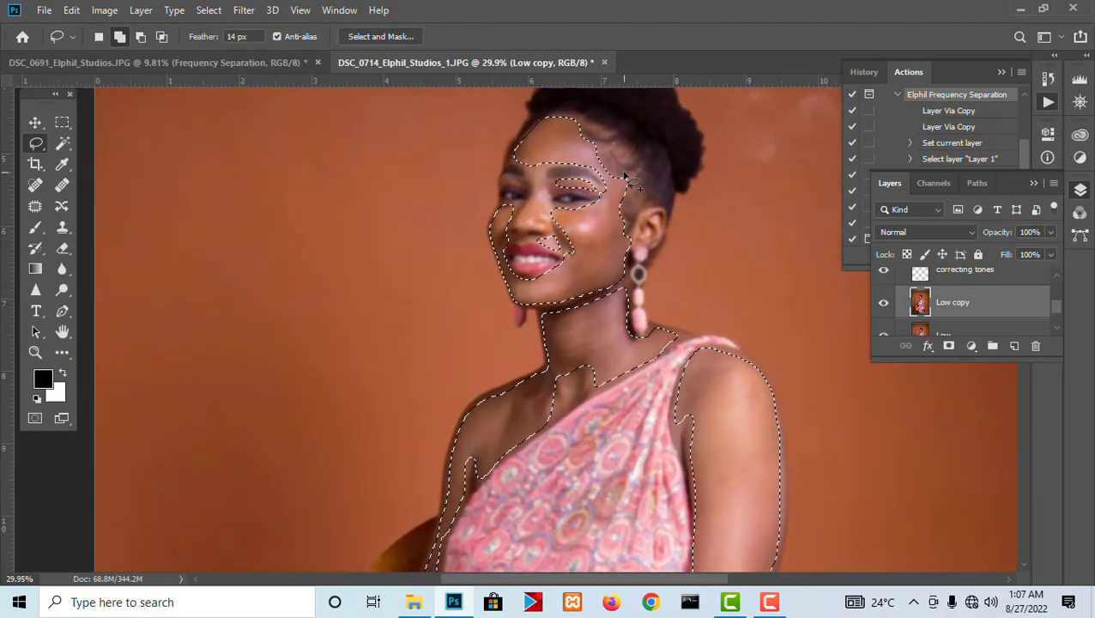
pyautogui.moveTo(643, 217); pyautogui.dragTo(544, 314)
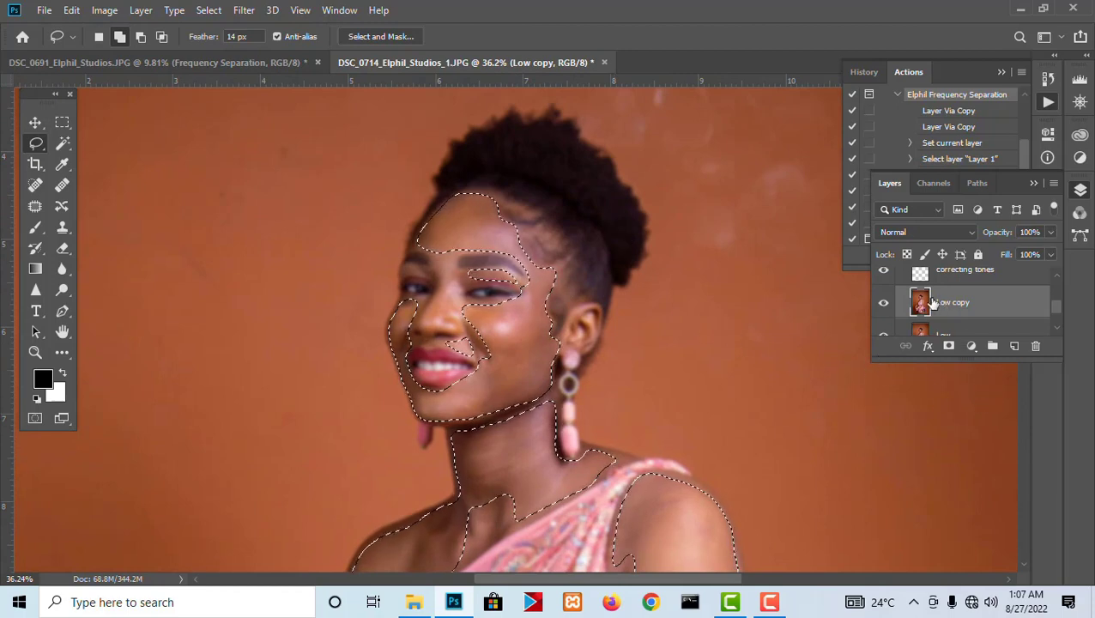
pyautogui.hotkey('ctrl', 'j')
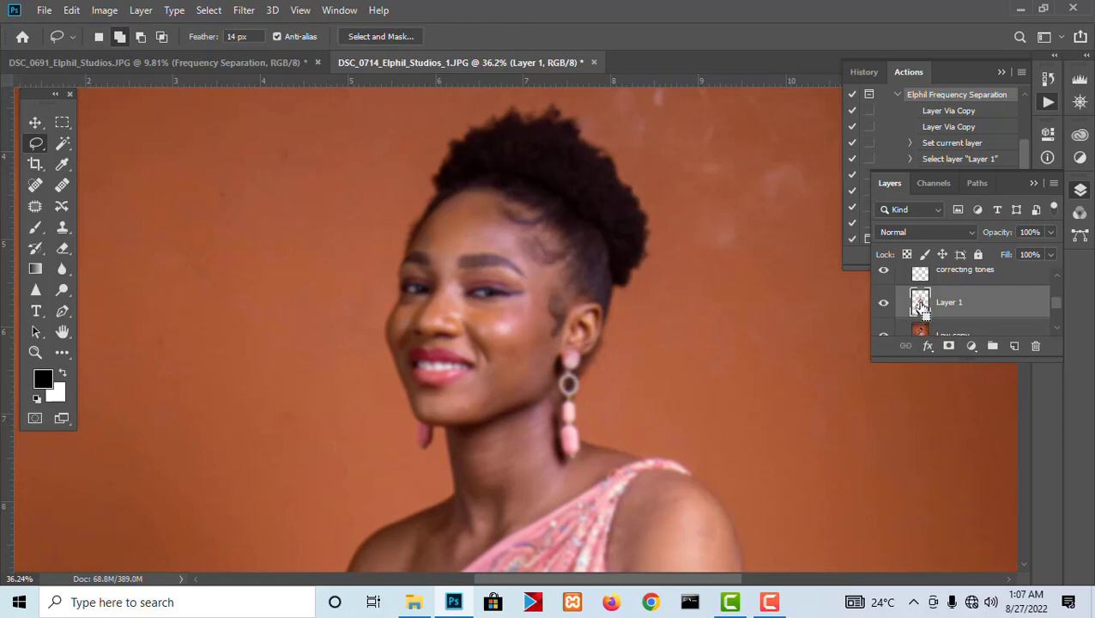
pyautogui.keyDown('ctrl'); pyautogui.click(921, 307); pyautogui.keyUp('ctrl')
pyautogui.scroll(-5, 450, 246)
pyautogui.scroll(4, 489, 314)
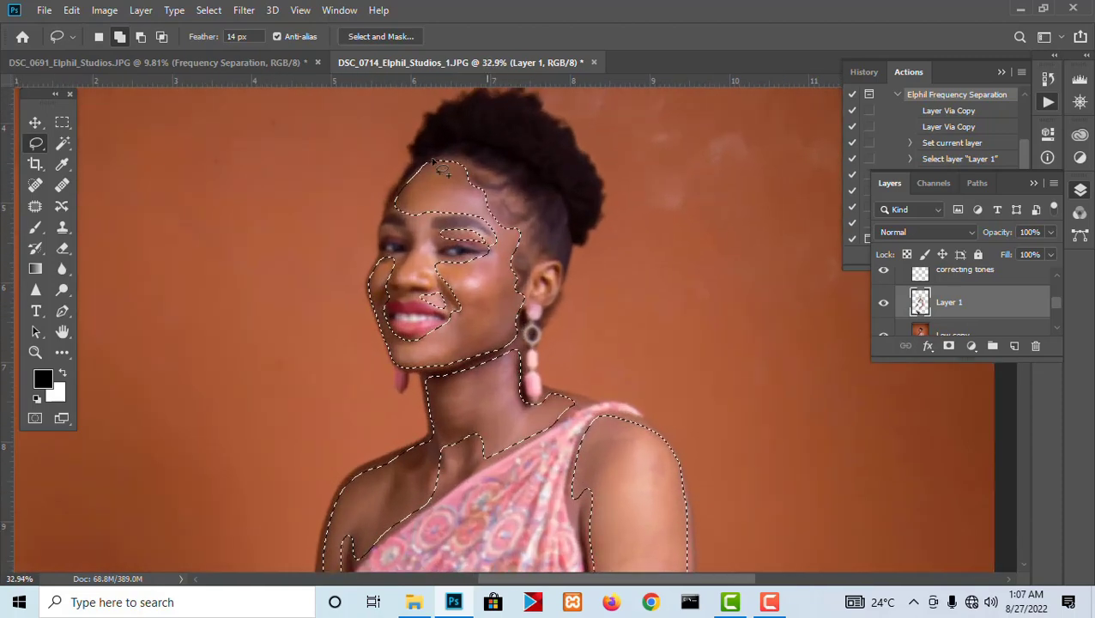
# Step: Apply a Gaussian Blur with a radius of 20 pixels to the selected skin on Layer 1, and deselect
pyautogui.click(244, 11)
pyautogui.moveTo(265, 192)
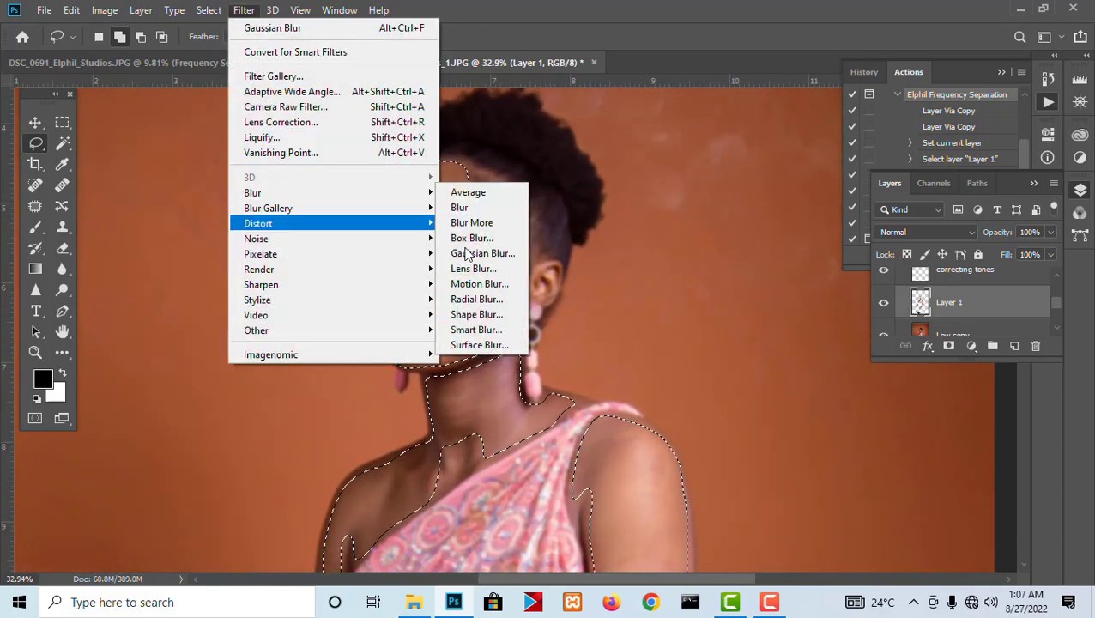
pyautogui.click(475, 256)
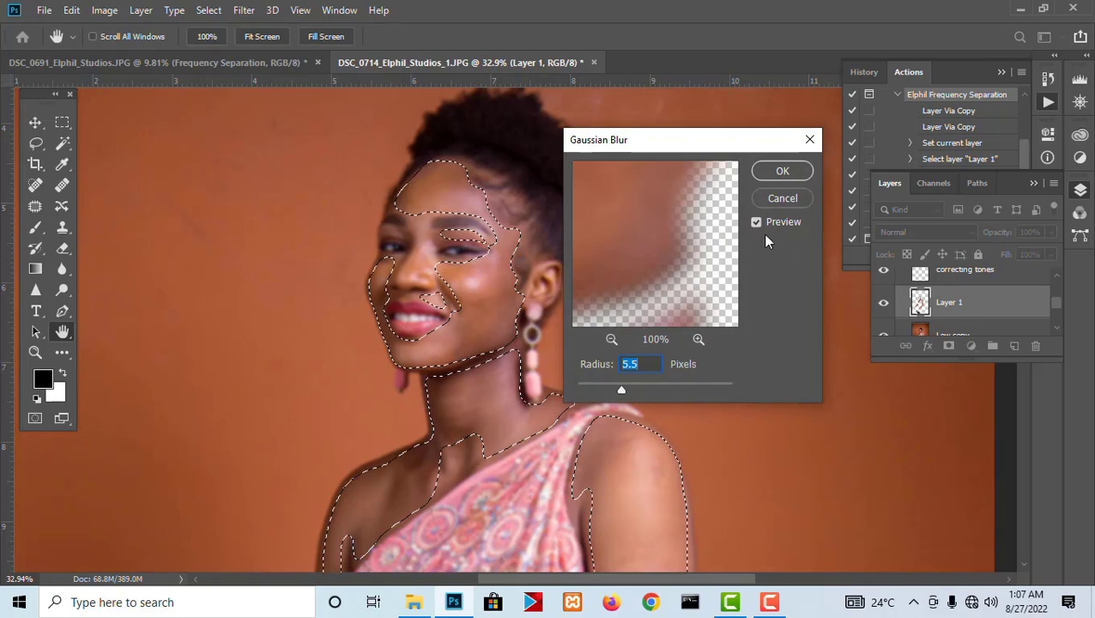
pyautogui.write('20')
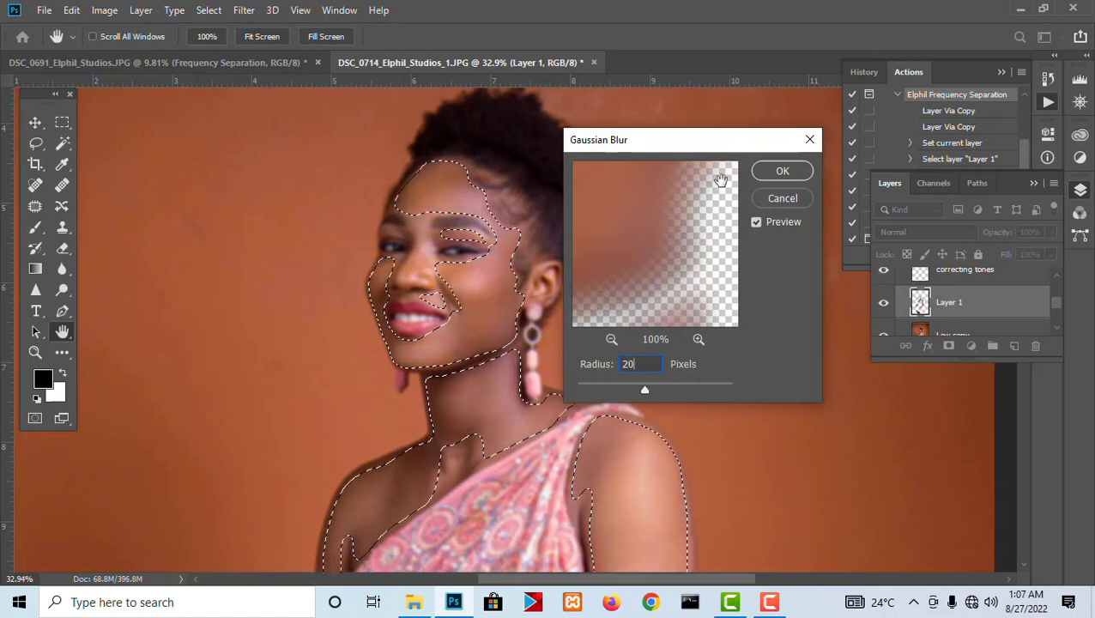
pyautogui.click(782, 172)
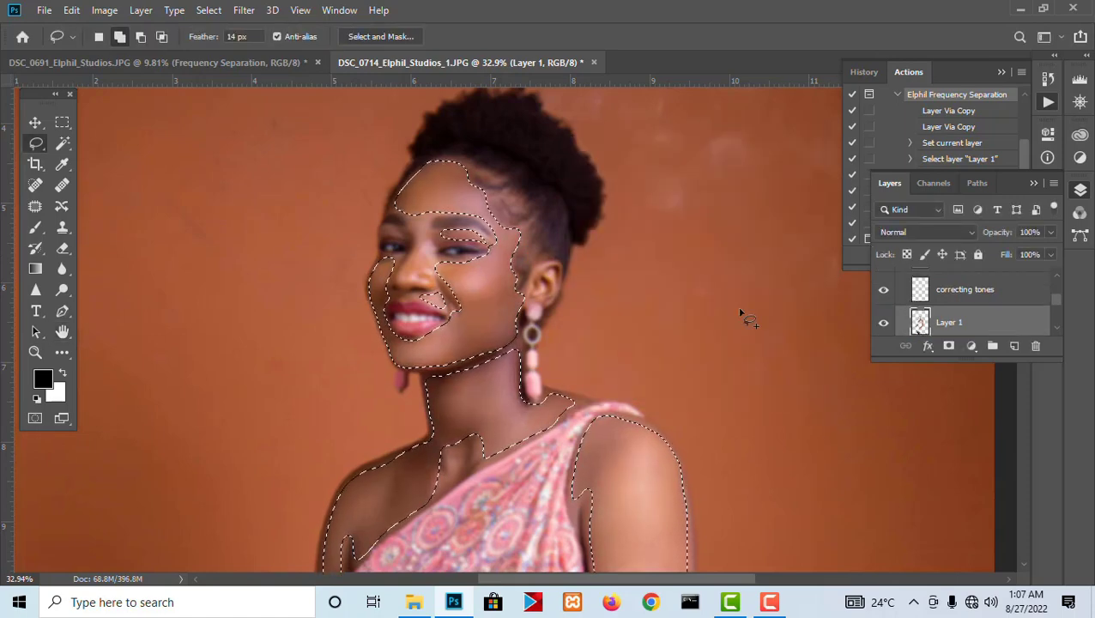
pyautogui.hotkey('ctrl', 'd')
# Step: Show the High layer and compare the face with the blurred Layer 1 switched off and on
pyautogui.scroll(1, 908, 305)
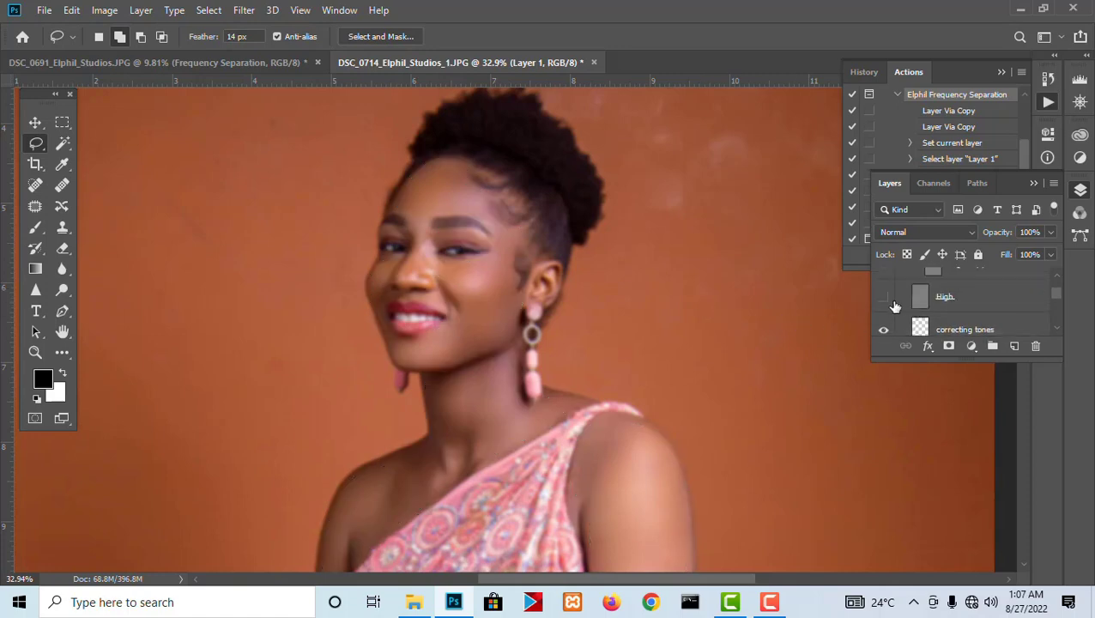
pyautogui.scroll(4, 468, 248)
pyautogui.moveTo(484, 251); pyautogui.dragTo(529, 275)
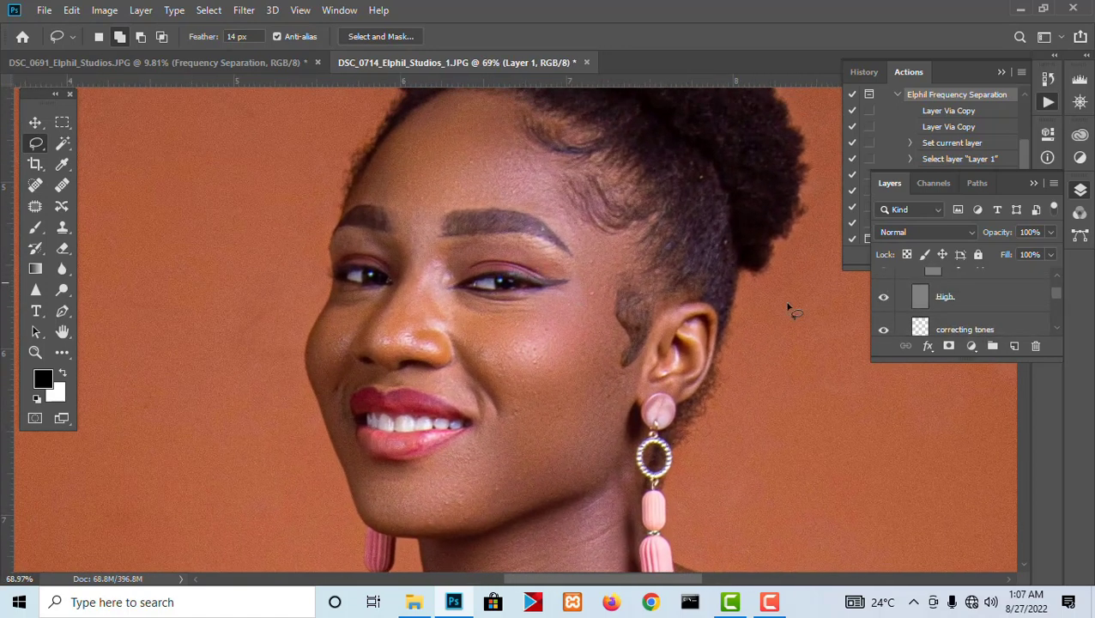
pyautogui.scroll(-1, 992, 308)
pyautogui.click(885, 324)
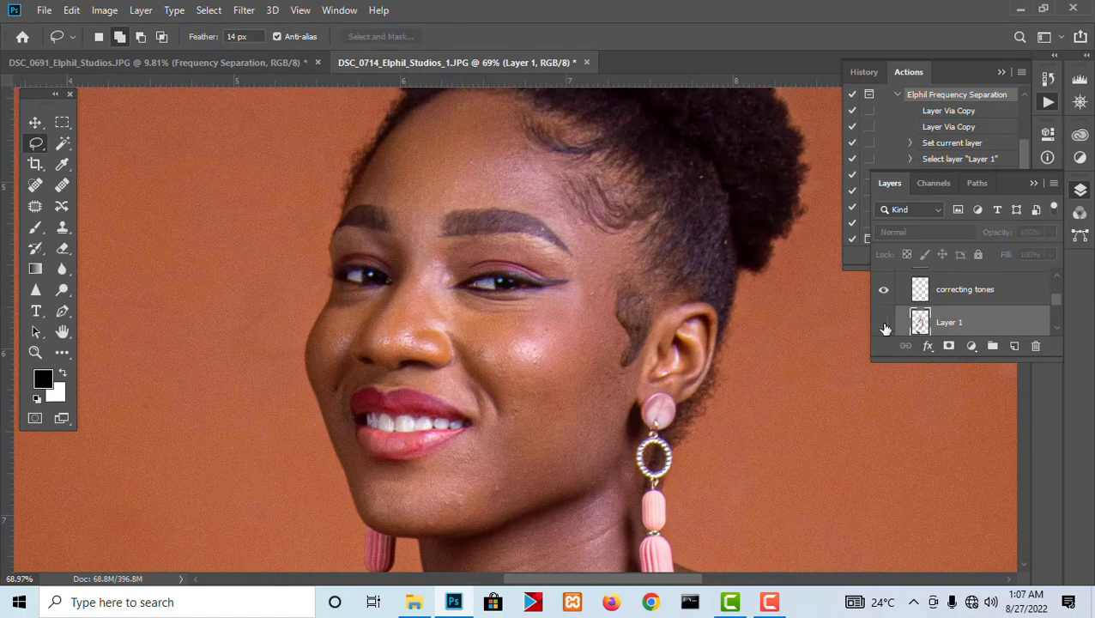
pyautogui.click(884, 324)
pyautogui.click(885, 325)
pyautogui.click(884, 324)
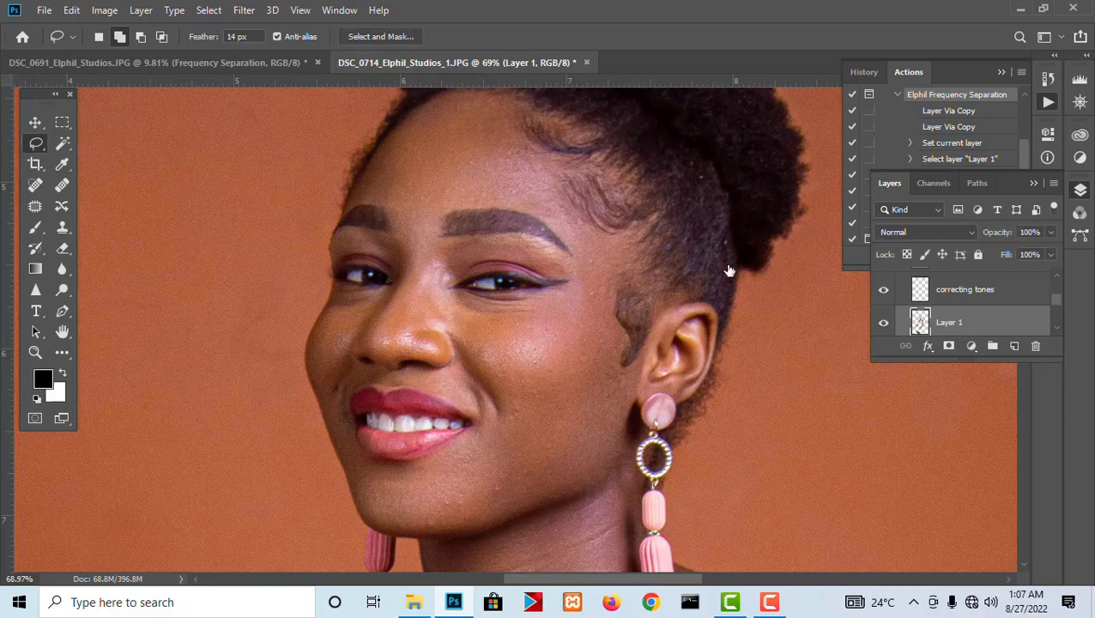
pyautogui.scroll(-3, 588, 200)
pyautogui.scroll(2, 568, 201)
pyautogui.scroll(2, 569, 203)
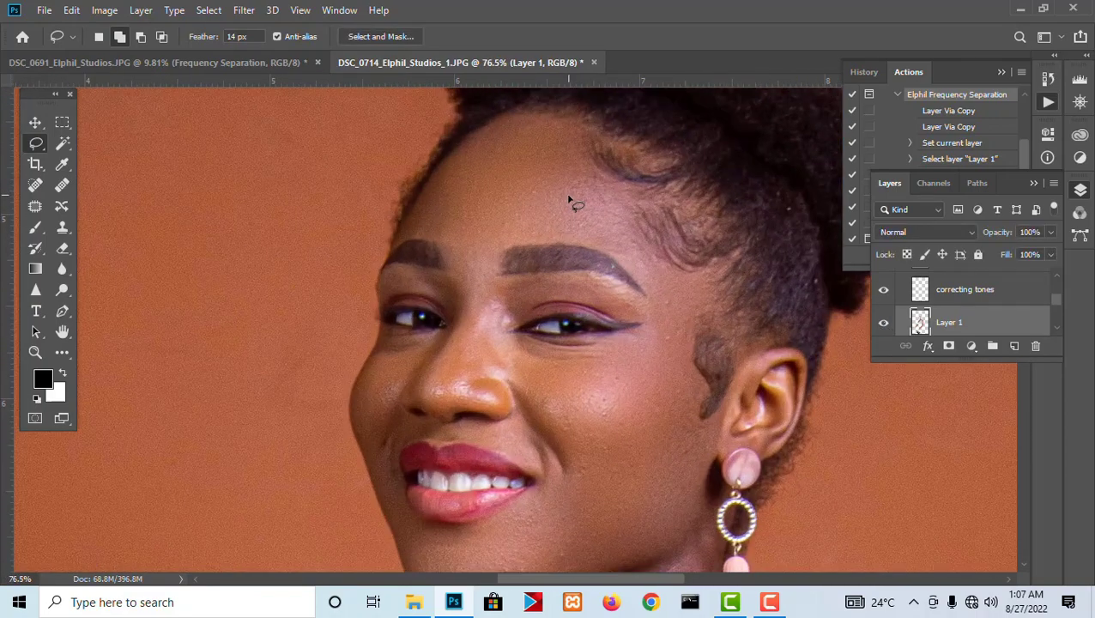
# Step: Merge the blurred Layer 1 with the Low copy layer beneath it
pyautogui.scroll(-1, 975, 326)
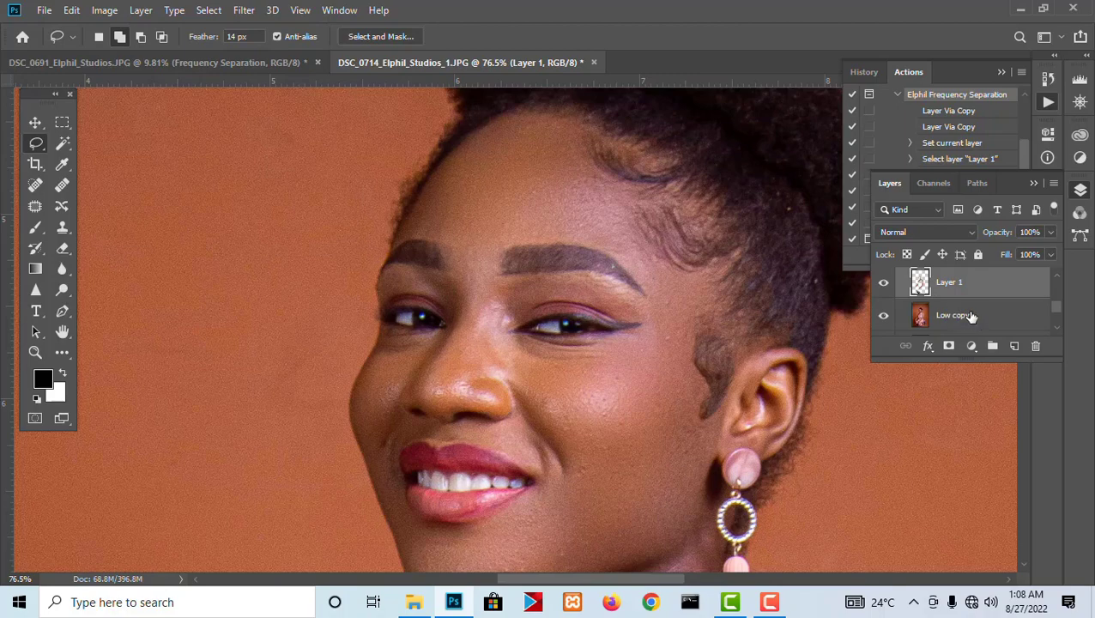
pyautogui.keyDown('shift'); pyautogui.click(968, 316); pyautogui.keyUp('shift')
pyautogui.scroll(-1, 977, 316)
pyautogui.scroll(1, 983, 316)
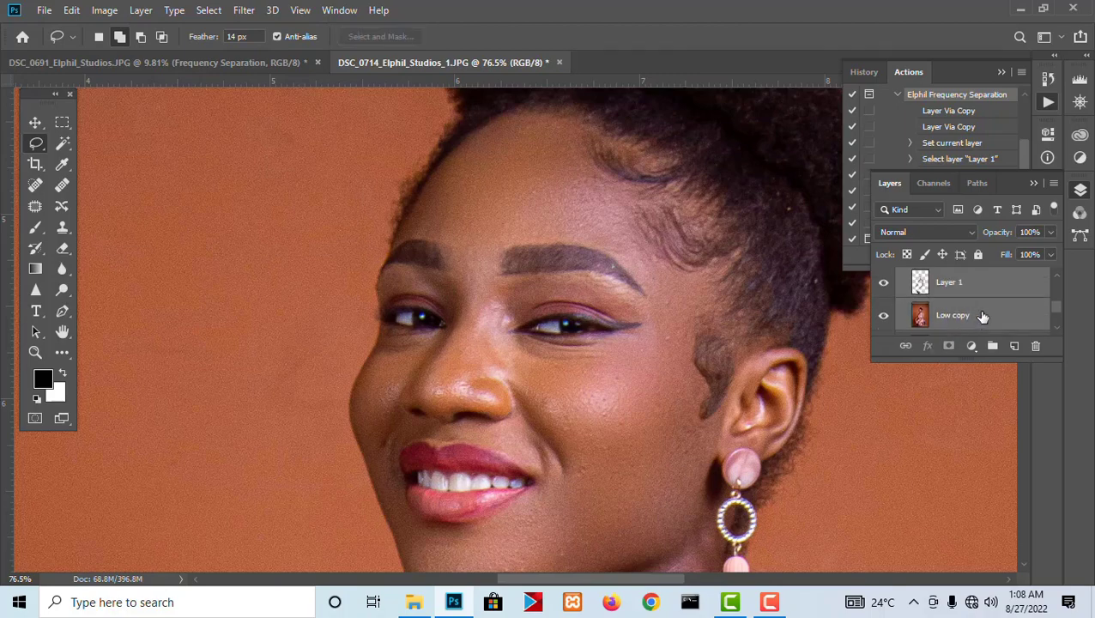
pyautogui.rightClick(972, 325)
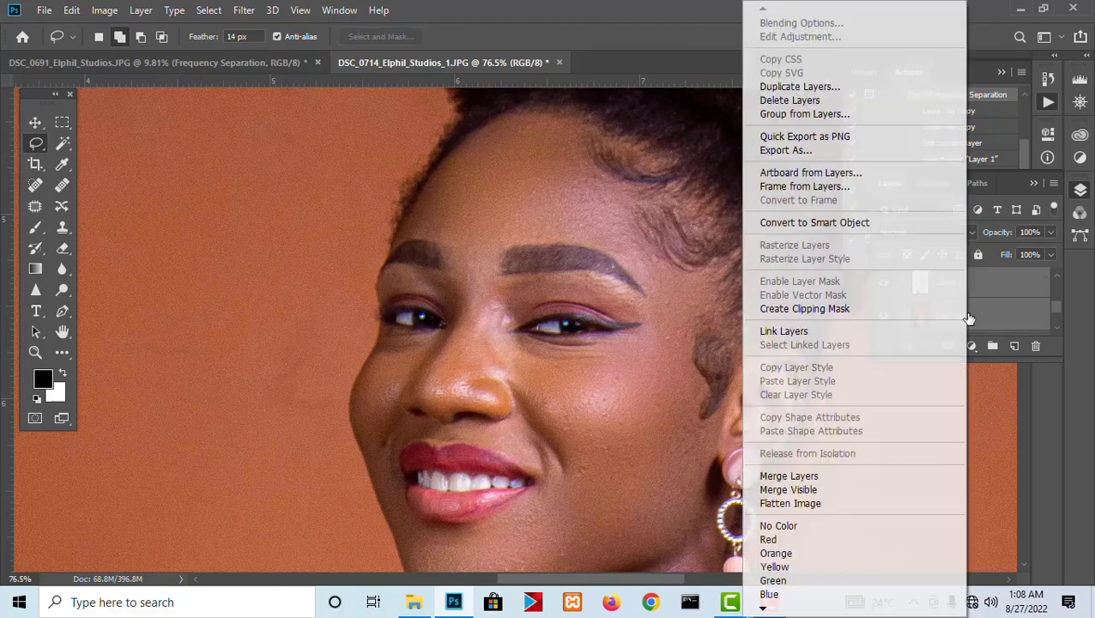
pyautogui.click(788, 477)
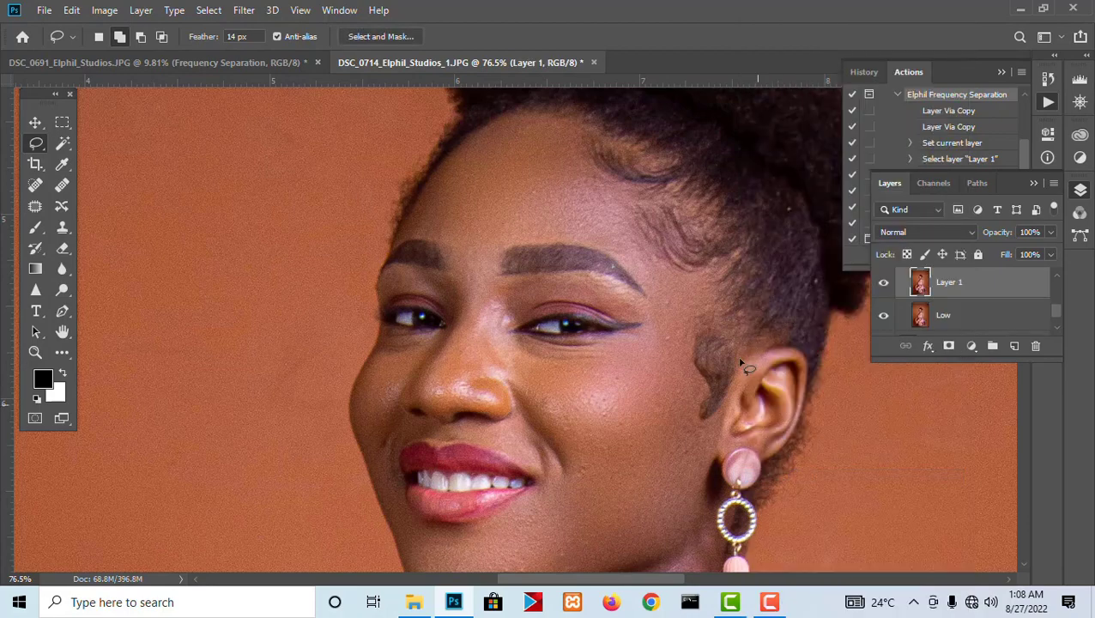
# Step: Hide the High layer to work on the low-frequency tones alone
pyautogui.scroll(-1, 744, 365)
pyautogui.scroll(1, 960, 333)
pyautogui.scroll(2, 664, 311)
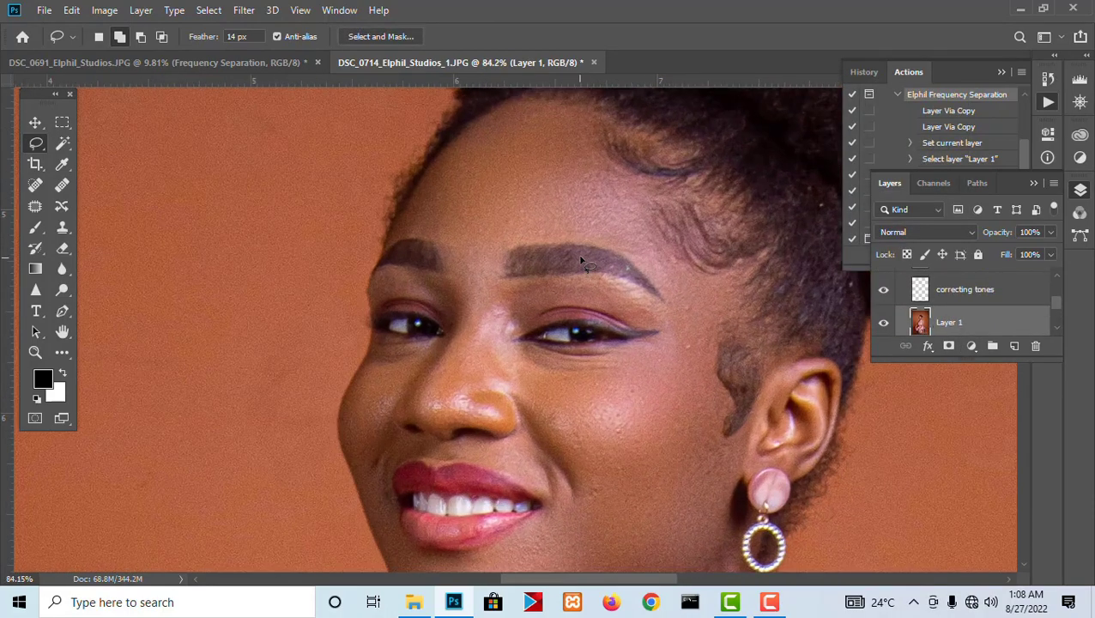
pyautogui.scroll(1, 921, 315)
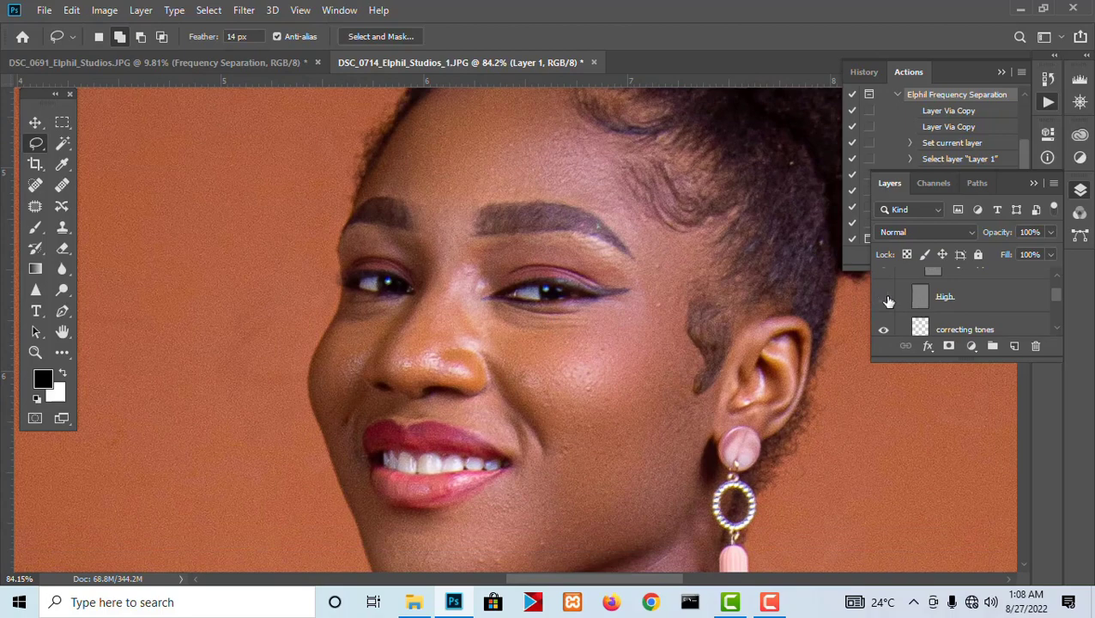
pyautogui.click(884, 297)
pyautogui.scroll(-1, 541, 271)
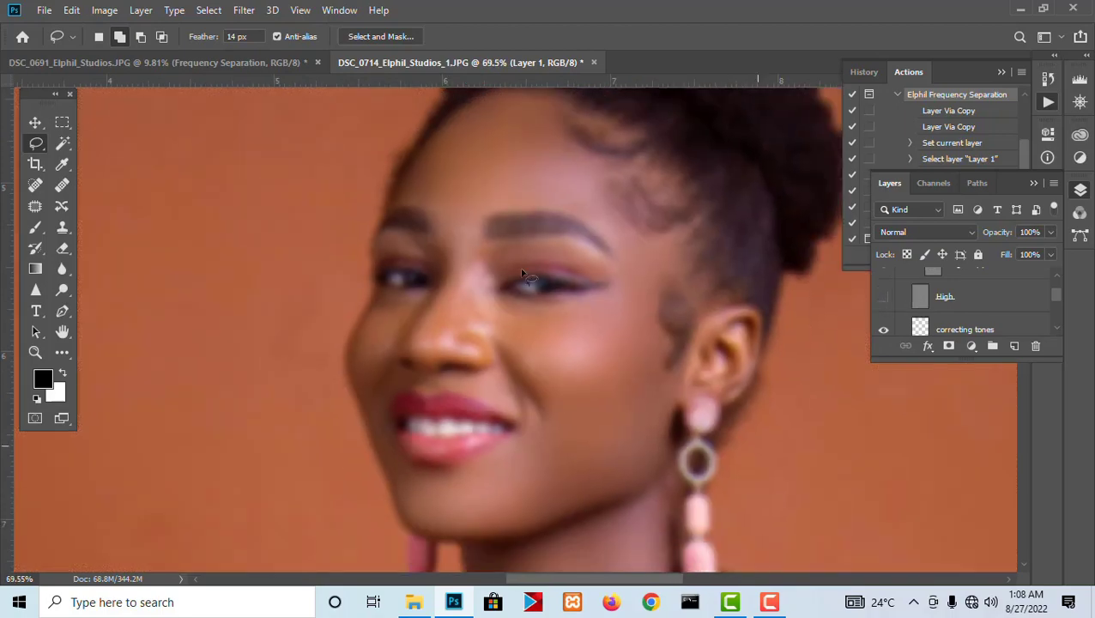
# Step: Blend the forehead skin tones above the eyebrows on Layer 1 using the Mixer Brush at size 70
pyautogui.click(62, 355)
pyautogui.scroll(4, 558, 284)
pyautogui.moveTo(596, 328); pyautogui.dragTo(649, 360)
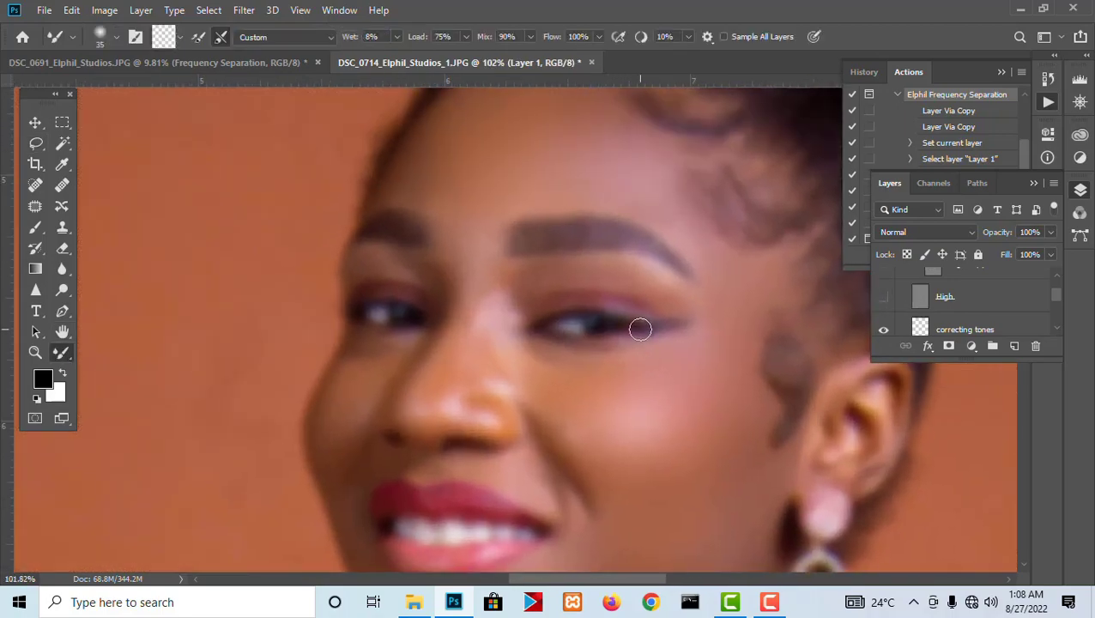
pyautogui.press(']')
pyautogui.press(']')
pyautogui.press(']')
pyautogui.moveTo(649, 263); pyautogui.dragTo(631, 374)
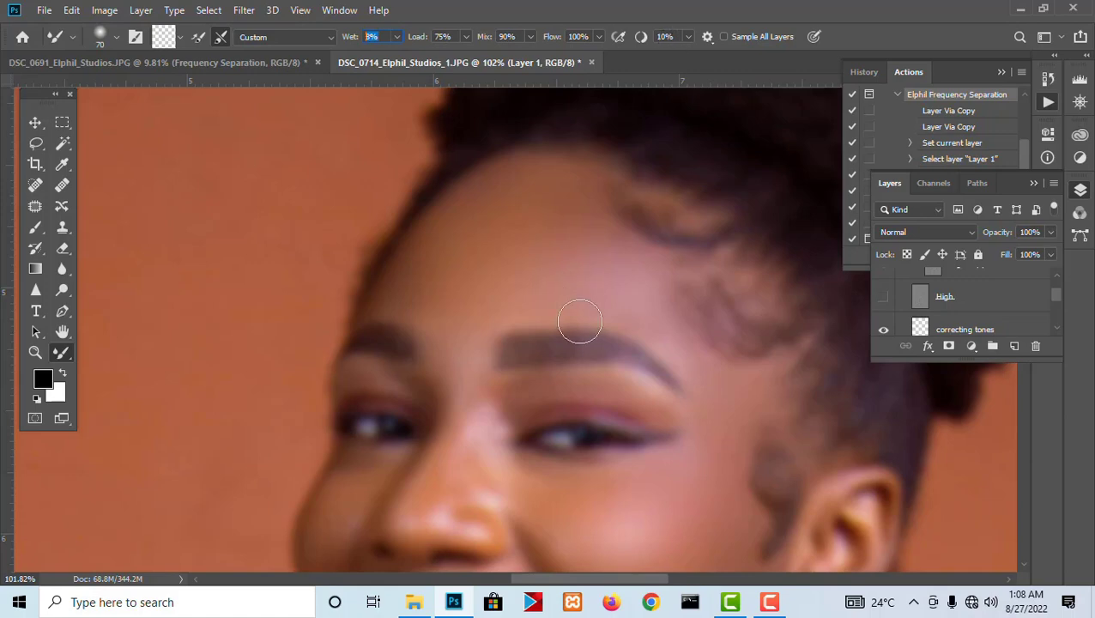
# Step: Blend the skin around the nose bridge and the cheek farther from the visible ear, reducing the Mixer Brush to size 60
pyautogui.scroll(-3, 580, 322)
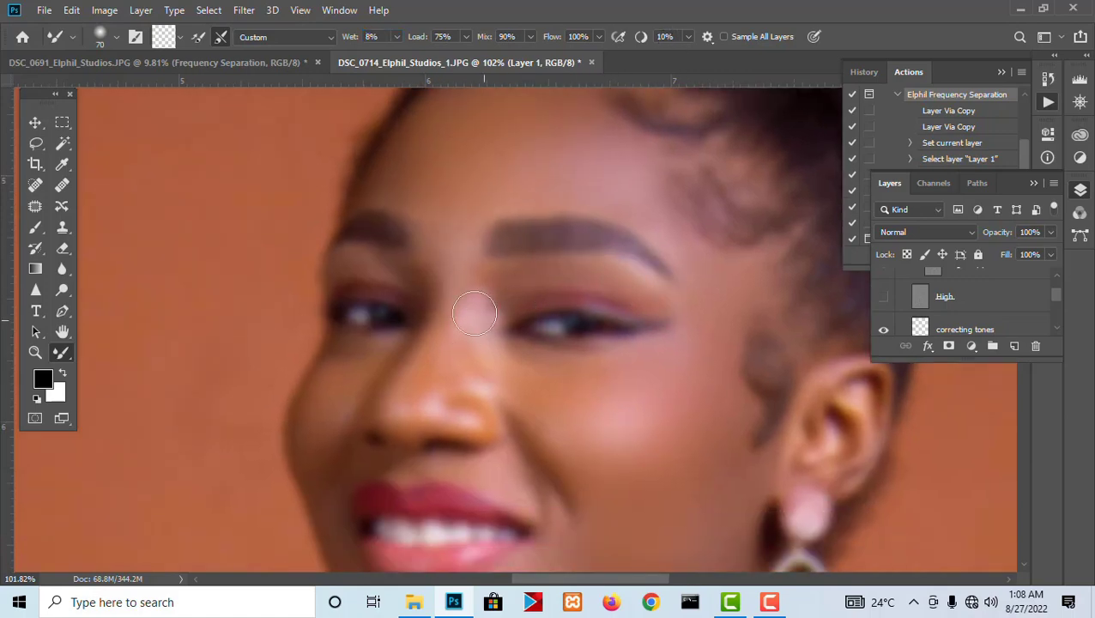
pyautogui.moveTo(451, 333); pyautogui.dragTo(508, 262)
pyautogui.press('[')
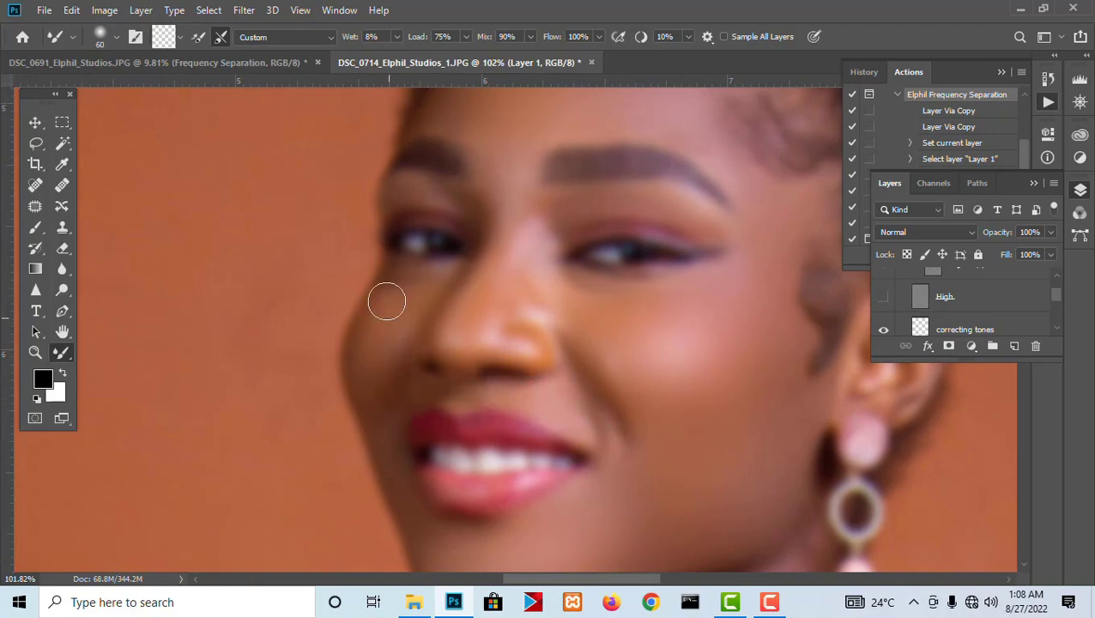
pyautogui.moveTo(399, 383); pyautogui.dragTo(382, 265)
# Step: Blend the skin at the base of the neck and collarbone with the Mixer Brush at size 80
pyautogui.scroll(-5, 399, 349)
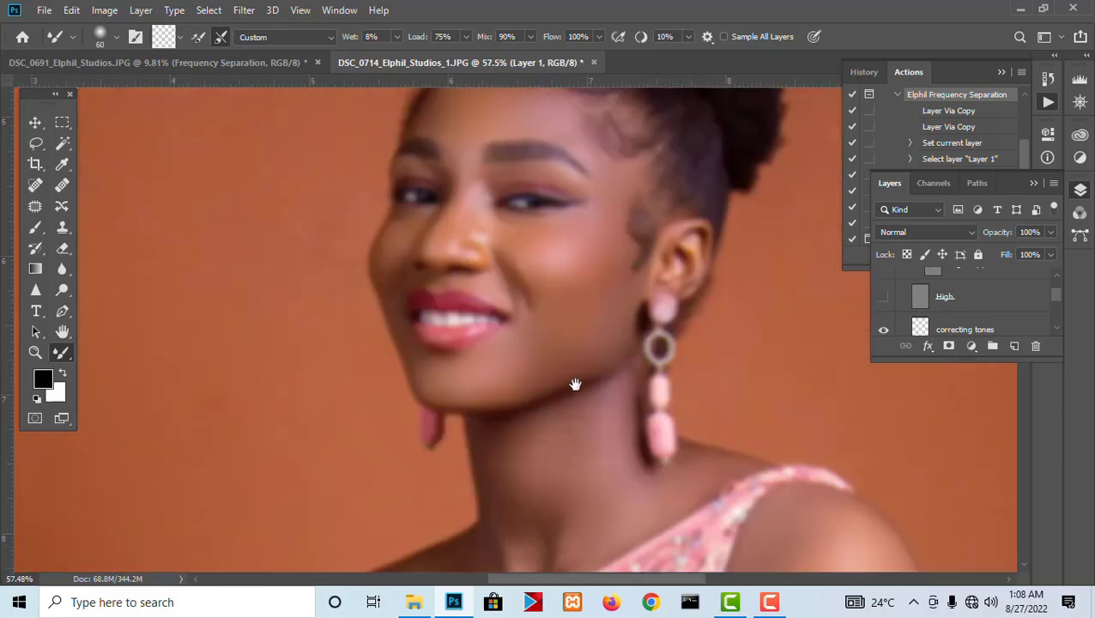
pyautogui.moveTo(575, 384); pyautogui.dragTo(477, 355)
pyautogui.scroll(4, 499, 364)
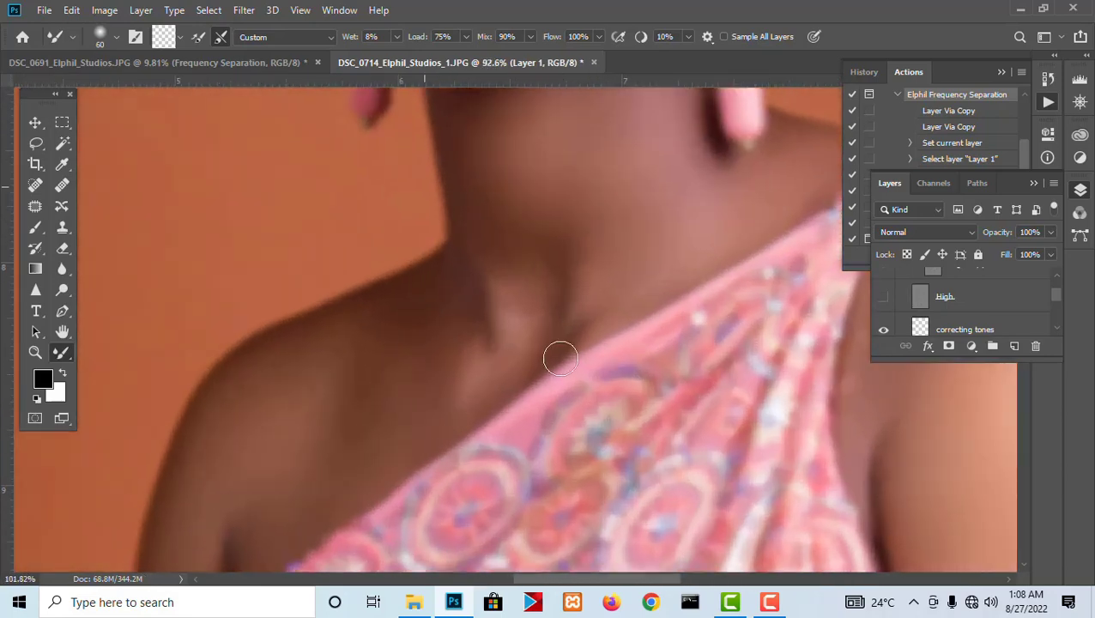
pyautogui.press(']')
pyautogui.press(']')
pyautogui.moveTo(527, 294)
pyautogui.mouseDown()
pyautogui.moveTo(556, 256)
pyautogui.moveTo(532, 301)
pyautogui.moveTo(518, 275)
pyautogui.moveTo(563, 276)
pyautogui.moveTo(587, 331)
pyautogui.mouseUp()
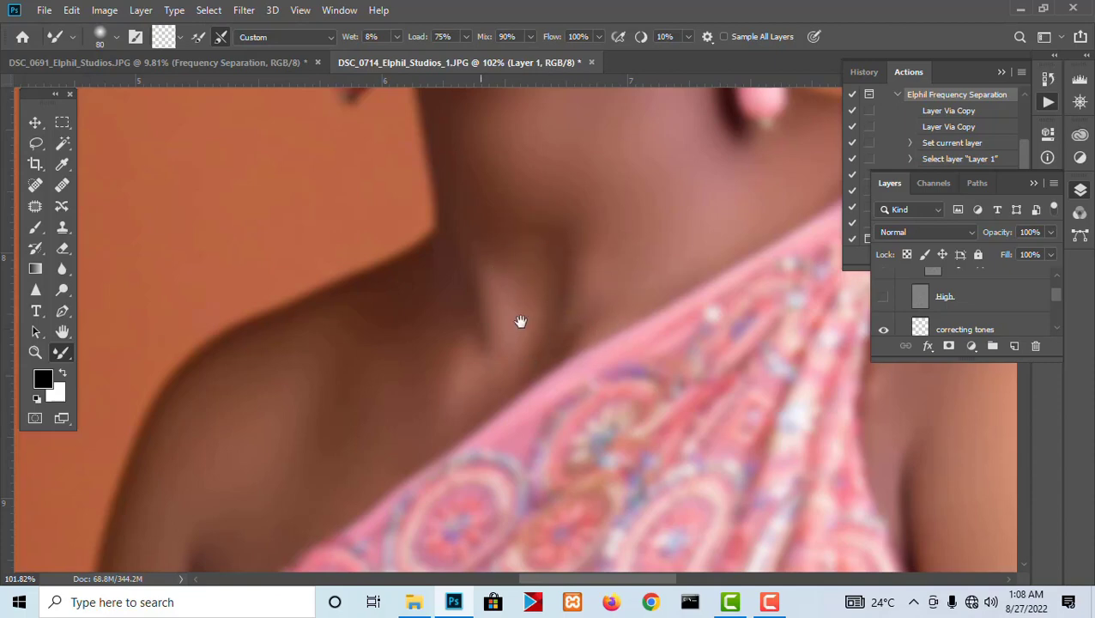
# Step: Blend the skin on the hand resting on the chair frame, including its thumb, with the size 80 Mixer Brush
pyautogui.moveTo(521, 322); pyautogui.dragTo(535, 269)
pyautogui.scroll(-4, 496, 275)
pyautogui.moveTo(450, 410); pyautogui.dragTo(389, 160)
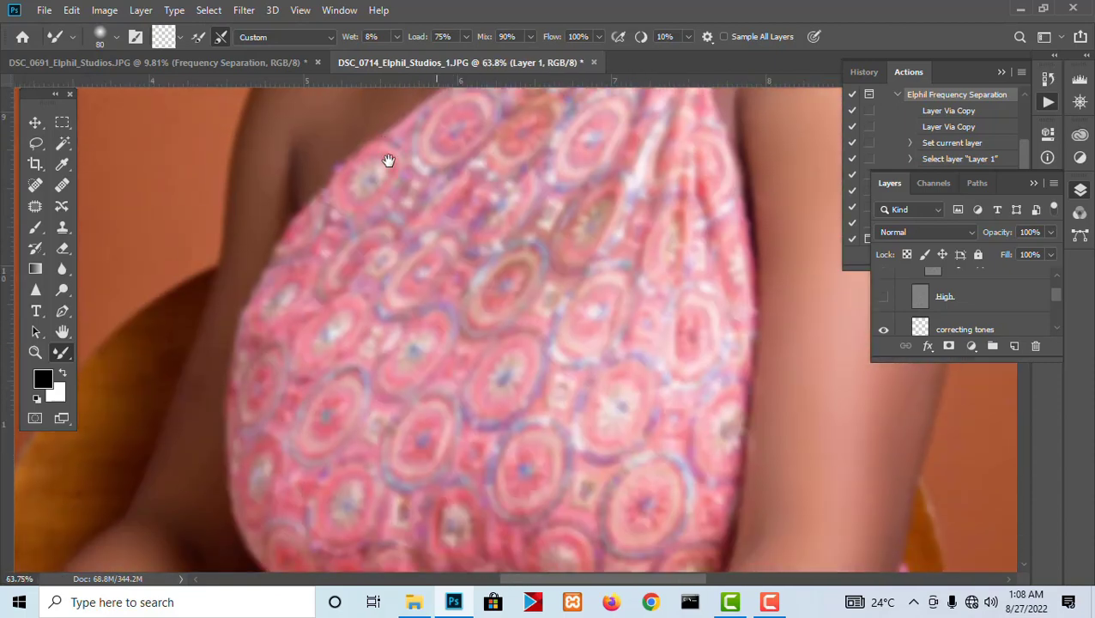
pyautogui.scroll(-5, 389, 160)
pyautogui.moveTo(636, 320); pyautogui.dragTo(592, 170)
pyautogui.moveTo(413, 434); pyautogui.dragTo(580, 210)
pyautogui.scroll(5, 472, 407)
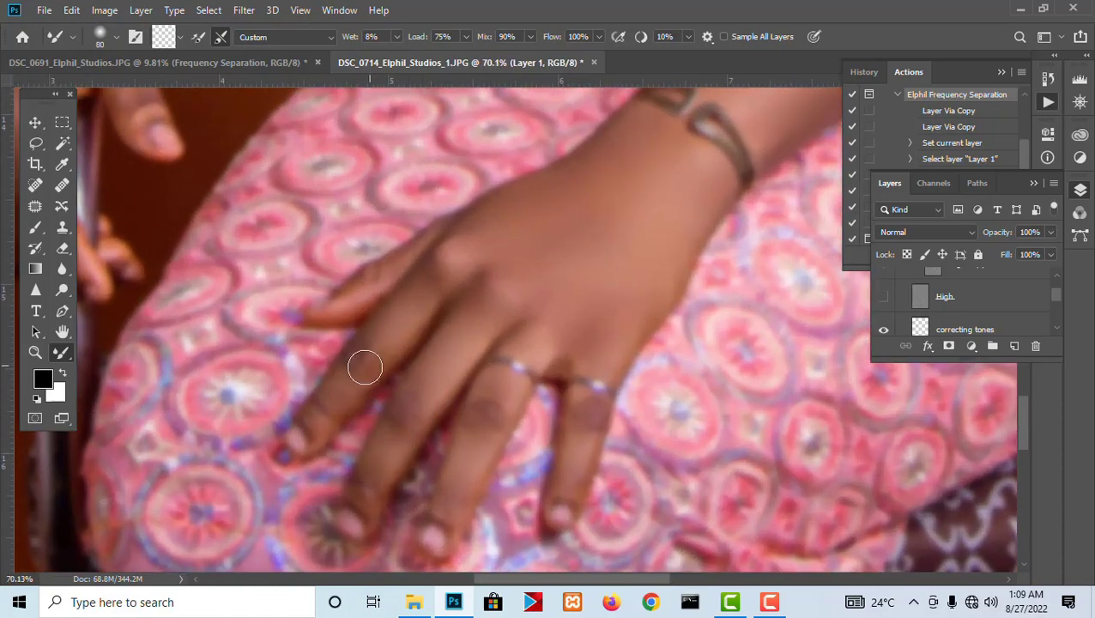
pyautogui.scroll(-5, 372, 280)
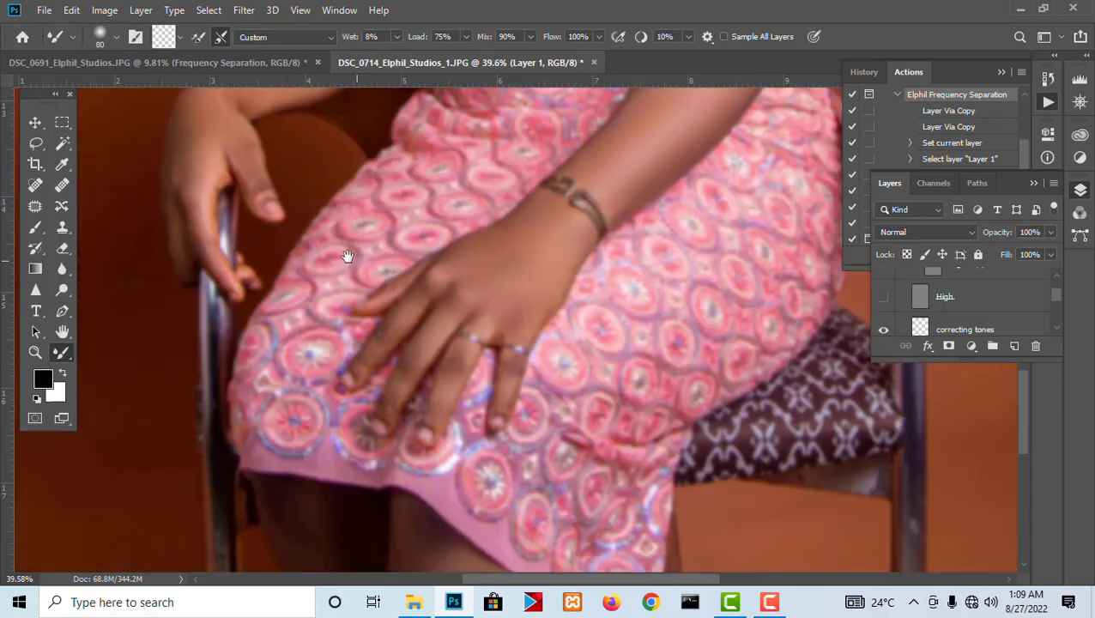
pyautogui.scroll(5, 343, 372)
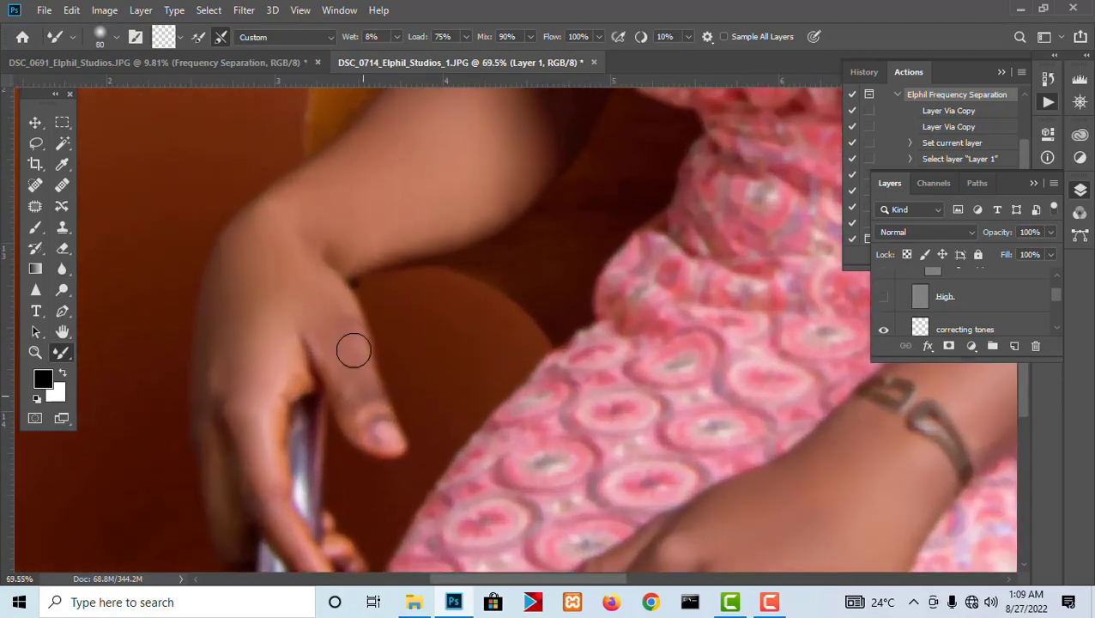
pyautogui.moveTo(326, 333); pyautogui.dragTo(331, 403)
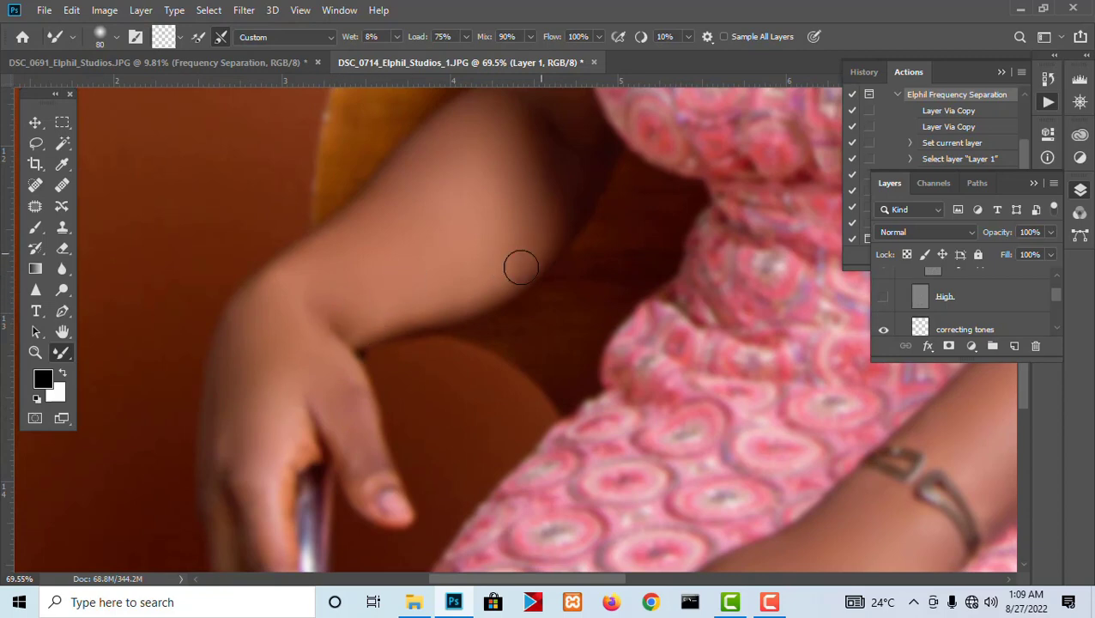
# Step: Blend the forearm and elbow tones of the arm resting on the chair, enlarging the Mixer Brush to size 125
pyautogui.moveTo(511, 294)
pyautogui.mouseDown()
pyautogui.moveTo(447, 394)
pyautogui.moveTo(365, 457)
pyautogui.mouseUp()
pyautogui.moveTo(418, 378); pyautogui.dragTo(438, 398)
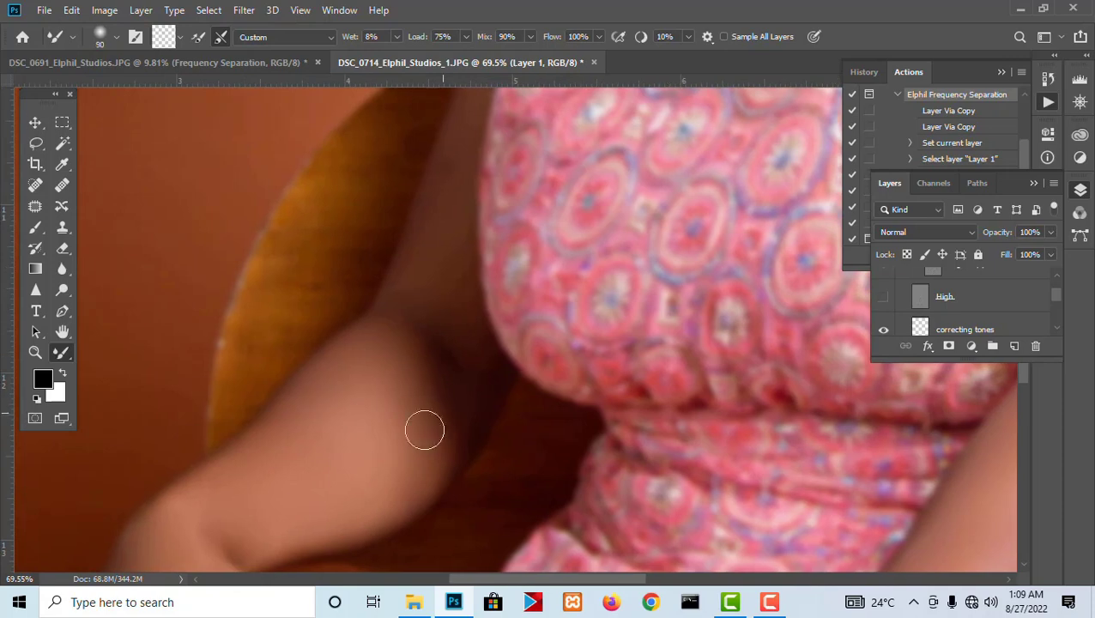
pyautogui.press(']')
pyautogui.press(']')
pyautogui.press(']')
pyautogui.moveTo(296, 452)
pyautogui.mouseDown()
pyautogui.moveTo(299, 429)
pyautogui.moveTo(282, 436)
pyautogui.moveTo(290, 420)
pyautogui.moveTo(322, 411)
pyautogui.mouseUp()
pyautogui.moveTo(332, 491); pyautogui.dragTo(357, 437)
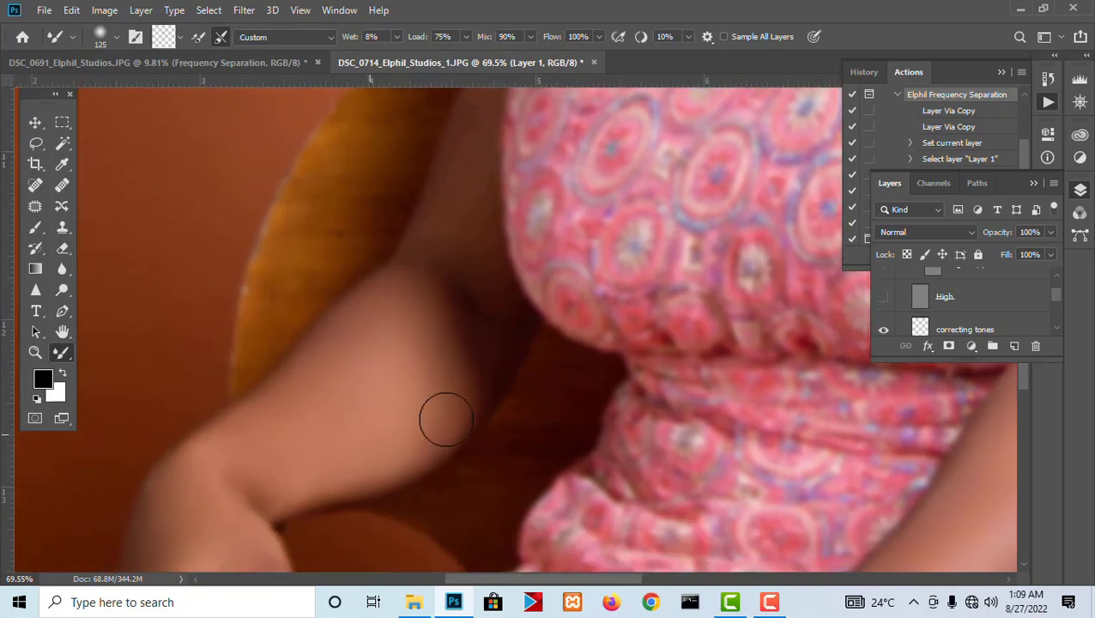
pyautogui.moveTo(438, 327); pyautogui.dragTo(442, 444)
# Step: Blend the upper arm beside the wooden chair back, reducing the Mixer Brush to size 90
pyautogui.moveTo(458, 395); pyautogui.dragTo(477, 487)
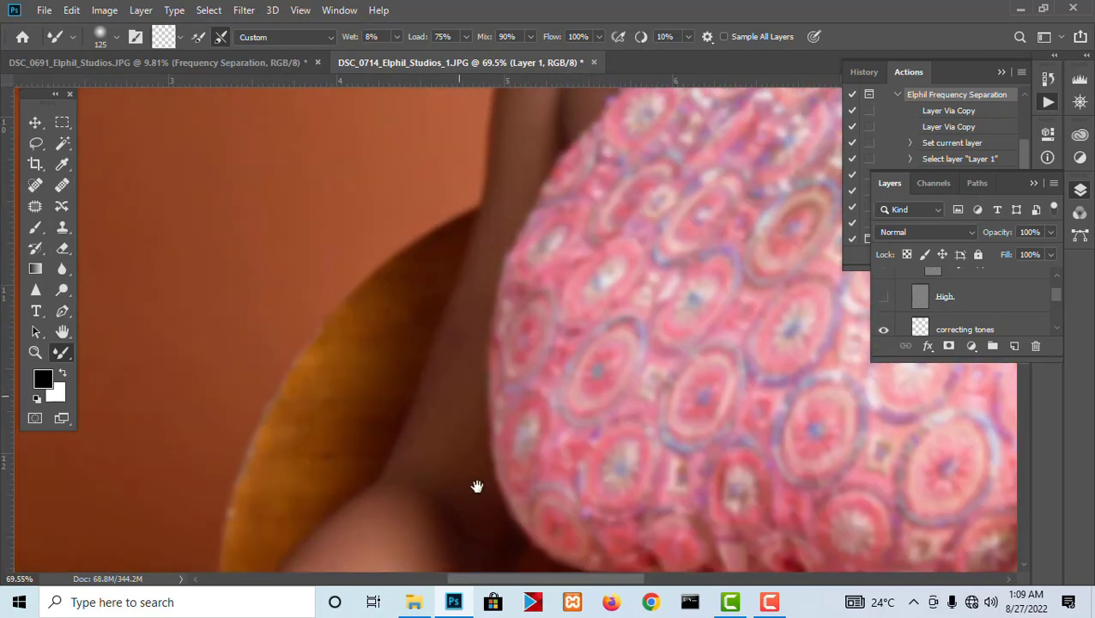
pyautogui.moveTo(476, 441); pyautogui.dragTo(484, 452)
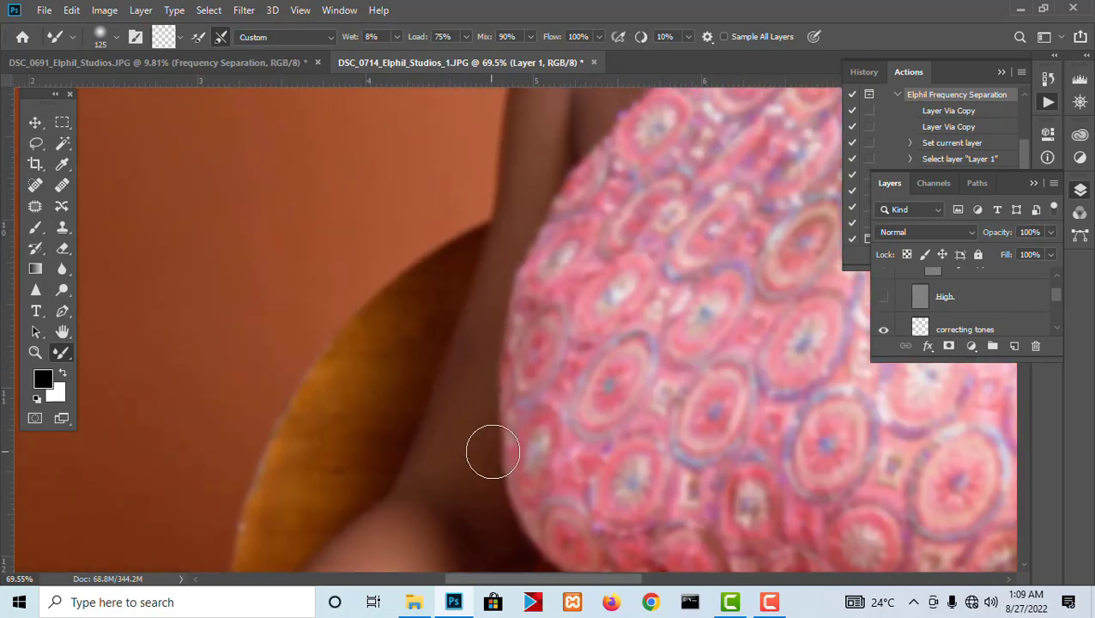
pyautogui.press('[')
pyautogui.press('[')
pyautogui.moveTo(444, 374); pyautogui.dragTo(440, 479)
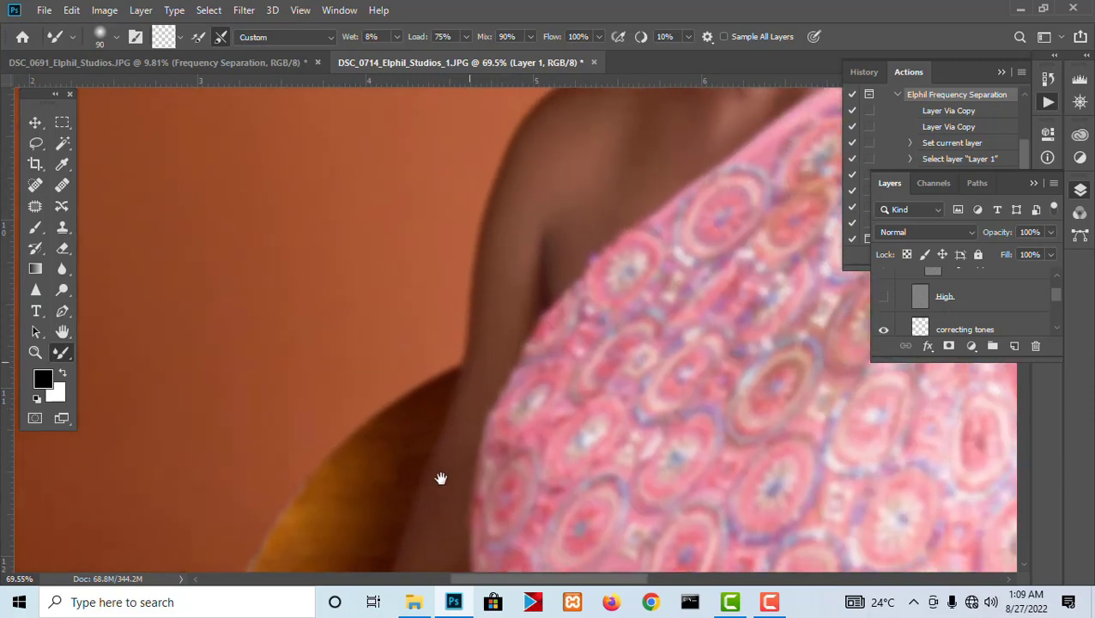
# Step: Check the blended skin on the face, neck, shoulders and arms at a wider view
pyautogui.moveTo(557, 318); pyautogui.dragTo(399, 322)
pyautogui.scroll(-5, 399, 322)
pyautogui.moveTo(546, 275); pyautogui.dragTo(521, 408)
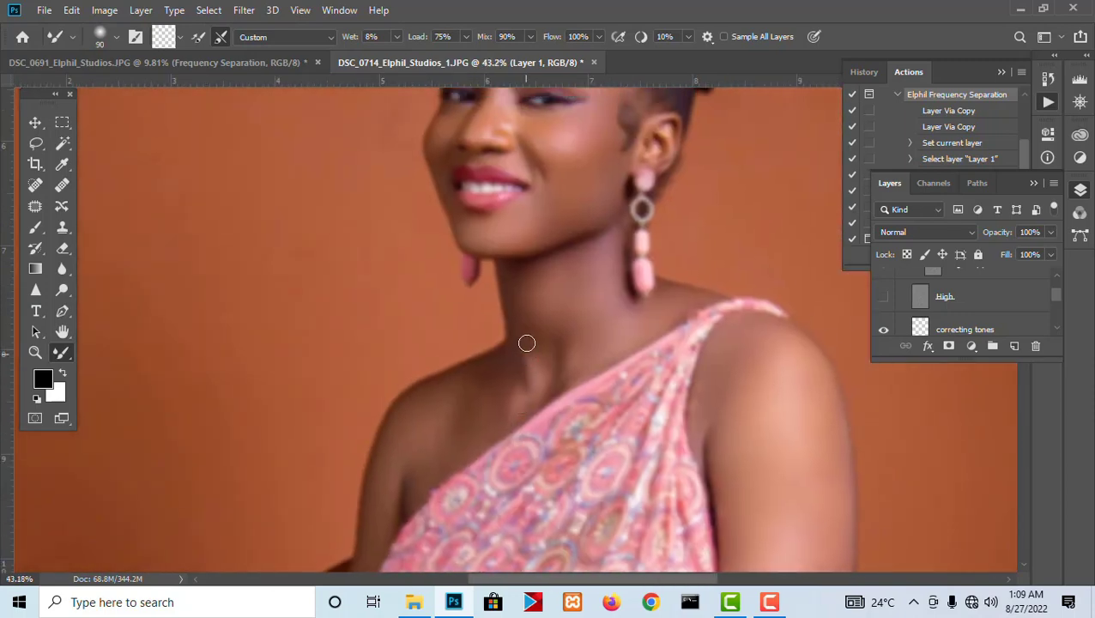
pyautogui.scroll(-4, 525, 343)
pyautogui.moveTo(588, 282); pyautogui.dragTo(573, 342)
pyautogui.scroll(5, 548, 206)
pyautogui.scroll(-6, 546, 210)
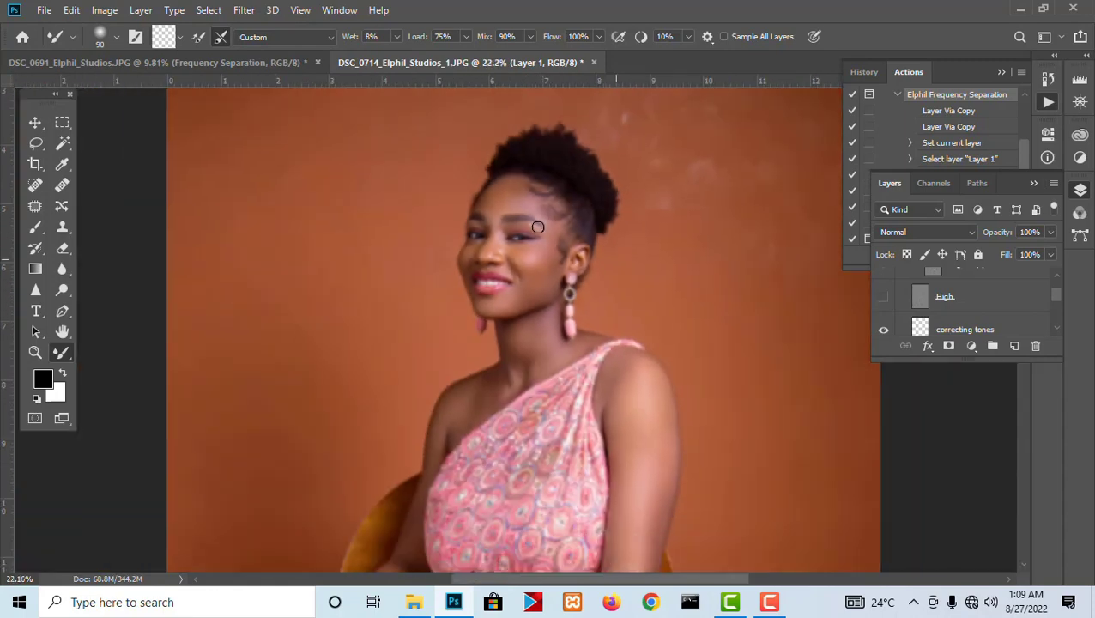
# Step: Turn the High layer back on to restore skin texture over the blended tones, and review the face and full figure
pyautogui.scroll(3, 547, 257)
pyautogui.scroll(-6, 544, 236)
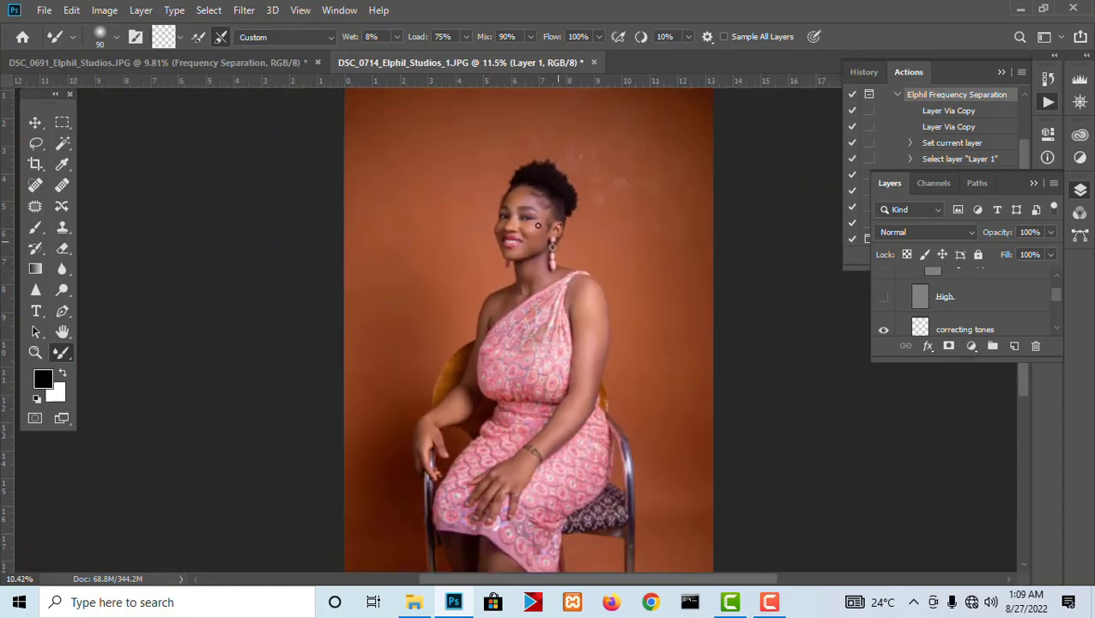
pyautogui.scroll(2, 534, 215)
pyautogui.scroll(-2, 541, 240)
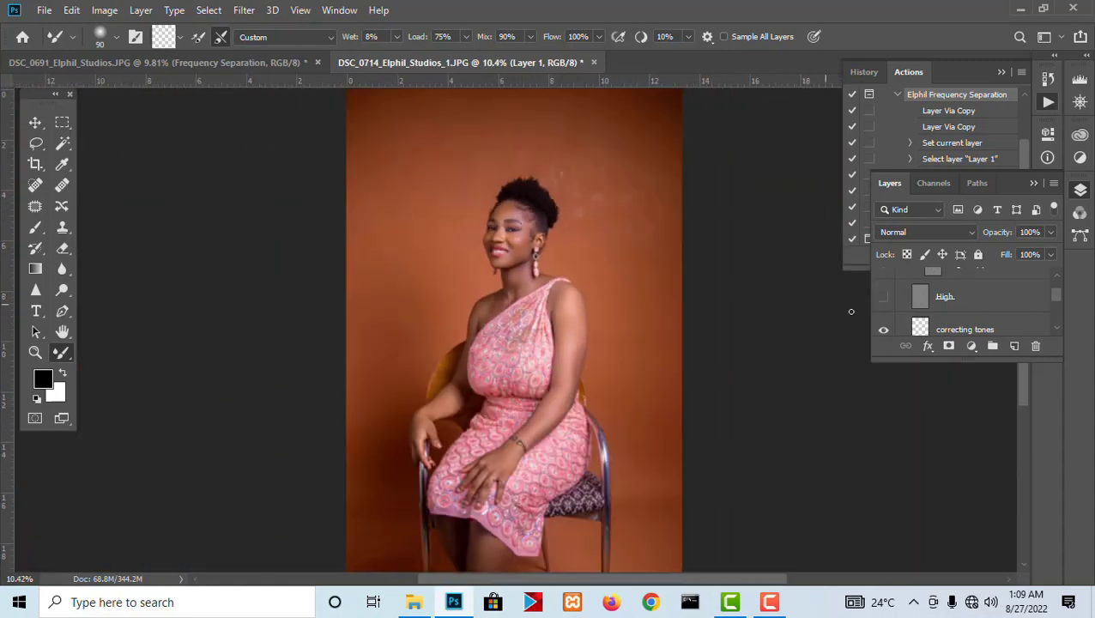
pyautogui.scroll(7, 546, 302)
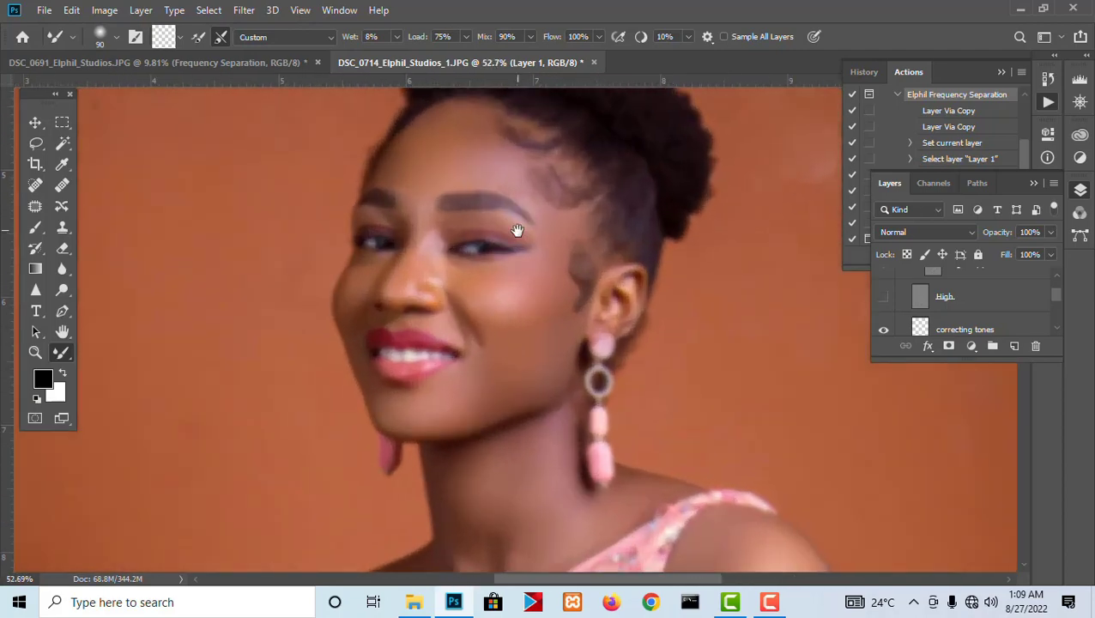
pyautogui.scroll(3, 545, 303)
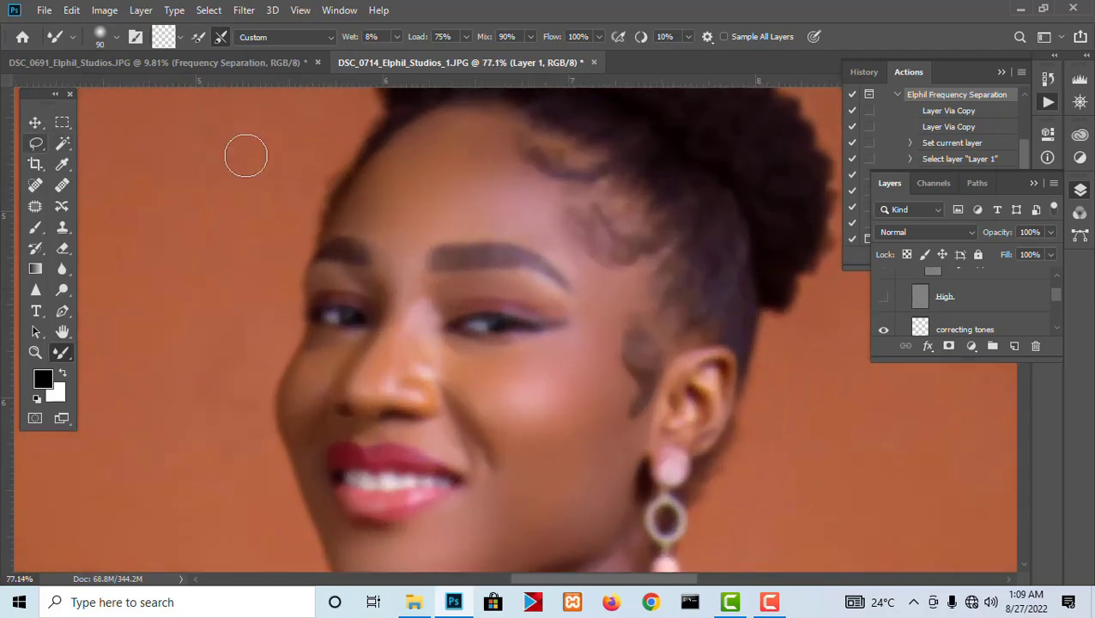
pyautogui.click(884, 297)
pyautogui.scroll(-4, 428, 171)
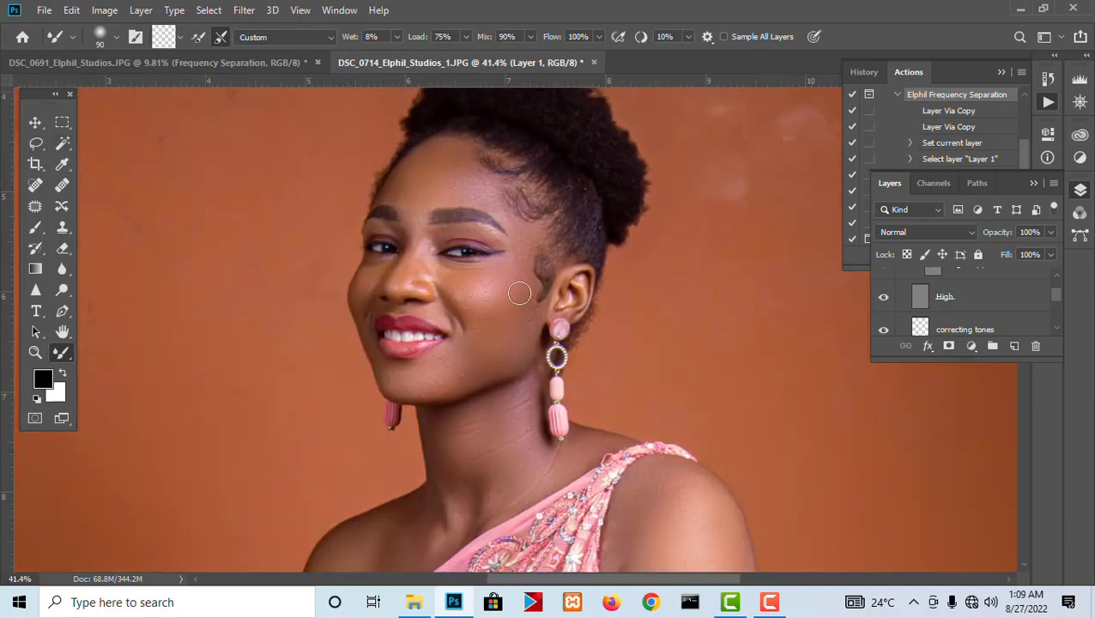
pyautogui.scroll(-4, 495, 242)
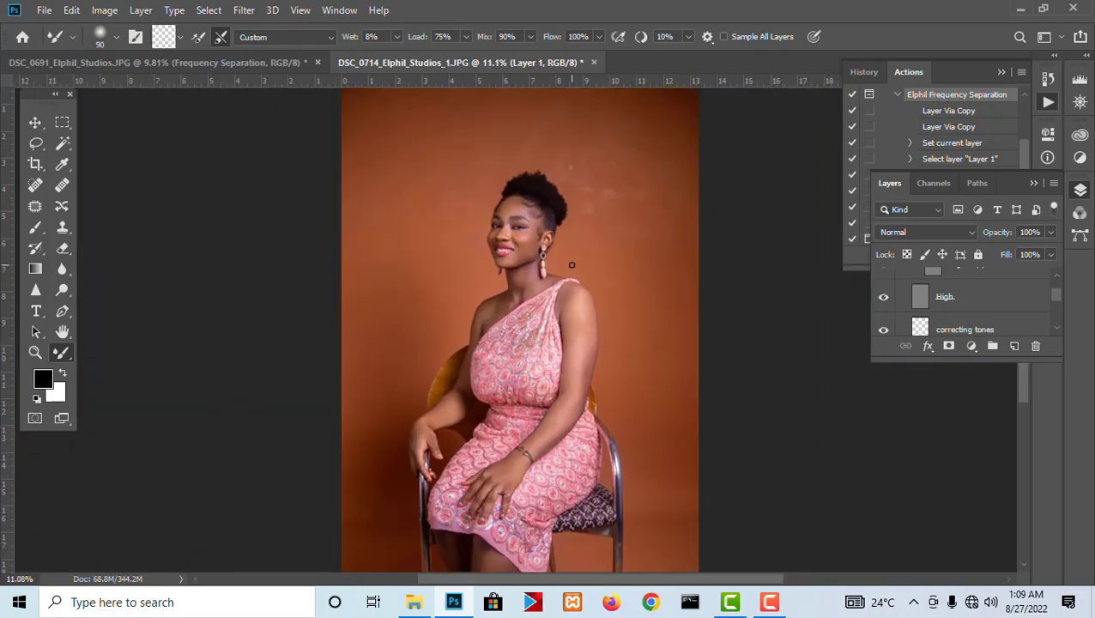
pyautogui.scroll(-1, 572, 265)
# Step: Try flattening all layers into a single image, inspect the portrait, and undo the flattening
pyautogui.rightClick(954, 325)
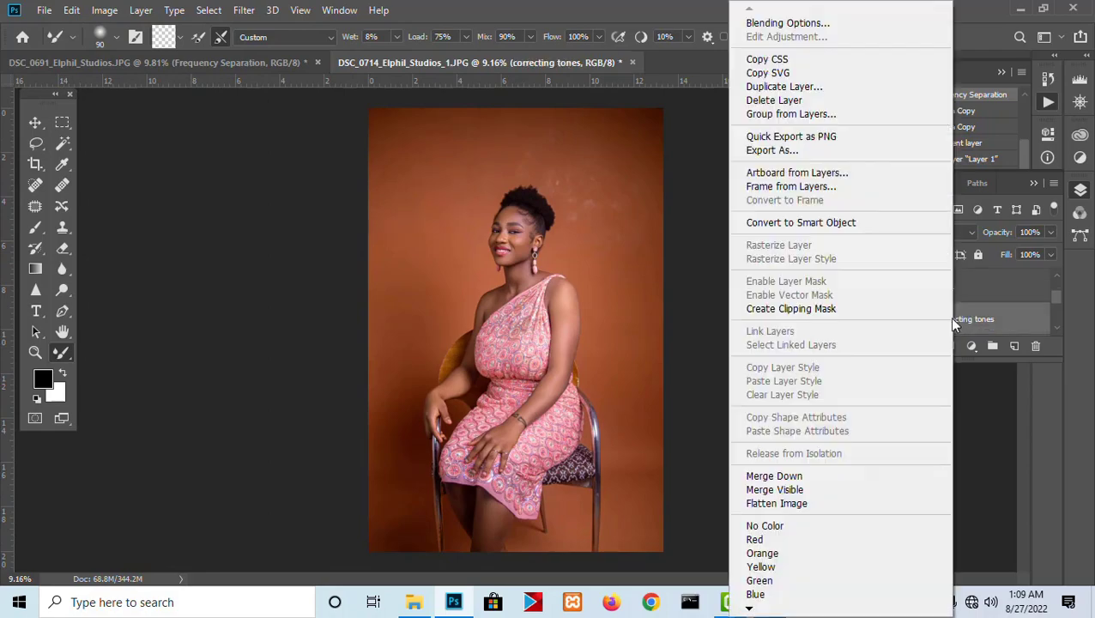
pyautogui.click(777, 504)
pyautogui.scroll(4, 470, 187)
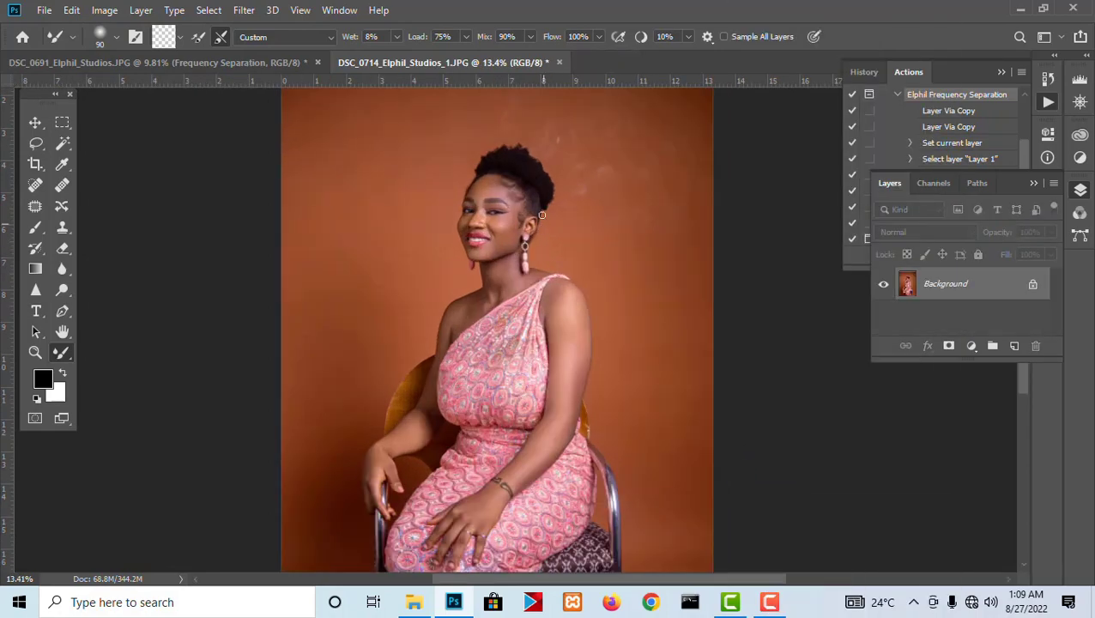
pyautogui.scroll(1, 470, 187)
pyautogui.scroll(-5, 574, 267)
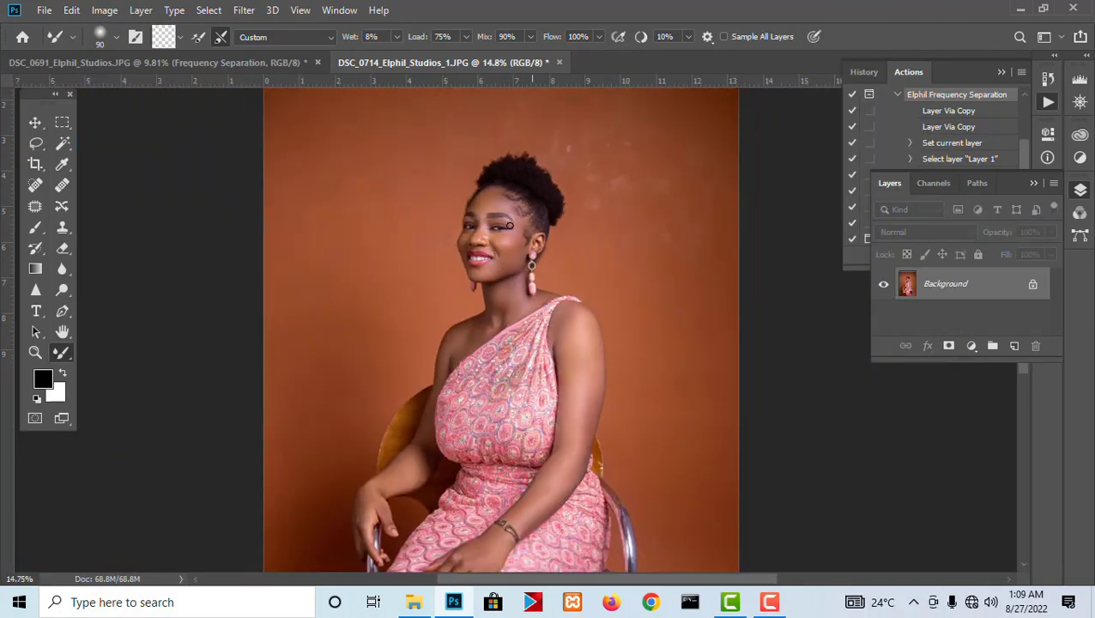
pyautogui.scroll(1, 574, 267)
pyautogui.hotkey('ctrl', 'z')
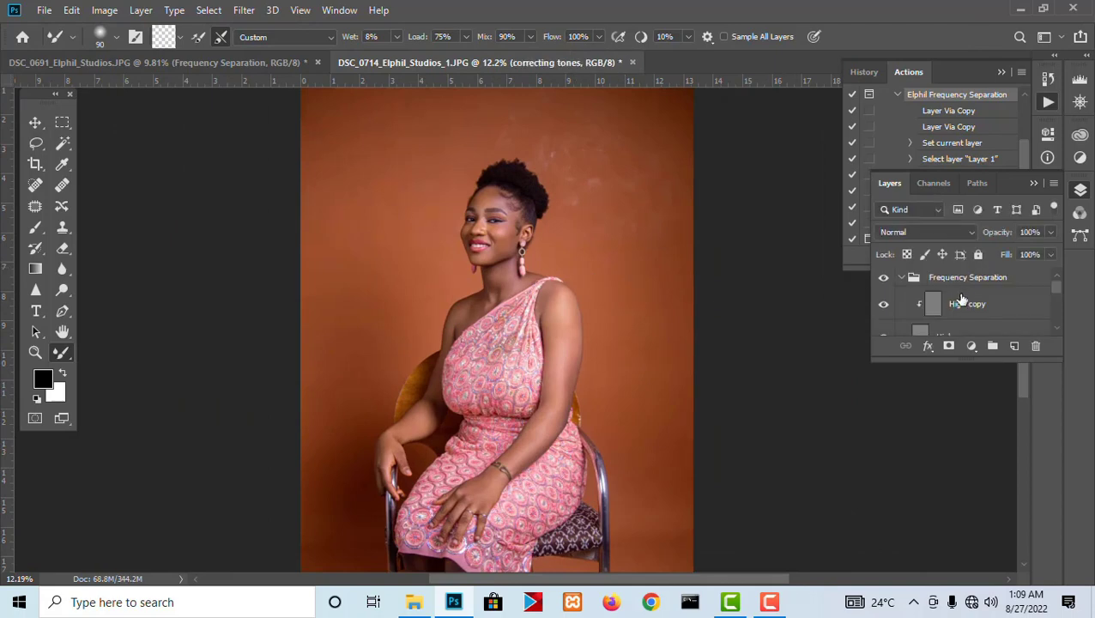
# Step: Add an empty layer above High copy and activate the Spot Healing Brush with Sample All Layers on
pyautogui.click(970, 300)
pyautogui.click(1014, 346)
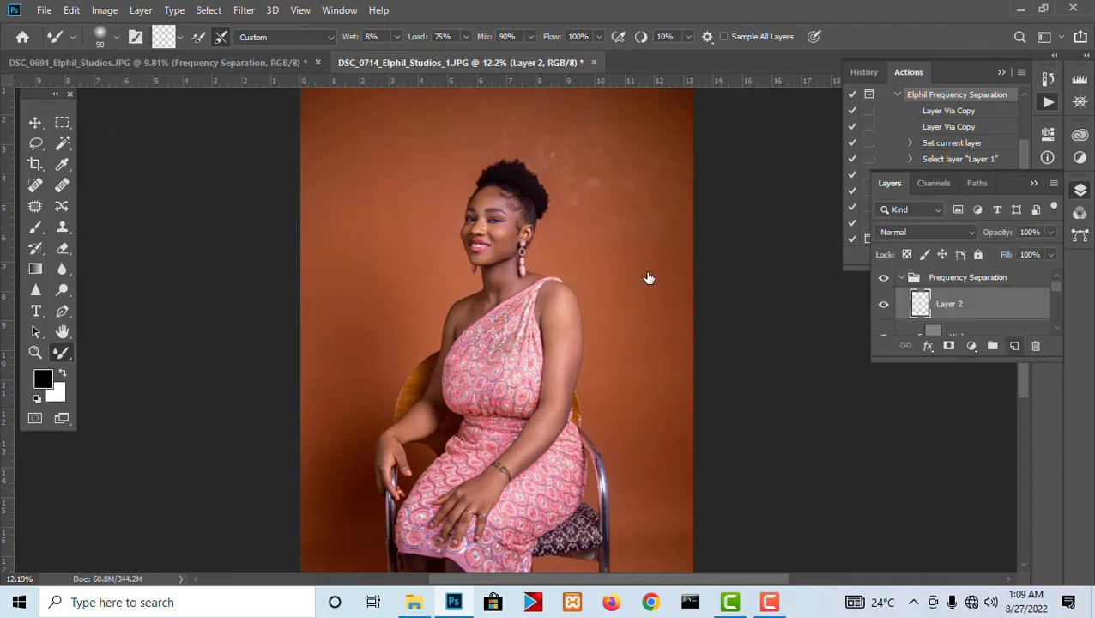
pyautogui.scroll(5, 464, 195)
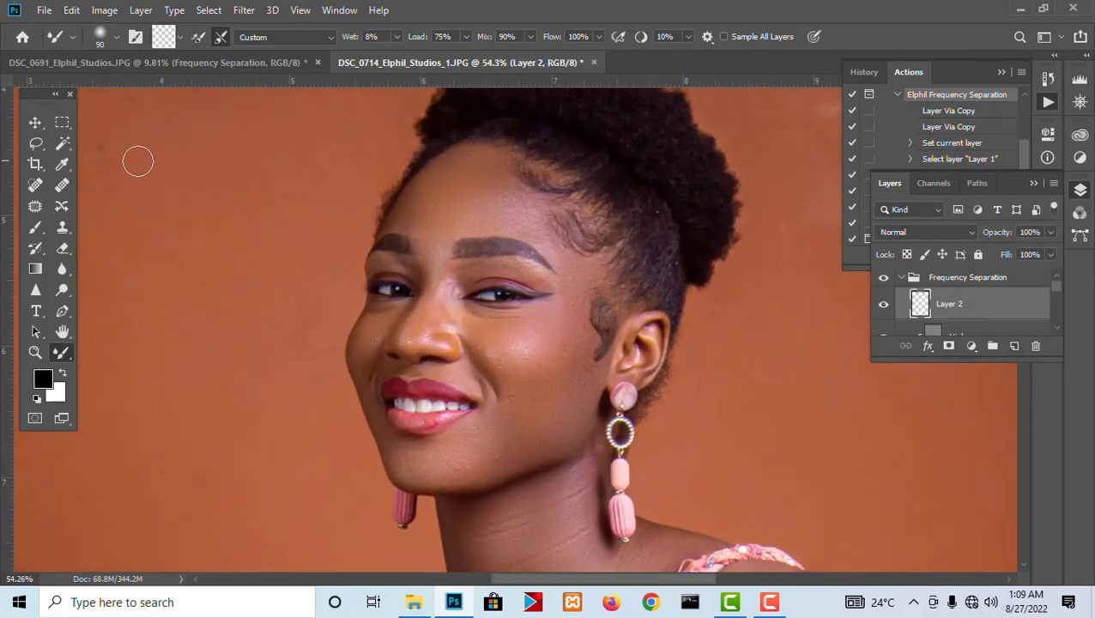
pyautogui.click(37, 184)
pyautogui.scroll(2, 631, 279)
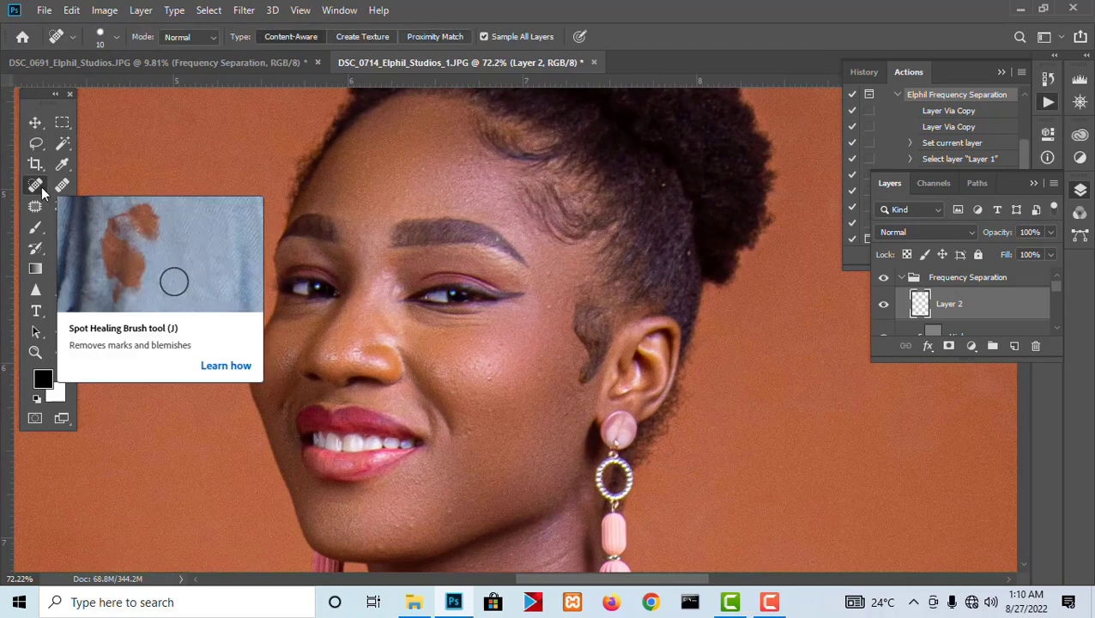
pyautogui.scroll(2, 587, 351)
pyautogui.scroll(2, 587, 351)
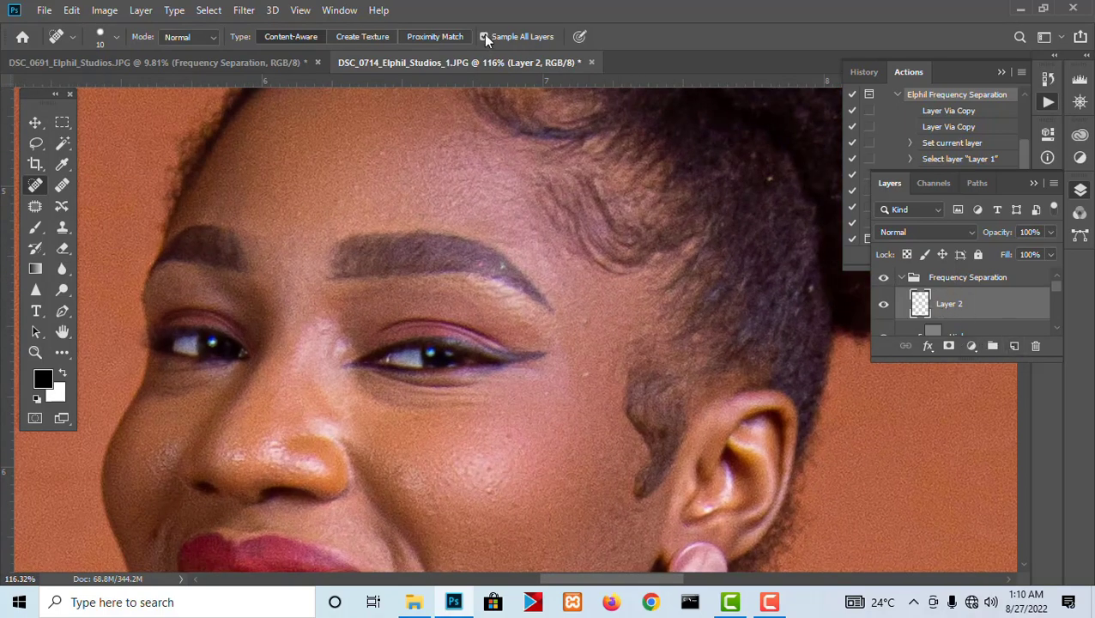
# Step: Heal the small spots on the eyebrow tail, temple and cheek with the size 10 Spot Healing Brush
pyautogui.moveTo(492, 211); pyautogui.dragTo(511, 237)
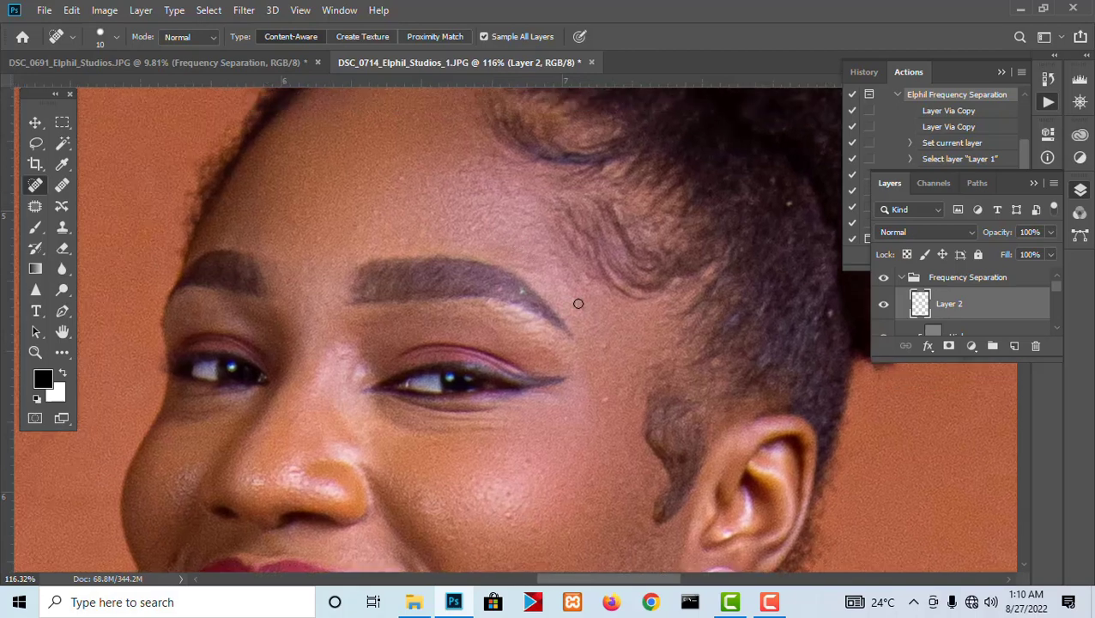
pyautogui.click(604, 346)
pyautogui.scroll(-4, 600, 310)
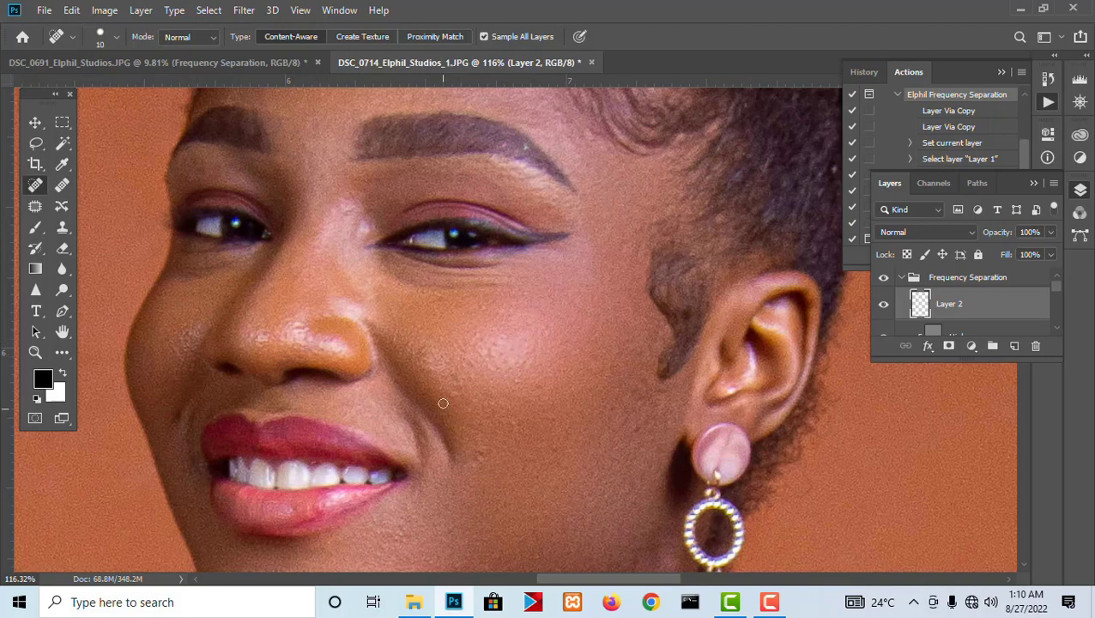
pyautogui.click(481, 454)
# Step: Heal the specks along the hairline beside the ear and the small marks on the forehead with the Spot Healing Brush
pyautogui.scroll(5, 502, 369)
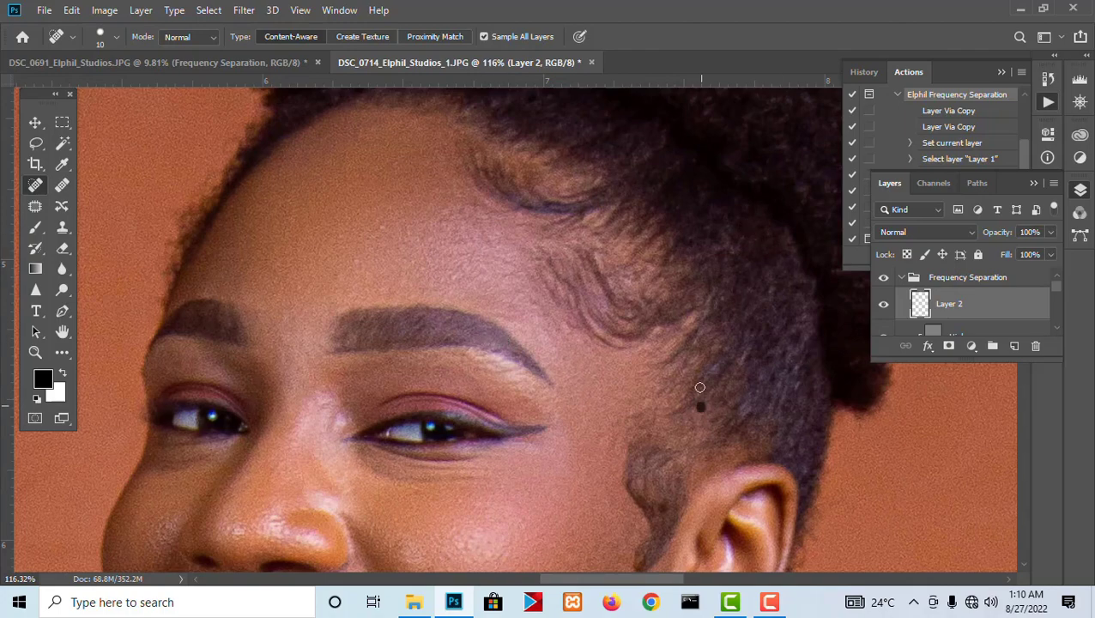
pyautogui.scroll(-4, 693, 383)
pyautogui.moveTo(553, 281); pyautogui.dragTo(563, 287)
pyautogui.scroll(4, 496, 269)
pyautogui.click(489, 265)
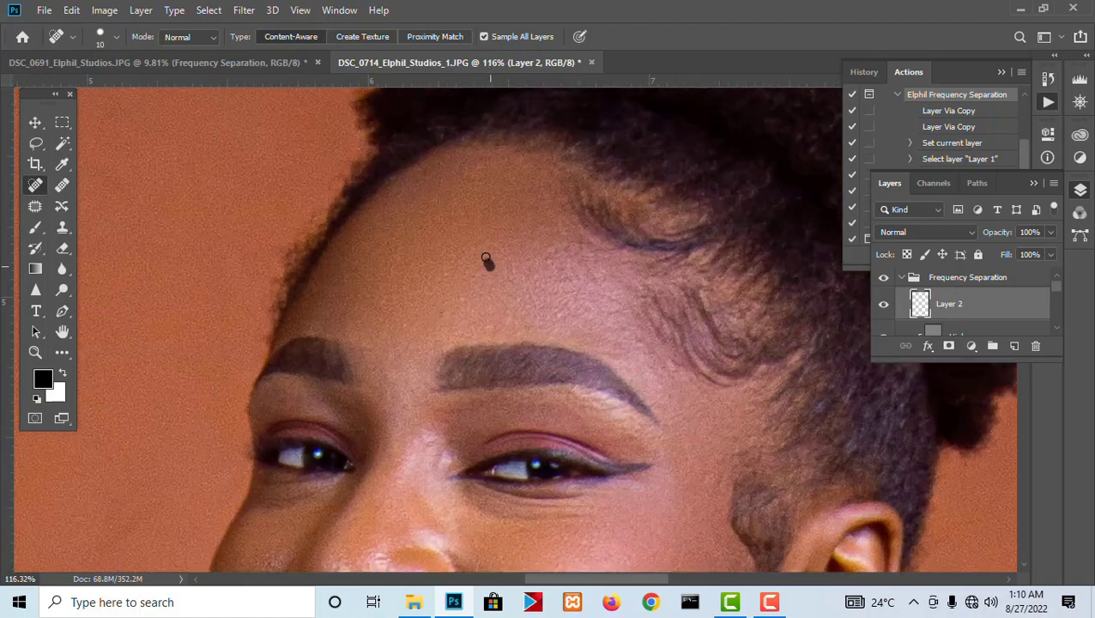
pyautogui.scroll(-1, 486, 259)
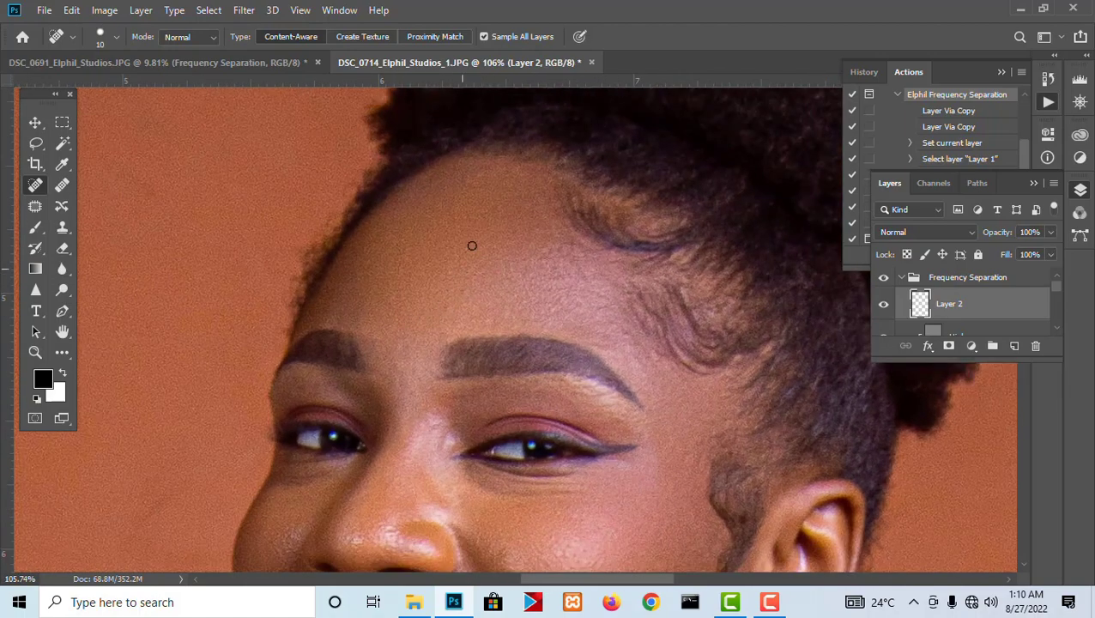
# Step: Enlarge the Spot Healing Brush to size 20 and heal the remaining blemishes on the lower face and chin
pyautogui.scroll(-6, 474, 246)
pyautogui.moveTo(519, 346); pyautogui.dragTo(542, 255)
pyautogui.scroll(5, 537, 257)
pyautogui.moveTo(500, 432); pyautogui.dragTo(506, 396)
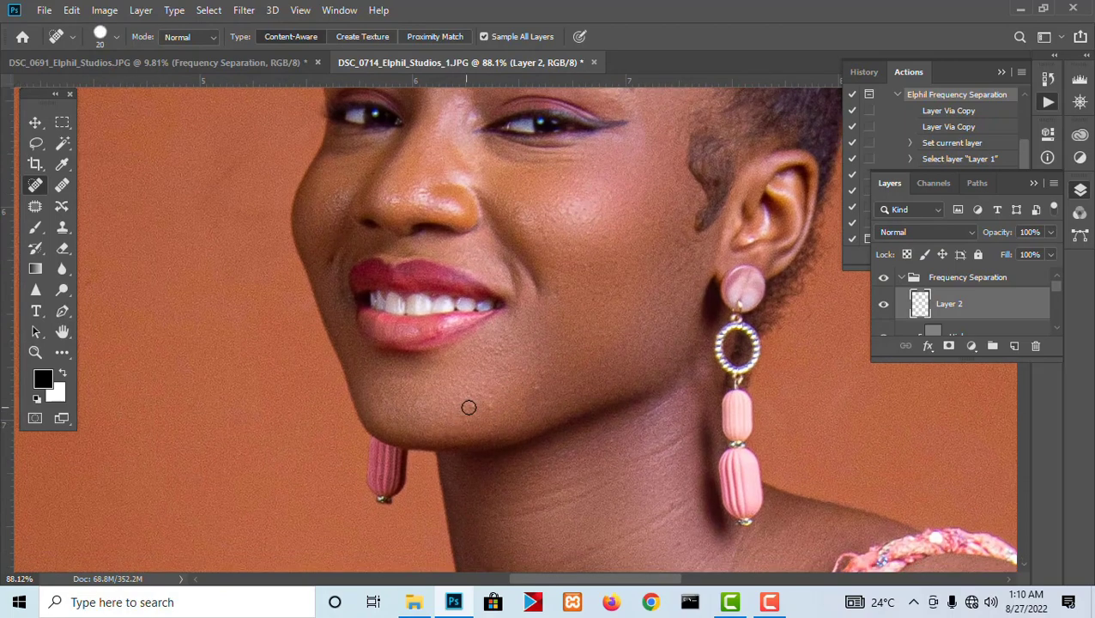
pyautogui.click(492, 389)
# Step: Compare the face with Layer 2's healing hidden and shown, and examine the retouched portrait at full-figure view
pyautogui.scroll(-2, 552, 345)
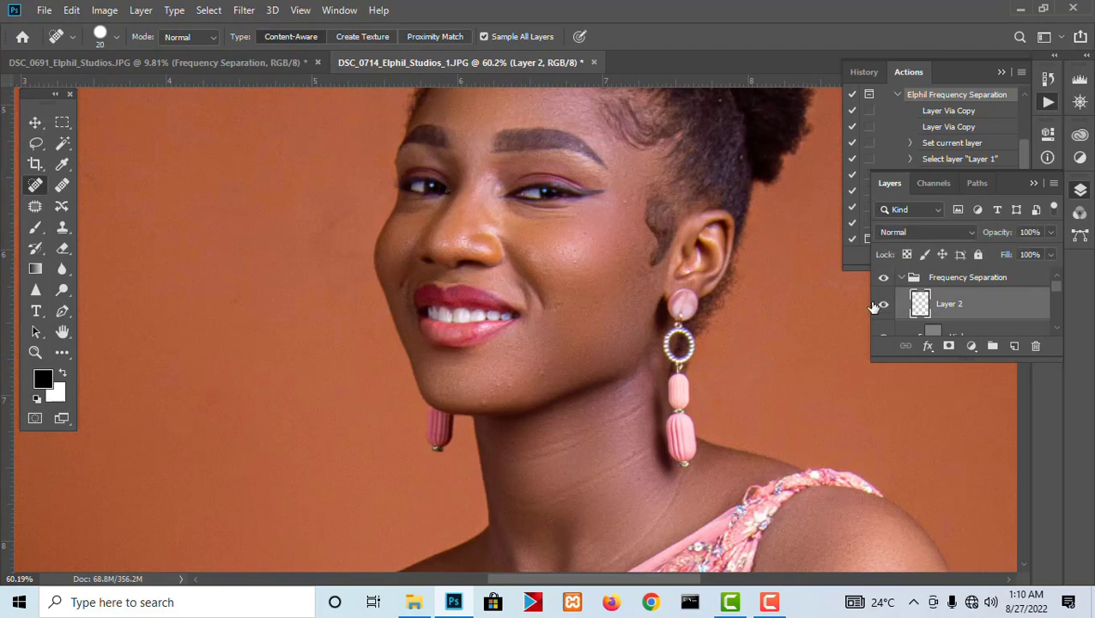
pyautogui.scroll(5, 850, 356)
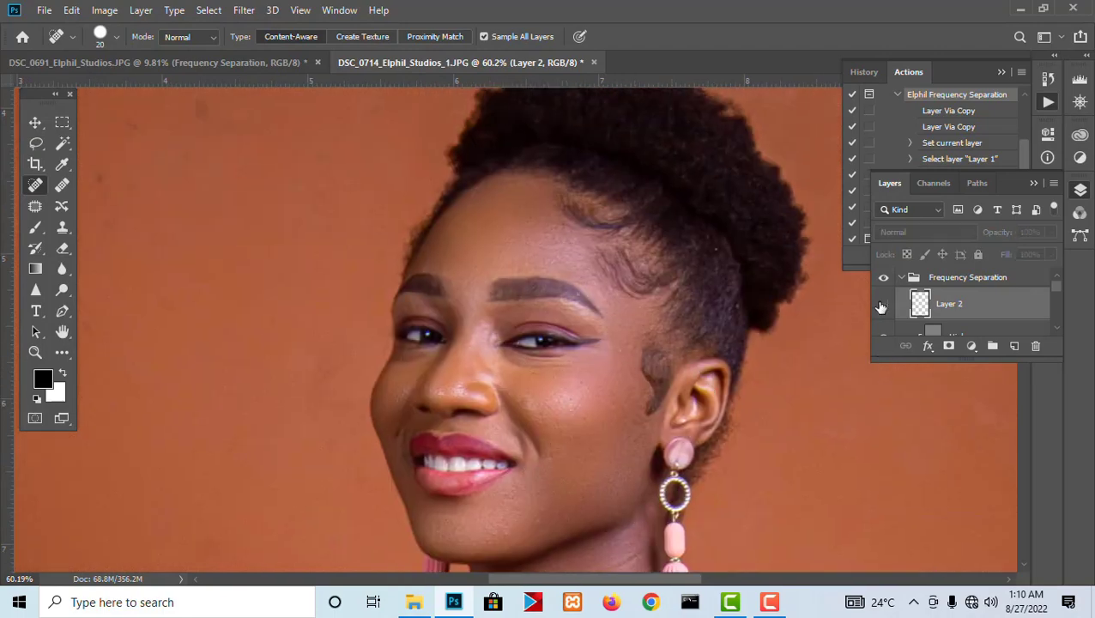
pyautogui.scroll(-3, 611, 330)
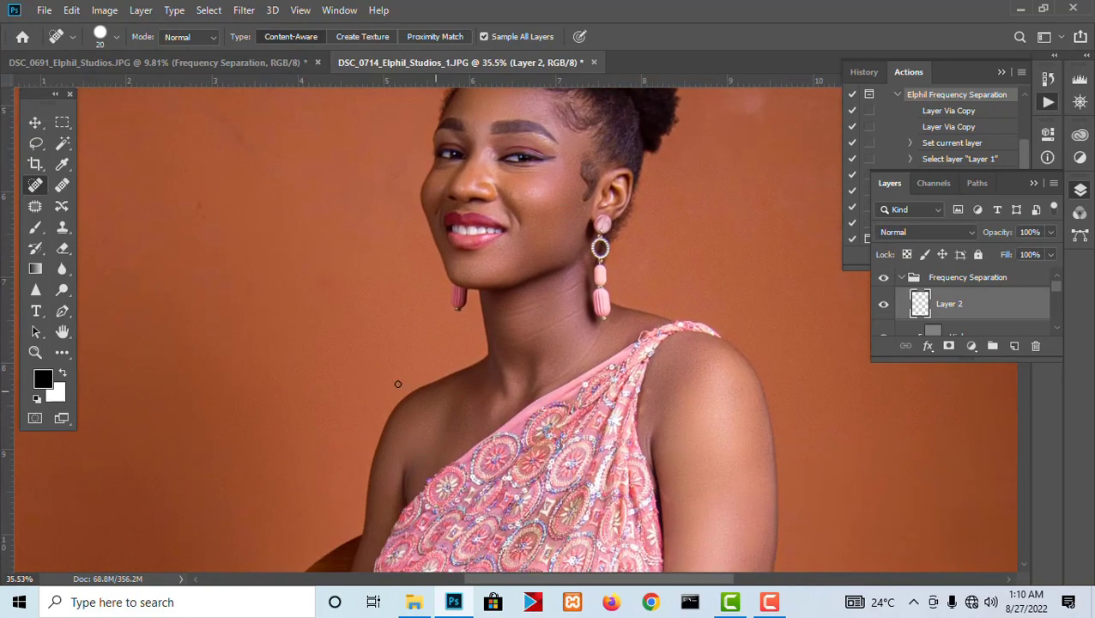
pyautogui.scroll(-4, 397, 384)
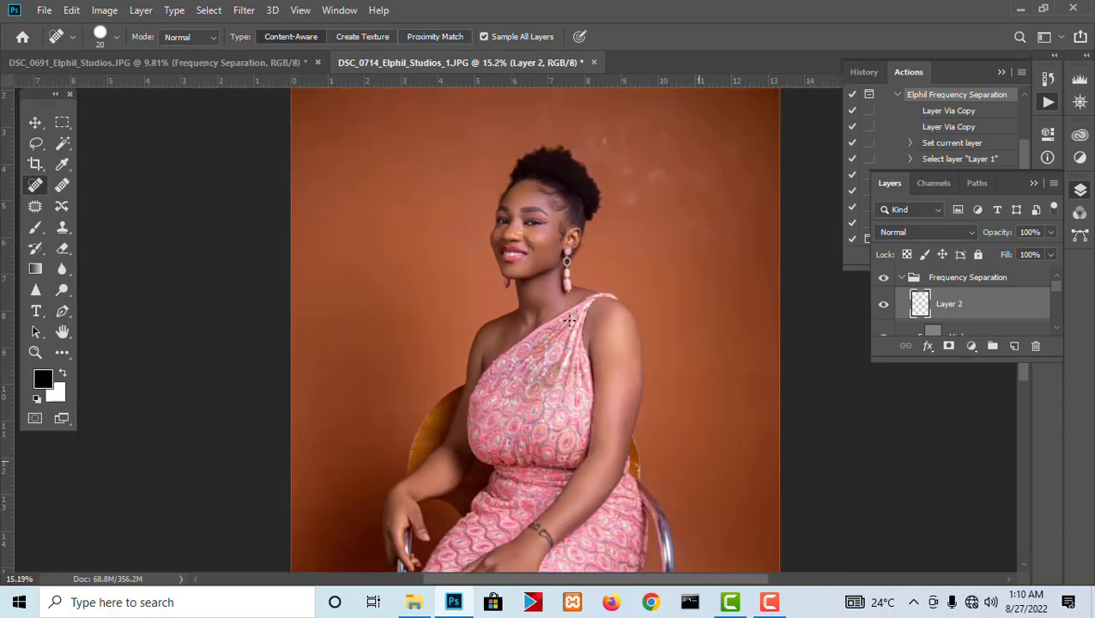
pyautogui.scroll(-2, 569, 321)
pyautogui.scroll(1, 568, 318)
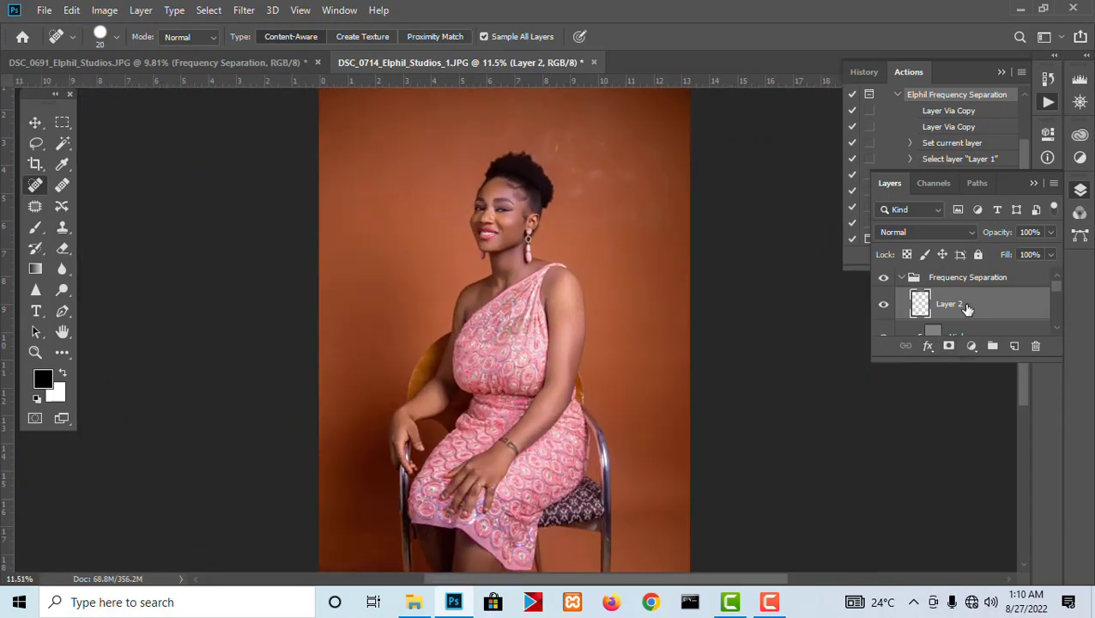
pyautogui.rightClick(961, 309)
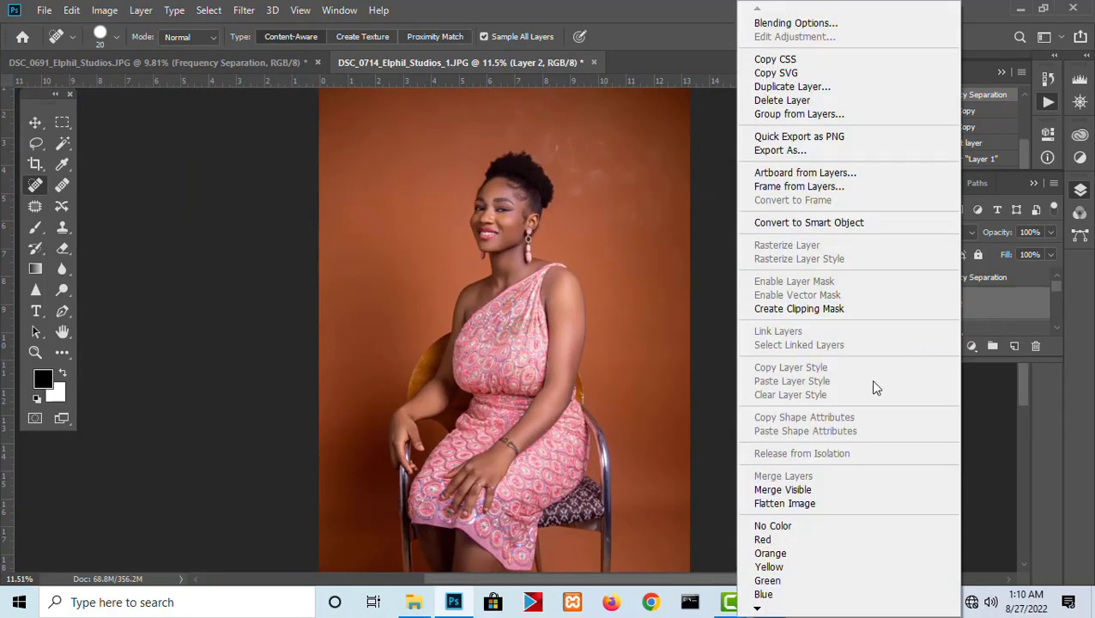
pyautogui.click(1055, 349)
# Step: Crop the portrait to the head and upper body, keeping the 13.333 x 20.053 in size at 300 px/in
pyautogui.click(36, 164)
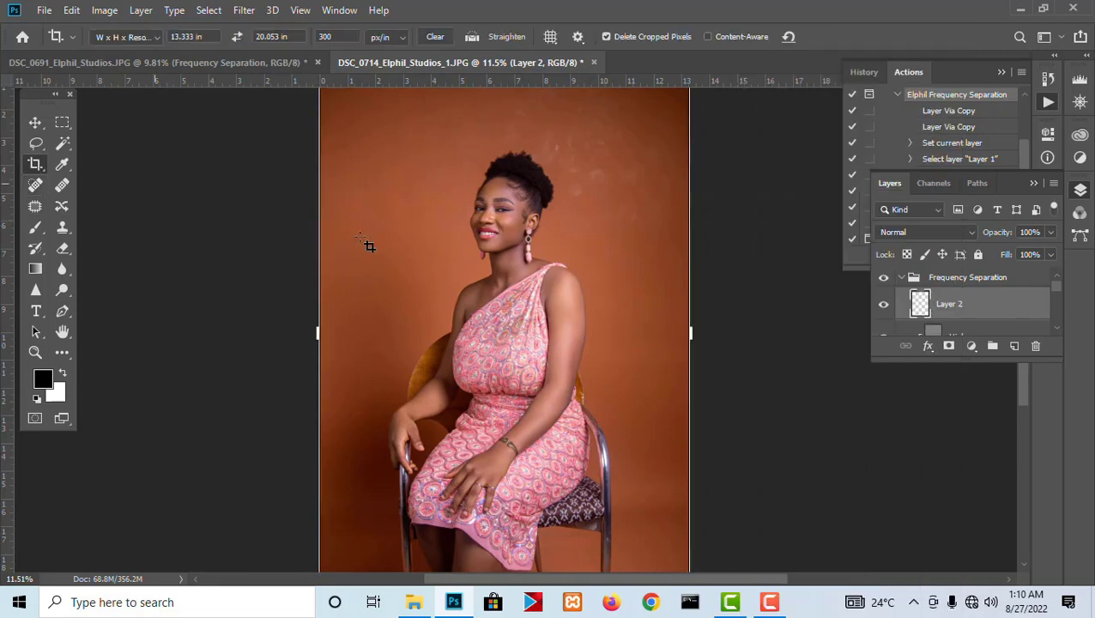
pyautogui.scroll(-2, 529, 233)
pyautogui.moveTo(627, 164); pyautogui.dragTo(577, 239)
pyautogui.moveTo(547, 319); pyautogui.dragTo(547, 366)
pyautogui.moveTo(580, 231); pyautogui.dragTo(572, 268)
pyautogui.moveTo(533, 329); pyautogui.dragTo(534, 329)
pyautogui.press('Return')
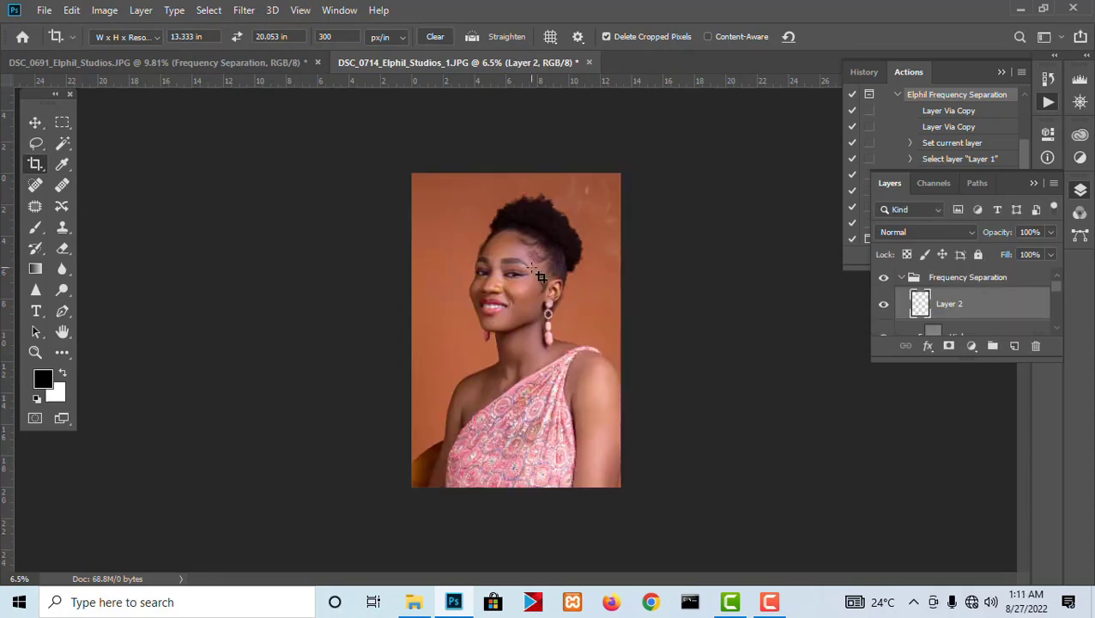
pyautogui.scroll(4, 540, 276)
pyautogui.scroll(-5, 521, 249)
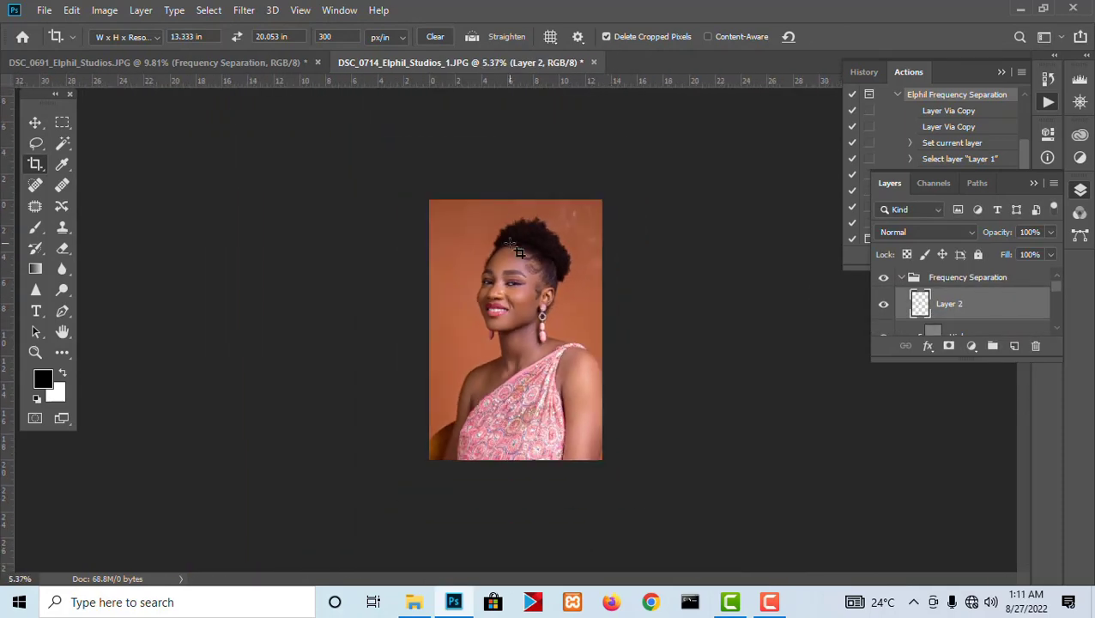
pyautogui.scroll(1, 519, 250)
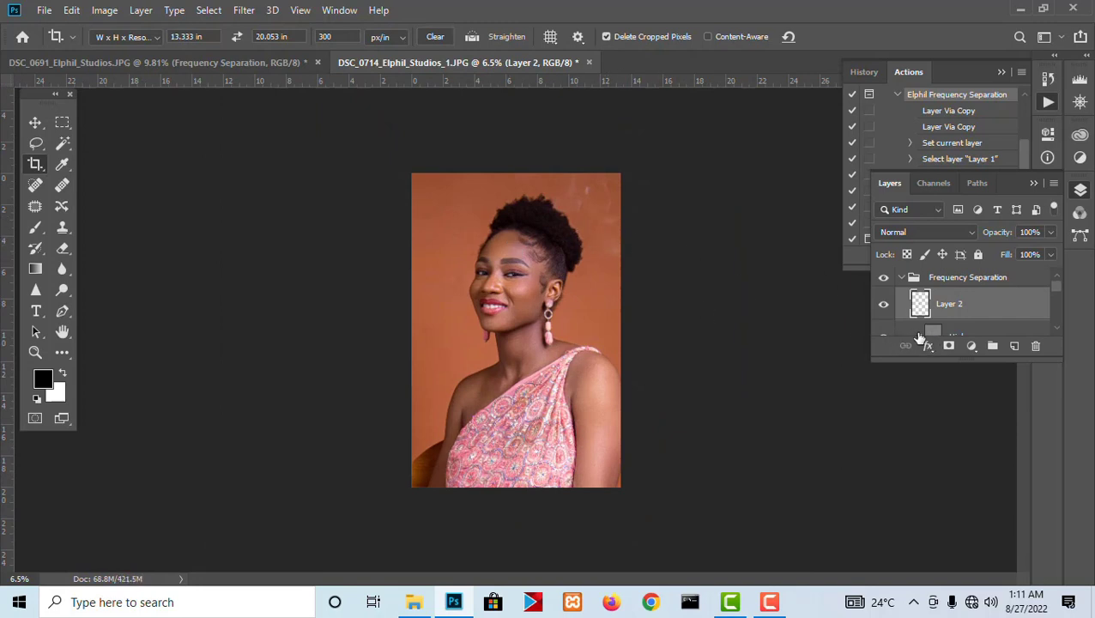
# Step: Duplicate Layer 1 beneath the correcting tones layer and activate the Lasso tool with a 14 px feather
pyautogui.scroll(-5, 961, 314)
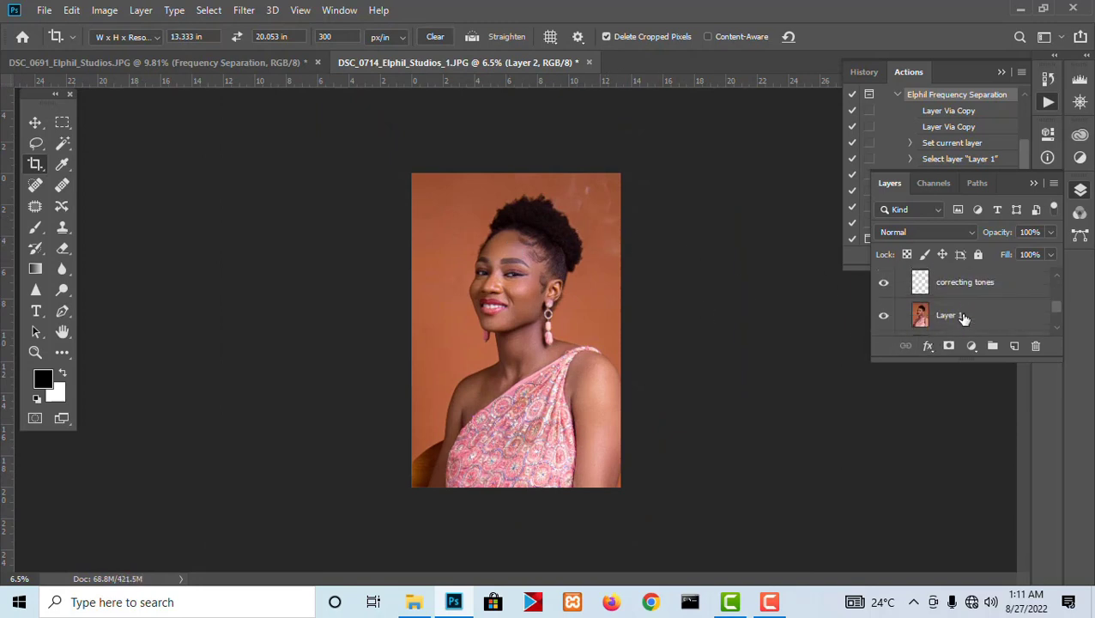
pyautogui.click(963, 318)
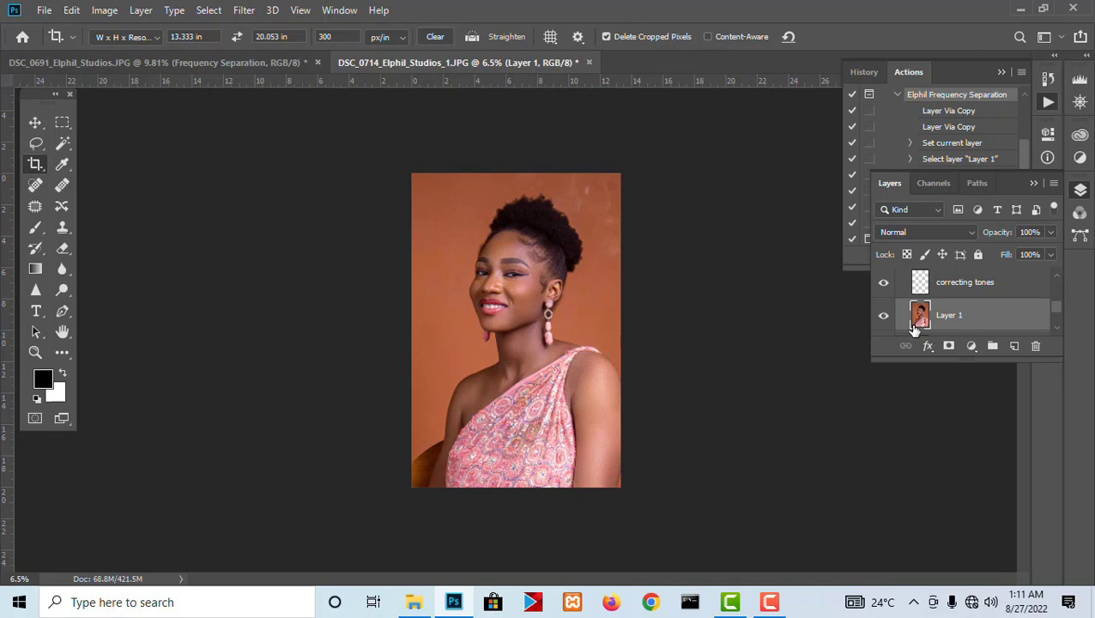
pyautogui.hotkey('ctrl', 'j')
pyautogui.click(35, 143)
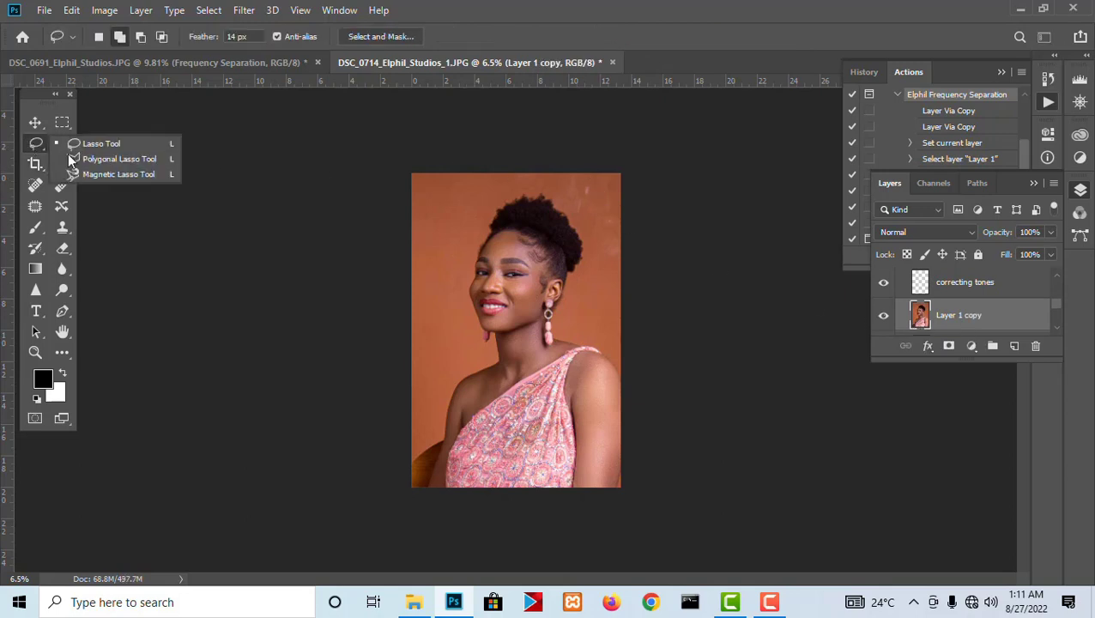
# Step: Outline the woman and the chair beside her with a loose Polygonal Lasso selection on Layer 1 copy
pyautogui.click(94, 158)
pyautogui.scroll(2, 661, 329)
pyautogui.scroll(1, 661, 329)
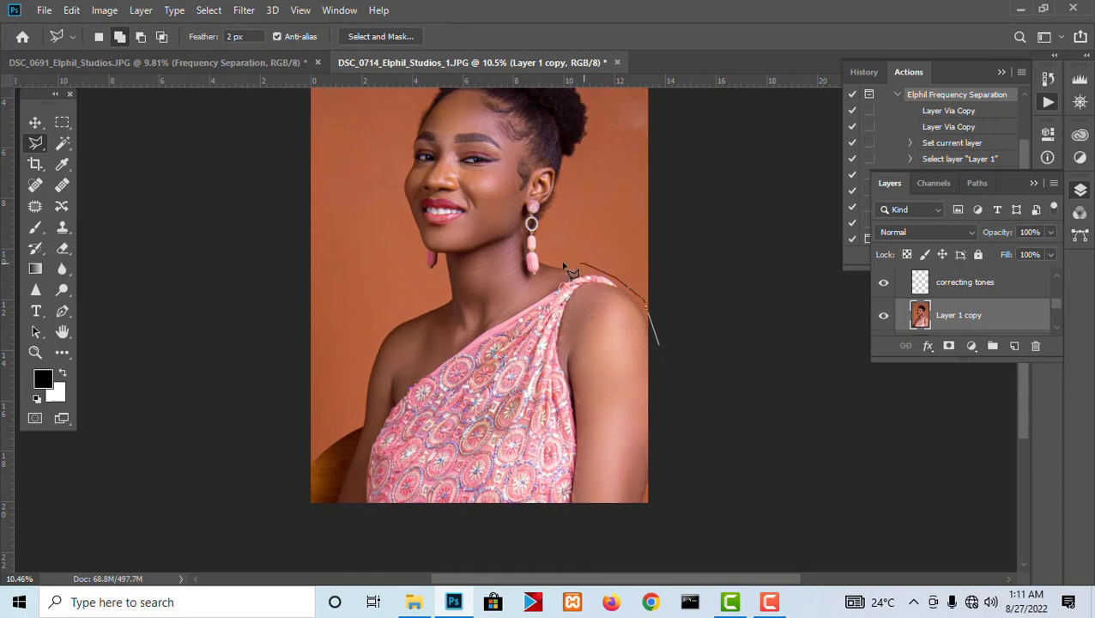
pyautogui.scroll(3, 554, 255)
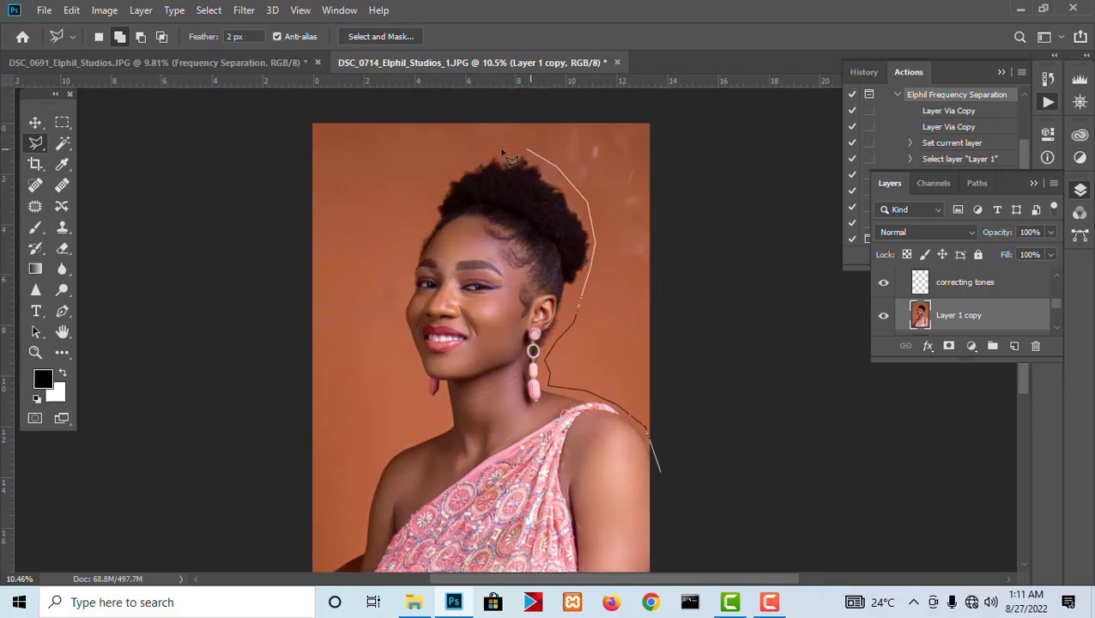
pyautogui.click(464, 162)
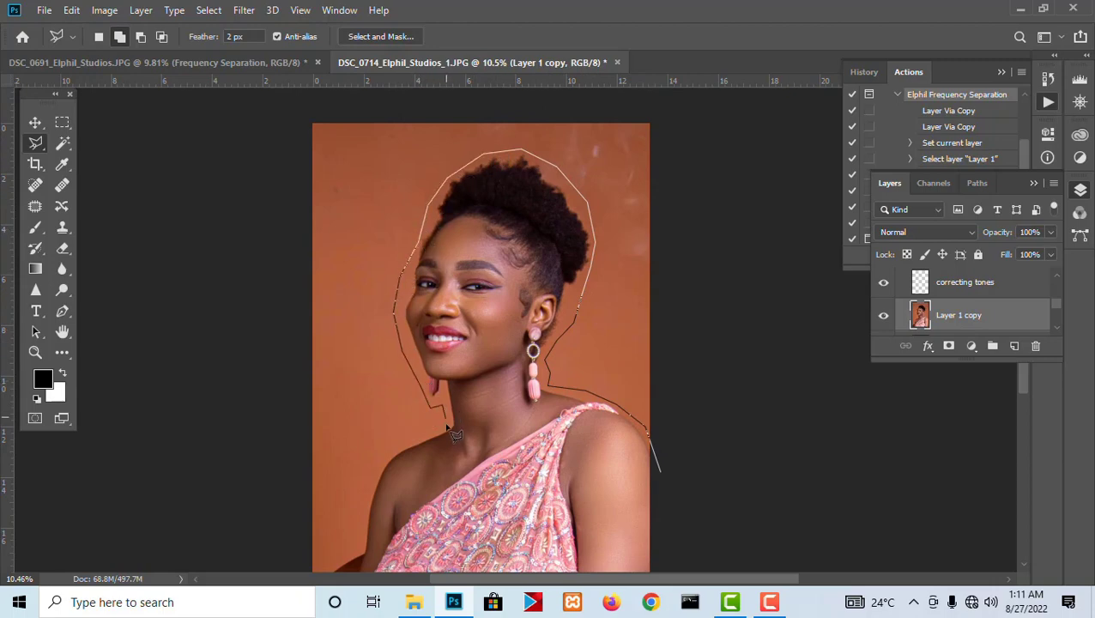
pyautogui.moveTo(426, 429); pyautogui.dragTo(525, 350)
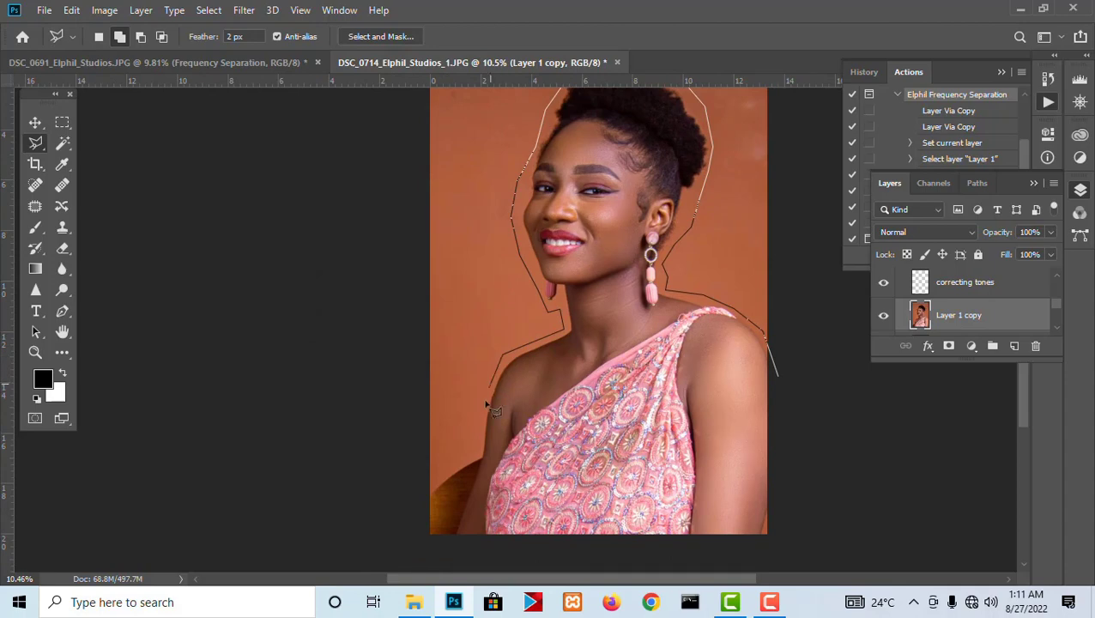
pyautogui.moveTo(400, 519); pyautogui.dragTo(403, 356)
pyautogui.click(377, 419)
pyautogui.click(478, 444)
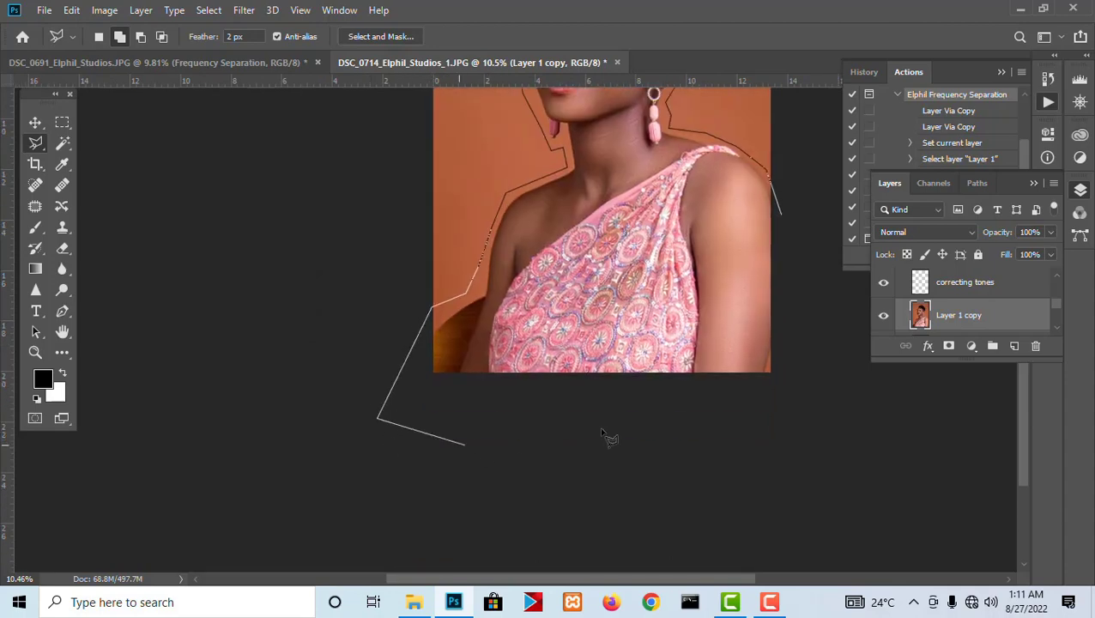
pyautogui.click(795, 404)
pyautogui.doubleClick(814, 376)
# Step: Fill the selected area with Content-Aware contents in Normal mode at 100% opacity, and deselect
pyautogui.rightClick(705, 276)
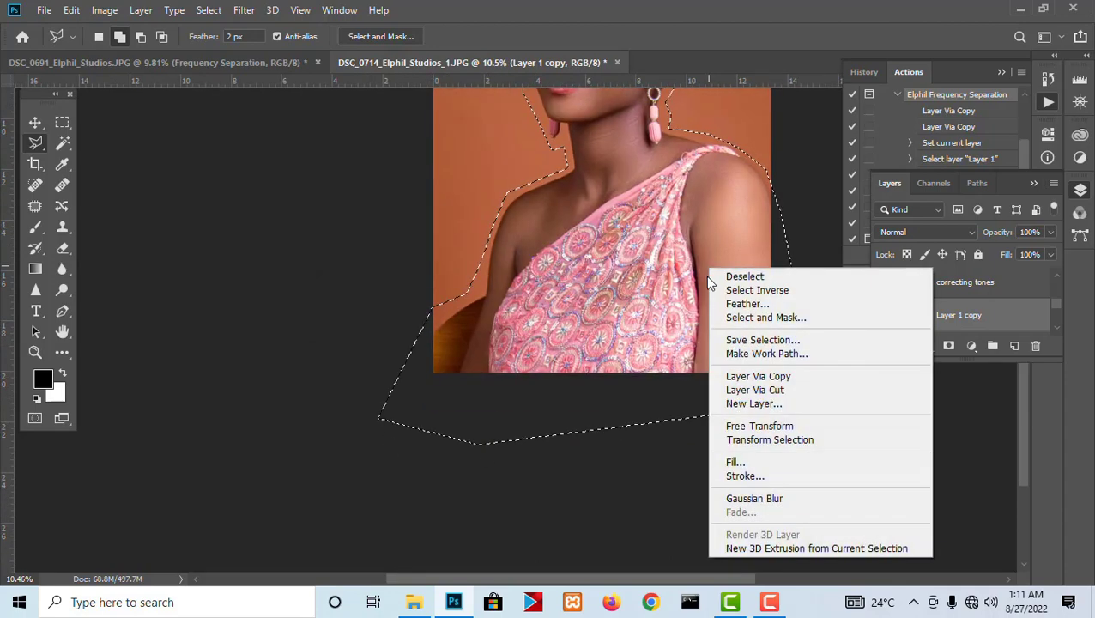
pyautogui.click(740, 458)
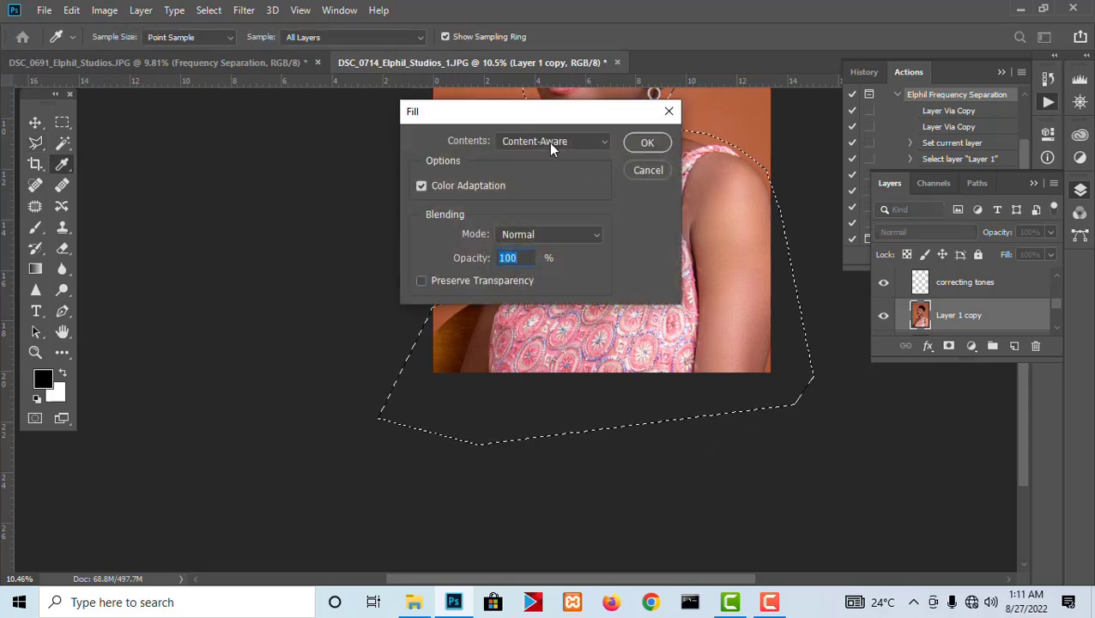
pyautogui.click(550, 142)
pyautogui.click(531, 213)
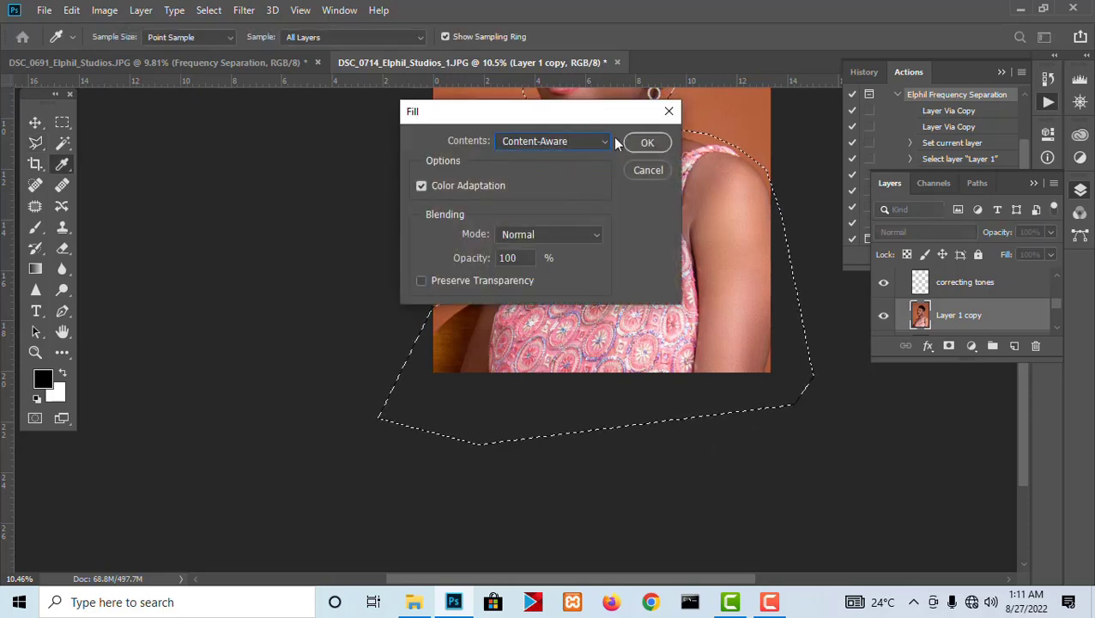
pyautogui.click(654, 146)
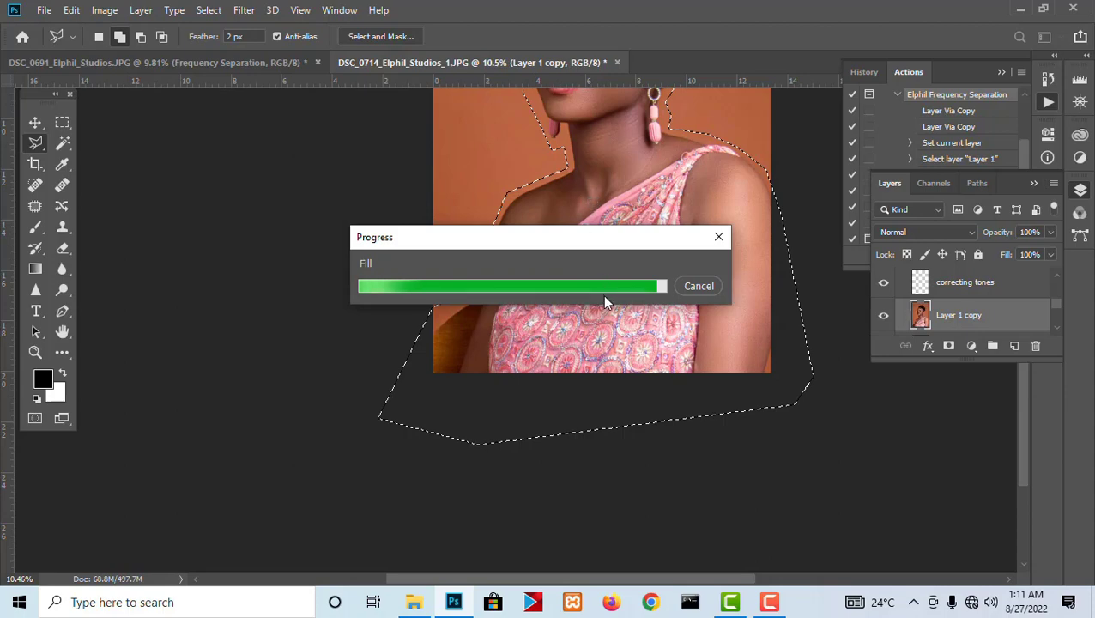
pyautogui.scroll(-3, 549, 333)
pyautogui.scroll(2, 527, 299)
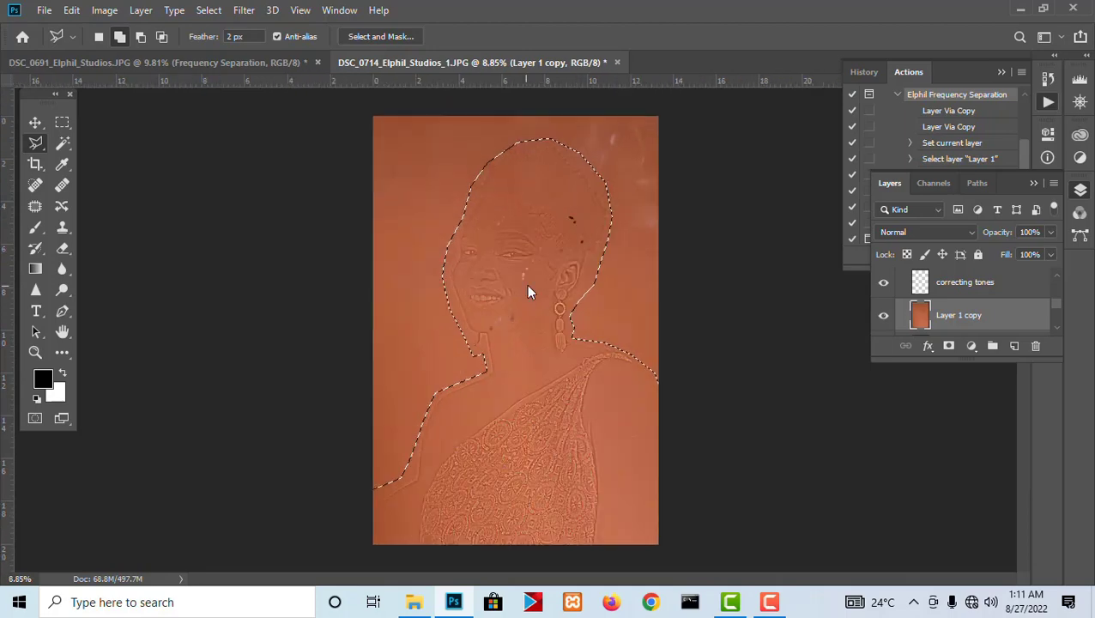
pyautogui.rightClick(526, 294)
pyautogui.click(554, 297)
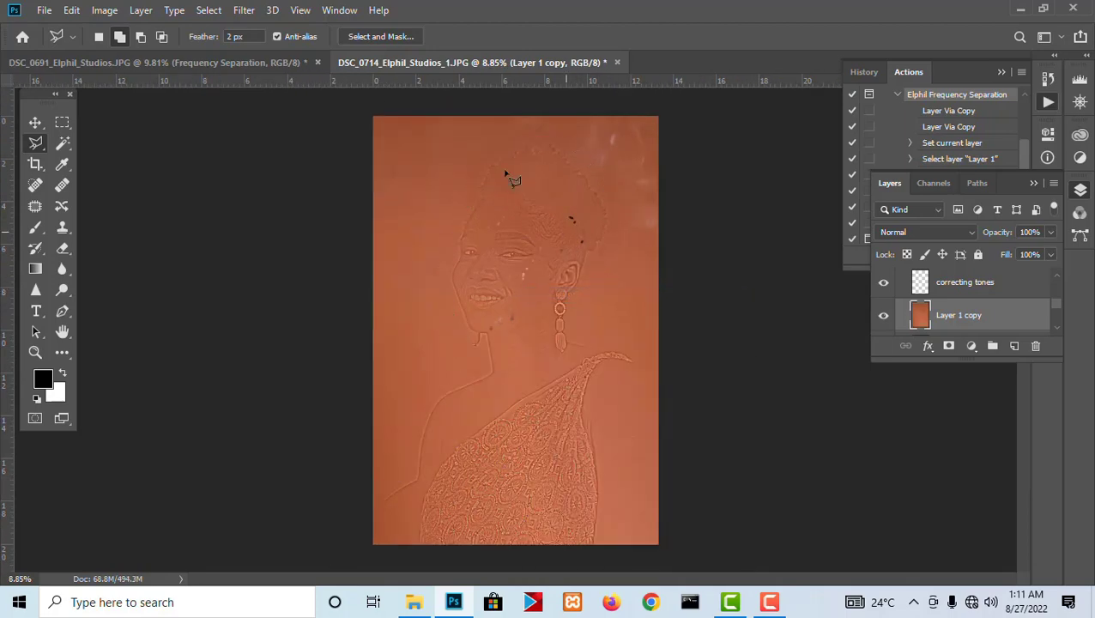
# Step: Apply a strong Gaussian Blur, with a radius above 20 pixels, to Layer 1 copy
pyautogui.click(241, 12)
pyautogui.moveTo(344, 192)
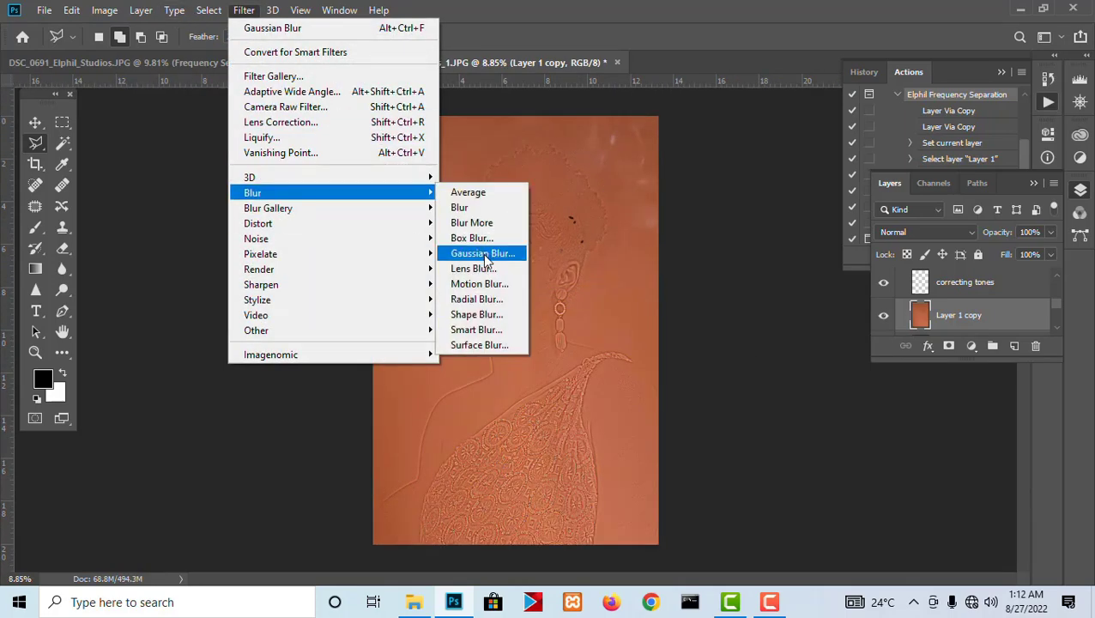
pyautogui.click(483, 254)
pyautogui.moveTo(691, 144); pyautogui.dragTo(761, 181)
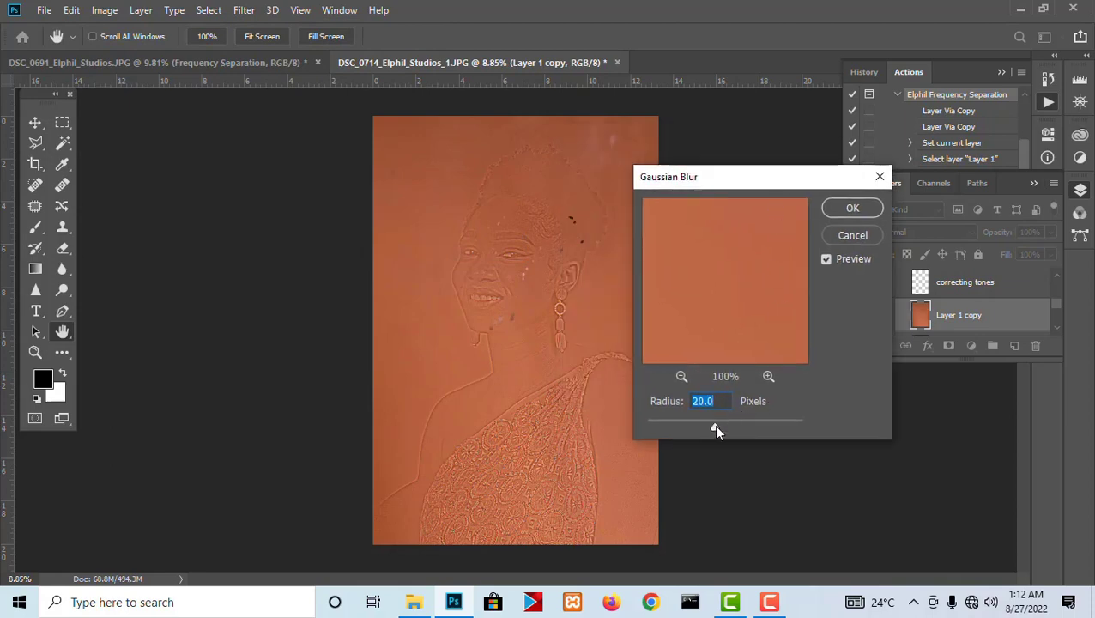
pyautogui.moveTo(745, 425); pyautogui.dragTo(761, 425)
pyautogui.click(850, 209)
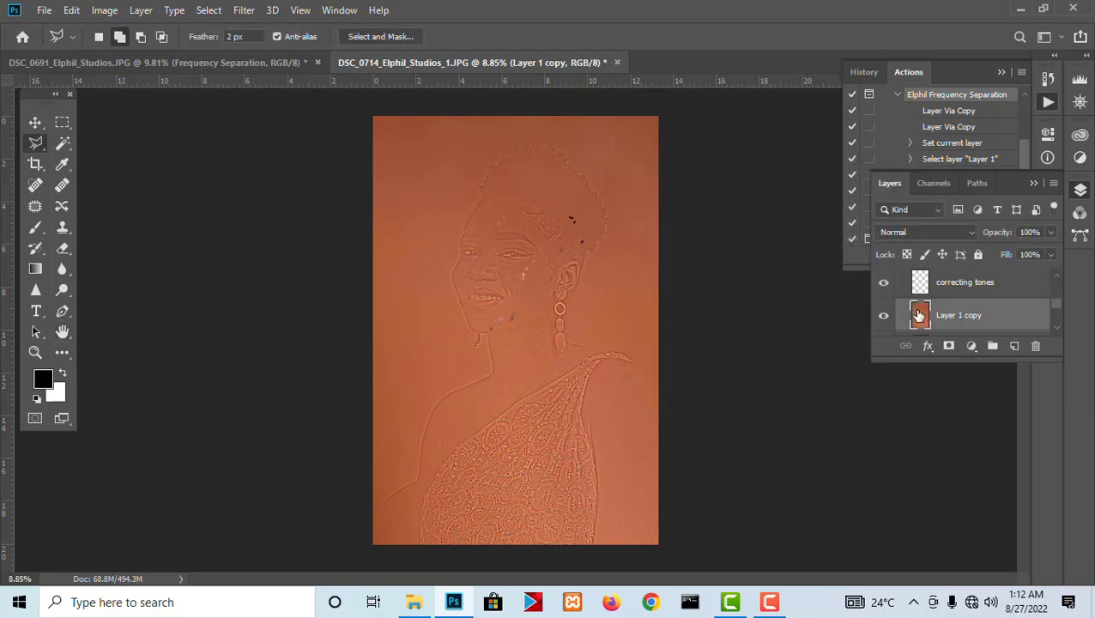
# Step: Hide Layer 1 copy and make Layer 1 the active layer
pyautogui.click(884, 316)
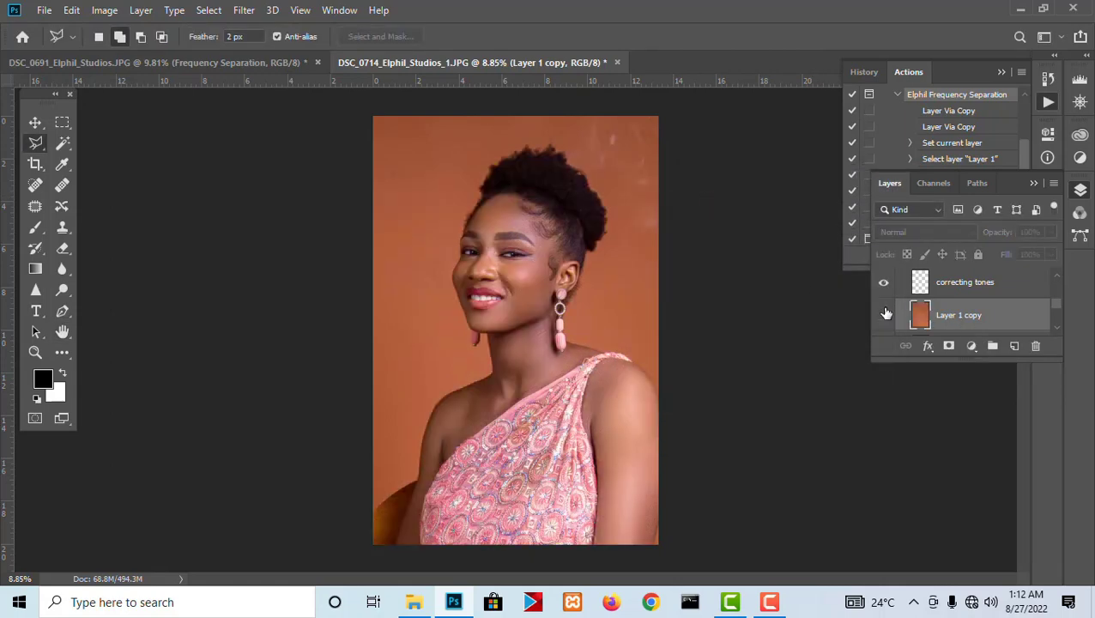
pyautogui.scroll(-1, 966, 324)
pyautogui.click(959, 311)
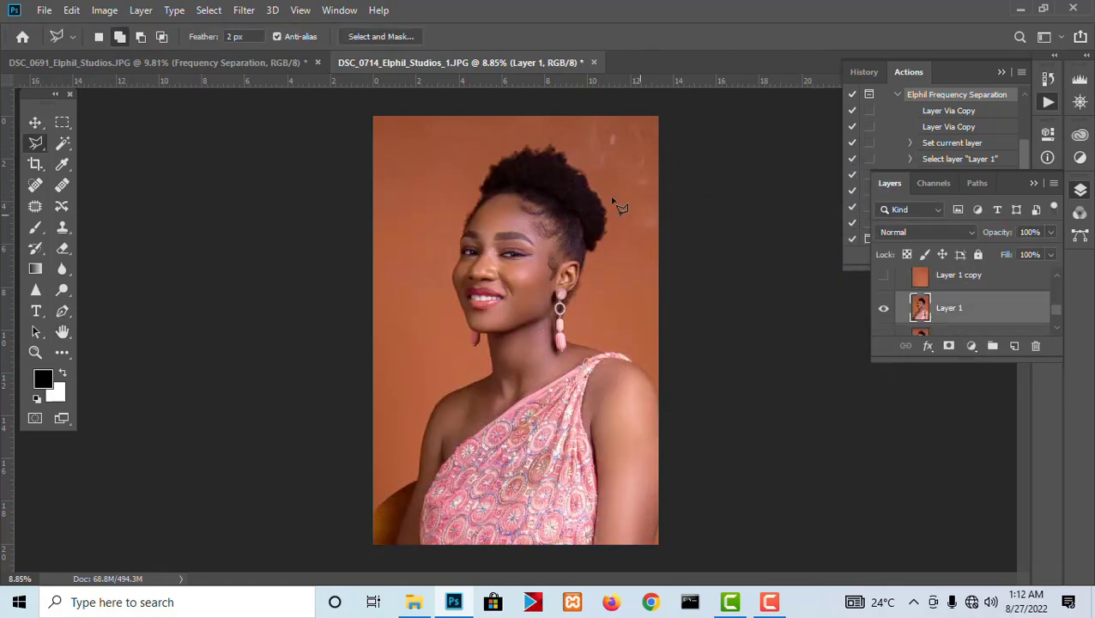
# Step: Select the woman on Layer 1 automatically with Select Subject from the Quick Selection tool
pyautogui.rightClick(66, 145)
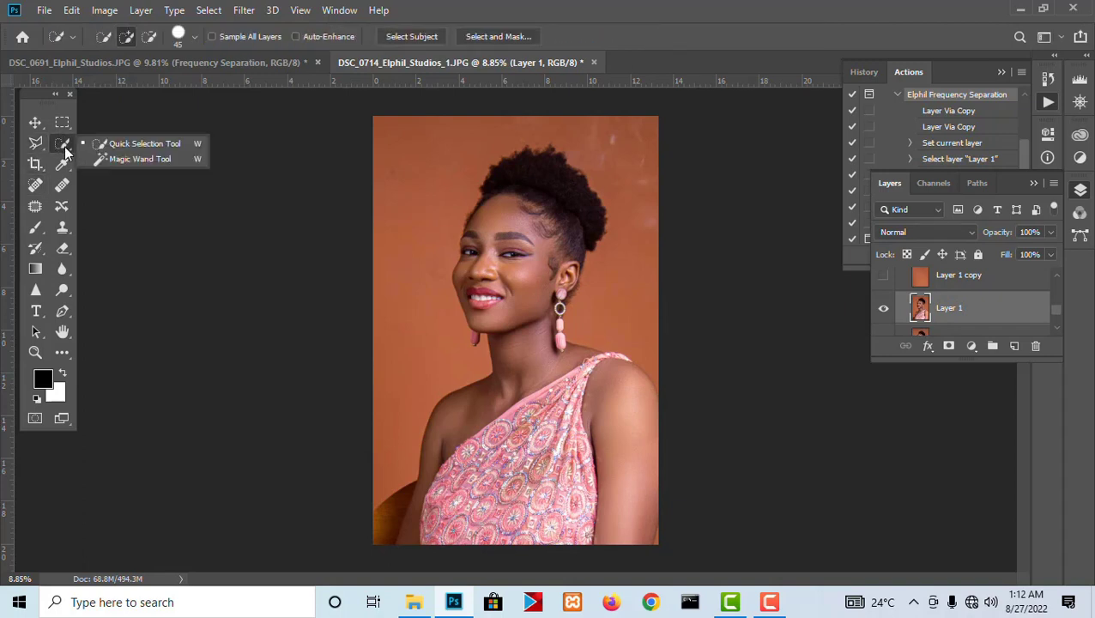
pyautogui.click(116, 146)
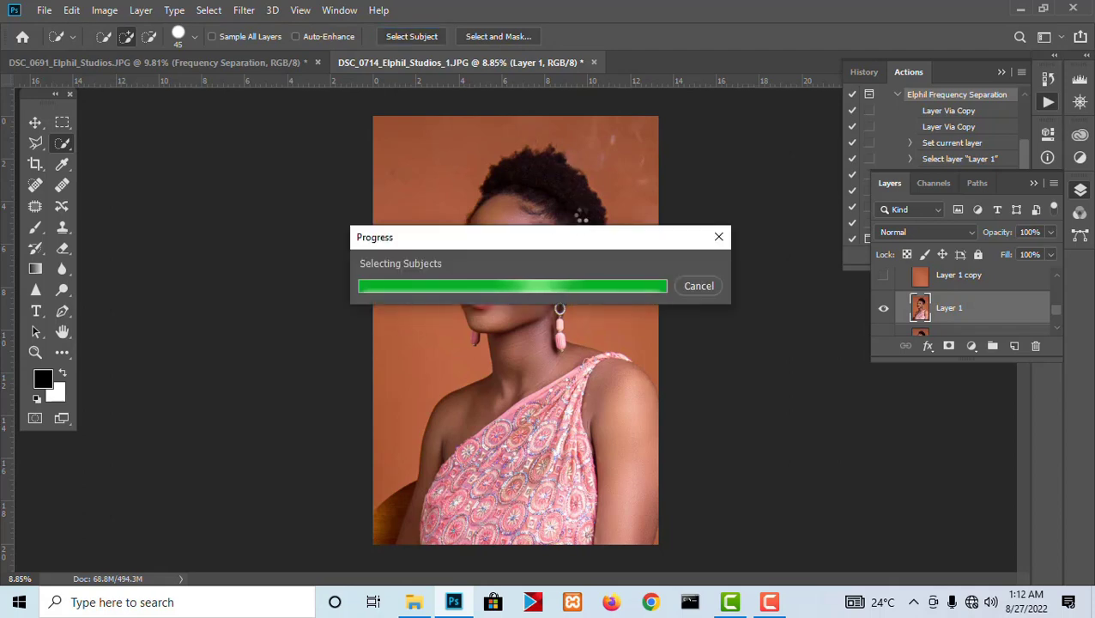
pyautogui.scroll(10, 462, 336)
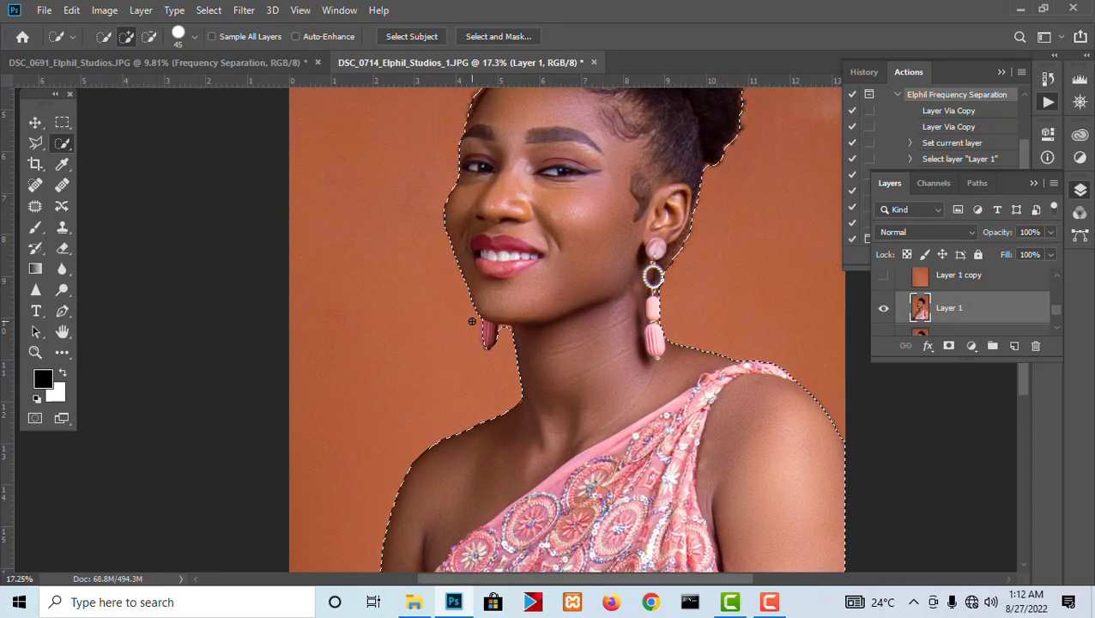
# Step: Subtract the wooden chair beside the woman's arm from the selection, using the Polygonal Lasso with 0 px feather
pyautogui.moveTo(537, 444); pyautogui.dragTo(626, 23)
pyautogui.scroll(3, 288, 240)
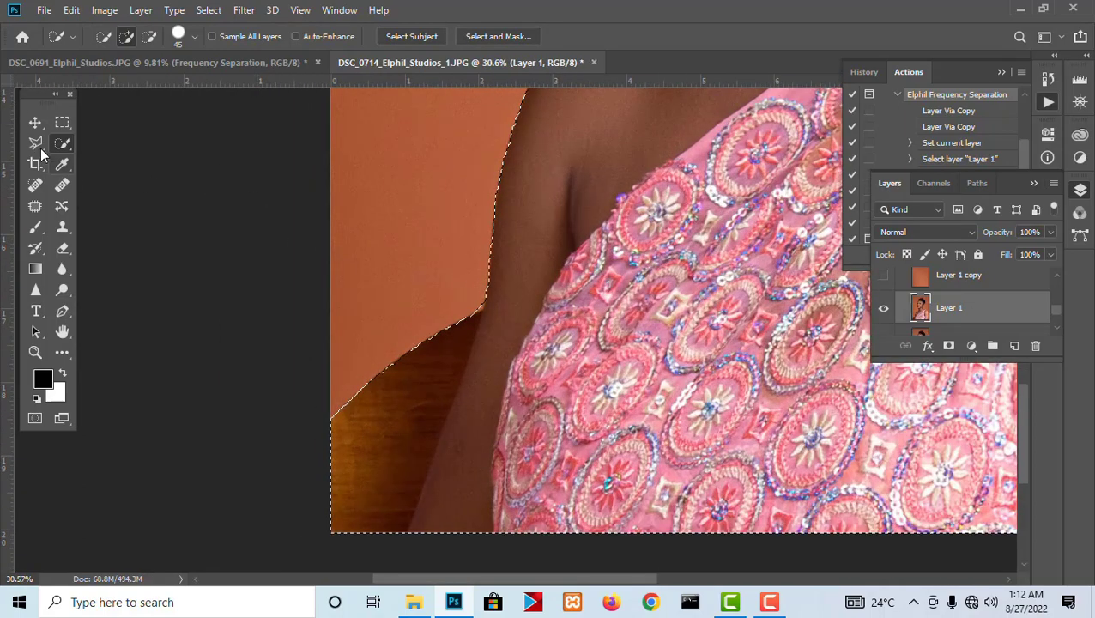
pyautogui.click(34, 146)
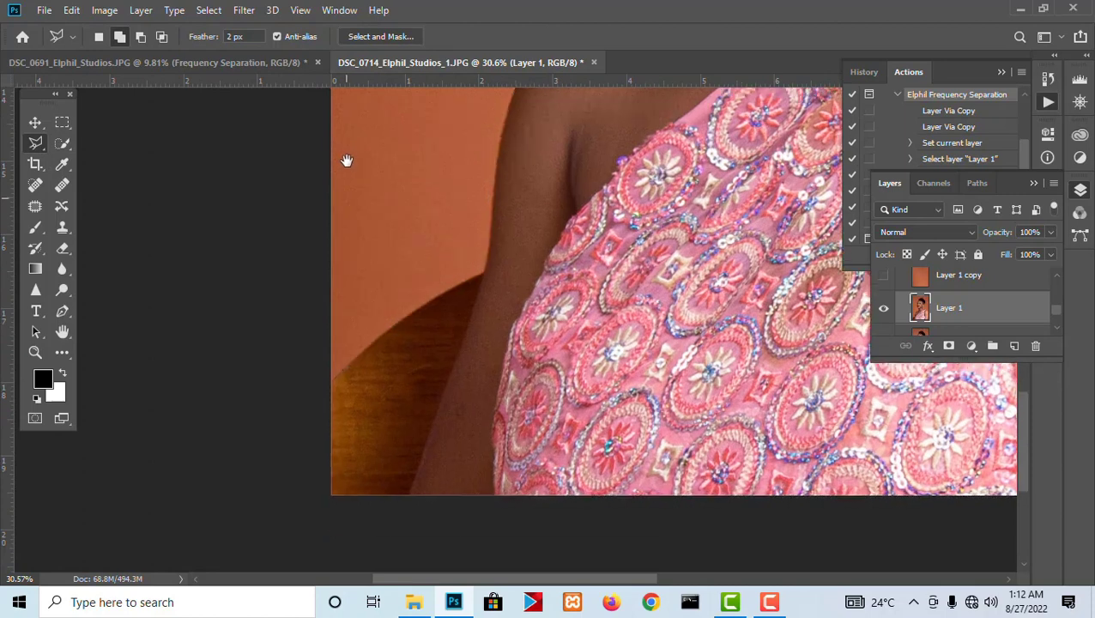
pyautogui.scroll(-1, 347, 171)
pyautogui.click(234, 36)
pyautogui.write('0')
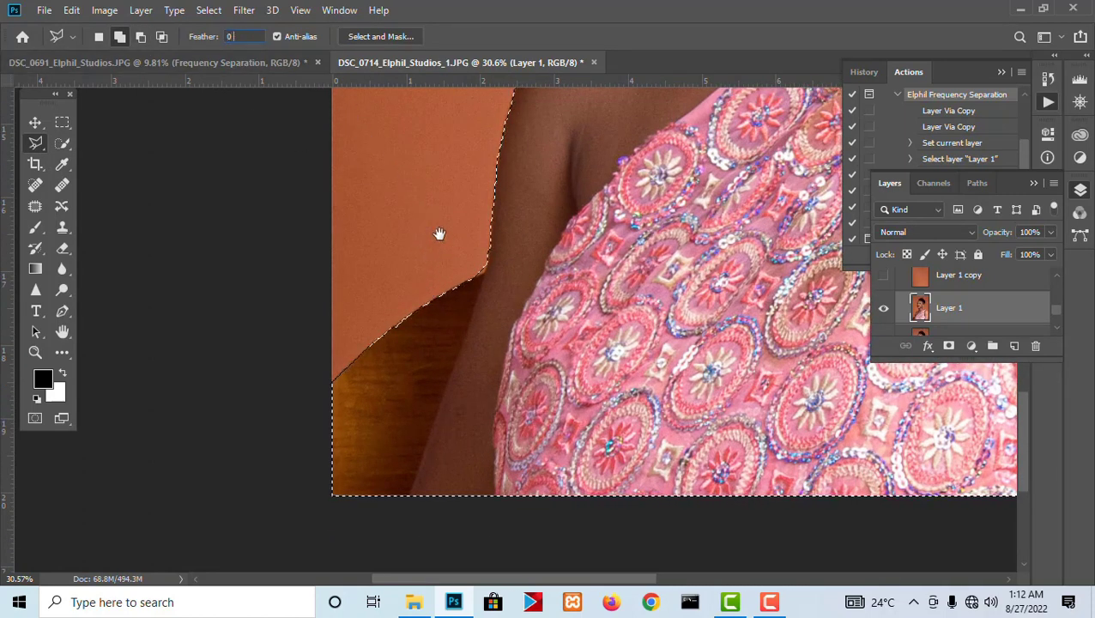
pyautogui.scroll(-1, 430, 240)
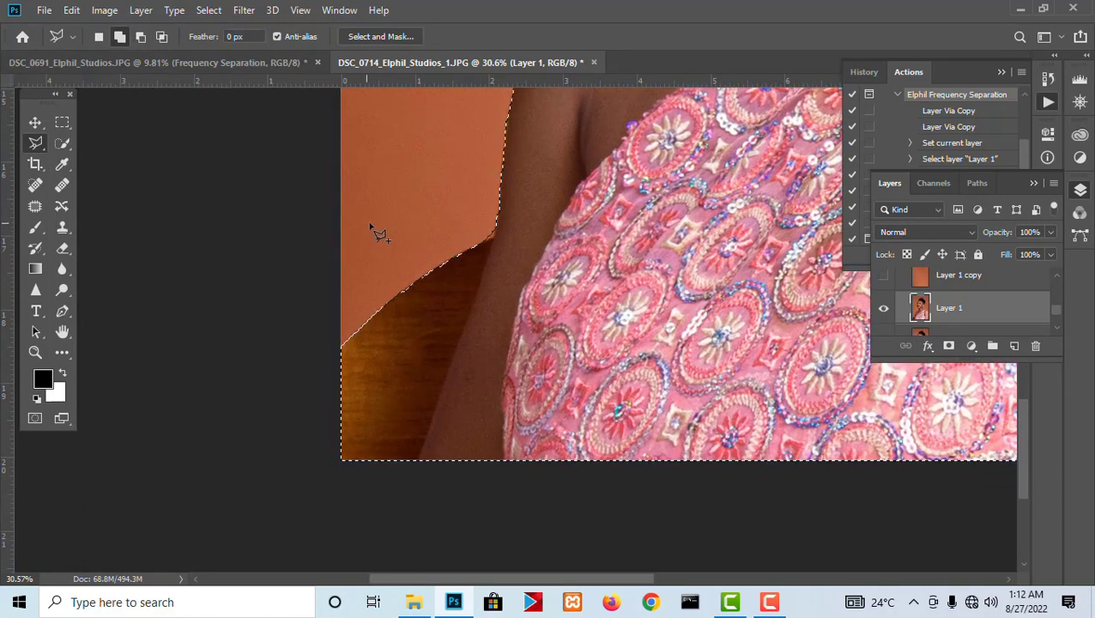
pyautogui.click(438, 177)
pyautogui.click(494, 196)
pyautogui.click(495, 182)
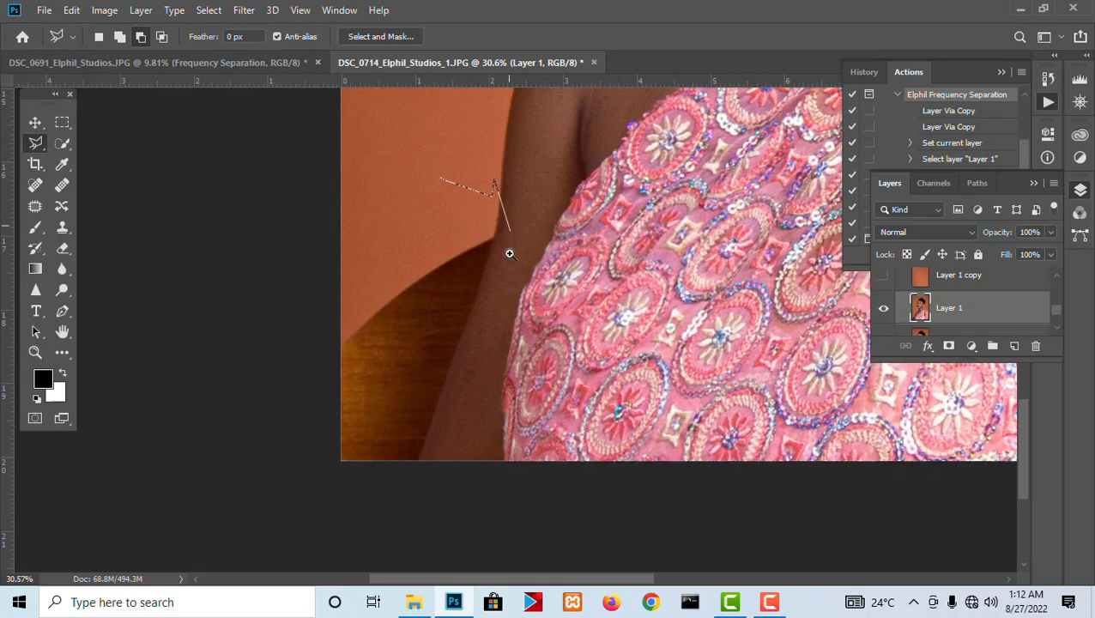
pyautogui.scroll(2, 506, 259)
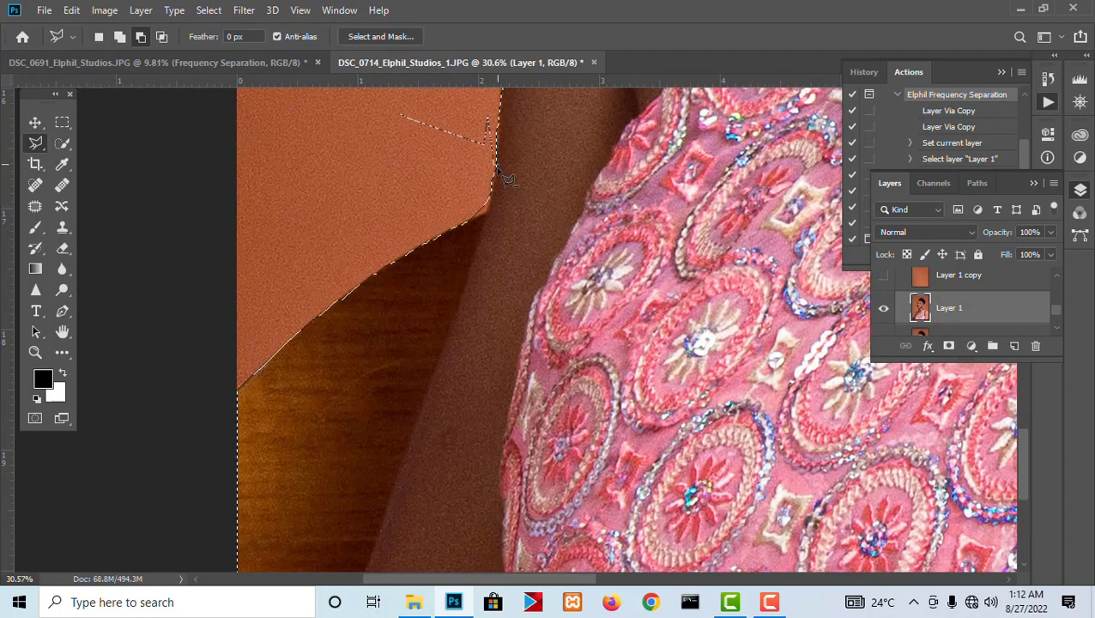
pyautogui.click(476, 261)
pyautogui.click(430, 388)
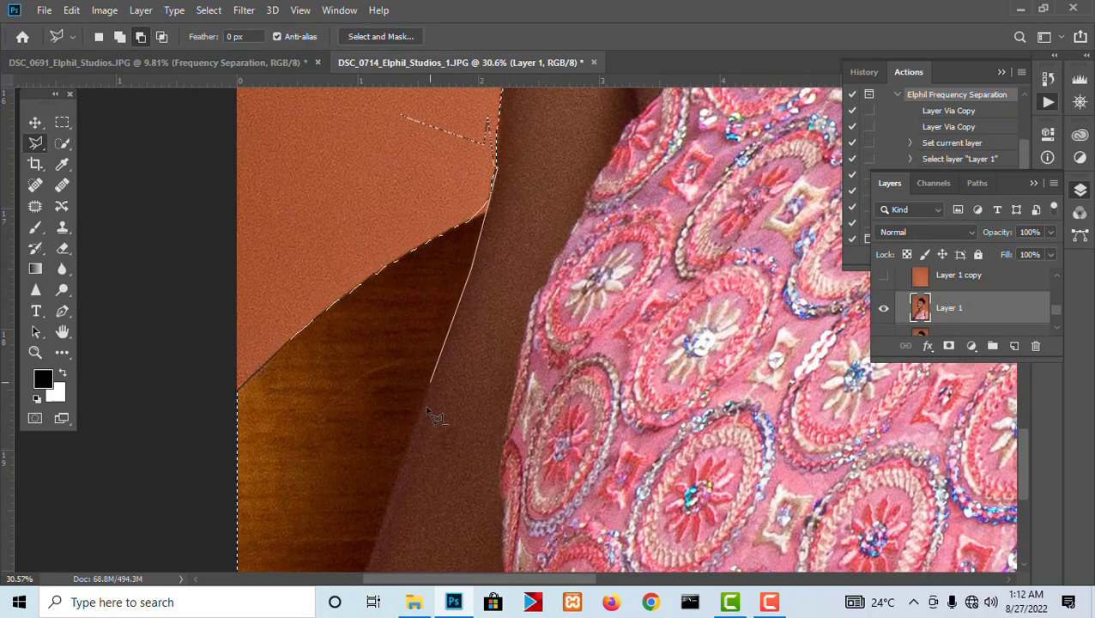
pyautogui.moveTo(427, 420); pyautogui.dragTo(514, 136)
pyautogui.click(447, 314)
pyautogui.click(378, 364)
pyautogui.moveTo(285, 381); pyautogui.dragTo(298, 542)
pyautogui.click(274, 409)
pyautogui.click(302, 233)
pyautogui.moveTo(363, 149); pyautogui.dragTo(331, 282)
pyautogui.doubleClick(382, 246)
# Step: Try to correct the selection edge where the arm meets the chair by subtracting a Polygonal Lasso area
pyautogui.moveTo(504, 164); pyautogui.dragTo(487, 290)
pyautogui.scroll(-5, 392, 193)
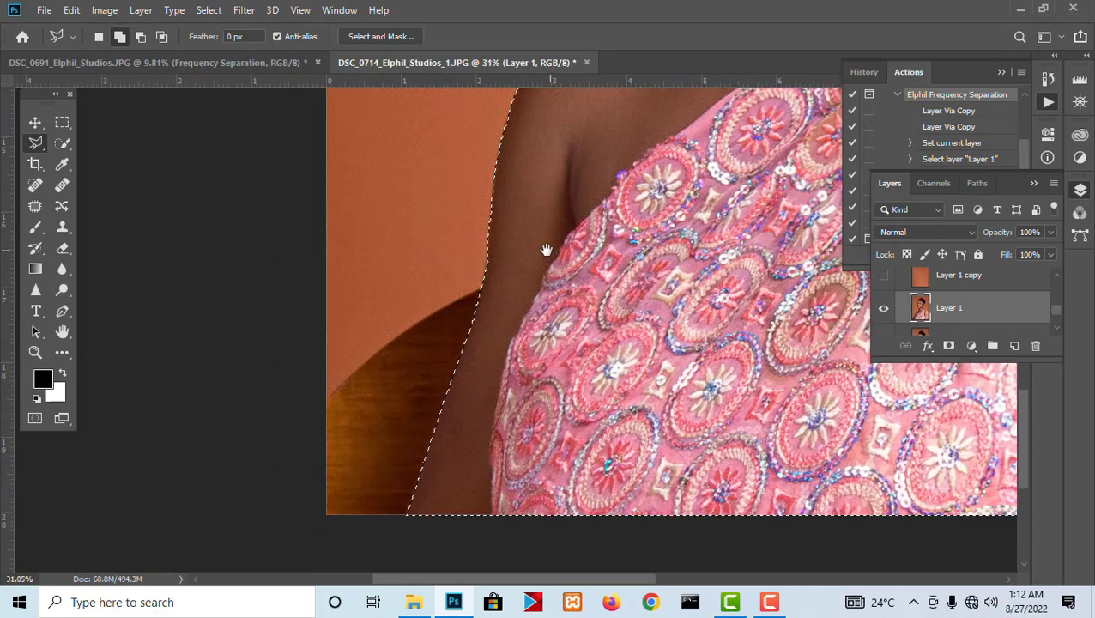
pyautogui.moveTo(548, 249); pyautogui.dragTo(542, 240)
pyautogui.scroll(5, 487, 263)
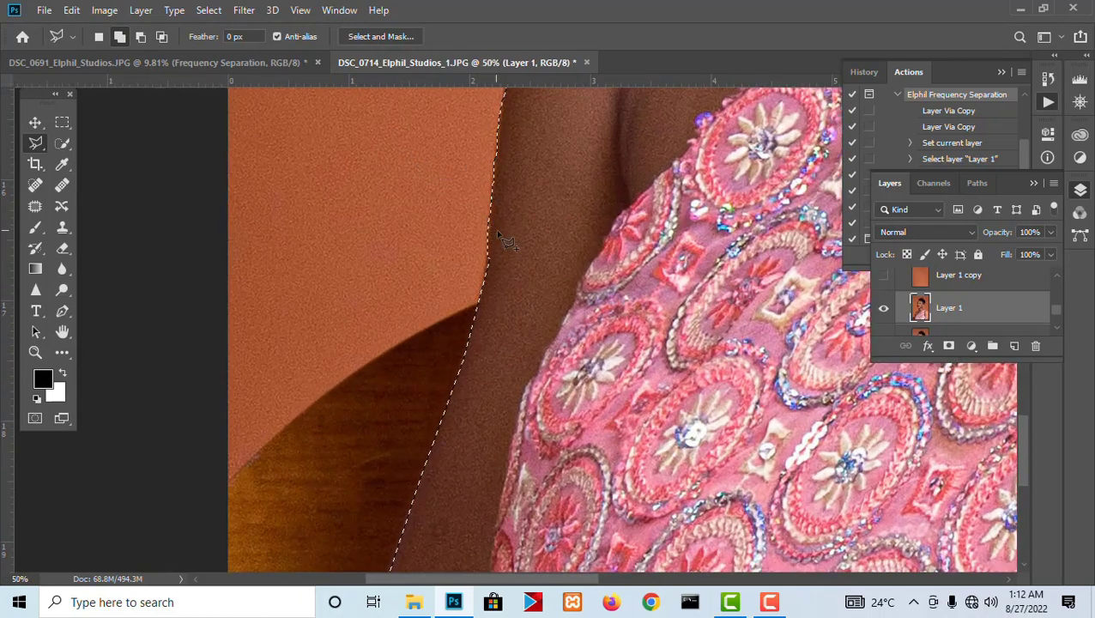
pyautogui.press('alt')
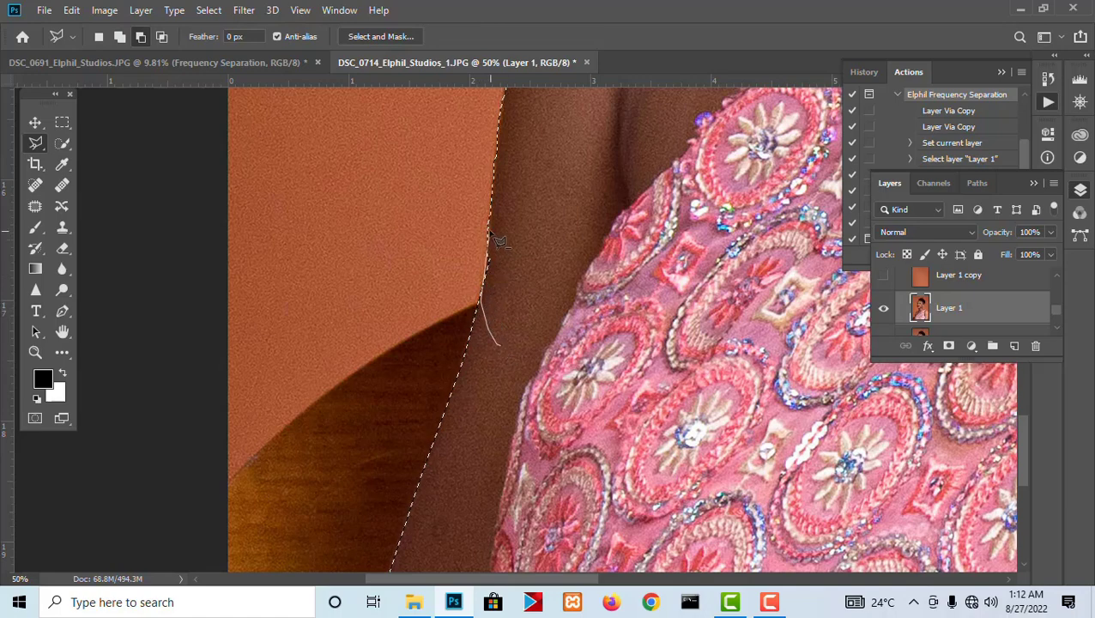
pyautogui.doubleClick(589, 224)
pyautogui.scroll(-2, 590, 216)
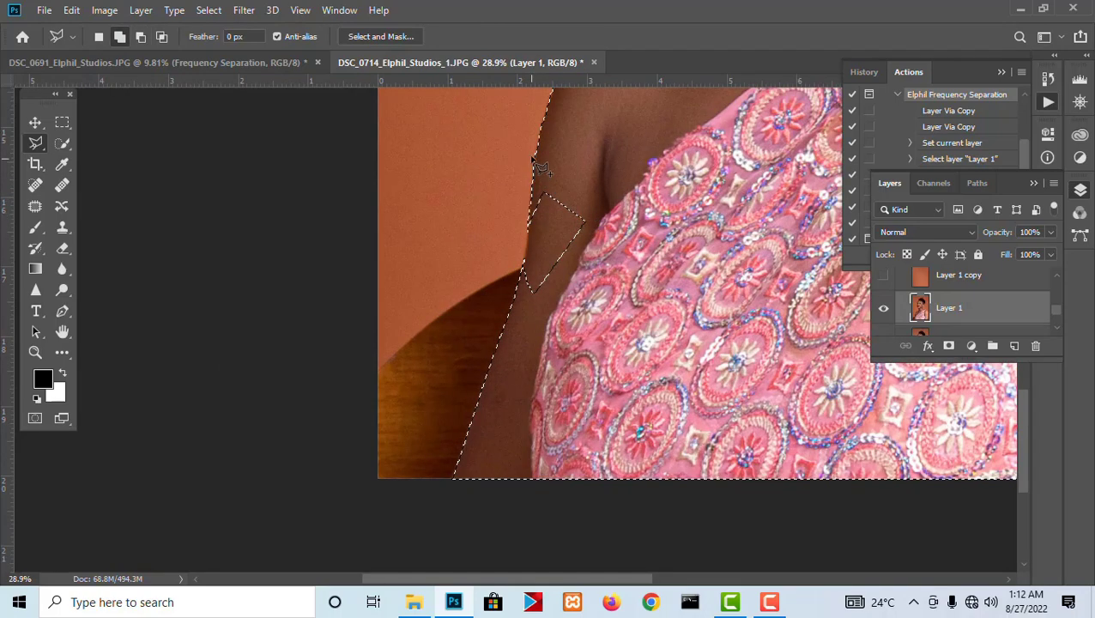
# Step: Add the missing sliver of arm just above the chair to the selection with the Polygonal Lasso
pyautogui.scroll(1, 532, 158)
pyautogui.scroll(2, 566, 221)
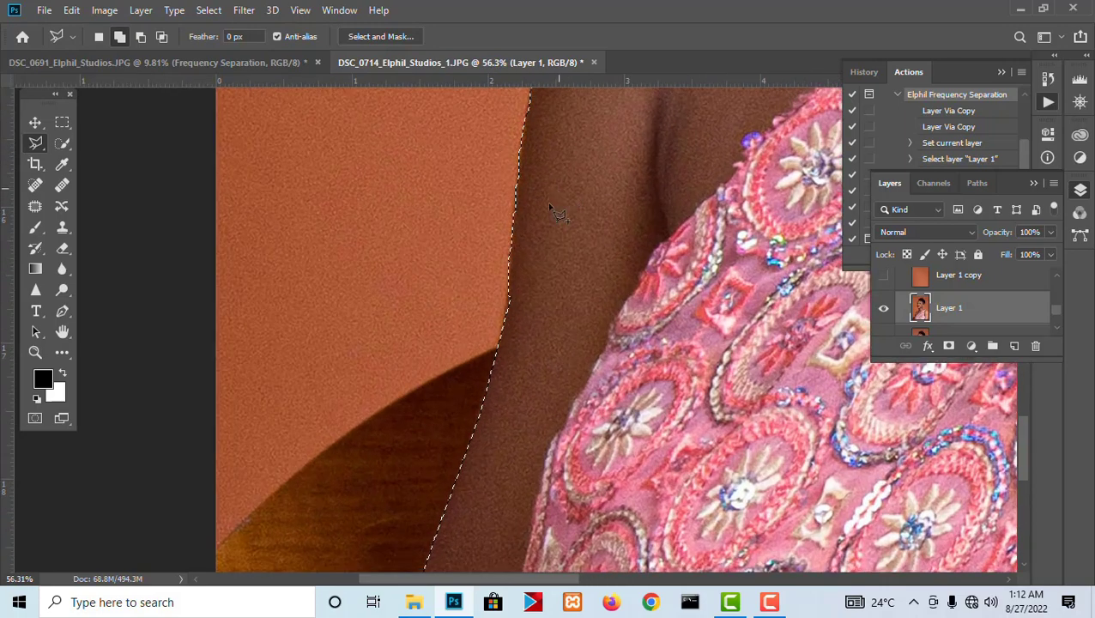
pyautogui.click(558, 189)
pyautogui.click(510, 288)
pyautogui.click(504, 332)
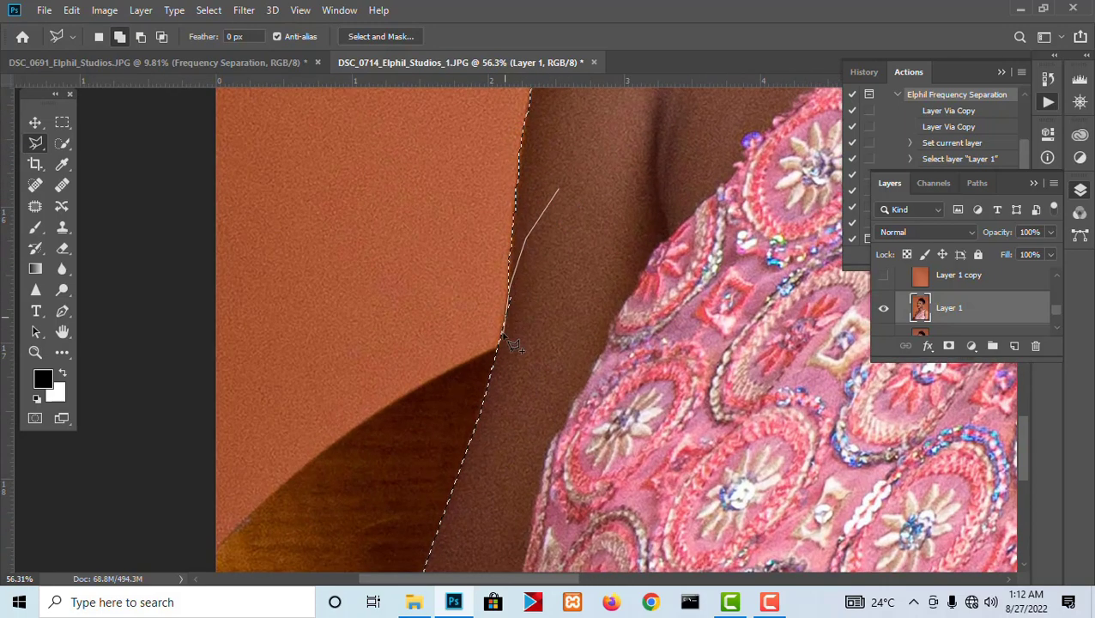
pyautogui.click(512, 373)
pyautogui.doubleClick(612, 351)
# Step: Subtract the small background wedge beside the arm at the image's lower corner from the selection with the Polygonal Lasso
pyautogui.scroll(-5, 603, 322)
pyautogui.moveTo(755, 273); pyautogui.dragTo(450, 206)
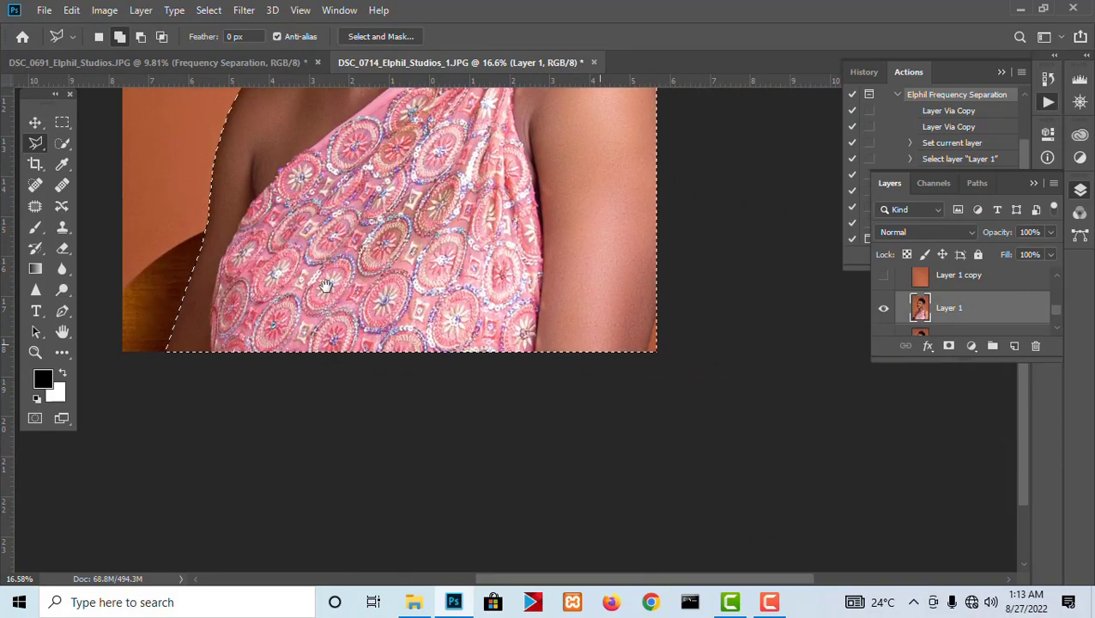
pyautogui.scroll(2, 664, 299)
pyautogui.scroll(4, 670, 306)
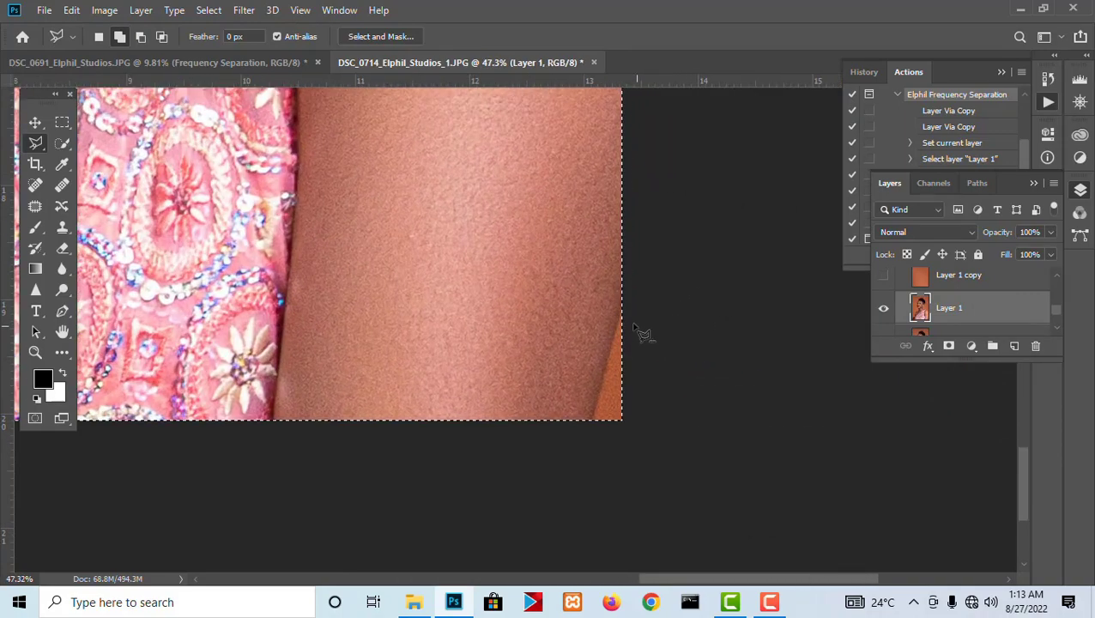
pyautogui.click(626, 284)
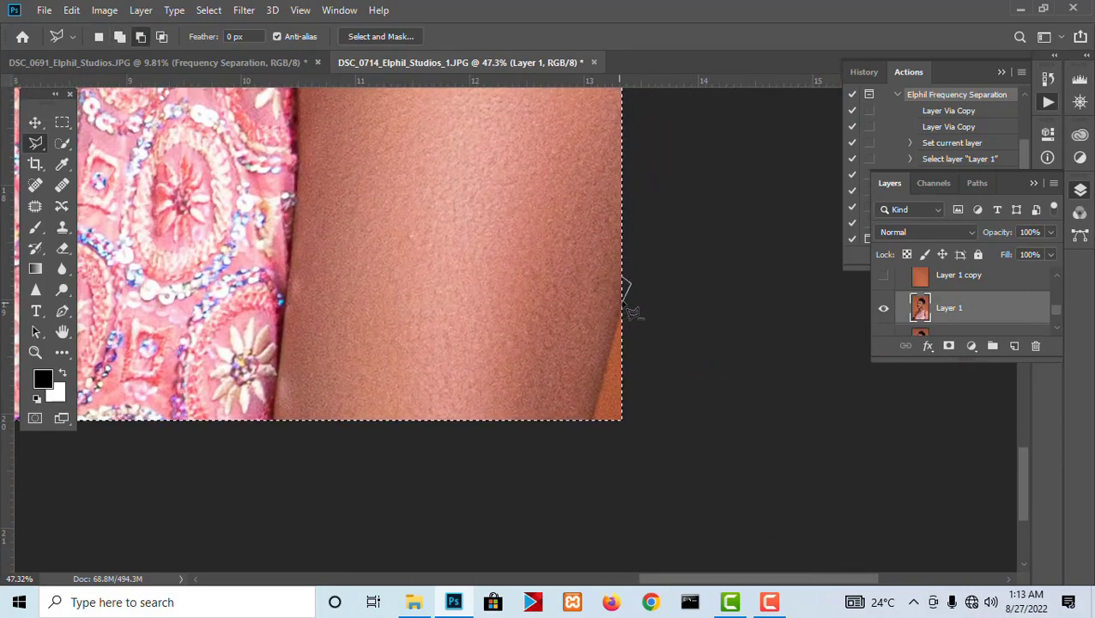
pyautogui.click(606, 360)
pyautogui.click(586, 443)
pyautogui.click(648, 467)
pyautogui.doubleClick(710, 324)
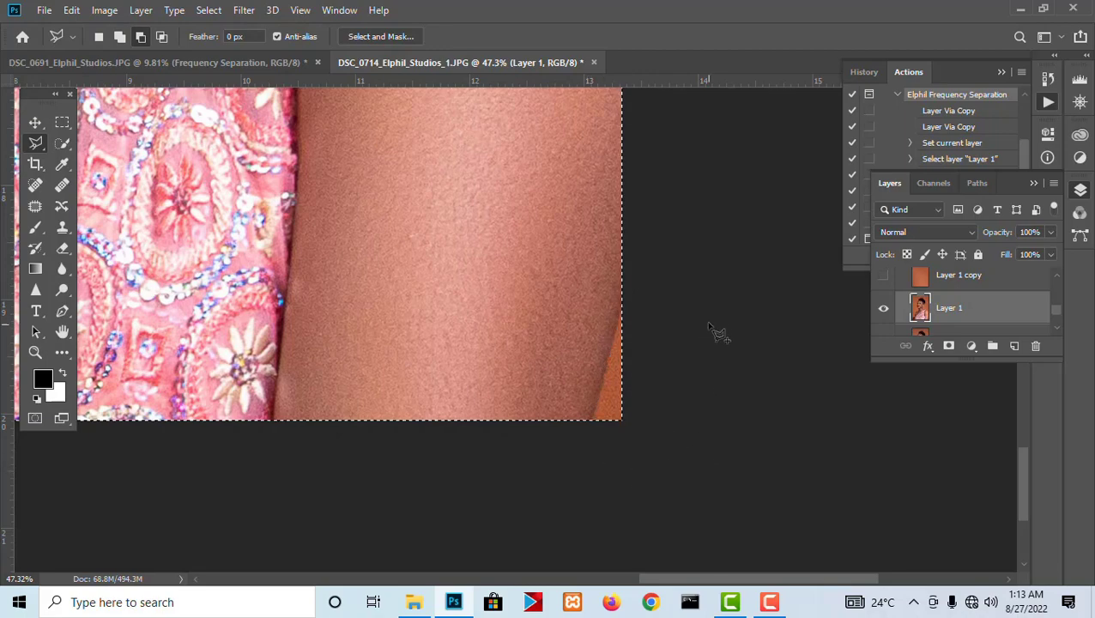
# Step: Add the missing strip of skin along the outer shoulder curve, beyond the dress strap, to the selection with the Polygonal Lasso
pyautogui.scroll(-5, 708, 315)
pyautogui.moveTo(627, 404); pyautogui.dragTo(609, 225)
pyautogui.scroll(1, 707, 438)
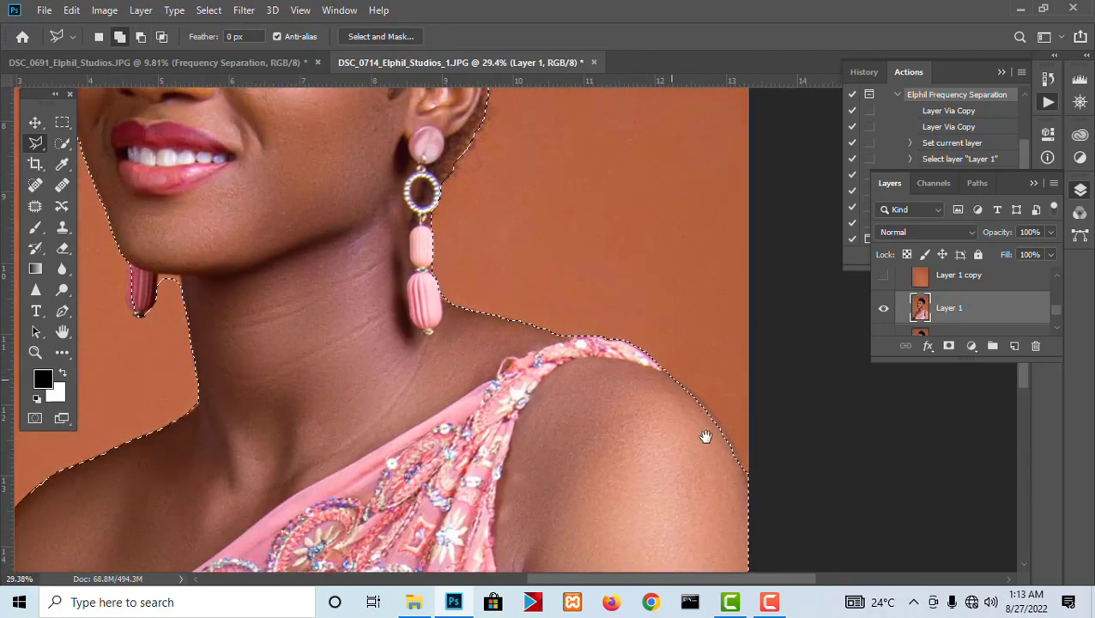
pyautogui.moveTo(711, 446); pyautogui.dragTo(716, 428)
pyautogui.scroll(3, 716, 428)
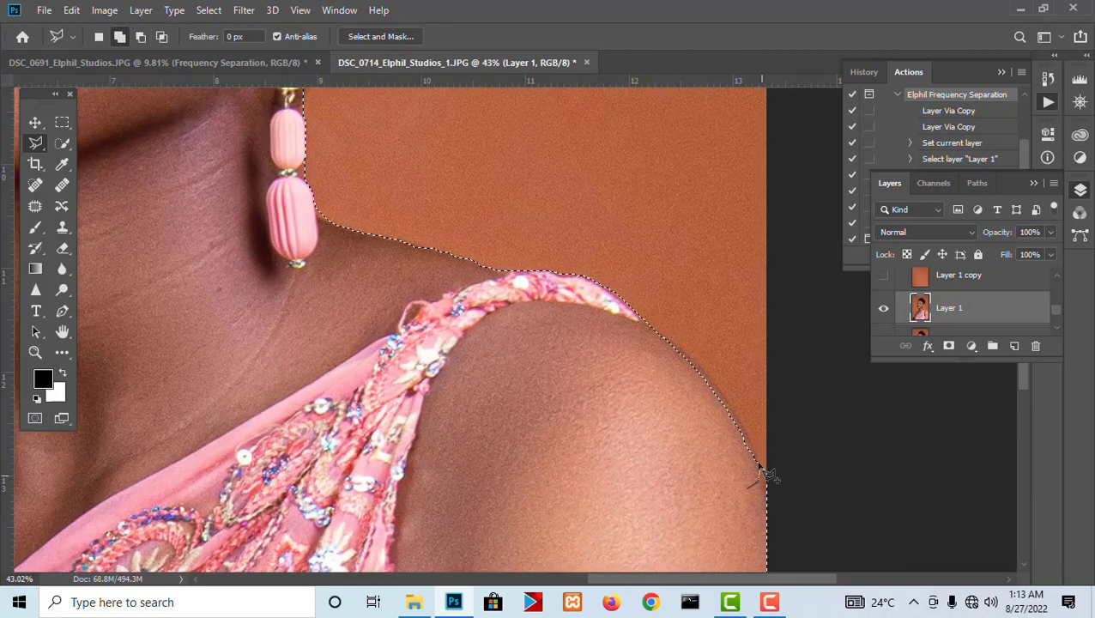
pyautogui.click(736, 417)
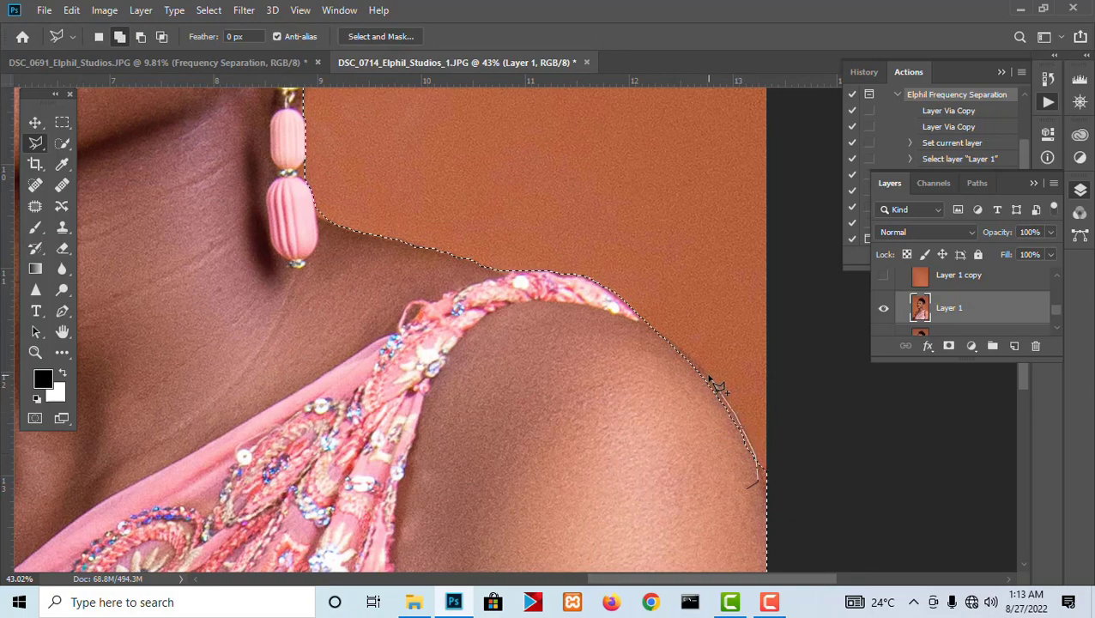
pyautogui.click(712, 383)
pyautogui.click(679, 346)
pyautogui.click(655, 329)
pyautogui.click(630, 308)
pyautogui.click(600, 322)
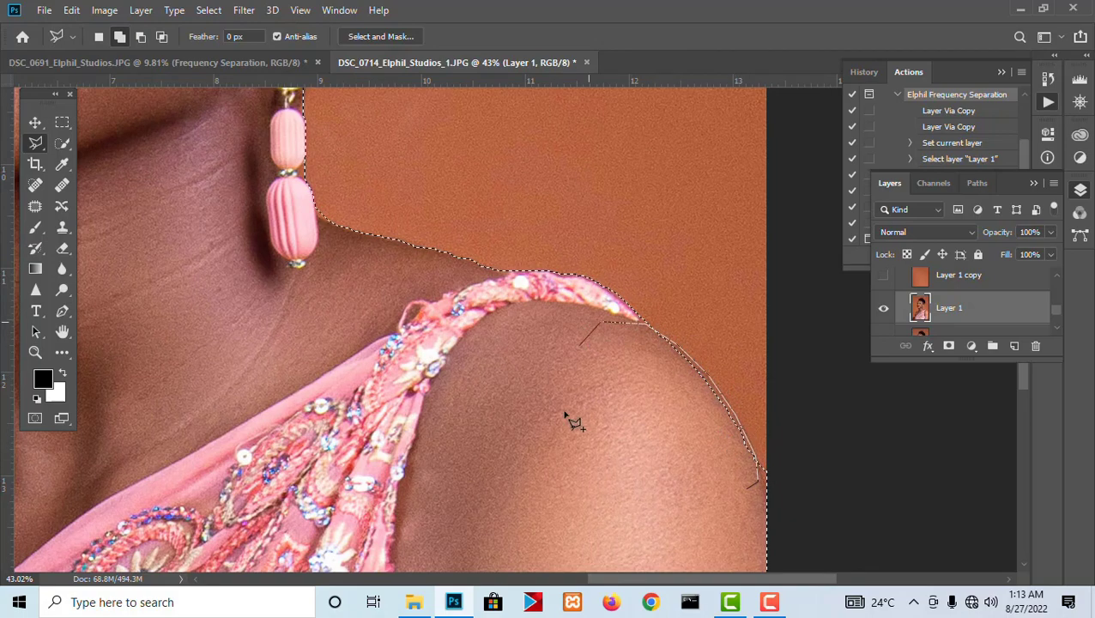
pyautogui.doubleClick(567, 418)
# Step: Subtract the excess background where the shoulder meets the image edge from the selection with the Polygonal Lasso
pyautogui.moveTo(622, 431); pyautogui.dragTo(593, 402)
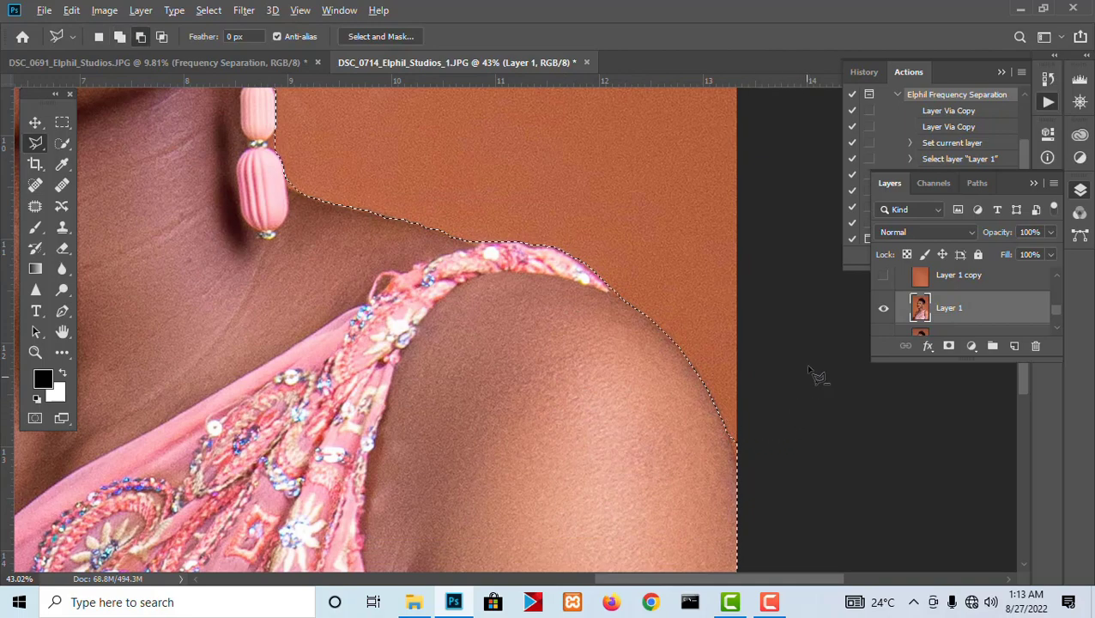
pyautogui.keyDown('alt'); pyautogui.click(742, 376); pyautogui.keyUp('alt')
pyautogui.click(724, 396)
pyautogui.click(724, 422)
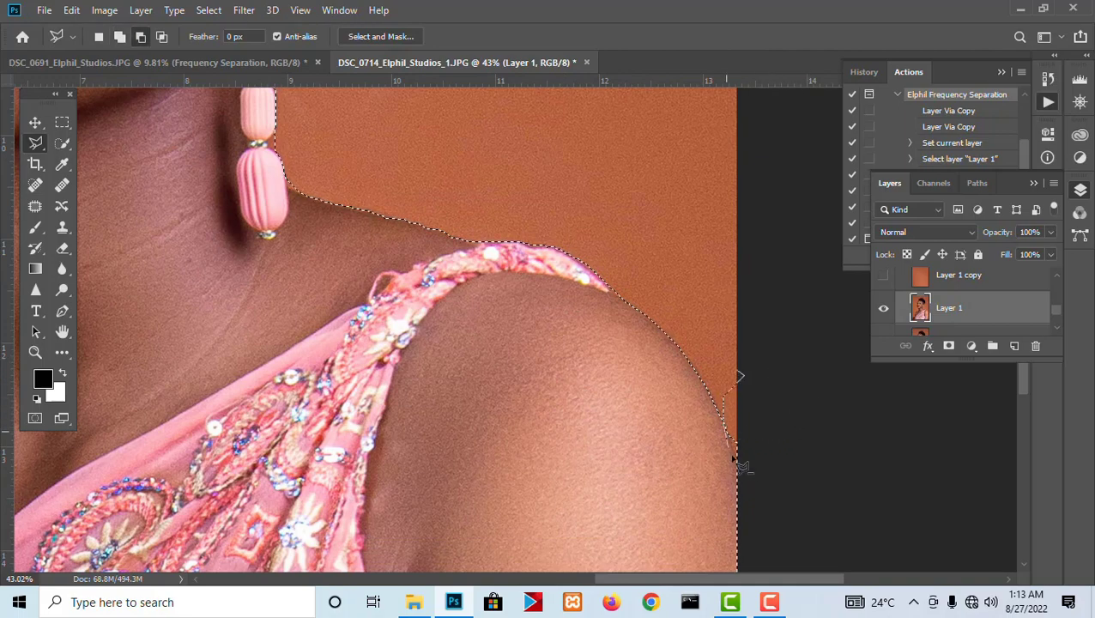
pyautogui.click(754, 505)
pyautogui.doubleClick(765, 420)
# Step: Subtract the thin background strip above the shoulder, between the dress strap and the long earring, from the selection
pyautogui.scroll(-1, 534, 269)
pyautogui.scroll(-2, 519, 282)
pyautogui.scroll(4, 521, 306)
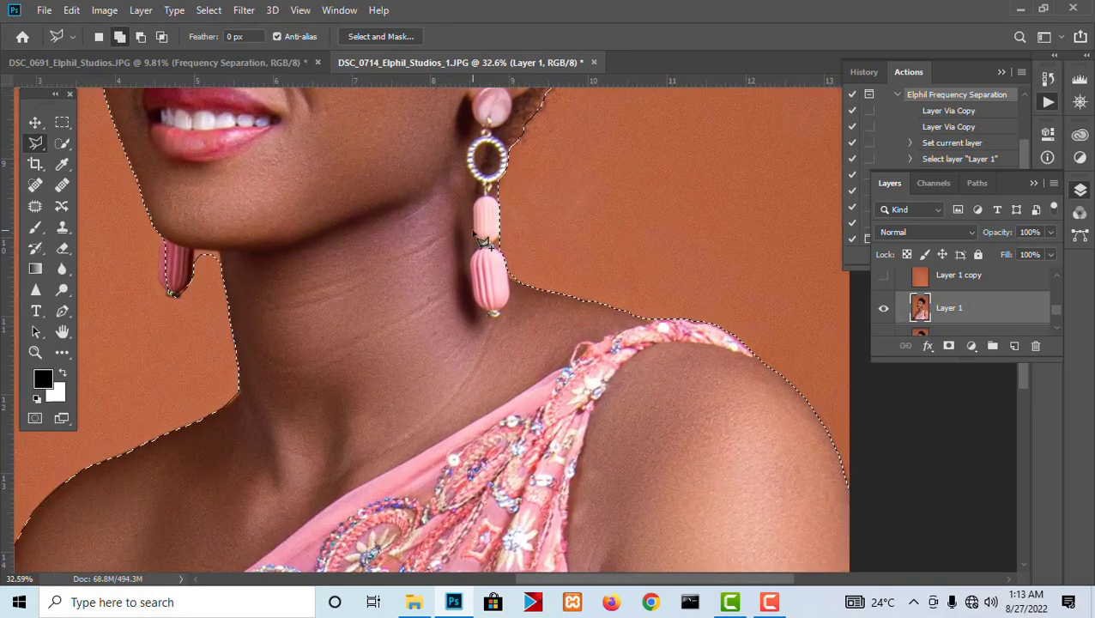
pyautogui.scroll(2, 611, 308)
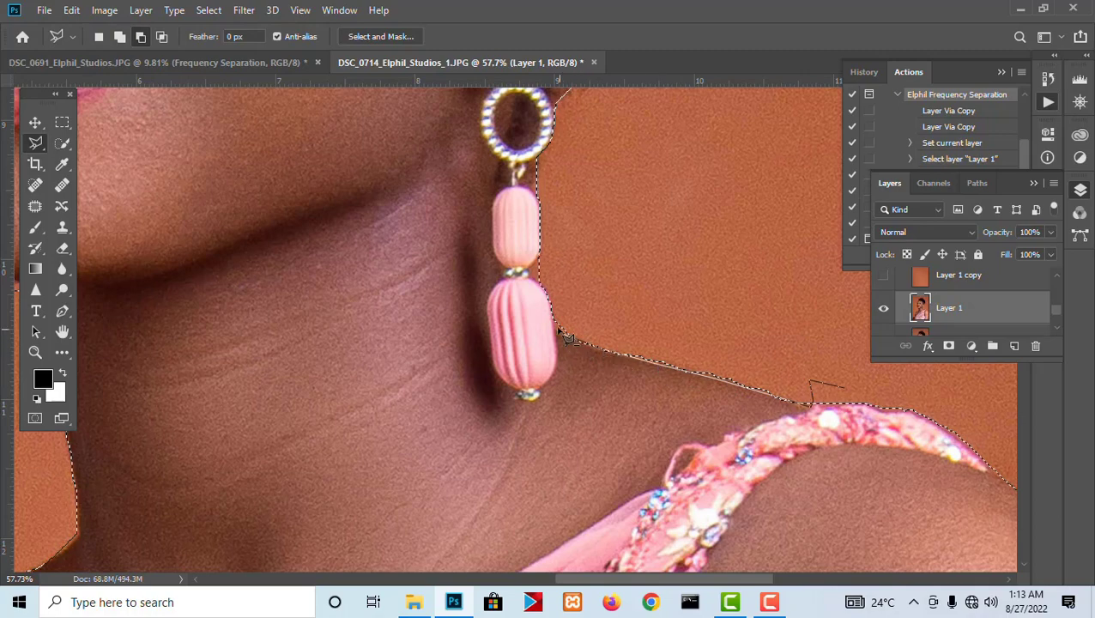
# Step: Subtract the excess background beside the long earring's hoop and upper bead from the selection with the Polygonal Lasso
pyautogui.scroll(5, 655, 252)
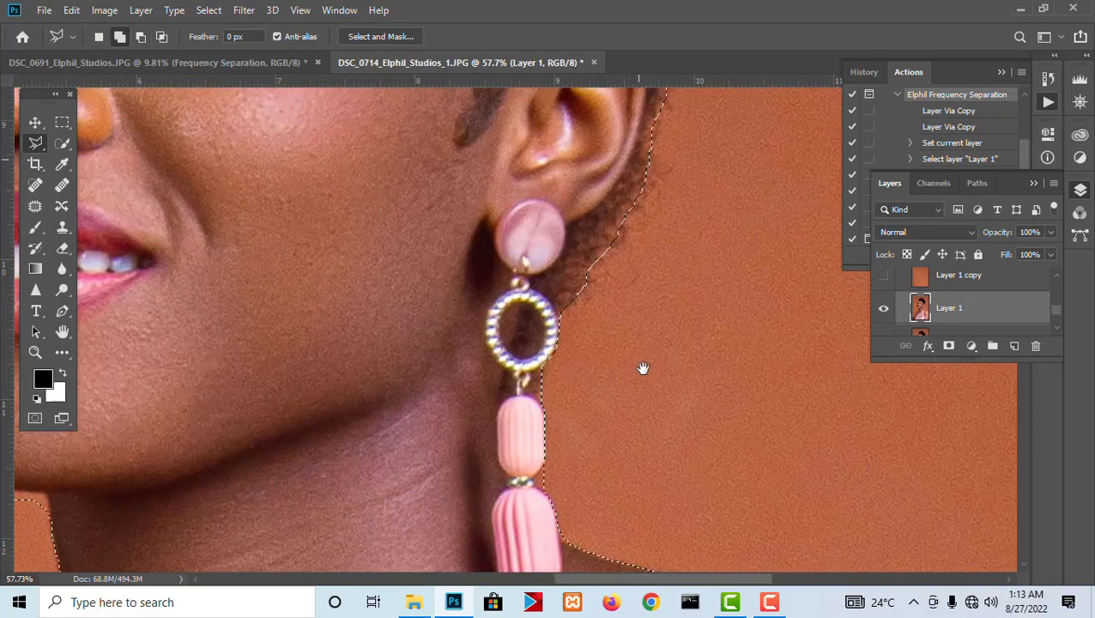
pyautogui.click(626, 311)
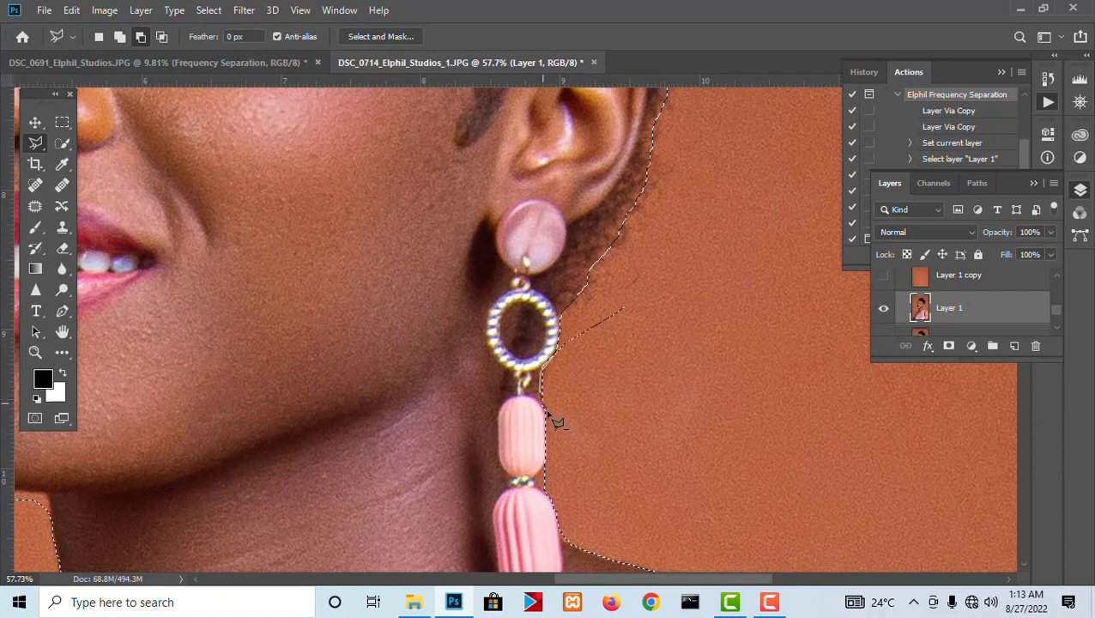
pyautogui.click(659, 492)
pyautogui.click(625, 309)
# Step: Add the unselected outer side of the earring below the chin to the selection, and subtract the background gap between it and the neck
pyautogui.scroll(-6, 685, 302)
pyautogui.moveTo(481, 333); pyautogui.dragTo(477, 316)
pyautogui.scroll(4, 414, 364)
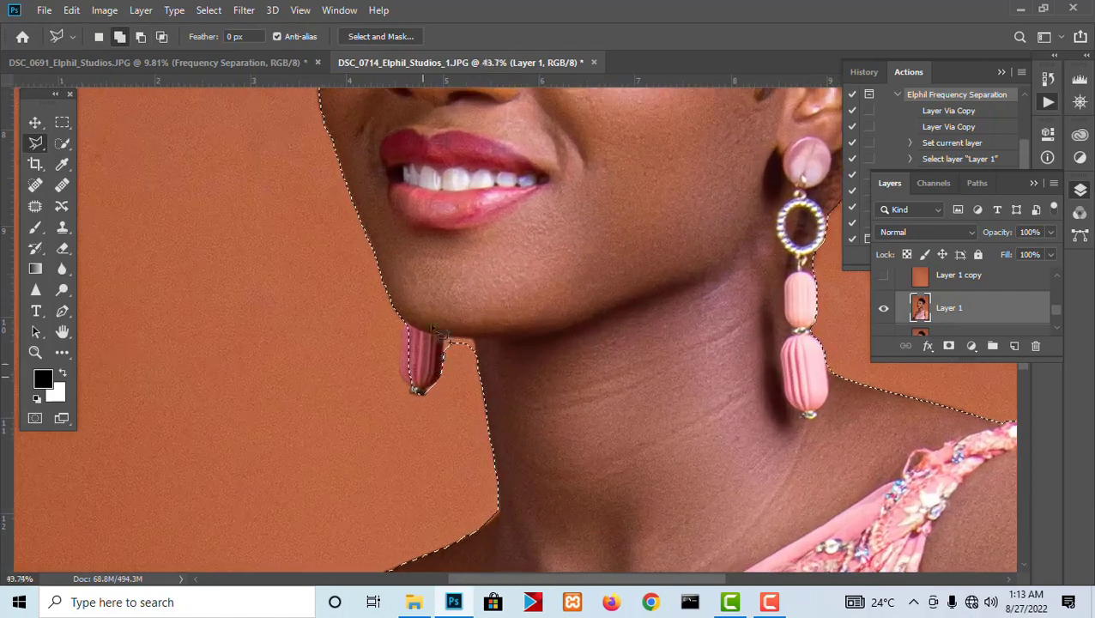
pyautogui.scroll(1, 436, 333)
pyautogui.click(407, 285)
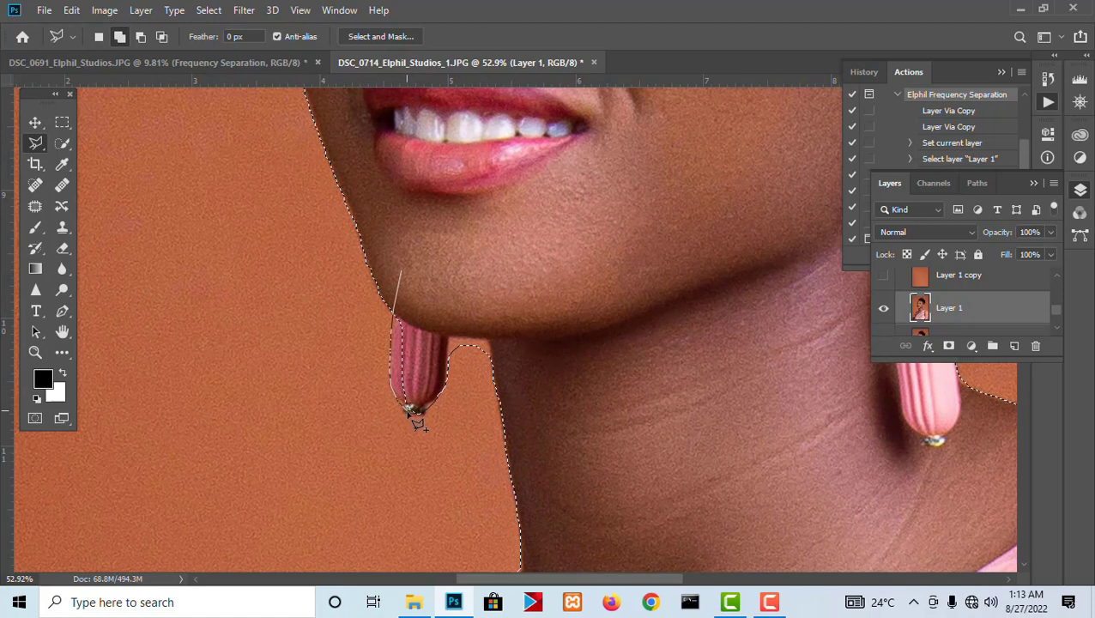
pyautogui.doubleClick(448, 351)
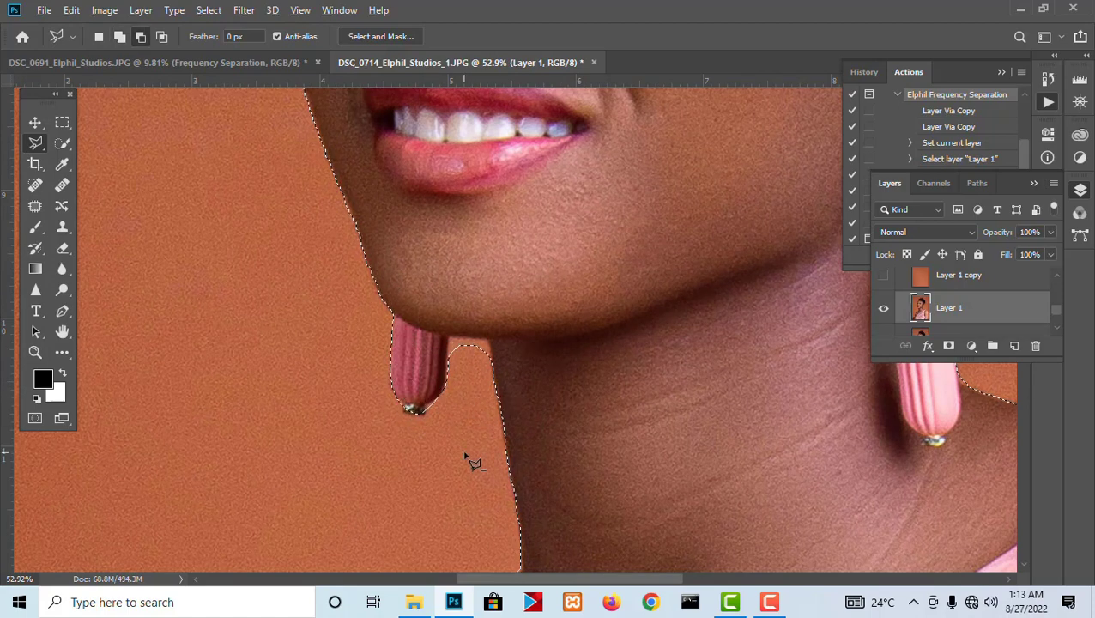
pyautogui.click(486, 424)
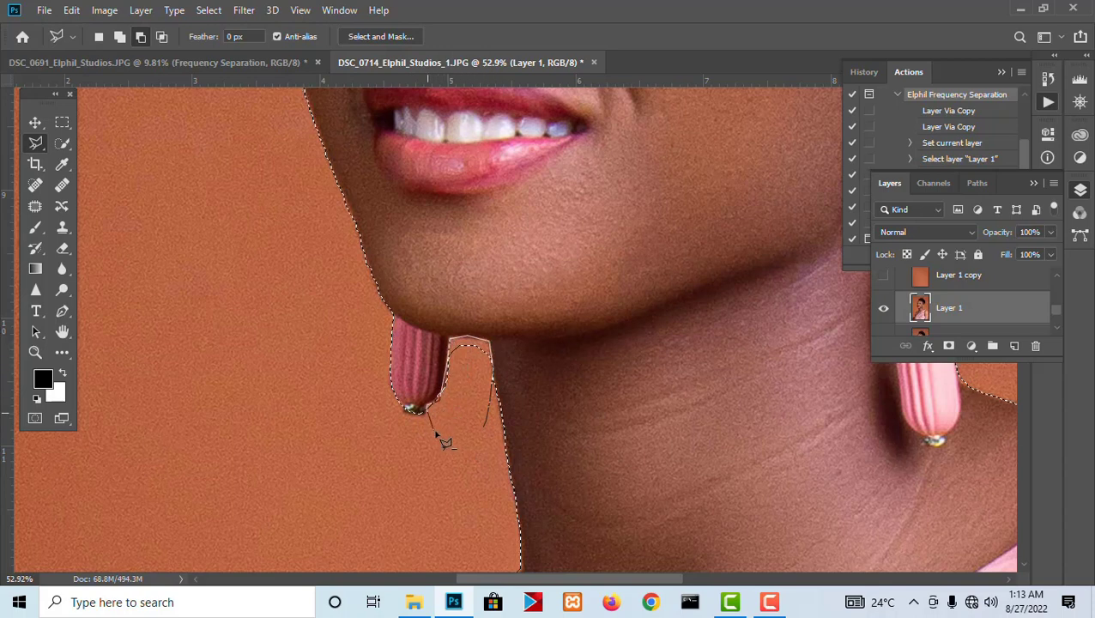
# Step: Subtract the background behind the ear, from the base of the hair bun down to the earring hoop, with the Polygonal Lasso
pyautogui.scroll(-4, 525, 276)
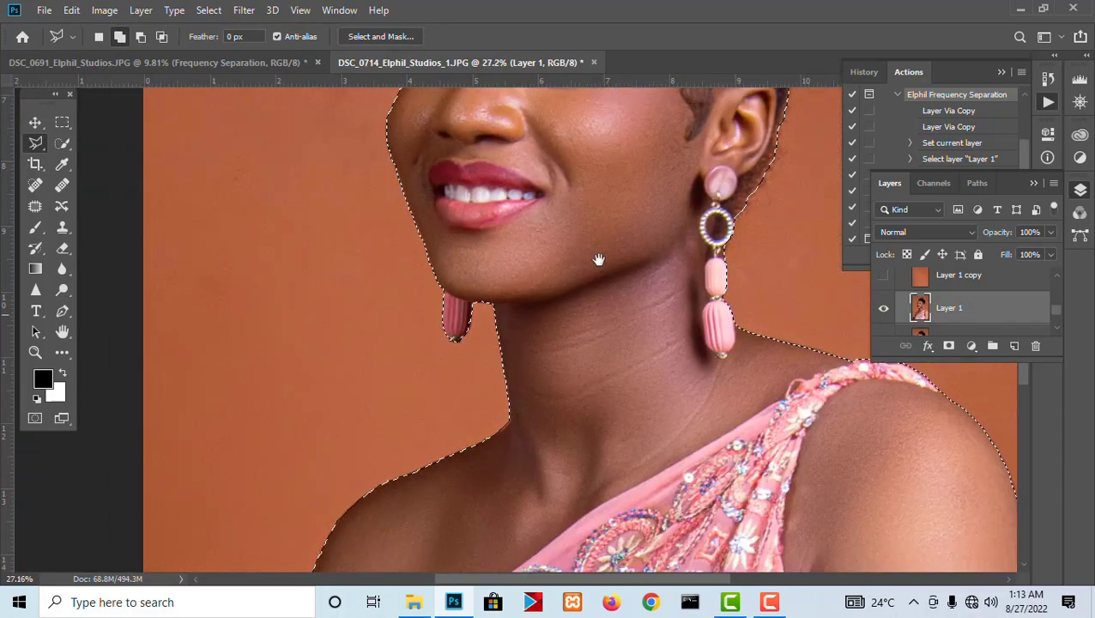
pyautogui.moveTo(599, 259); pyautogui.dragTo(533, 538)
pyautogui.scroll(4, 474, 254)
pyautogui.moveTo(599, 274); pyautogui.dragTo(363, 124)
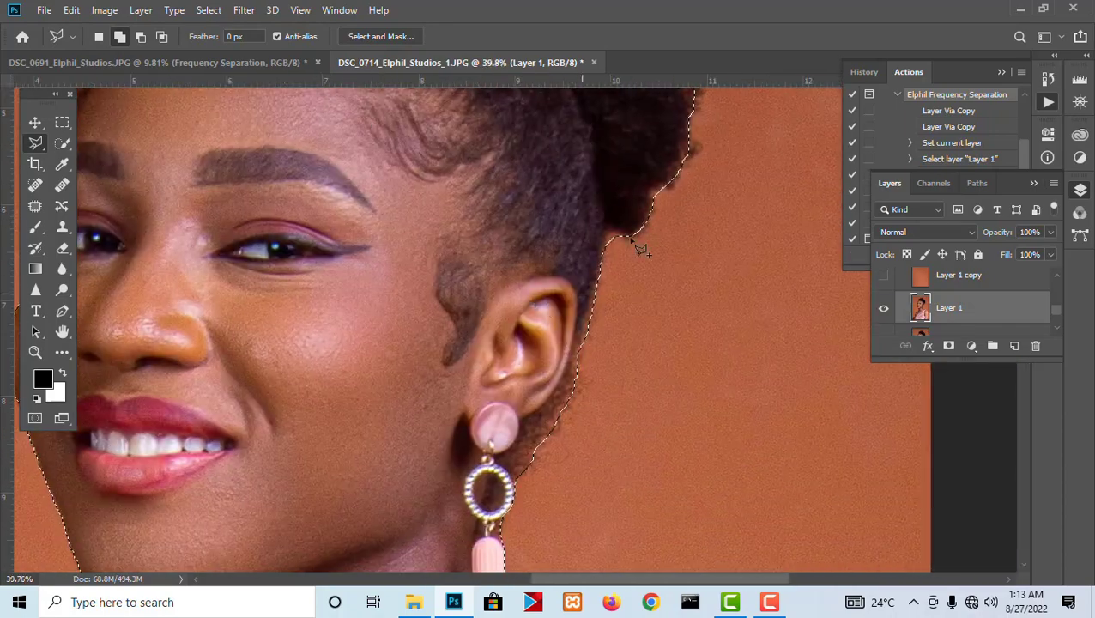
pyautogui.moveTo(620, 257)
pyautogui.mouseDown()
pyautogui.moveTo(598, 279)
pyautogui.moveTo(600, 333)
pyautogui.mouseUp()
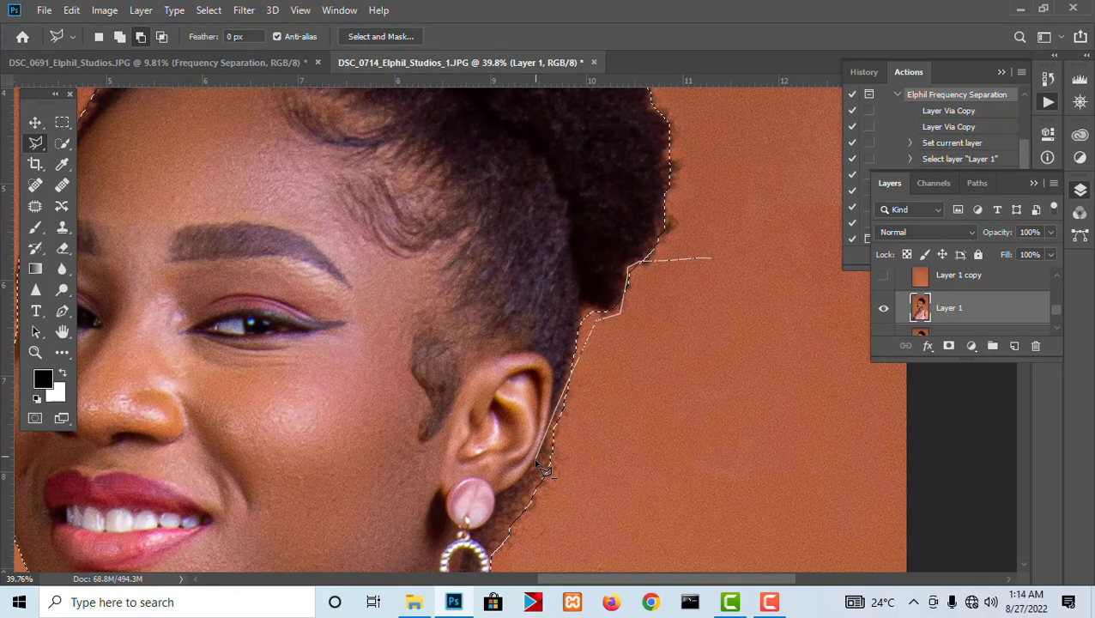
pyautogui.click(514, 495)
pyautogui.moveTo(495, 520); pyautogui.dragTo(548, 383)
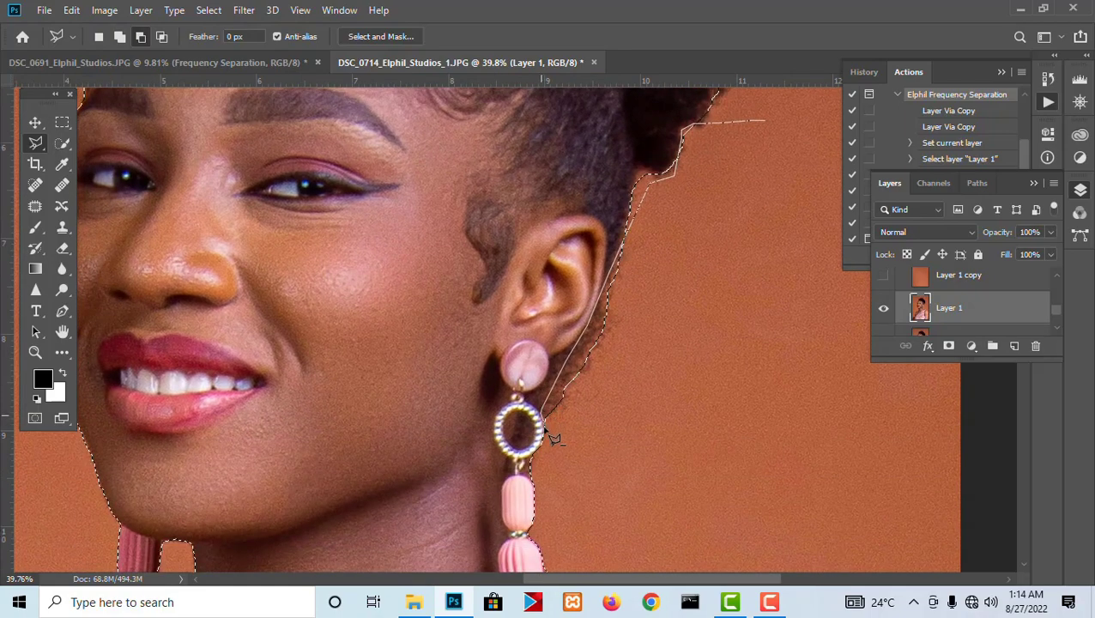
pyautogui.click(565, 455)
# Step: Open the selection in Select and Mask and set the view mode to Overlay
pyautogui.scroll(-5, 758, 274)
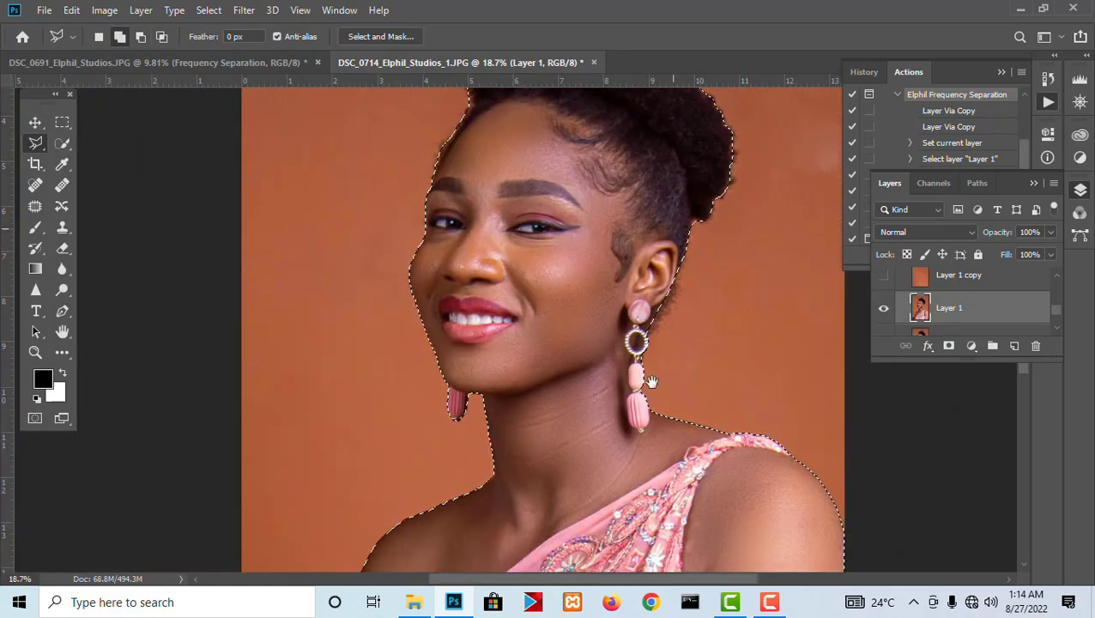
pyautogui.scroll(4, 549, 167)
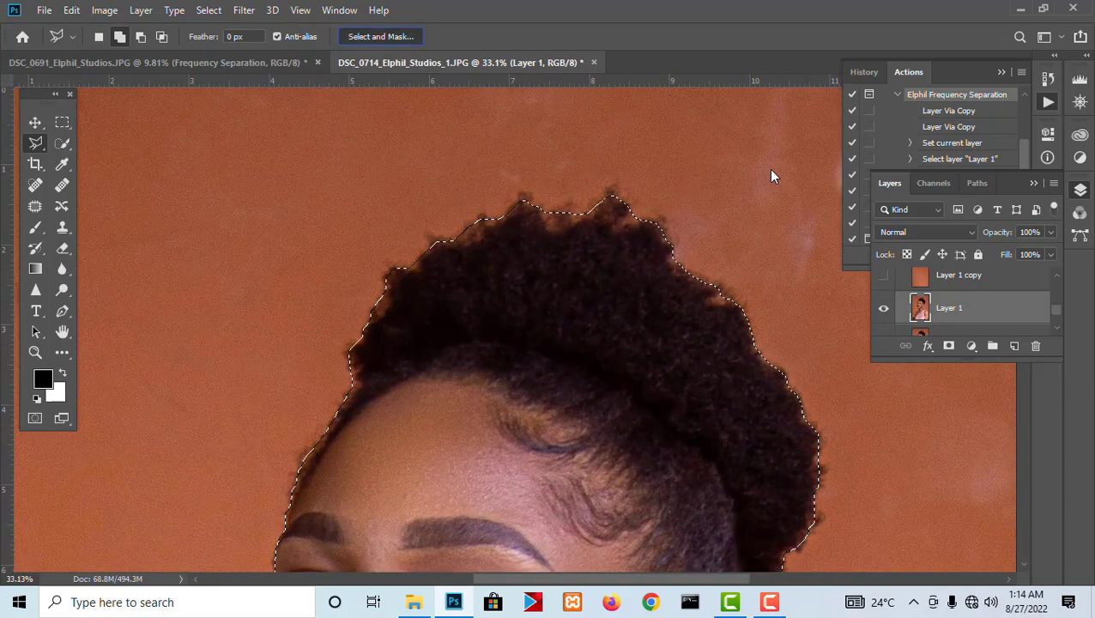
pyautogui.hotkey('ctrl', 'alt', 'r')
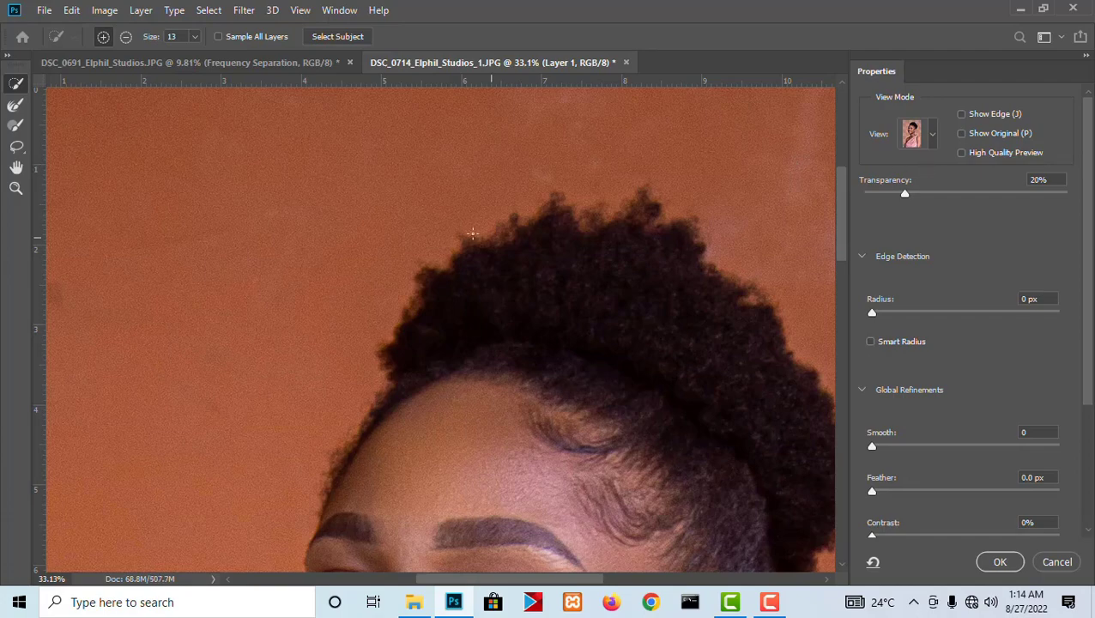
pyautogui.scroll(-4, 472, 232)
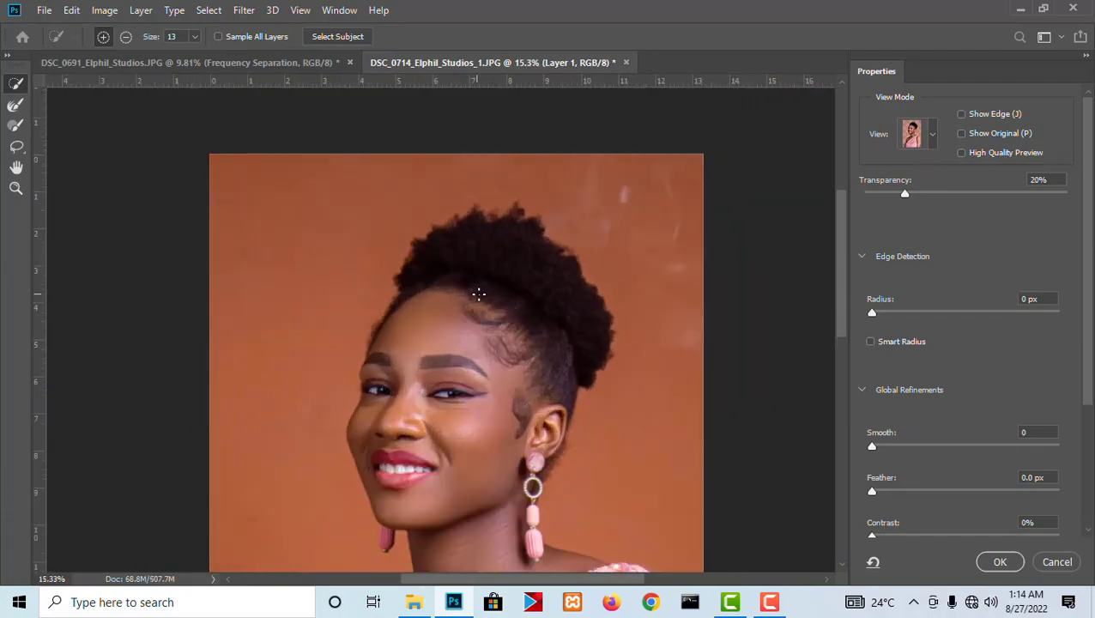
pyautogui.scroll(4, 479, 295)
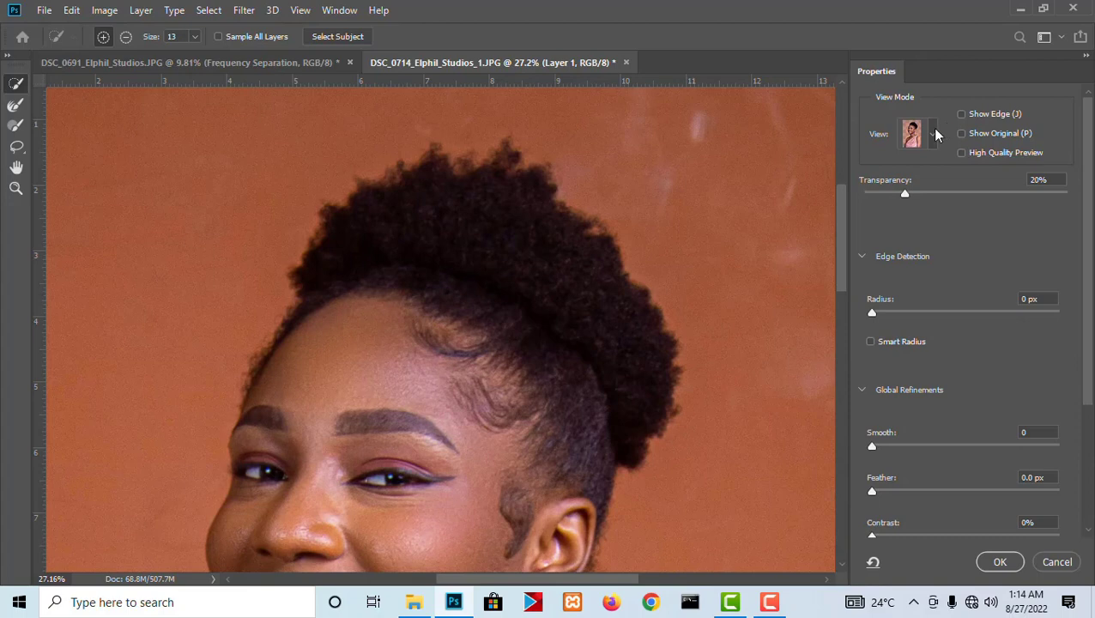
pyautogui.click(933, 136)
pyautogui.click(870, 244)
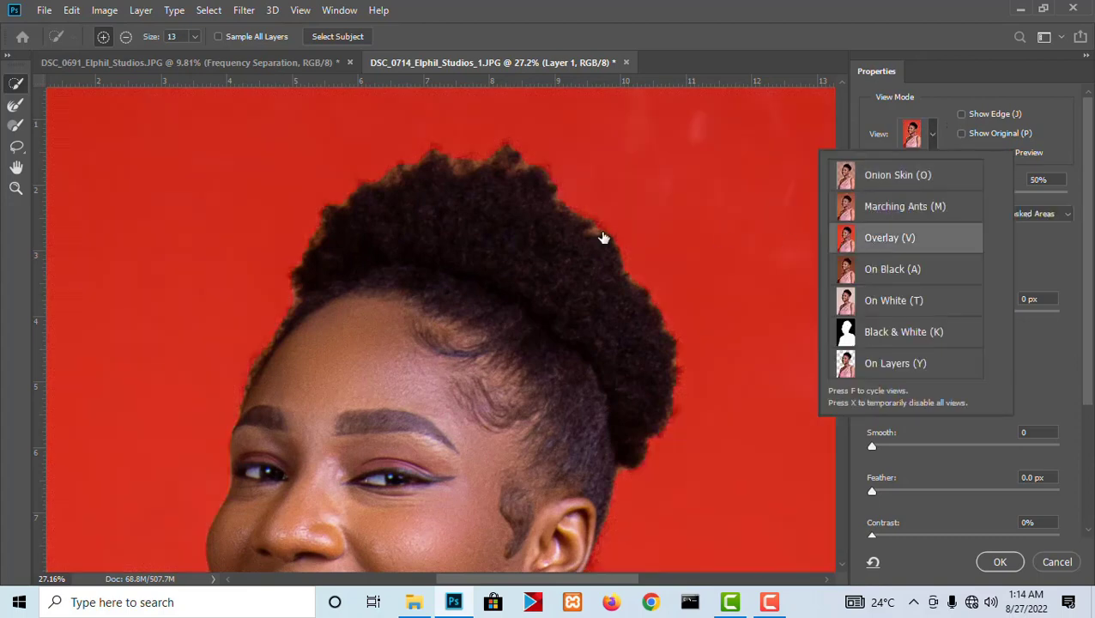
pyautogui.scroll(-2, 589, 243)
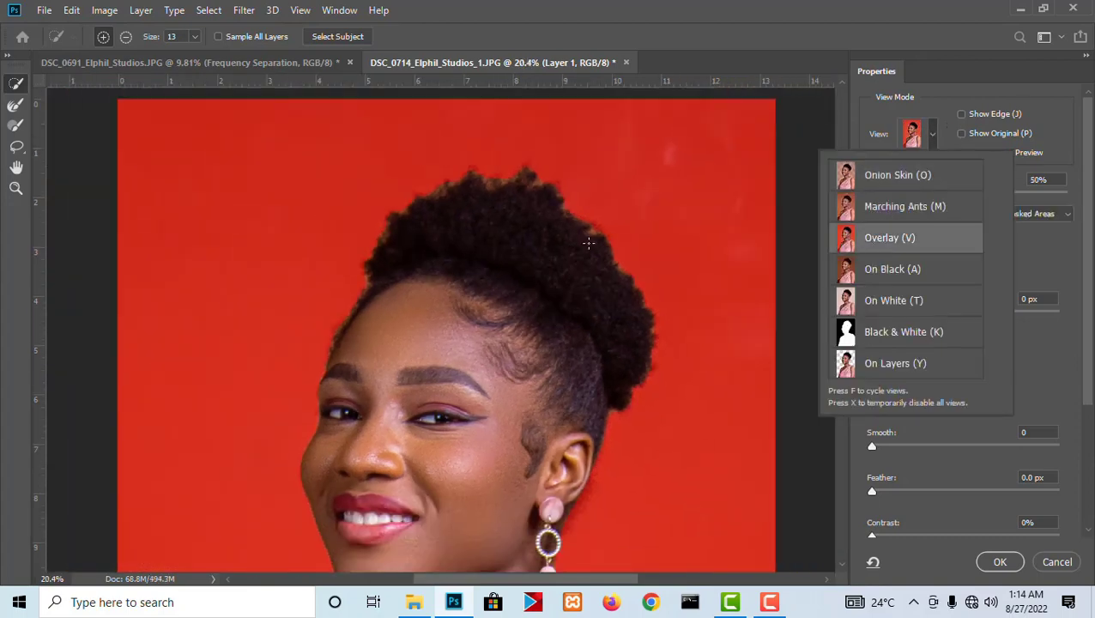
pyautogui.click(1055, 137)
# Step: Try to improve the selection along the top of the hair with the Quick Selection tool at size 125
pyautogui.scroll(-1, 459, 167)
pyautogui.scroll(3, 391, 202)
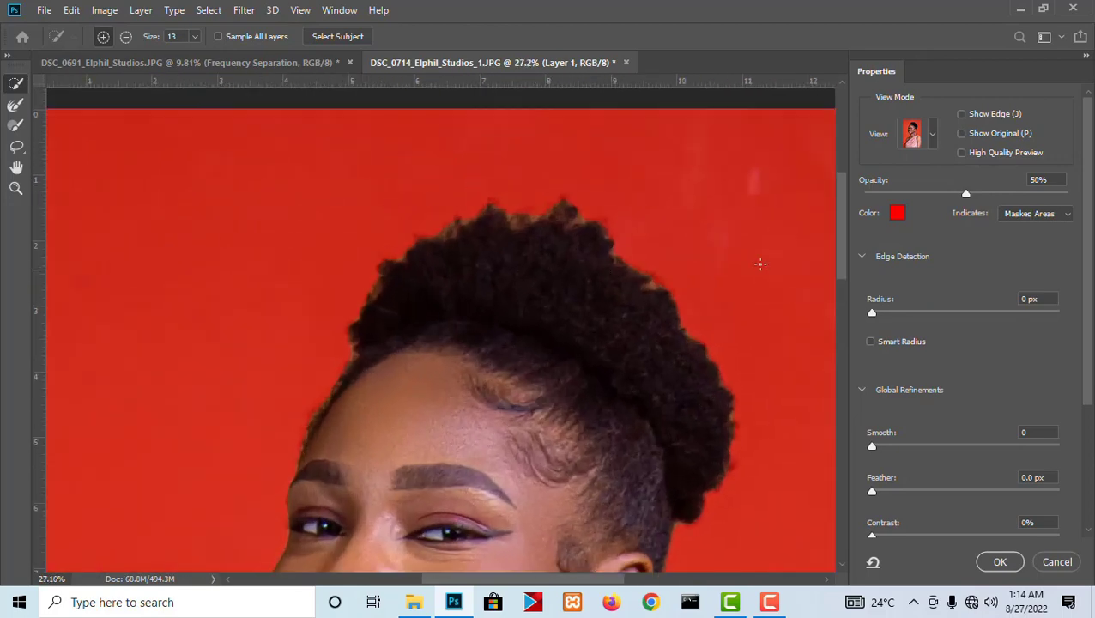
pyautogui.scroll(2, 646, 237)
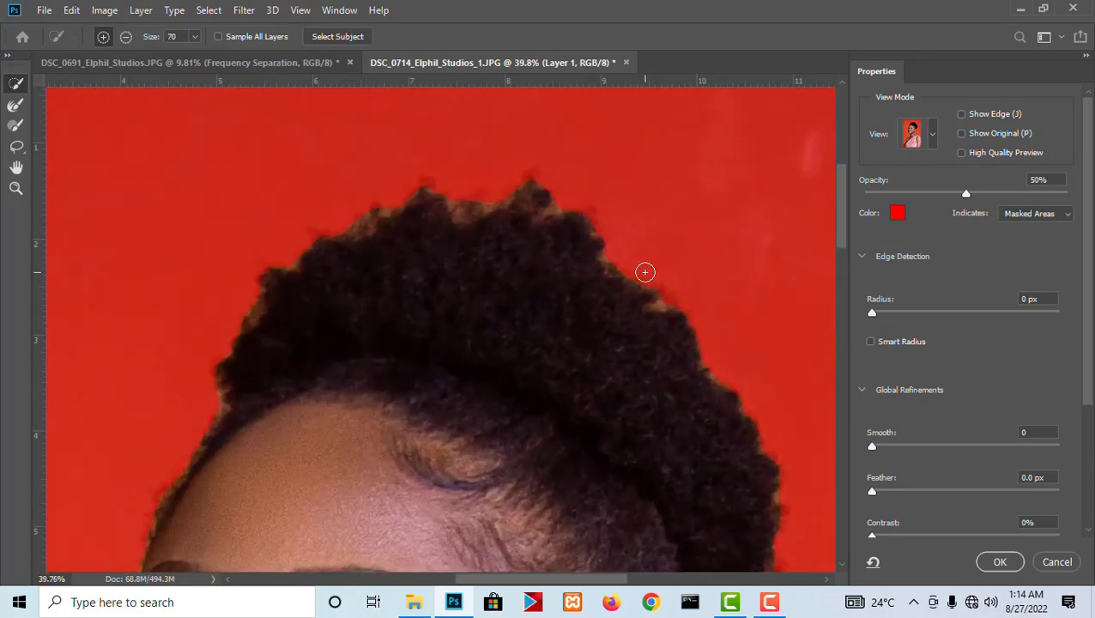
pyautogui.press(']')
pyautogui.press(']')
pyautogui.press(']')
pyautogui.press(']')
pyautogui.moveTo(661, 286)
pyautogui.mouseDown()
pyautogui.moveTo(723, 377)
pyautogui.moveTo(701, 336)
pyautogui.moveTo(560, 194)
pyautogui.moveTo(499, 188)
pyautogui.moveTo(468, 200)
pyautogui.mouseUp()
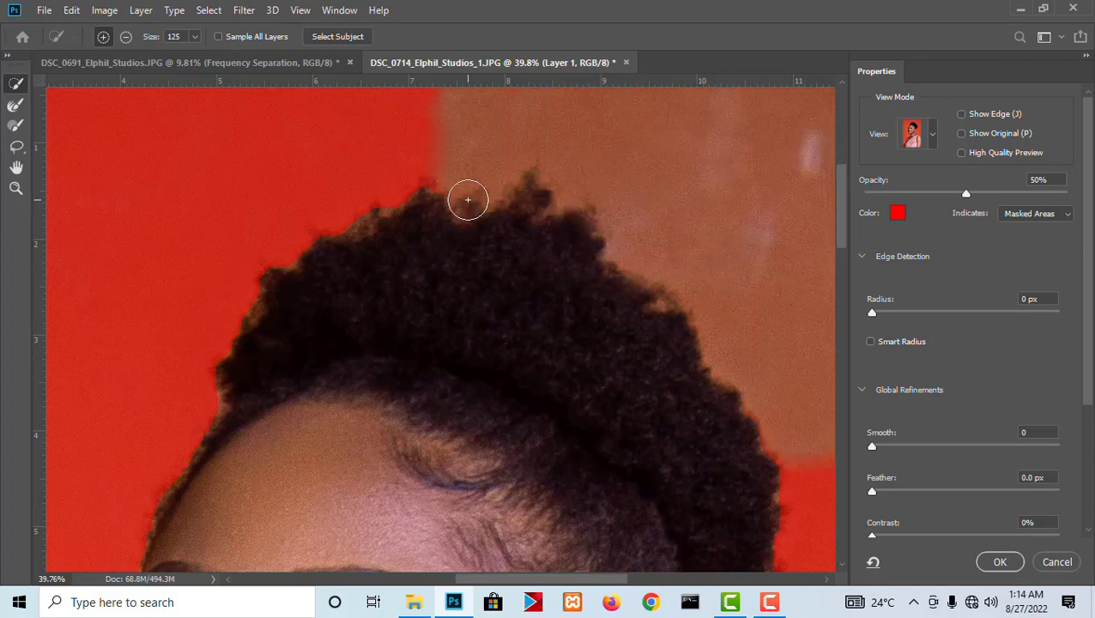
pyautogui.scroll(-4, 519, 237)
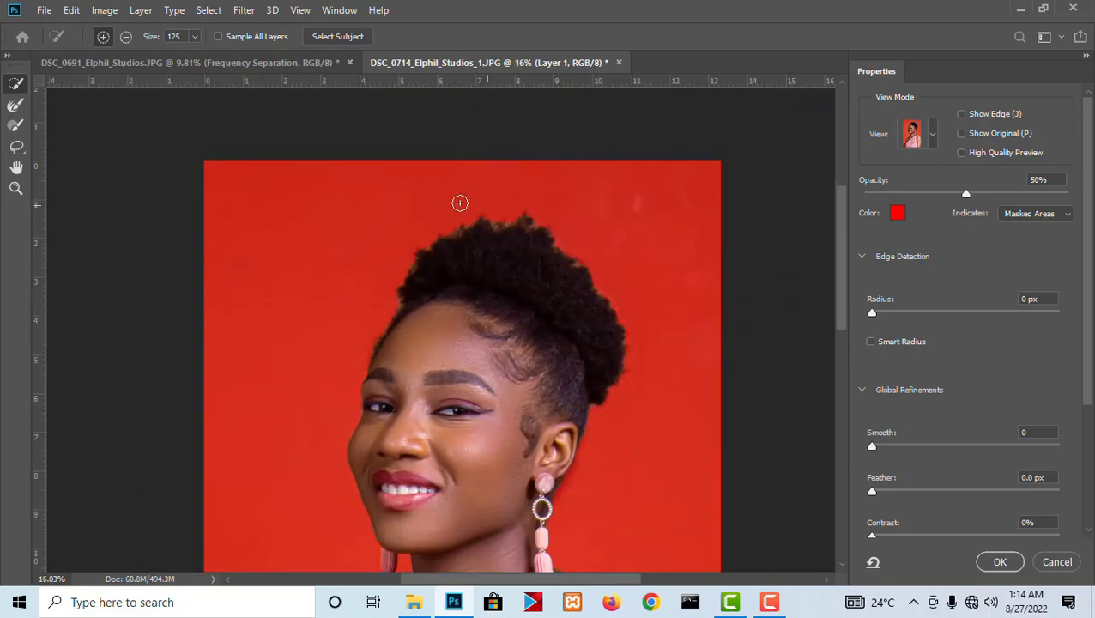
# Step: Refine the outline of the hair down to the hairline beside the forehead with the Refine Edge Brush at size 80
pyautogui.click(14, 106)
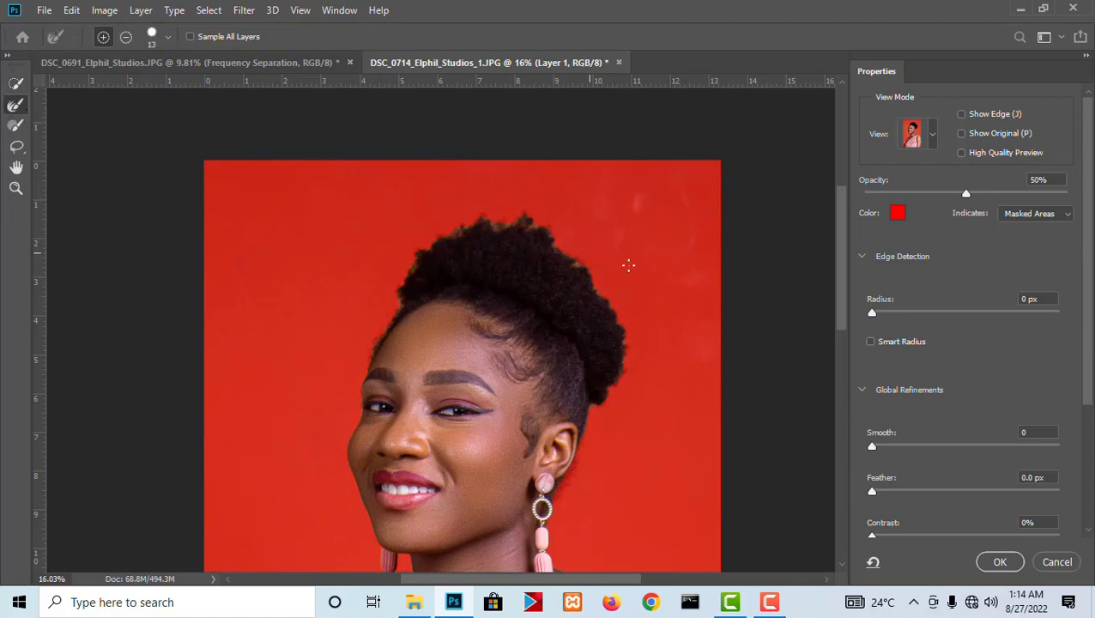
pyautogui.scroll(2, 629, 265)
pyautogui.scroll(2, 618, 348)
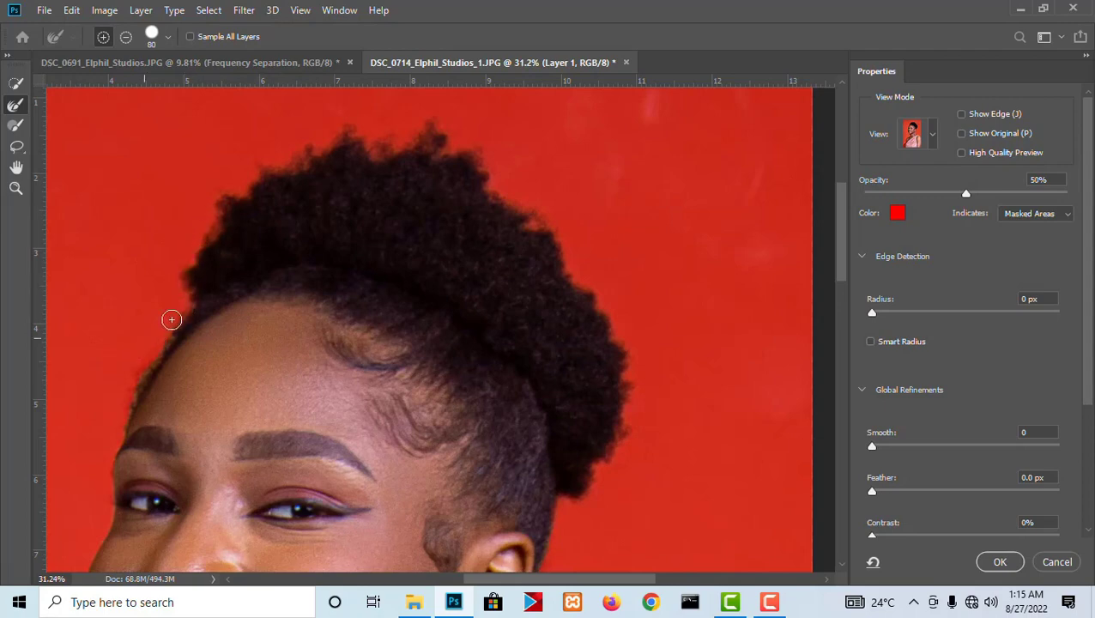
pyautogui.moveTo(137, 377); pyautogui.dragTo(121, 420)
pyautogui.scroll(-5, 576, 307)
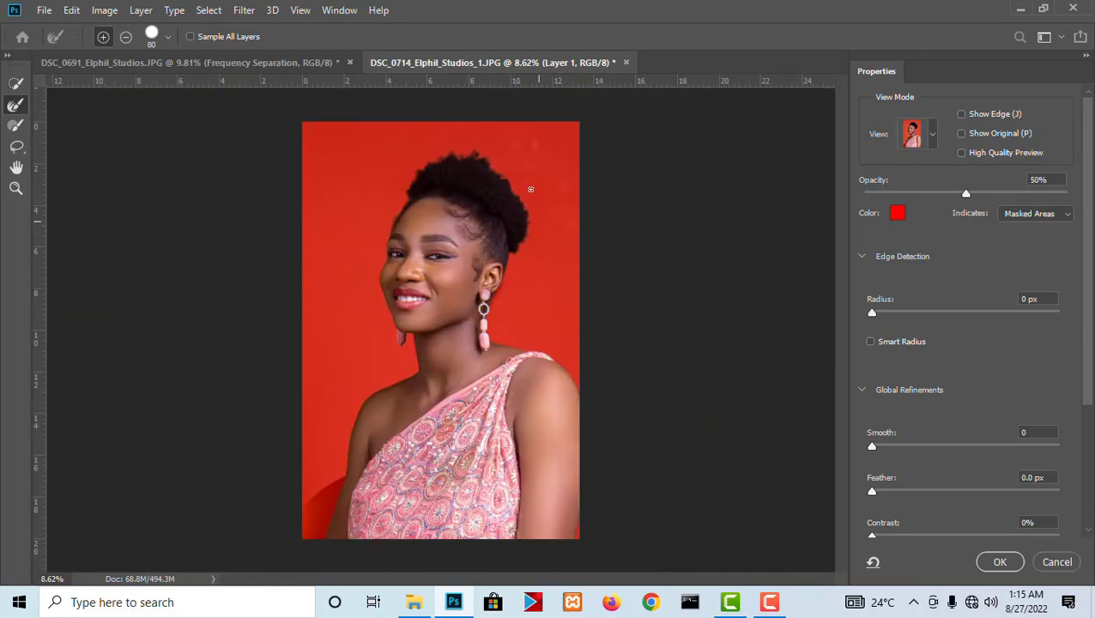
# Step: Set the selection's Feather to 3 px and apply the Select and Mask refinement
pyautogui.scroll(2, 515, 189)
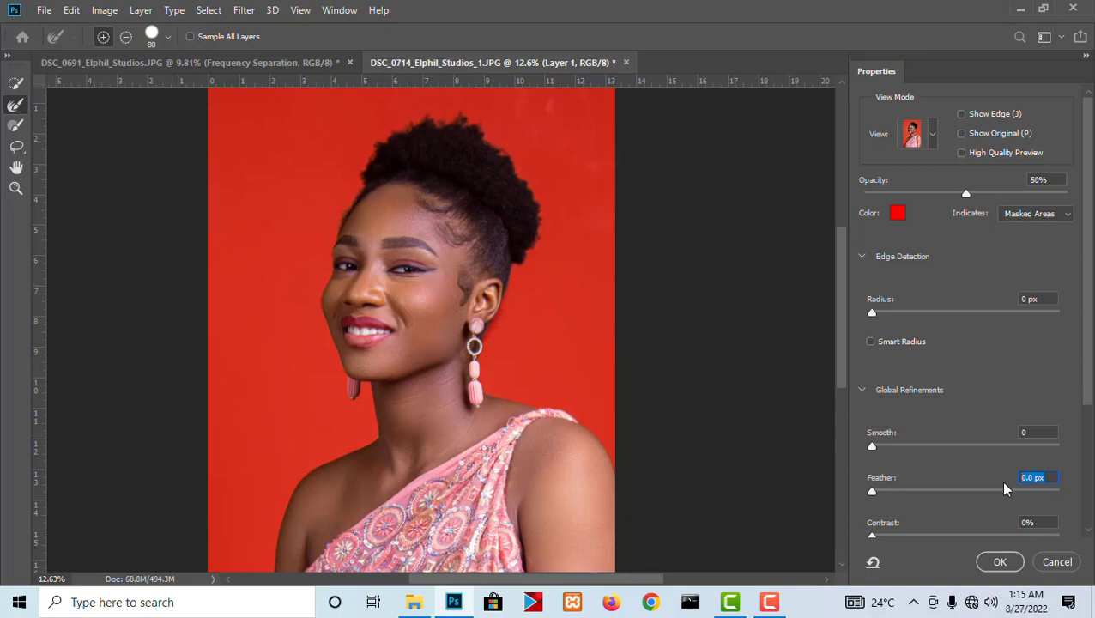
pyautogui.write('3')
pyautogui.click(998, 561)
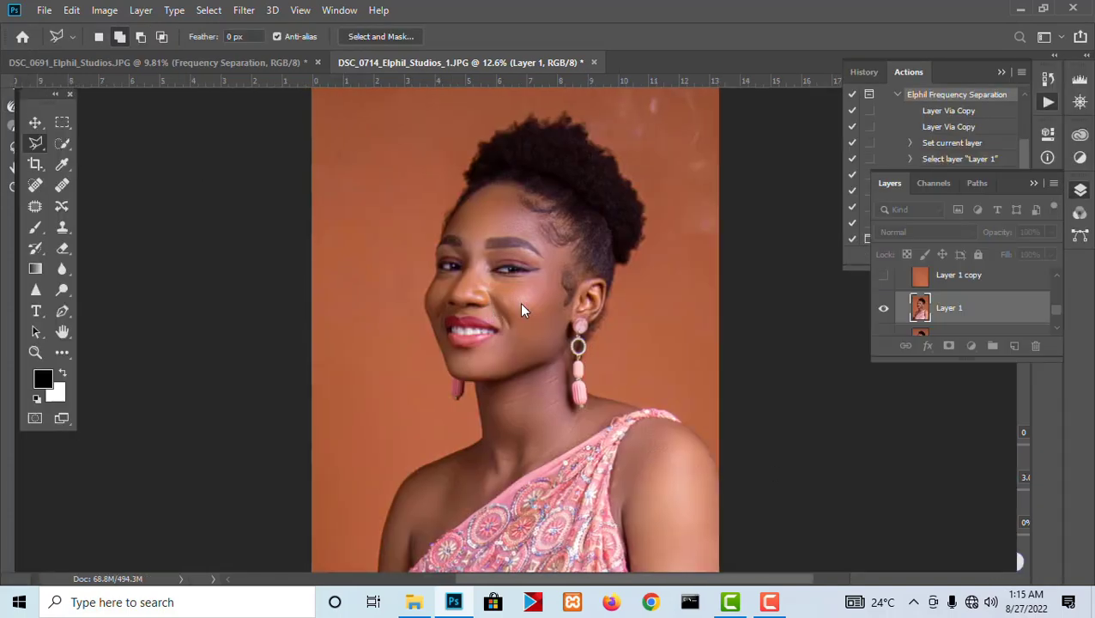
# Step: Make Layer 1 copy visible, add a layer mask to it from the woman's selection, and invert that mask
pyautogui.hotkey('ctrl', '0')
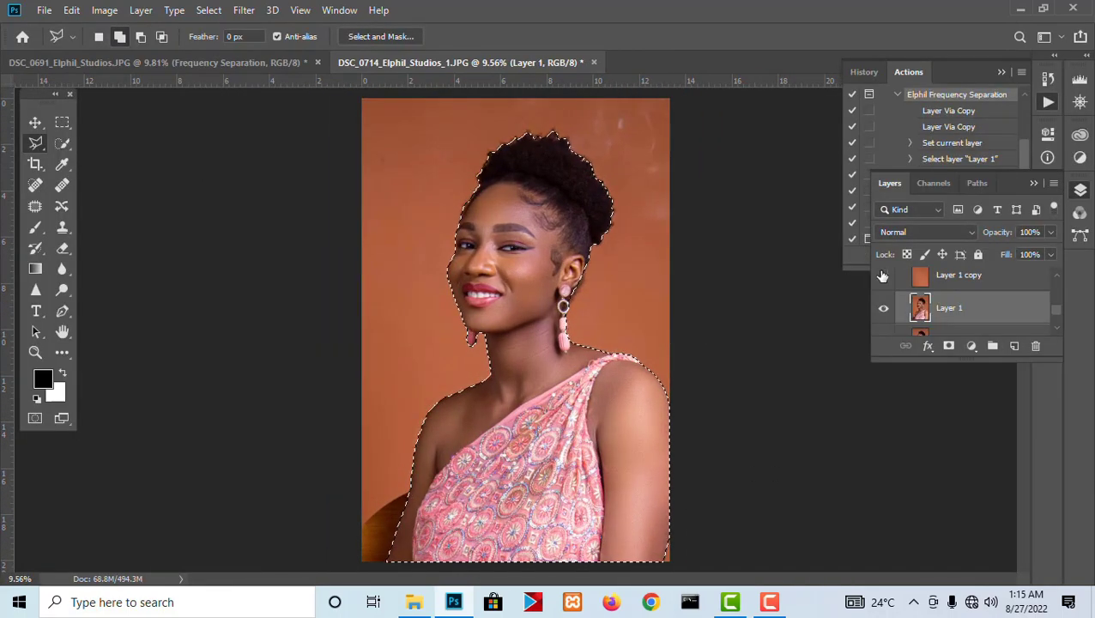
pyautogui.click(883, 274)
pyautogui.click(951, 280)
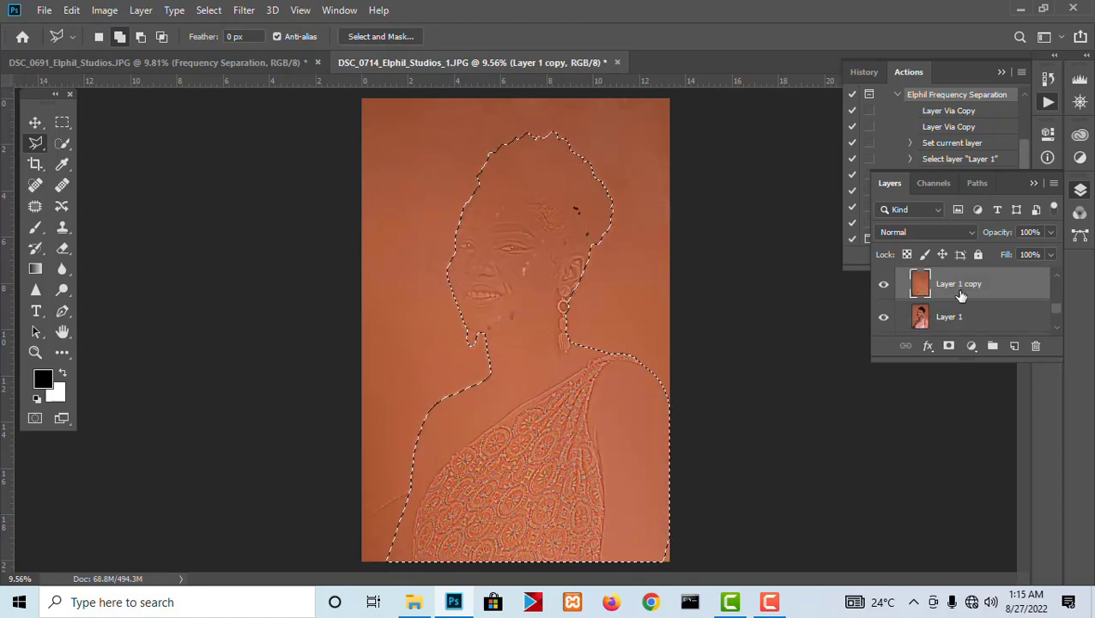
pyautogui.click(949, 347)
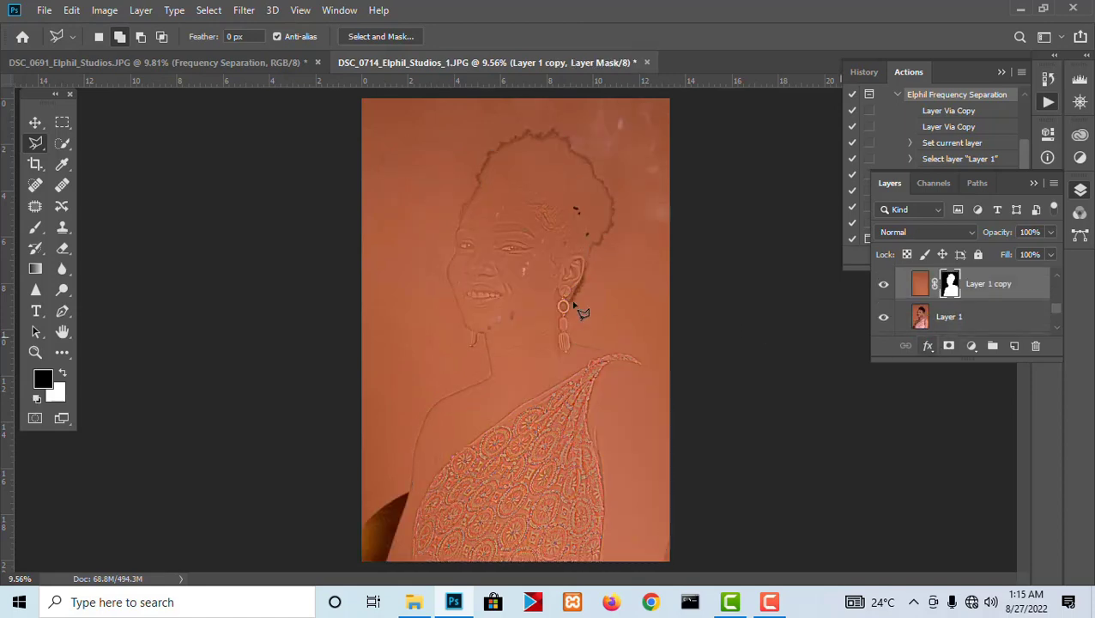
pyautogui.scroll(3, 534, 300)
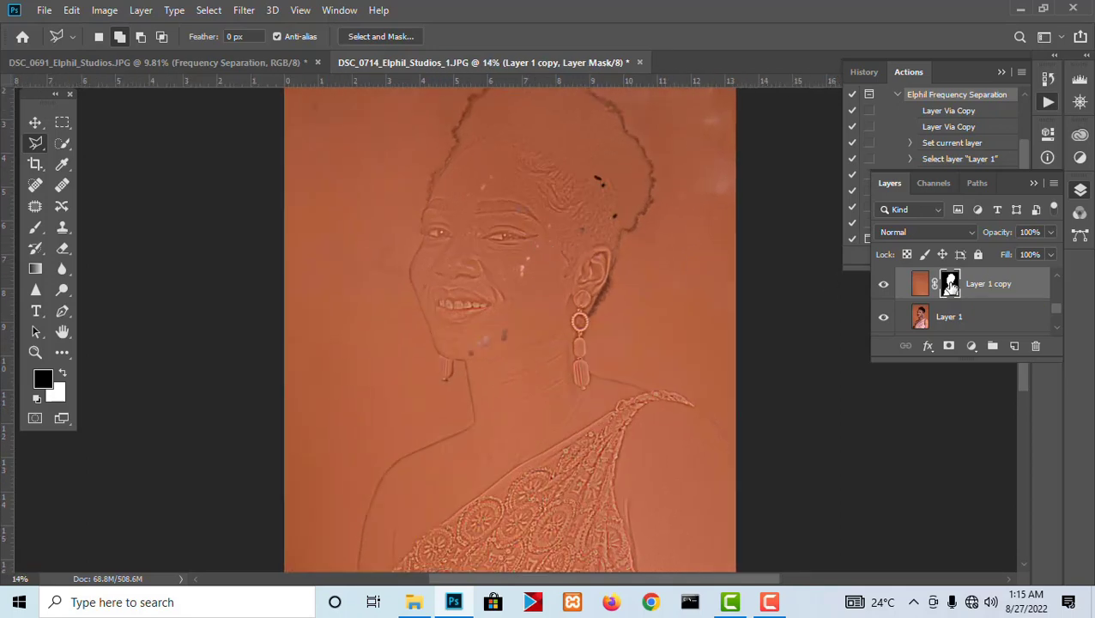
pyautogui.hotkey('ctrl', 'i')
pyautogui.scroll(-5, 580, 249)
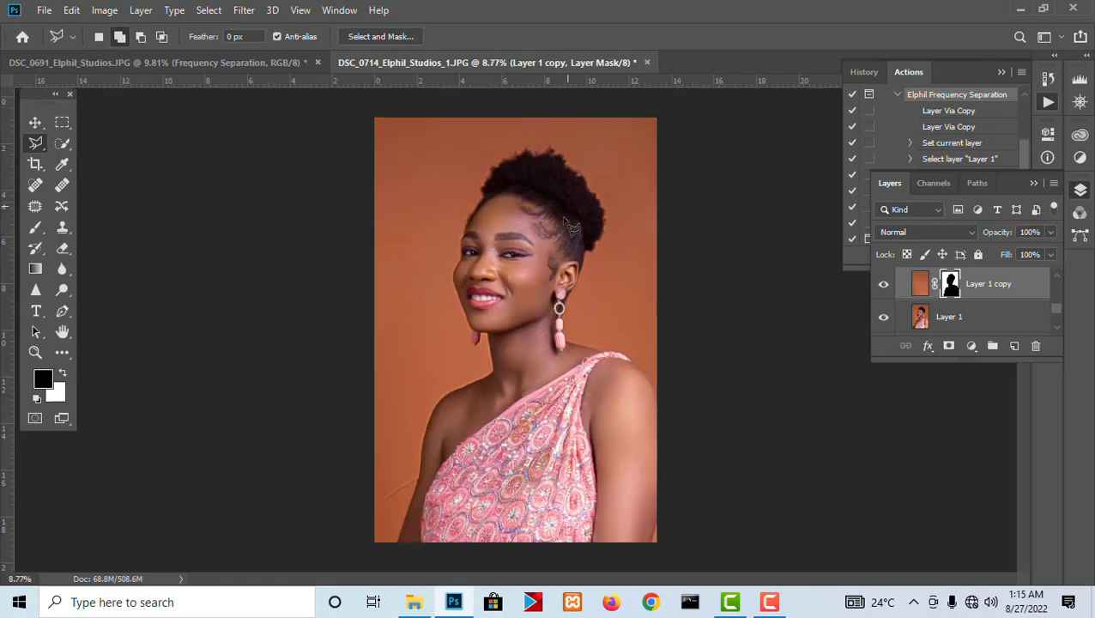
# Step: Inspect the masked hair edge up close and toggle Layer 1 copy's visibility to compare the background before and after
pyautogui.scroll(11, 572, 140)
pyautogui.scroll(3, 575, 142)
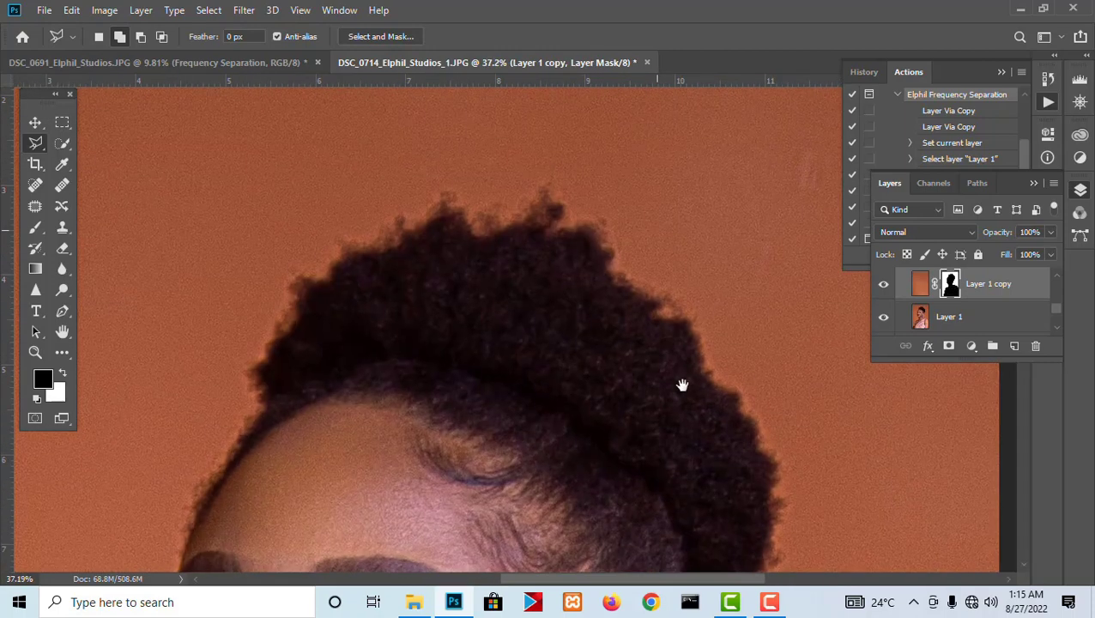
pyautogui.scroll(-5, 584, 222)
pyautogui.scroll(-3, 585, 224)
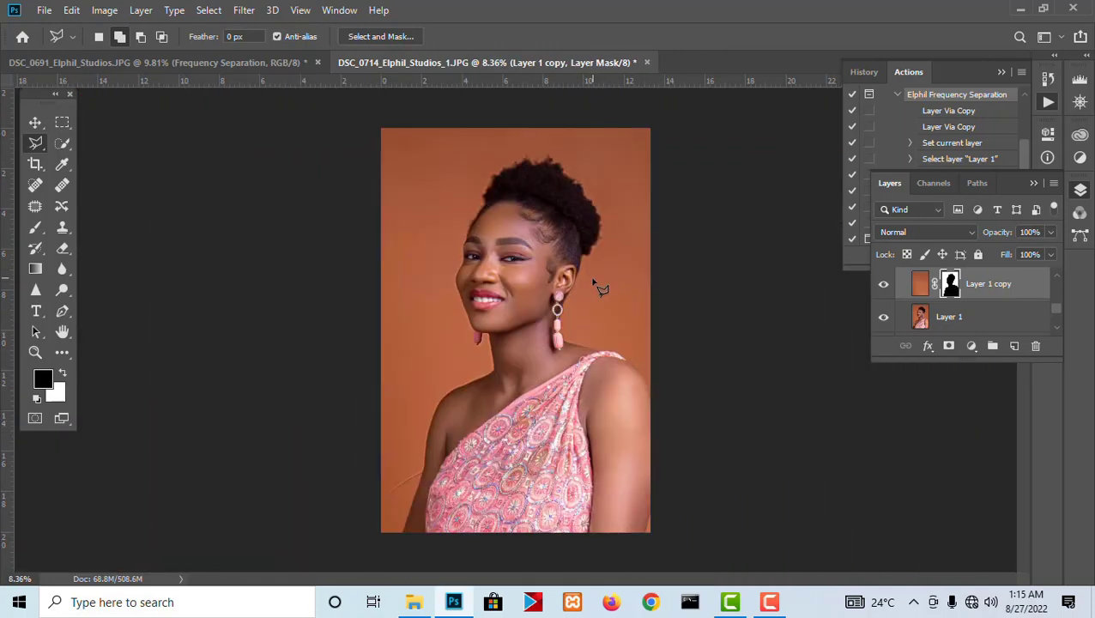
pyautogui.click(888, 284)
pyautogui.click(887, 284)
# Step: Outline the chair in the image's lower-left corner with the Polygonal Lasso, following its curved edge and including the neighbouring arm and dress
pyautogui.scroll(2, 496, 475)
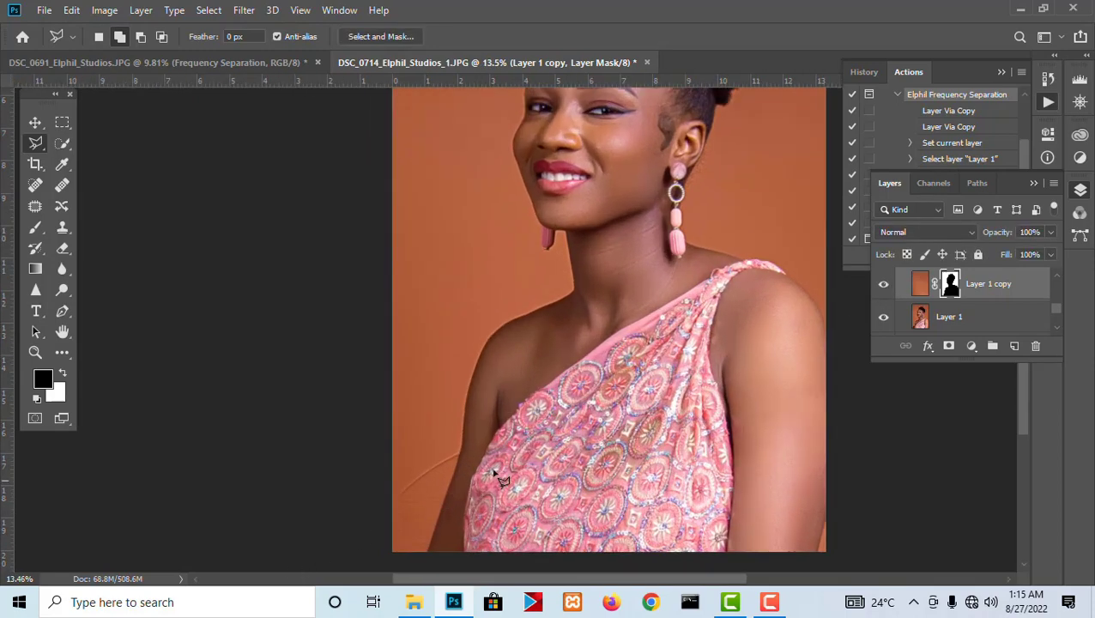
pyautogui.scroll(3, 496, 475)
pyautogui.moveTo(448, 489); pyautogui.dragTo(512, 319)
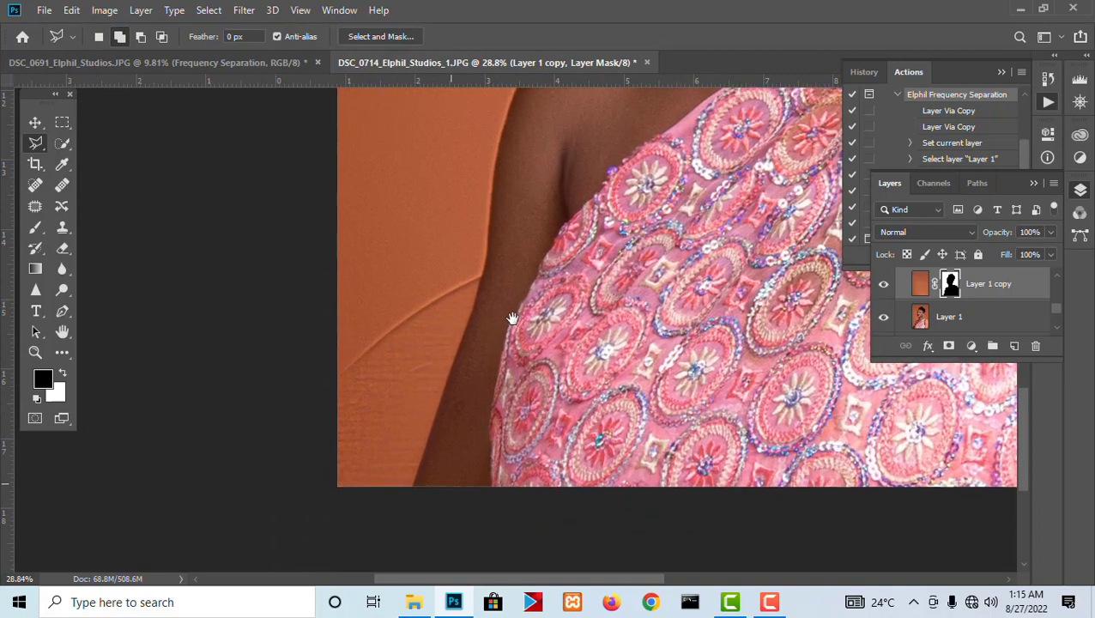
pyautogui.scroll(2, 512, 319)
pyautogui.moveTo(434, 311); pyautogui.dragTo(492, 291)
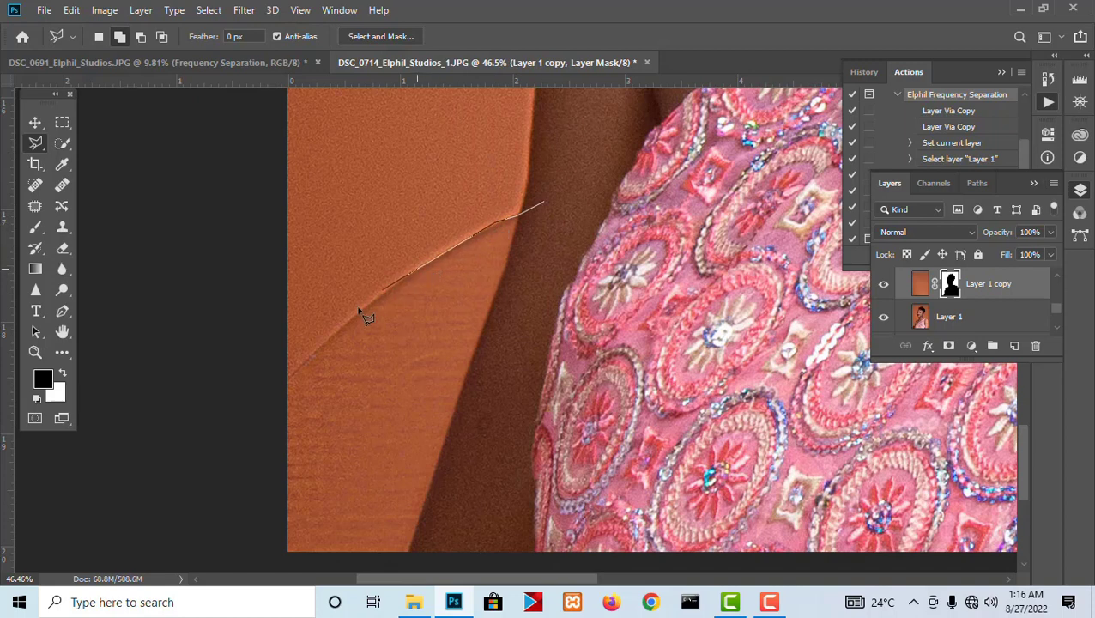
pyautogui.click(258, 569)
pyautogui.click(589, 566)
pyautogui.click(691, 424)
pyautogui.click(678, 156)
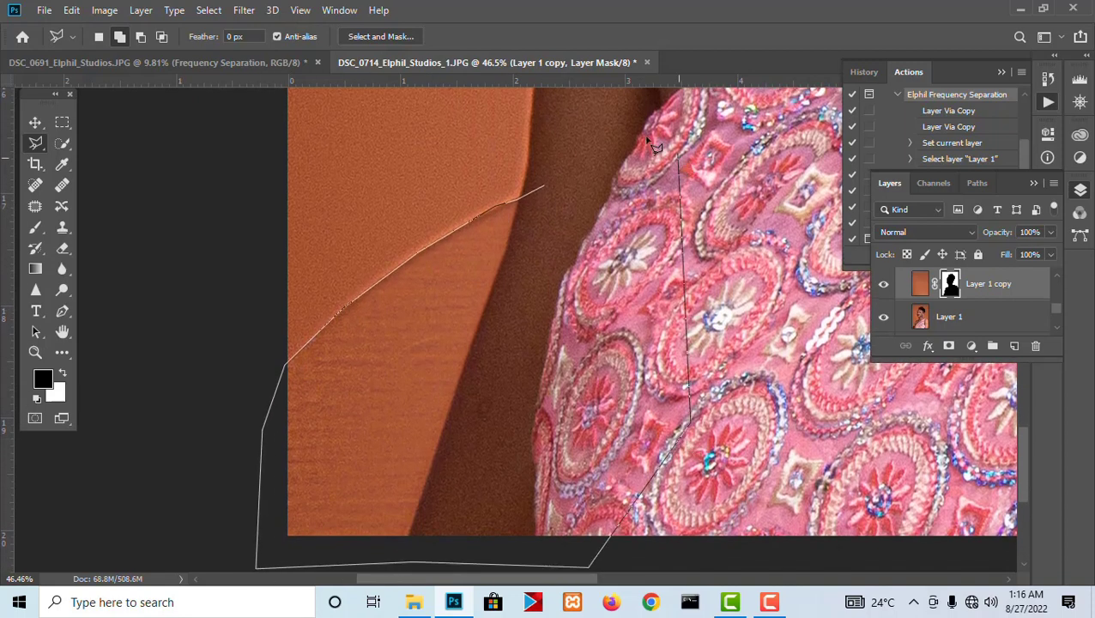
pyautogui.doubleClick(633, 139)
# Step: Add the missed sliver where the chair's edge meets the arm to the selection, and feather the selection by 3 pixels
pyautogui.scroll(3, 549, 162)
pyautogui.scroll(2, 455, 236)
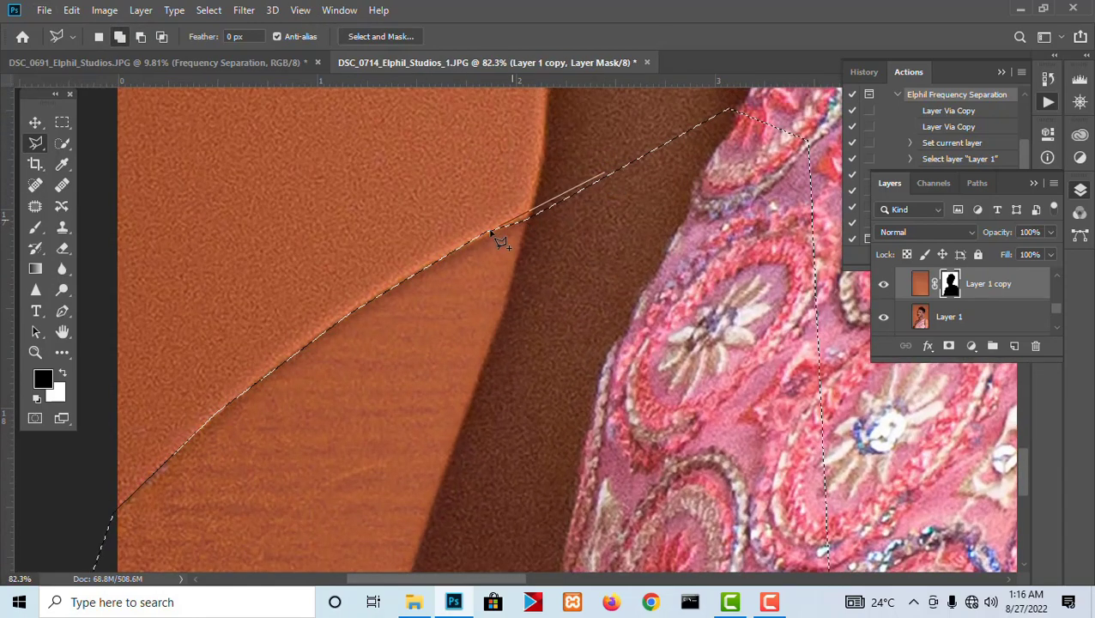
pyautogui.doubleClick(616, 331)
pyautogui.scroll(-5, 579, 181)
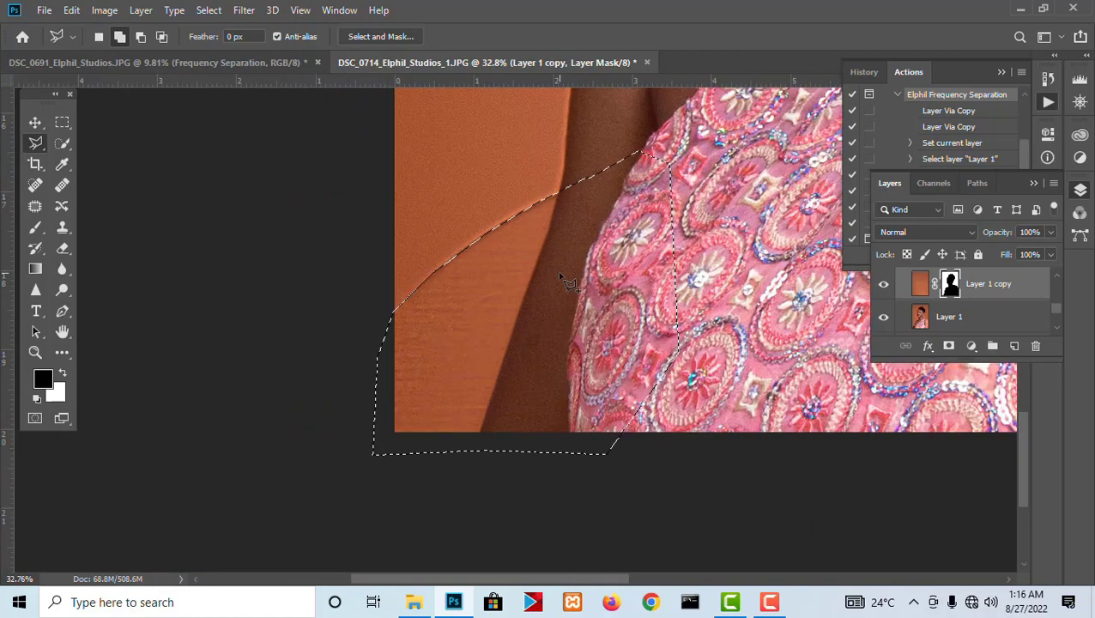
pyautogui.rightClick(561, 275)
pyautogui.click(611, 310)
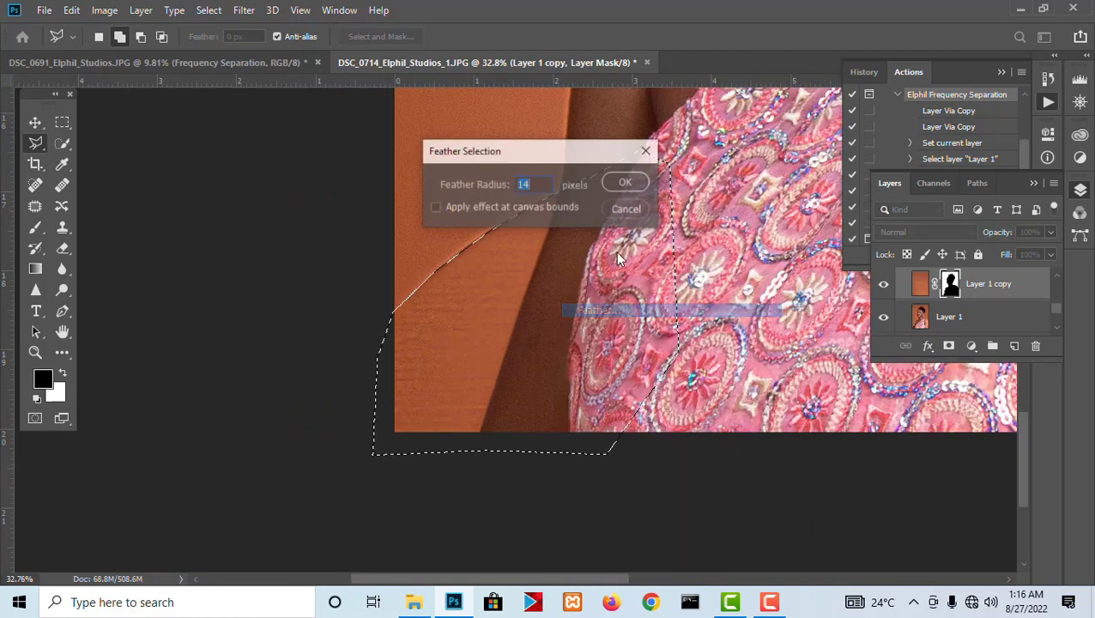
pyautogui.write('8')
pyautogui.click(624, 184)
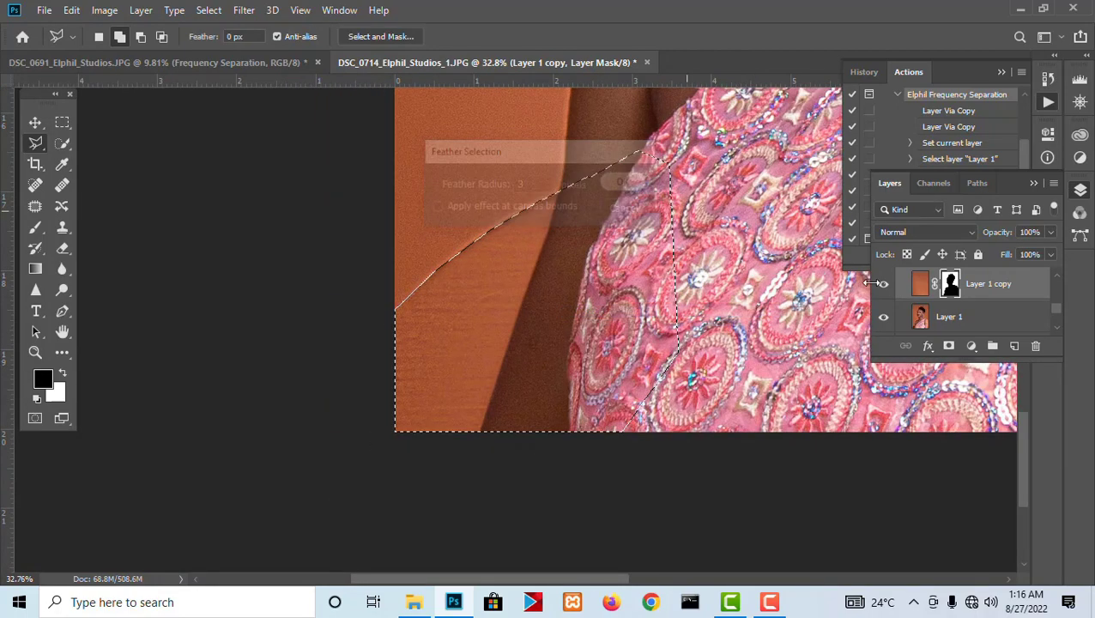
# Step: Paint black over the chair area on Layer 1 copy's mask with the brush, raising its opacity to 100%, and clear the selection
pyautogui.click(35, 226)
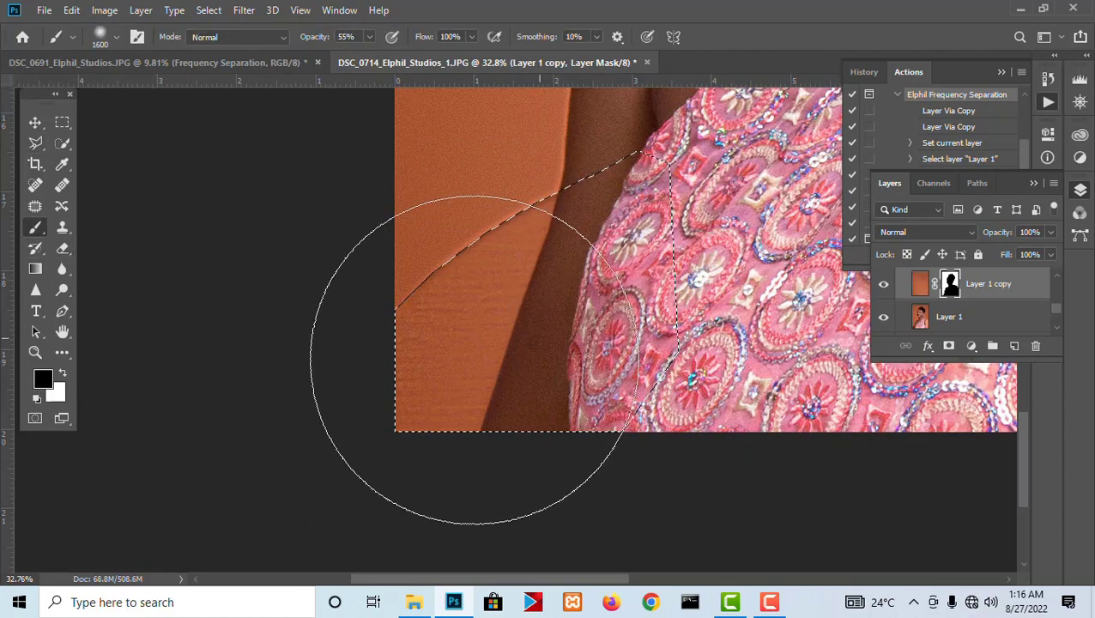
pyautogui.moveTo(465, 355)
pyautogui.mouseDown()
pyautogui.moveTo(575, 282)
pyautogui.moveTo(534, 305)
pyautogui.moveTo(491, 355)
pyautogui.moveTo(650, 308)
pyautogui.moveTo(606, 282)
pyautogui.moveTo(560, 288)
pyautogui.moveTo(509, 328)
pyautogui.moveTo(438, 312)
pyautogui.mouseUp()
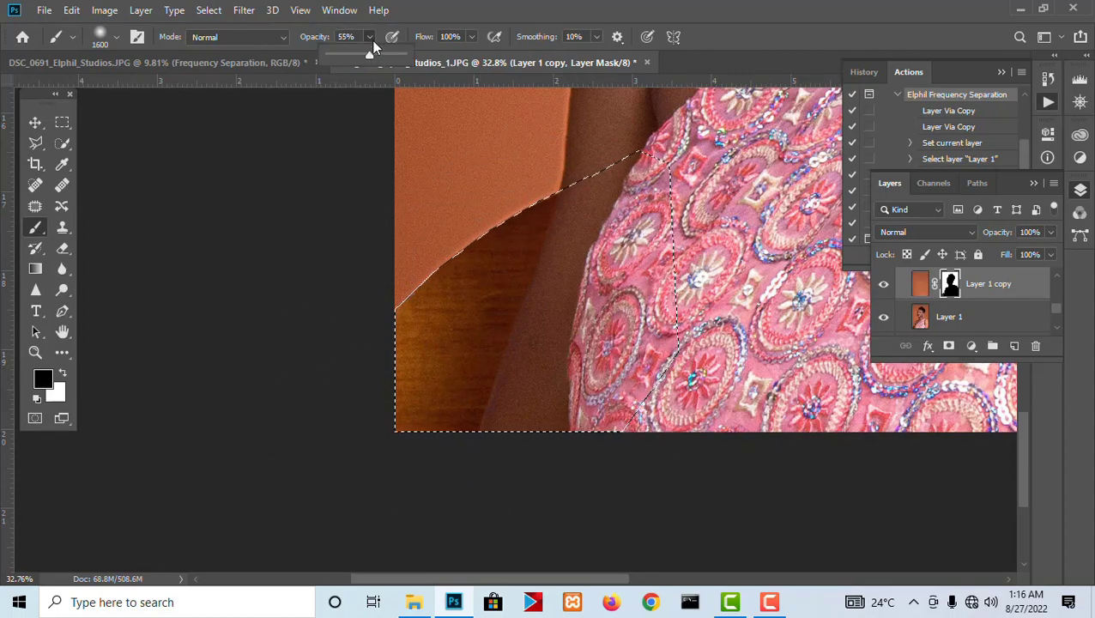
pyautogui.moveTo(473, 60); pyautogui.dragTo(477, 65)
pyautogui.moveTo(605, 315)
pyautogui.mouseDown()
pyautogui.moveTo(549, 333)
pyautogui.moveTo(462, 336)
pyautogui.mouseUp()
pyautogui.scroll(-5, 421, 399)
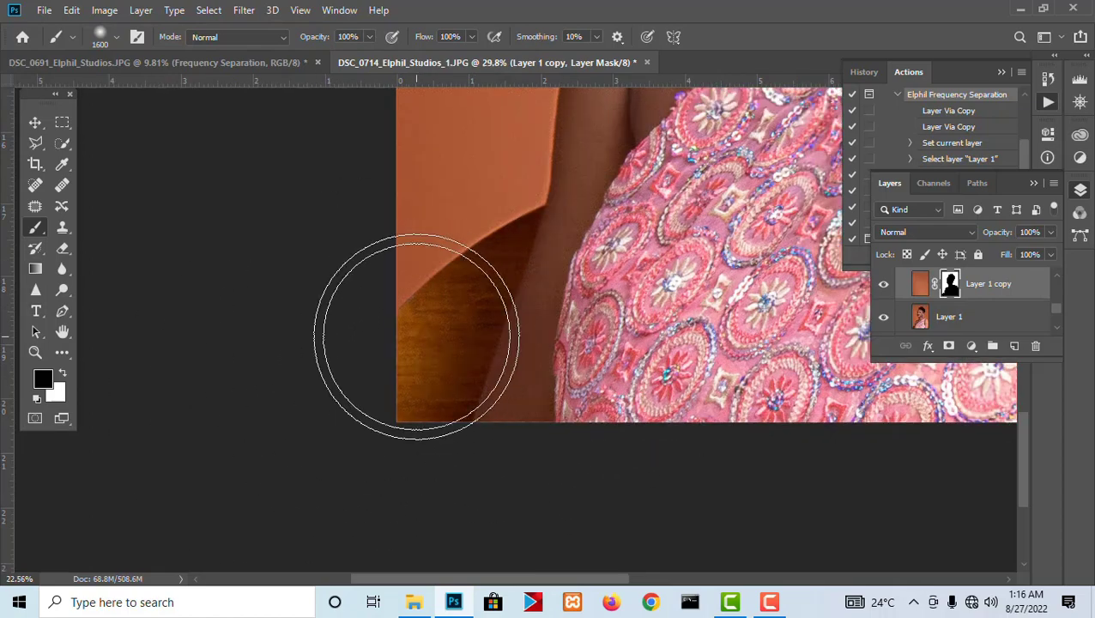
pyautogui.scroll(3, 524, 249)
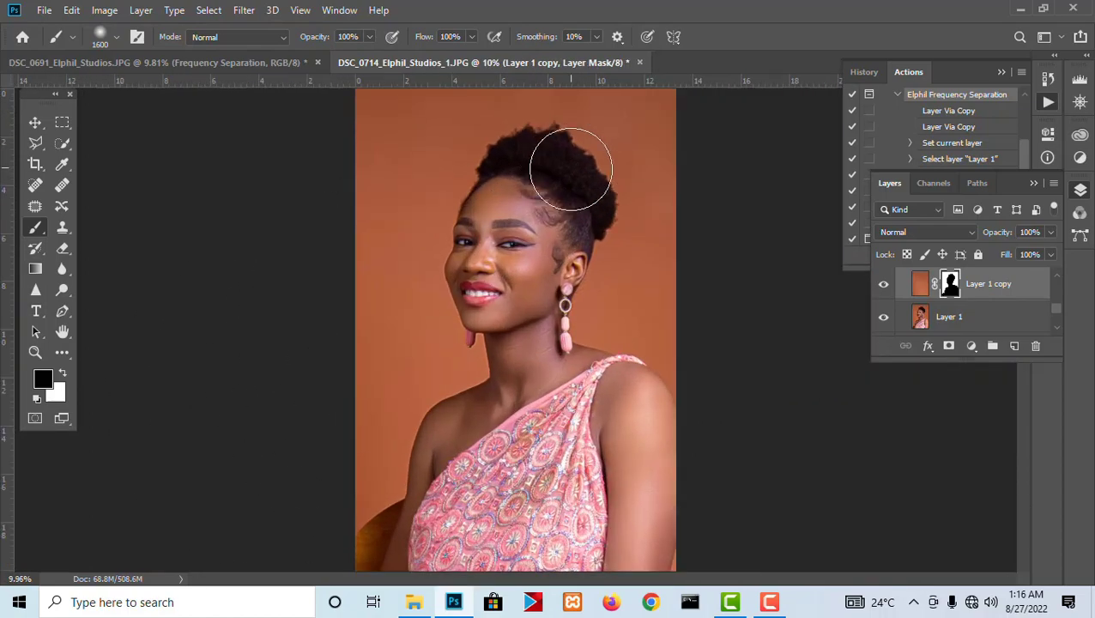
pyautogui.scroll(-3, 563, 176)
pyautogui.scroll(2, 562, 176)
pyautogui.scroll(-1, 490, 271)
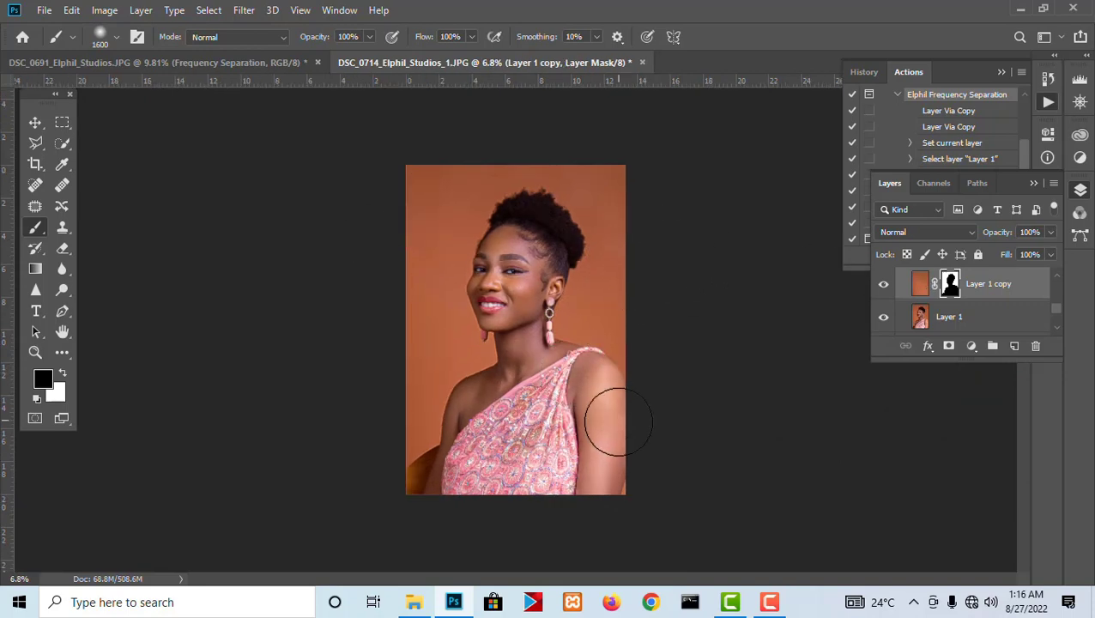
# Step: Start opening a file and browse on Local Disk (E:) to Elphil Studios Asokoro, Edit Kits, Backdrop
pyautogui.click(43, 10)
pyautogui.click(82, 47)
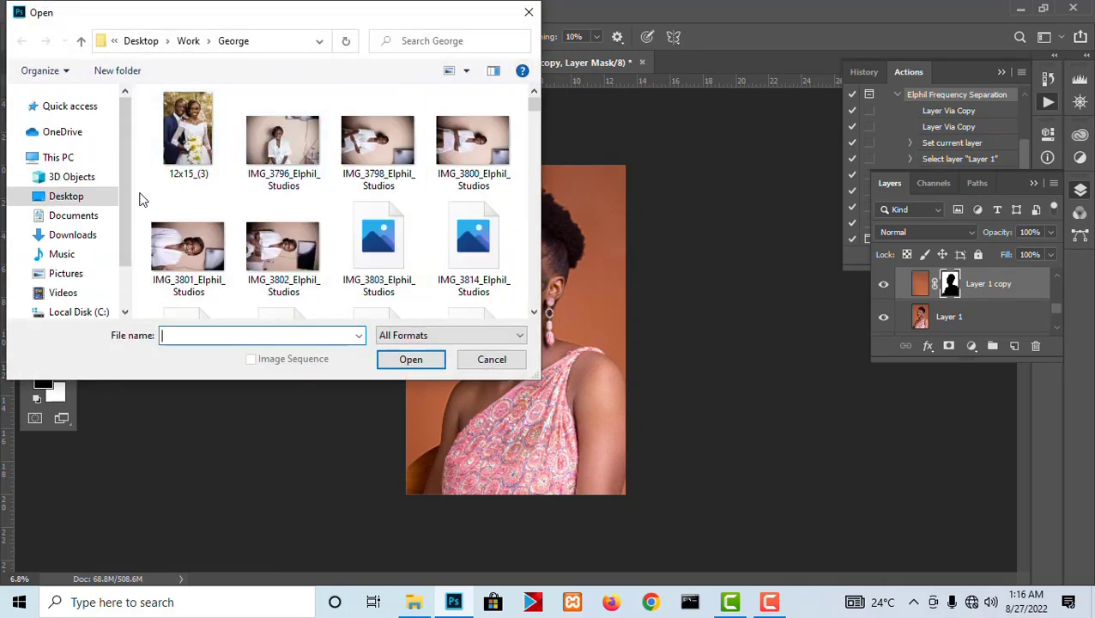
pyautogui.scroll(2, 82, 296)
pyautogui.click(82, 313)
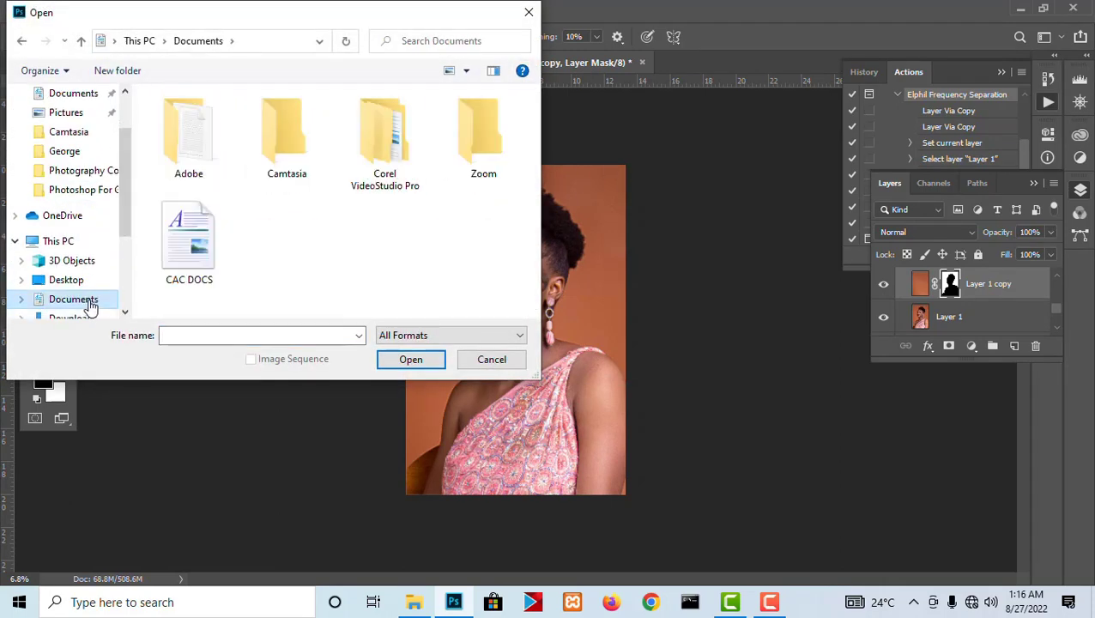
pyautogui.scroll(-1, 85, 307)
pyautogui.scroll(-3, 86, 288)
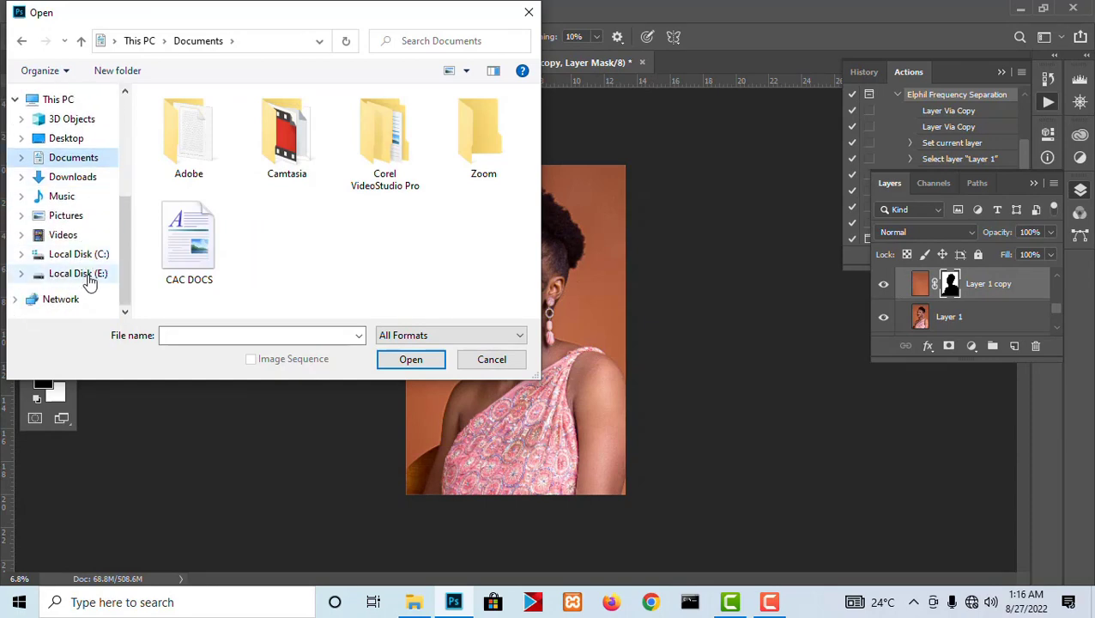
pyautogui.click(87, 274)
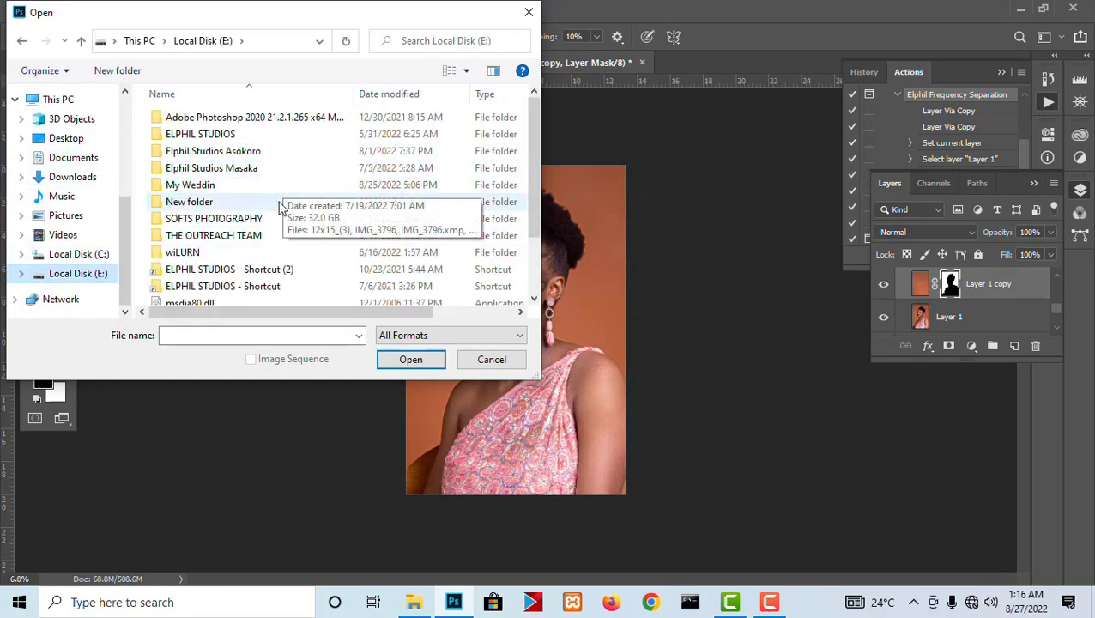
pyautogui.doubleClick(217, 157)
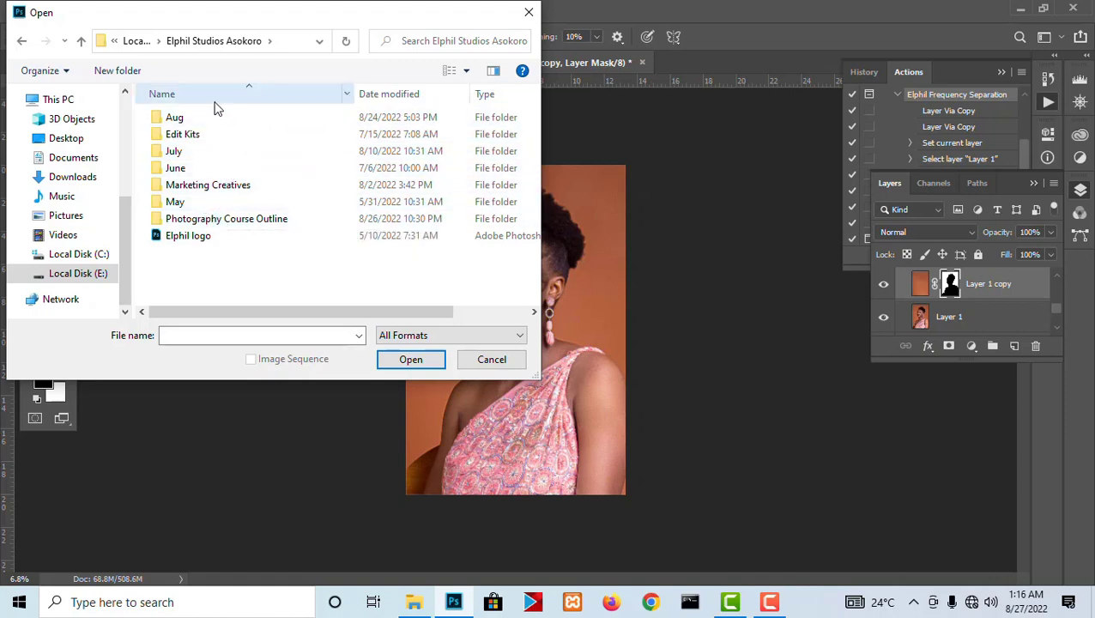
pyautogui.doubleClick(194, 139)
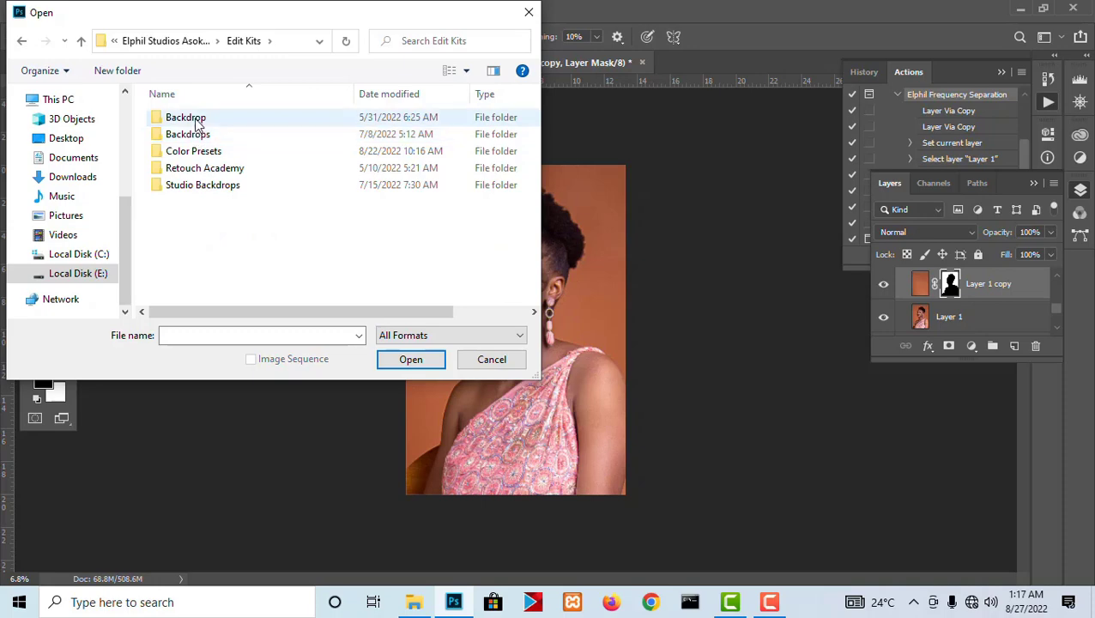
pyautogui.doubleClick(197, 120)
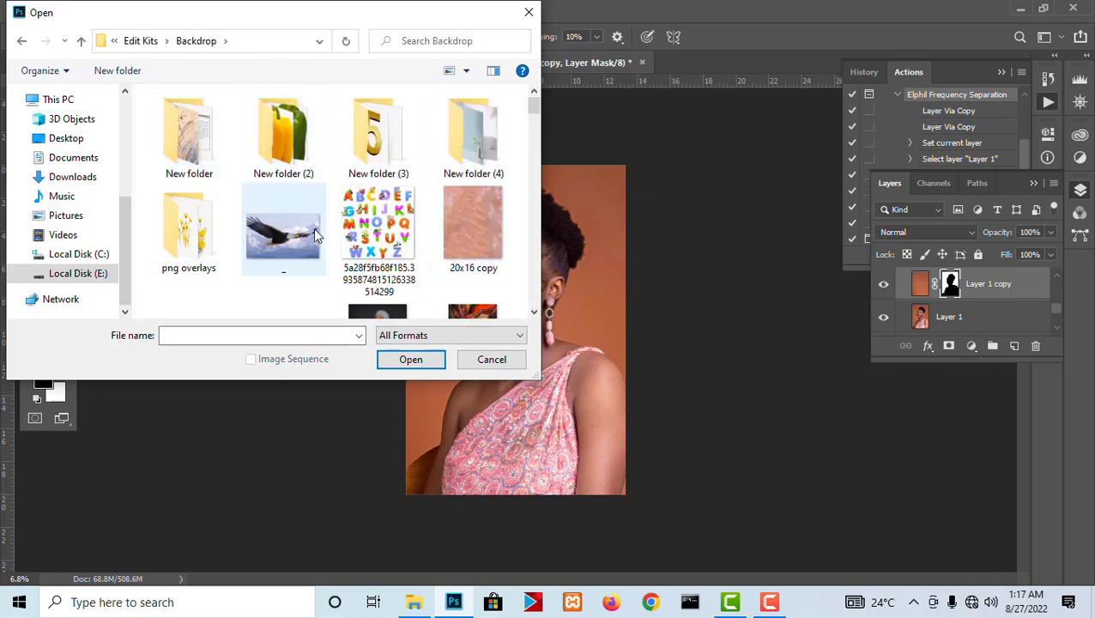
pyautogui.scroll(-3, 318, 232)
pyautogui.scroll(-1, 346, 241)
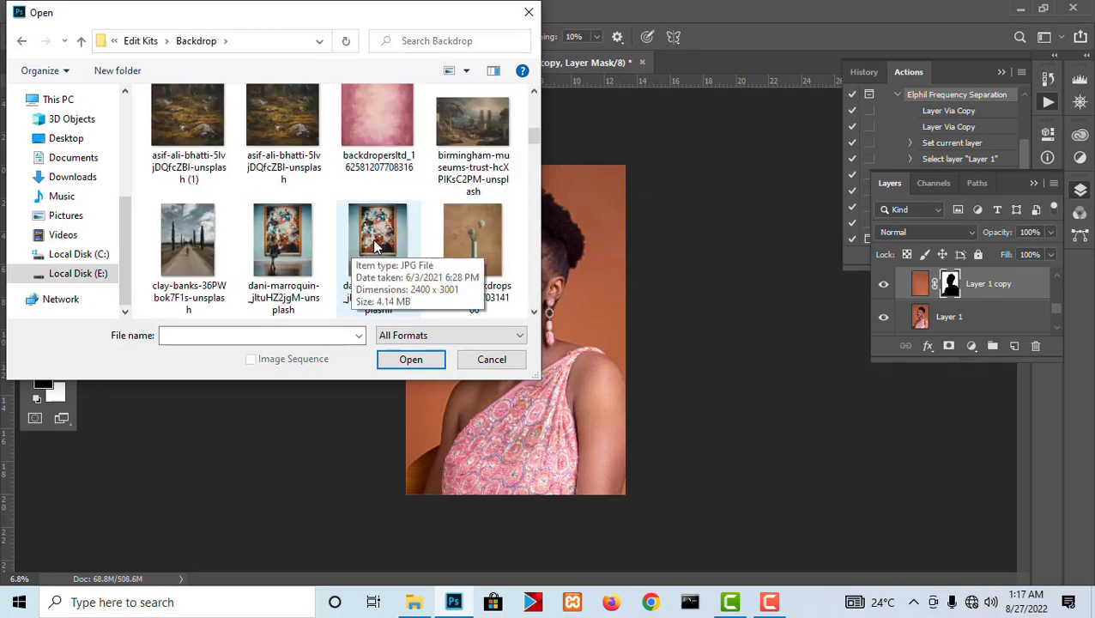
pyautogui.scroll(-3, 373, 238)
pyautogui.scroll(-1, 373, 245)
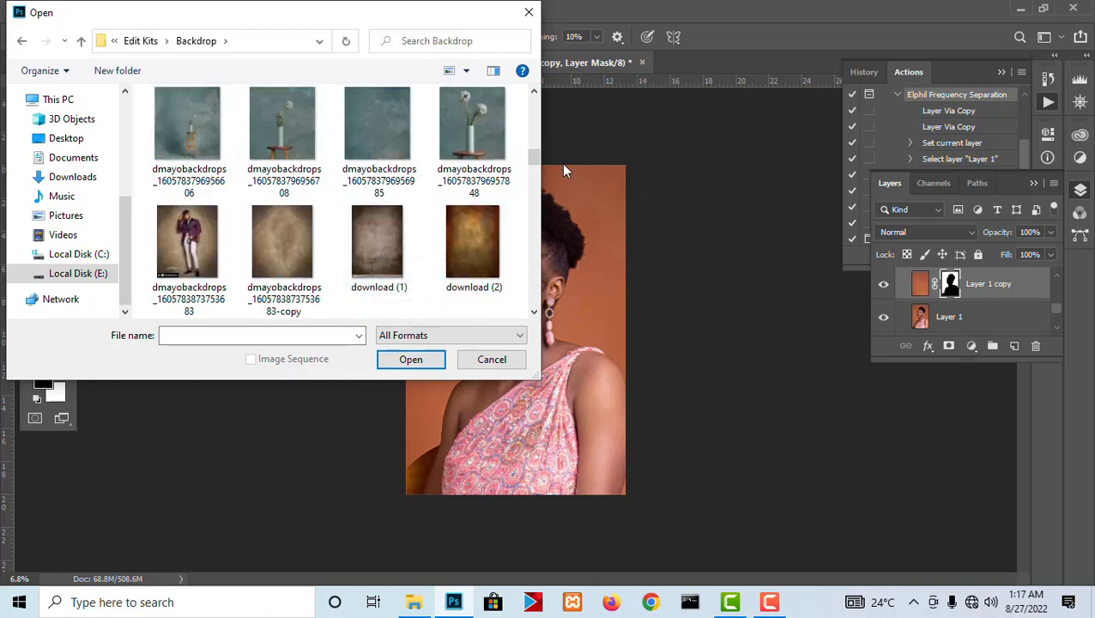
pyautogui.click(475, 230)
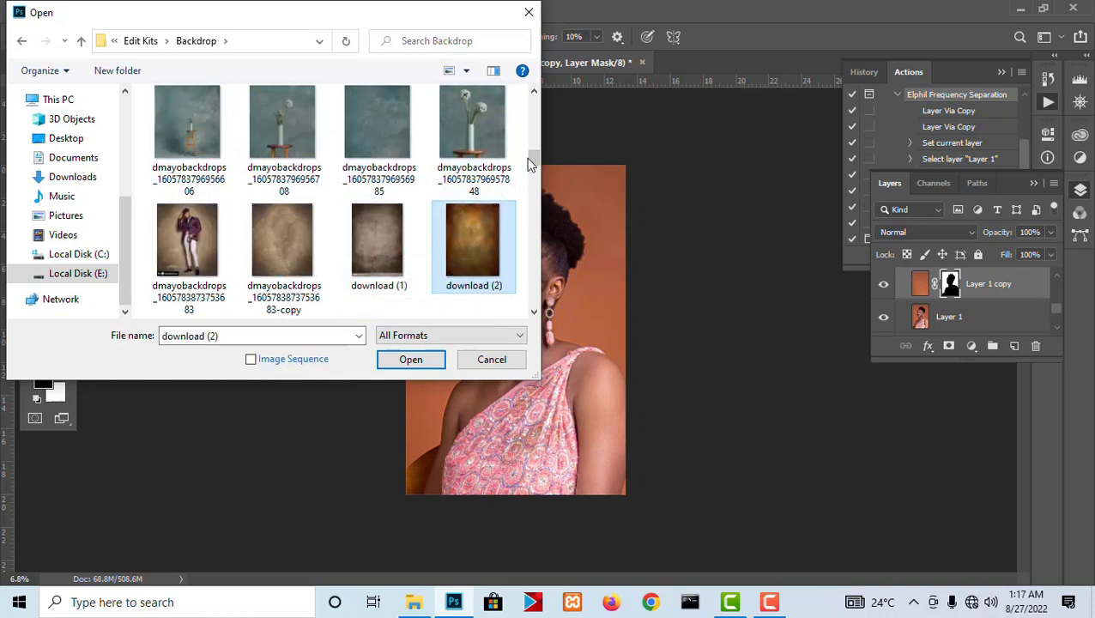
pyautogui.moveTo(534, 159); pyautogui.dragTo(536, 160)
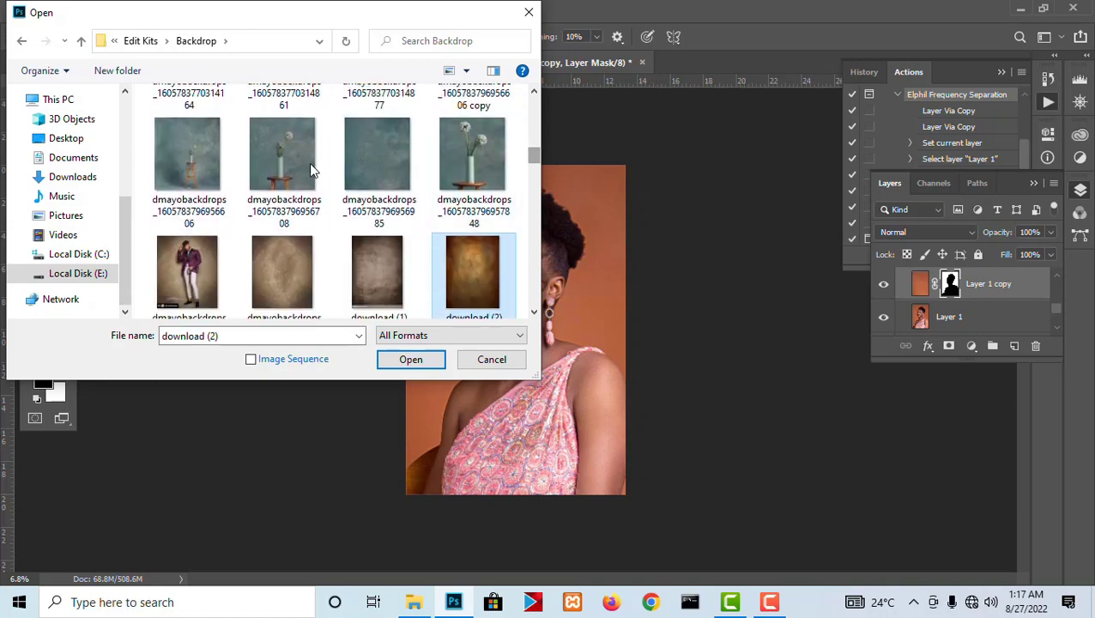
pyautogui.click(298, 161)
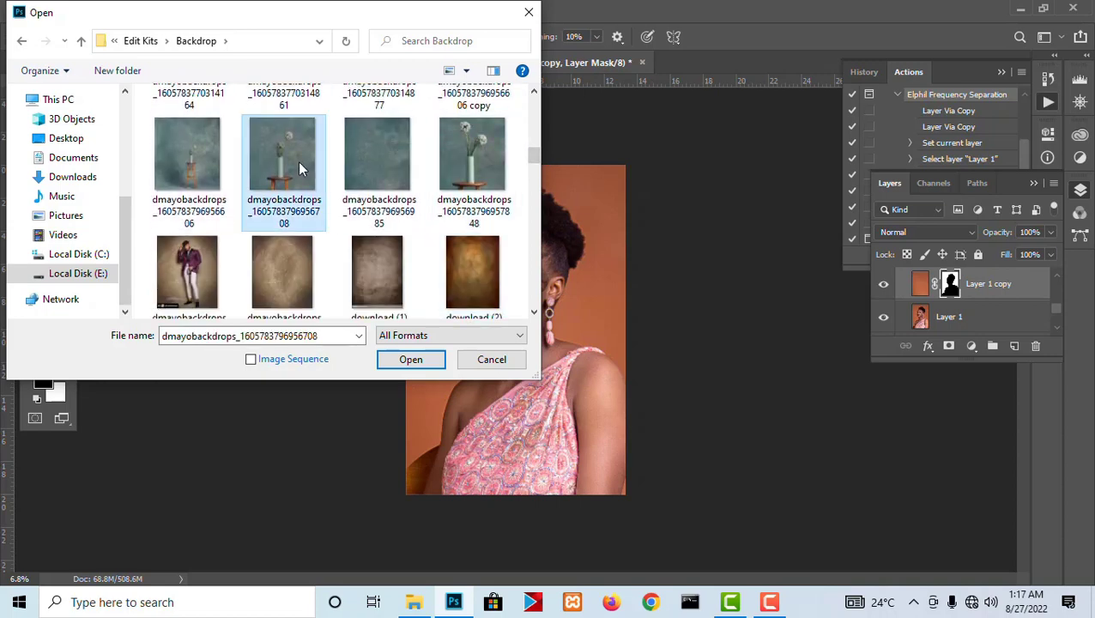
pyautogui.click(410, 360)
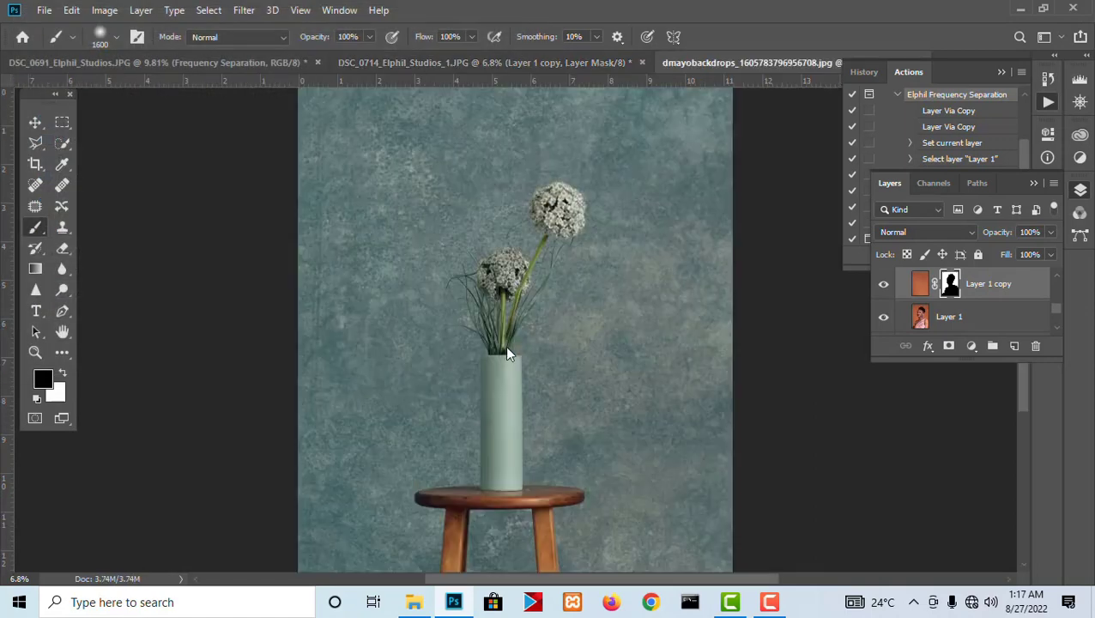
# Step: Bring the backdrop image into the DSC_0714_Elphil_Studios_1.JPG portrait as a new layer and enlarge it to about 510%
pyautogui.click(35, 123)
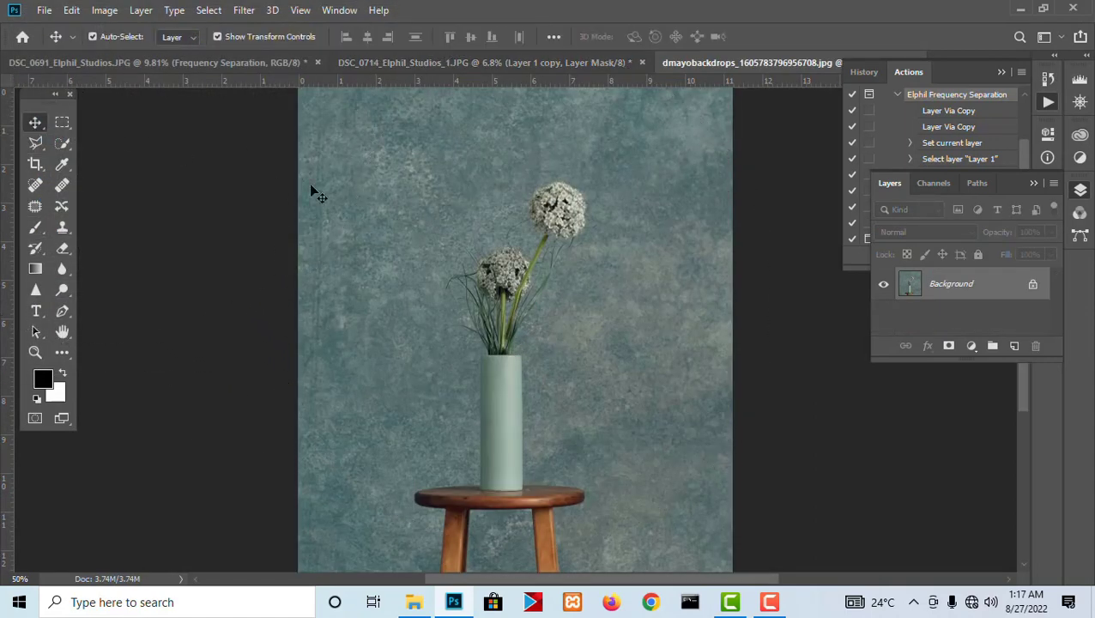
pyautogui.moveTo(455, 239); pyautogui.dragTo(731, 502)
pyautogui.moveTo(587, 446); pyautogui.dragTo(531, 383)
pyautogui.moveTo(621, 199); pyautogui.dragTo(667, 143)
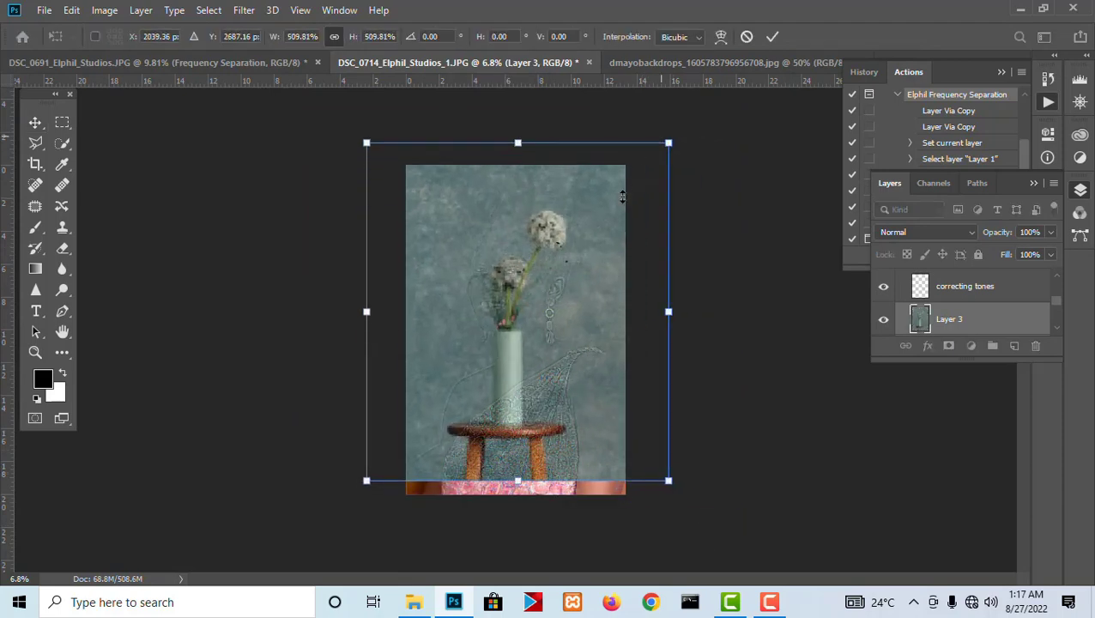
# Step: Enlarge the backdrop to about 614% so it covers the canvas, with the vase along the portrait's left edge
pyautogui.moveTo(595, 239); pyautogui.dragTo(535, 257)
pyautogui.moveTo(606, 160); pyautogui.dragTo(654, 108)
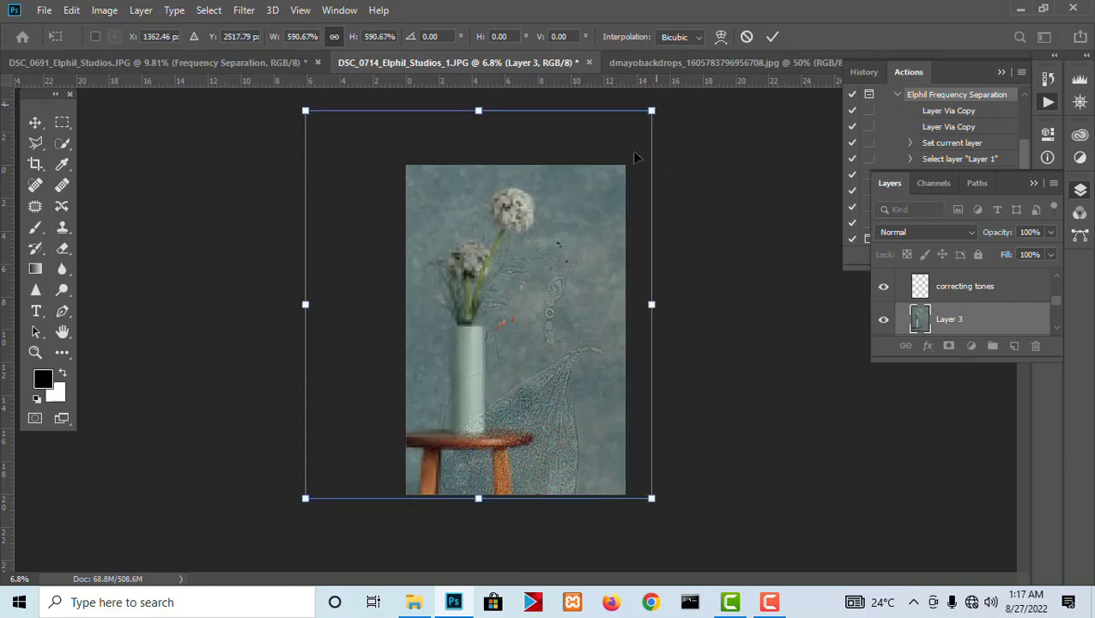
pyautogui.moveTo(565, 260); pyautogui.dragTo(539, 311)
pyautogui.moveTo(629, 163); pyautogui.dragTo(644, 145)
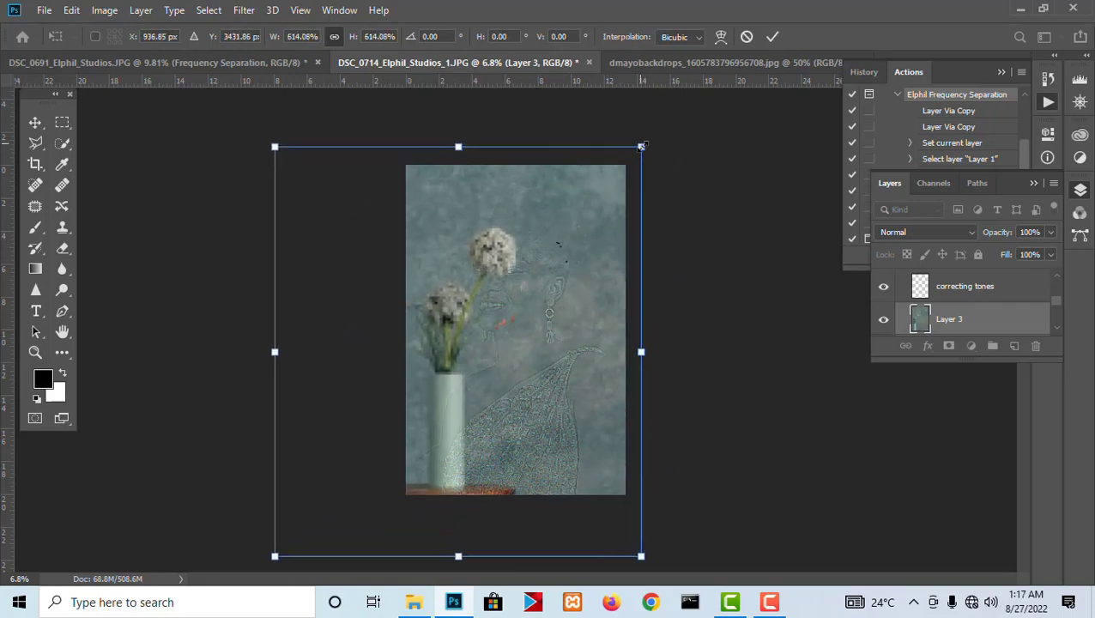
pyautogui.moveTo(588, 222); pyautogui.dragTo(573, 226)
pyautogui.press('Return')
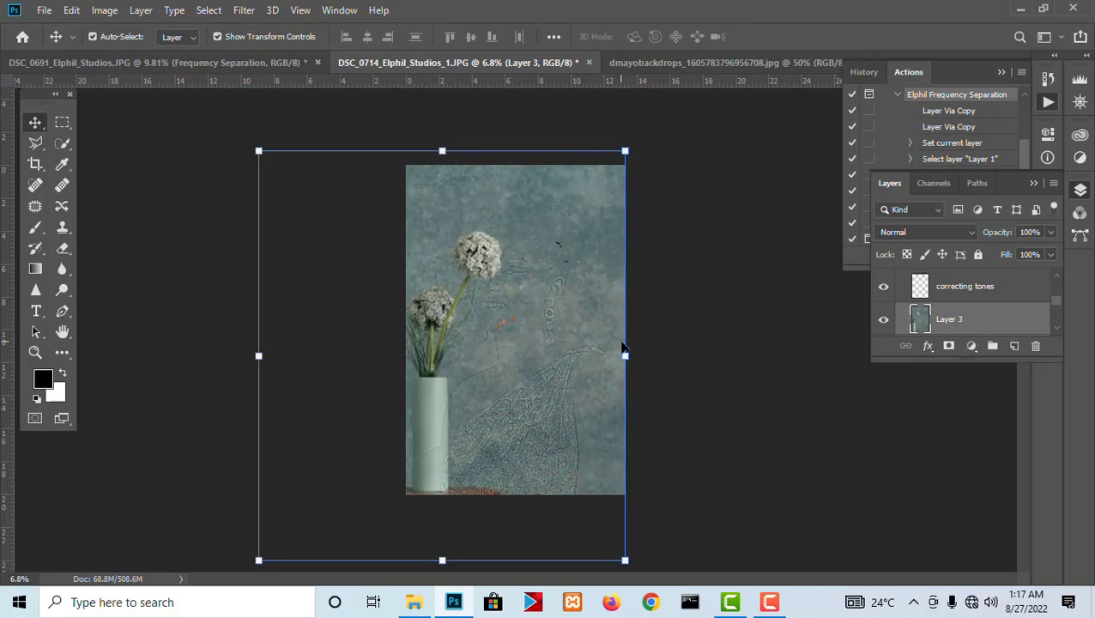
pyautogui.click(629, 346)
pyautogui.moveTo(566, 342); pyautogui.dragTo(572, 340)
pyautogui.press('Return')
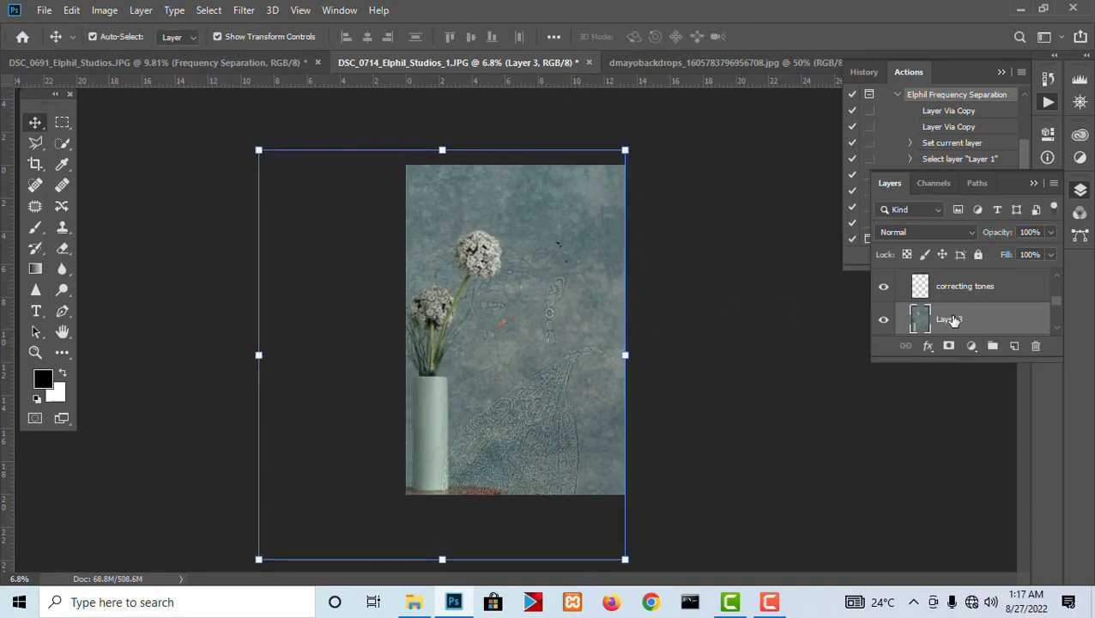
# Step: Try masking Layer 3 with a copy of Layer 1 copy's mask, and undo it
pyautogui.scroll(-1, 951, 319)
pyautogui.click(951, 331)
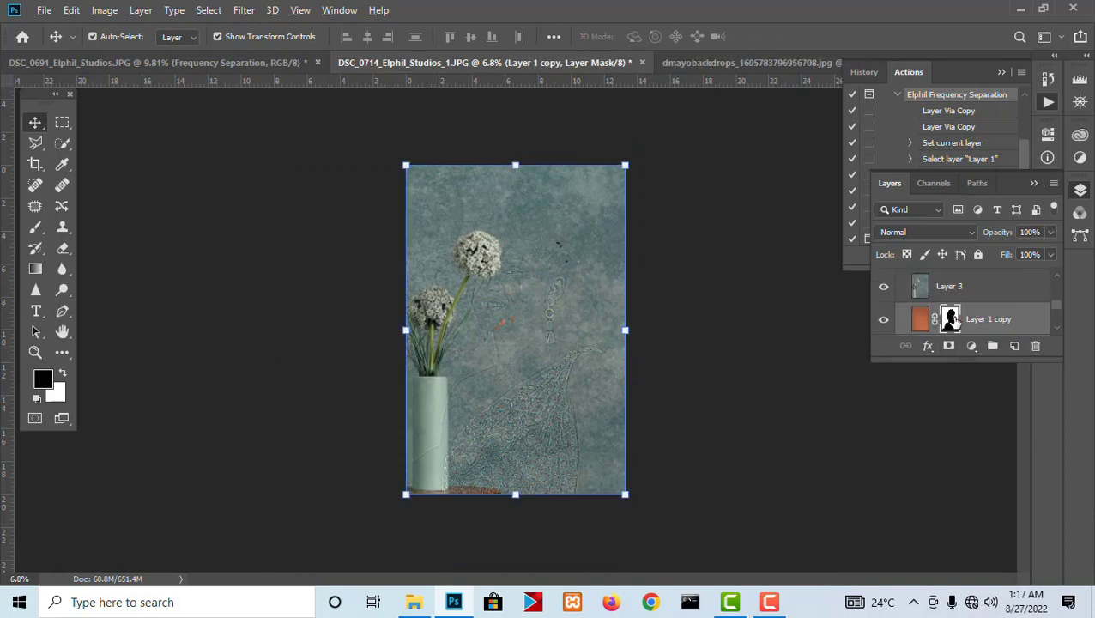
pyautogui.moveTo(955, 321); pyautogui.dragTo(944, 296)
pyautogui.scroll(7, 515, 225)
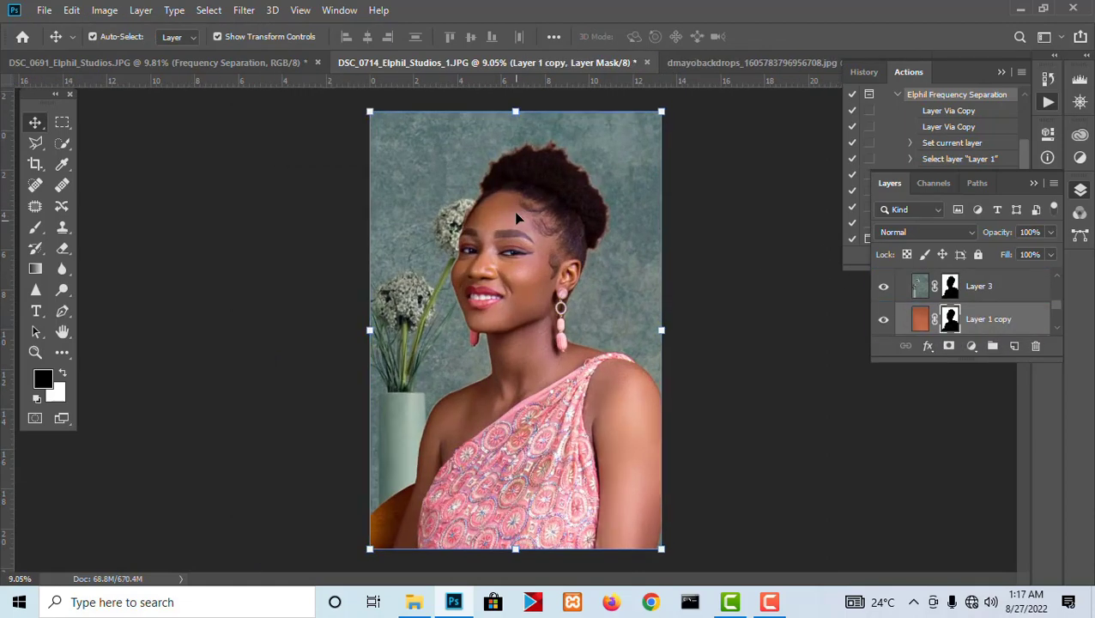
pyautogui.scroll(-5, 517, 204)
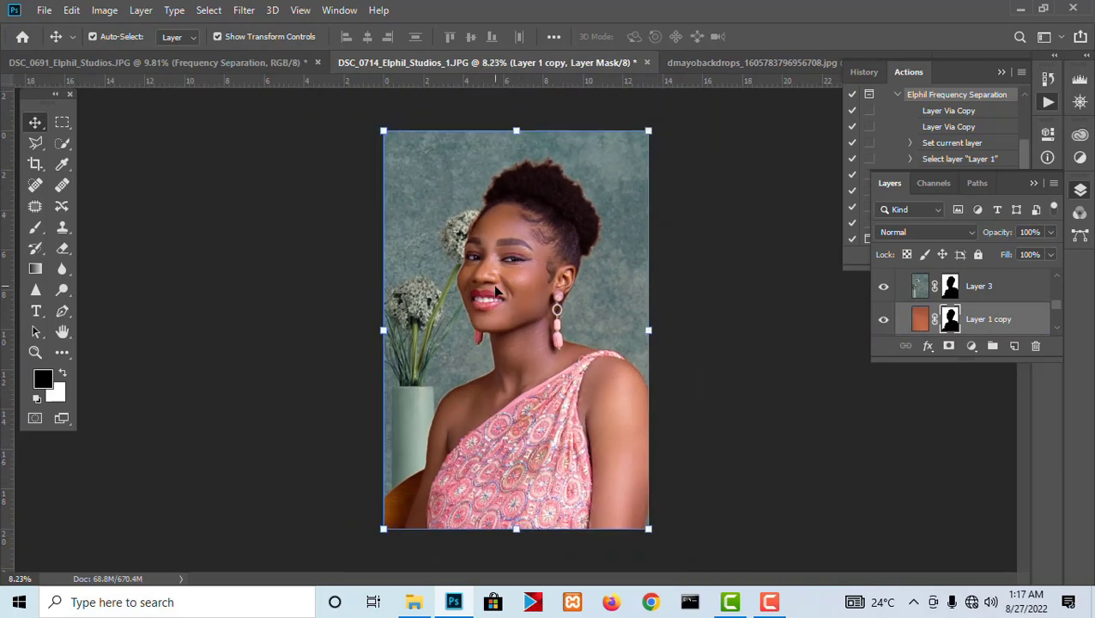
pyautogui.scroll(4, 495, 283)
pyautogui.scroll(-4, 468, 210)
pyautogui.hotkey('ctrl', 'z')
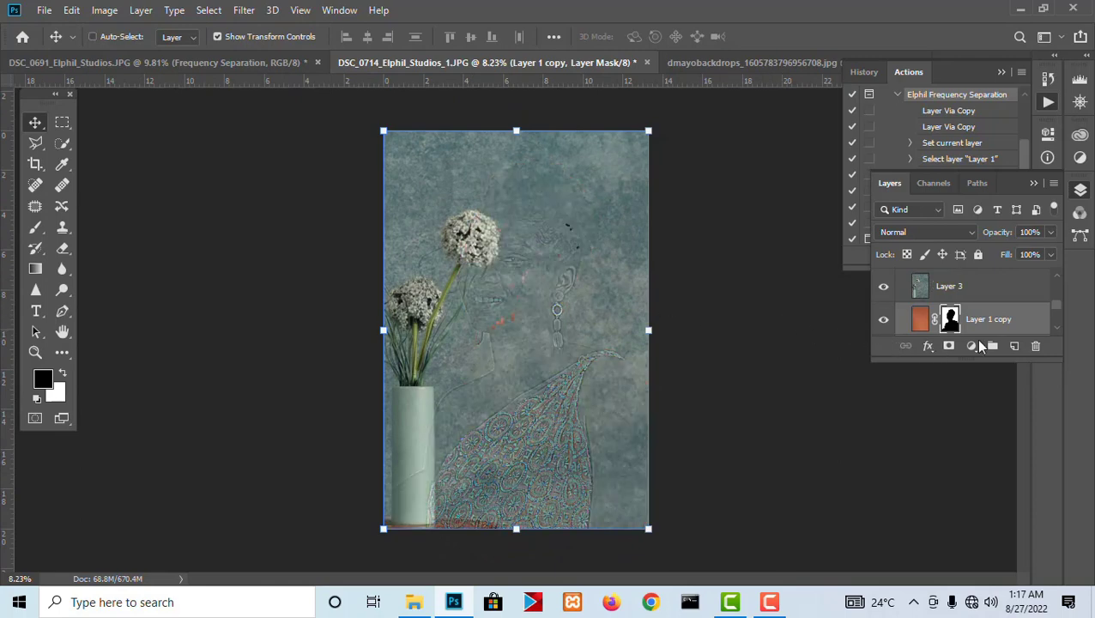
# Step: Clip Layer 3 to Layer 1 copy so the backdrop shows only behind the woman and chair
pyautogui.click(961, 295)
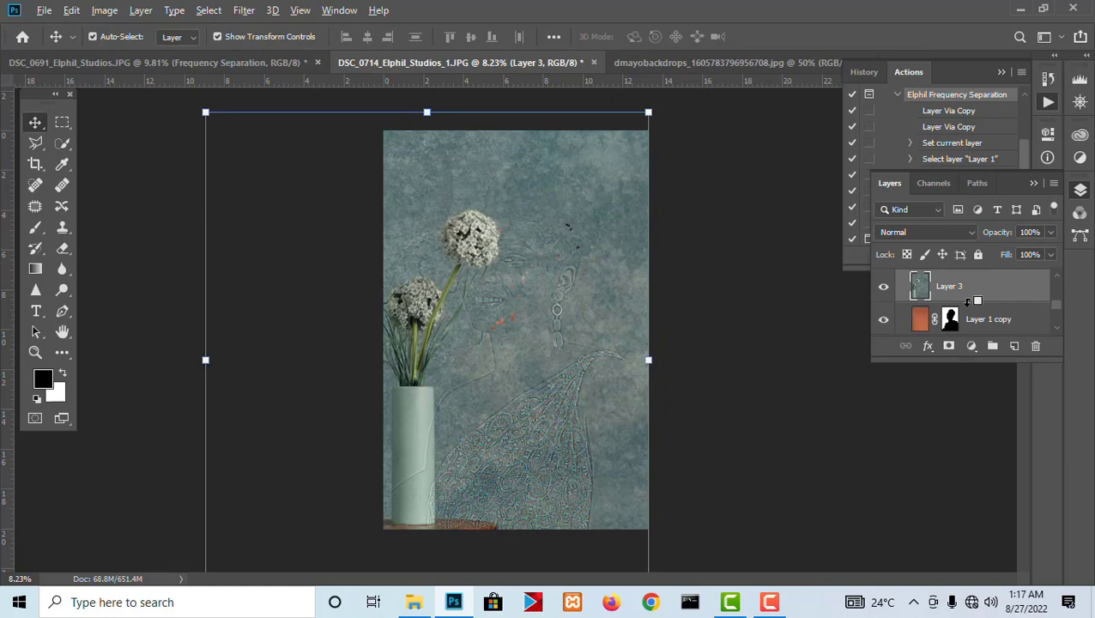
pyautogui.keyDown('alt'); pyautogui.click(968, 300); pyautogui.keyUp('alt')
pyautogui.scroll(5, 550, 173)
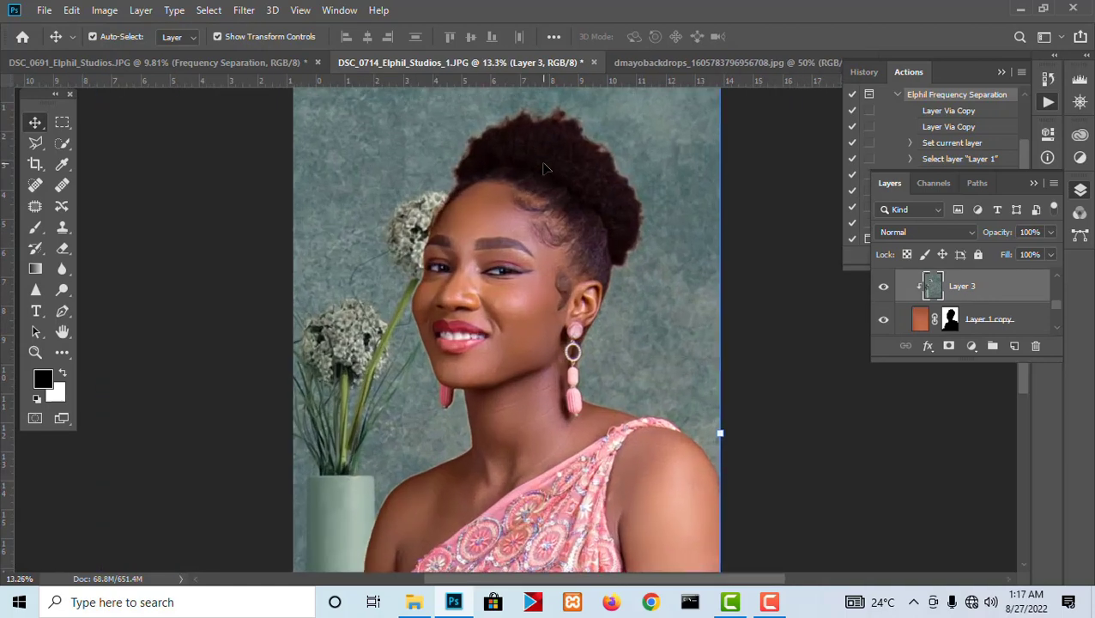
pyautogui.scroll(-6, 550, 173)
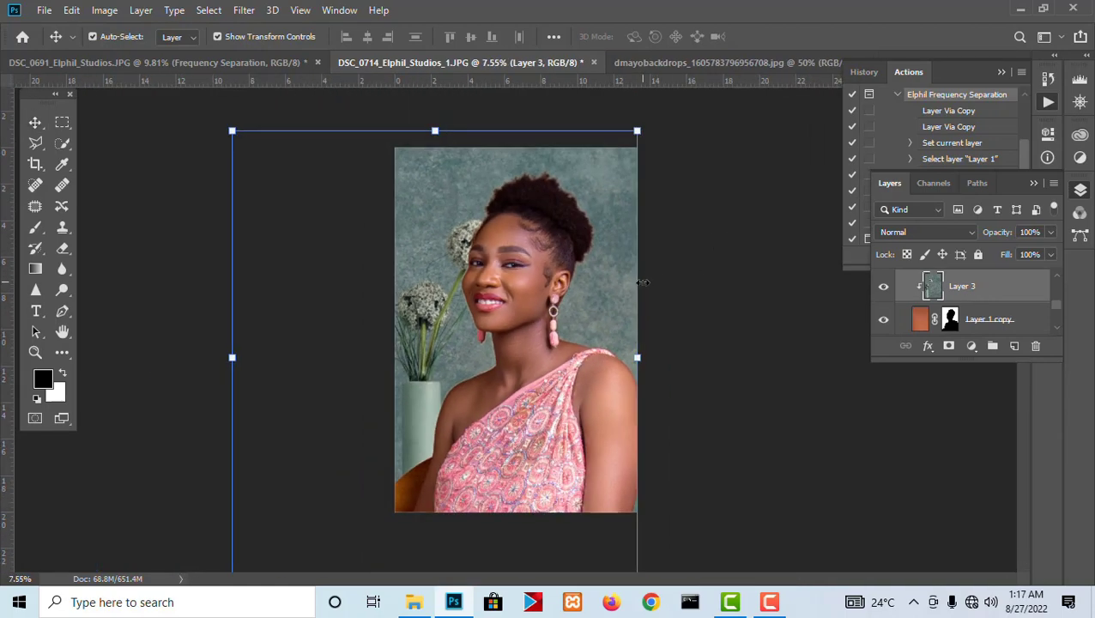
# Step: Nudge the backdrop layer slightly to the right so it fully covers the portrait's right edge
pyautogui.hotkey('ctrl', 't')
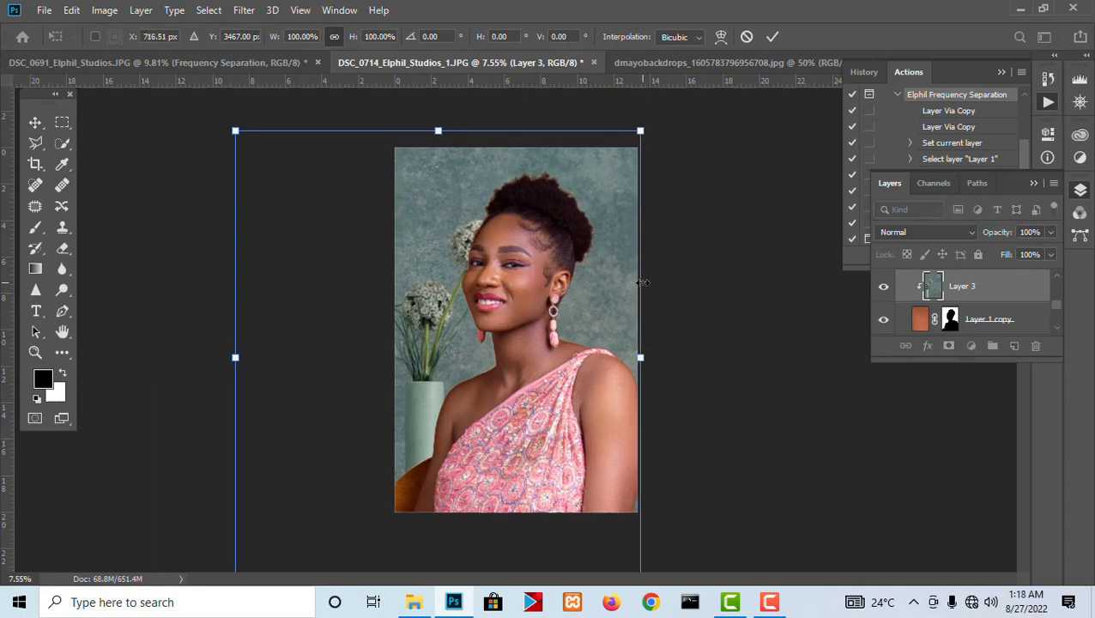
pyautogui.press('Return')
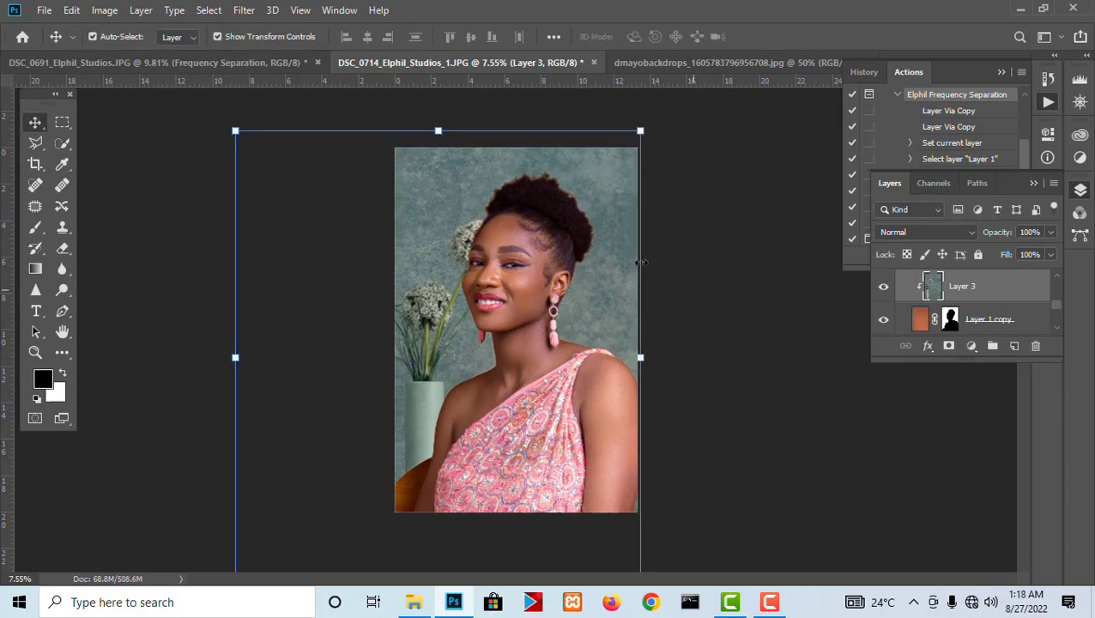
pyautogui.click(714, 281)
pyautogui.scroll(4, 538, 222)
pyautogui.scroll(-3, 541, 227)
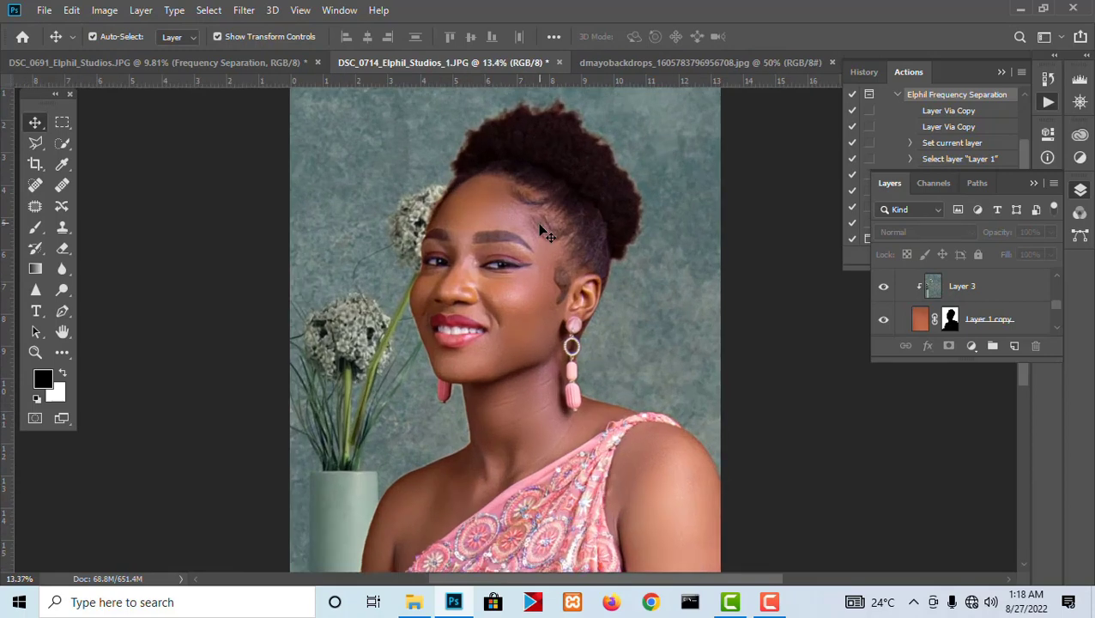
pyautogui.scroll(-2, 546, 233)
pyautogui.scroll(4, 553, 240)
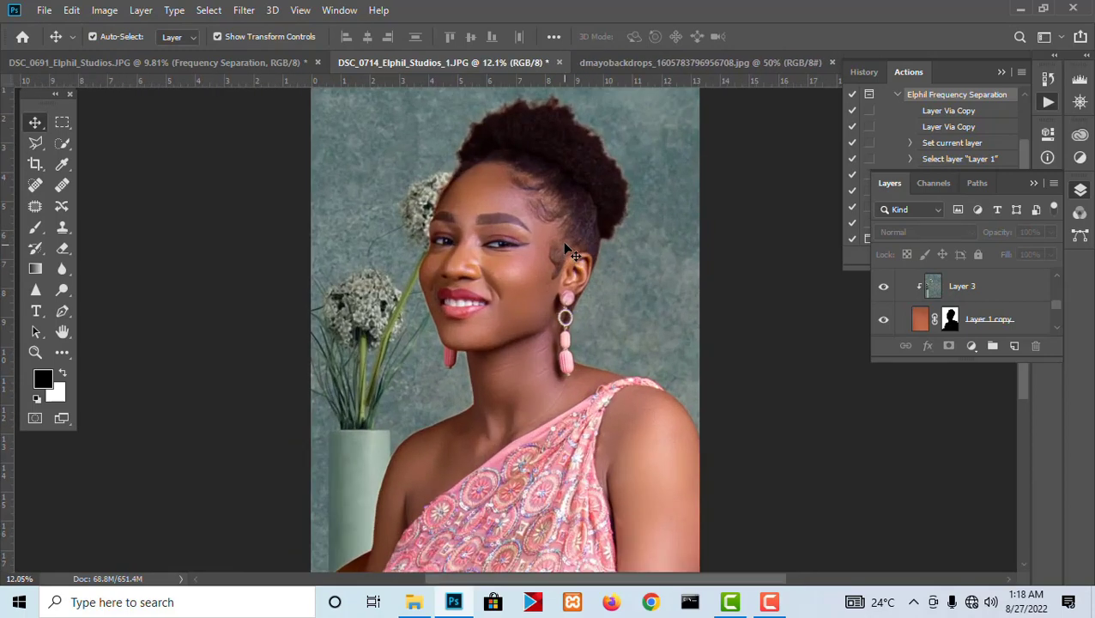
pyautogui.scroll(-3, 567, 249)
# Step: Apply a Gaussian Blur with a 7.2-pixel radius to the backdrop on Layer 3
pyautogui.click(998, 285)
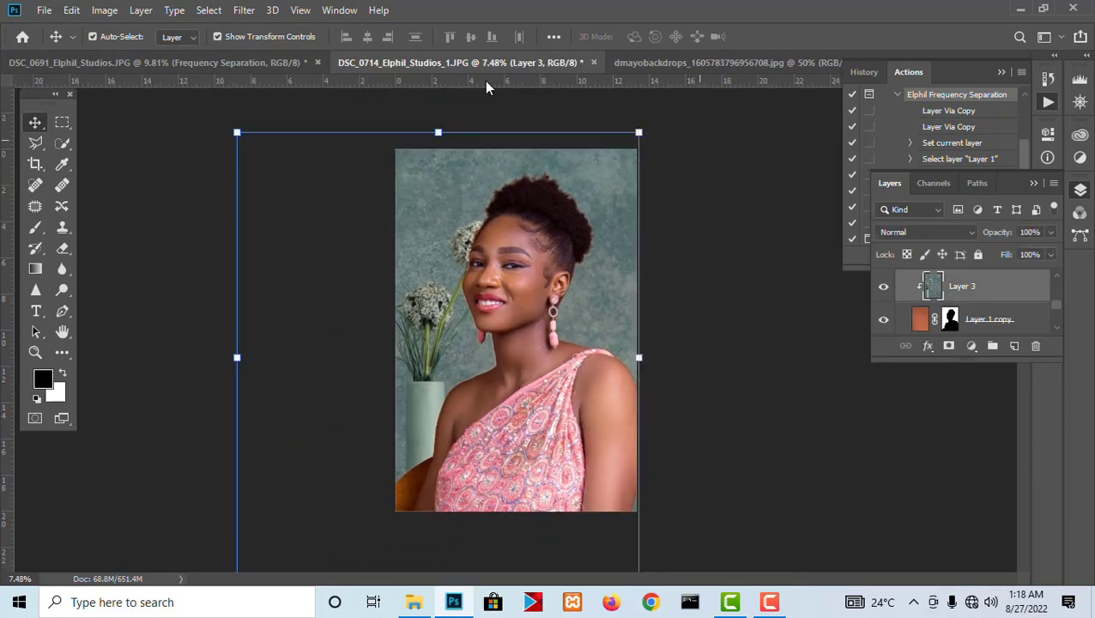
pyautogui.click(245, 12)
pyautogui.moveTo(266, 196)
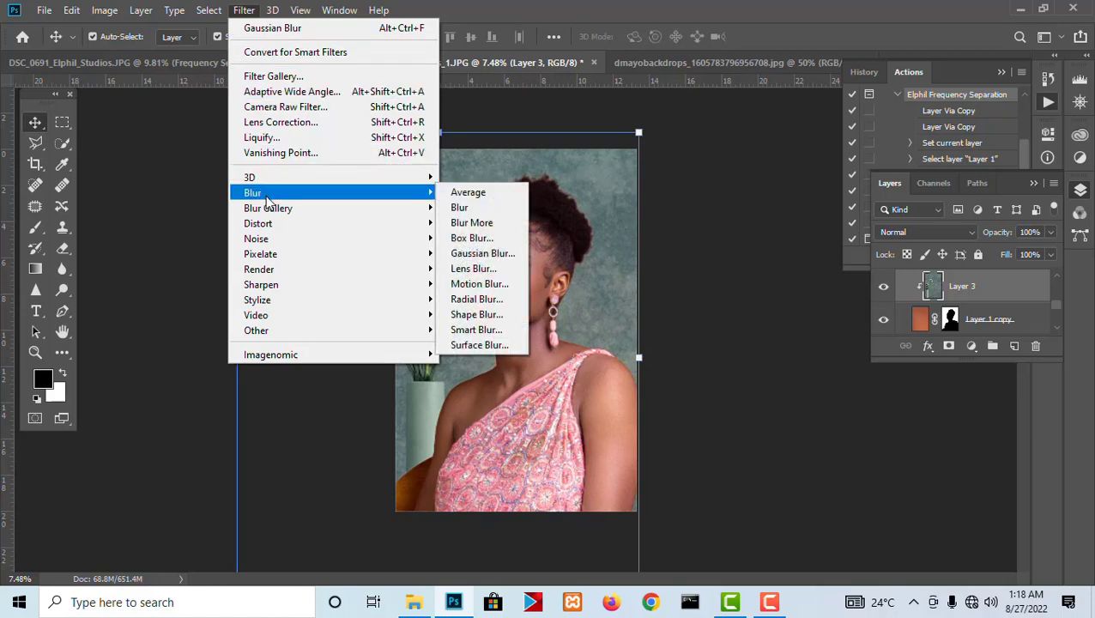
pyautogui.click(507, 252)
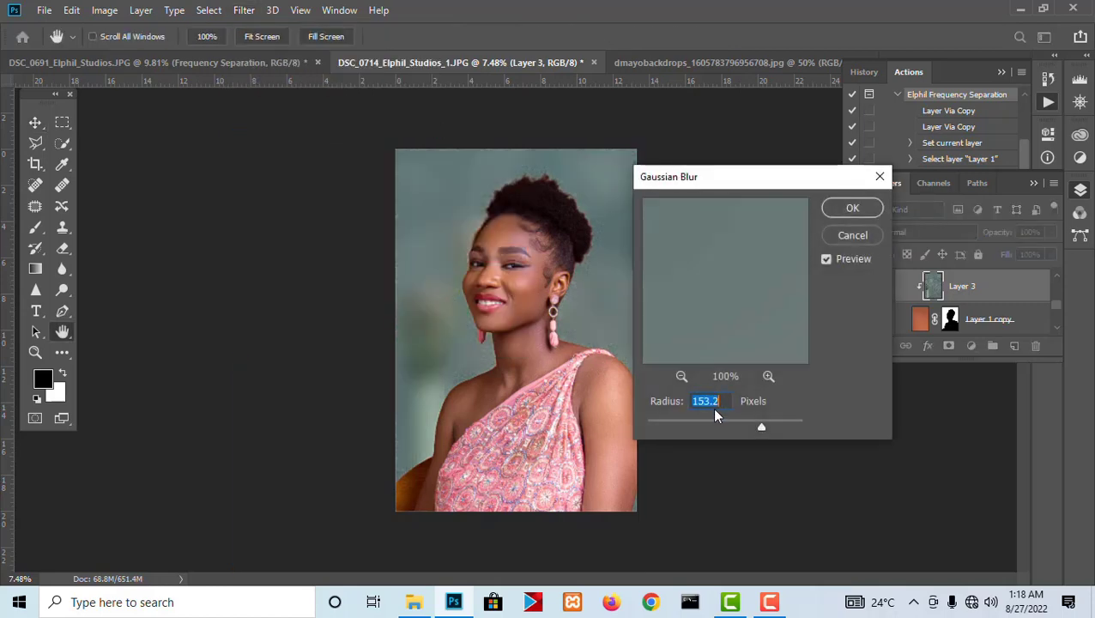
pyautogui.moveTo(703, 427); pyautogui.dragTo(687, 426)
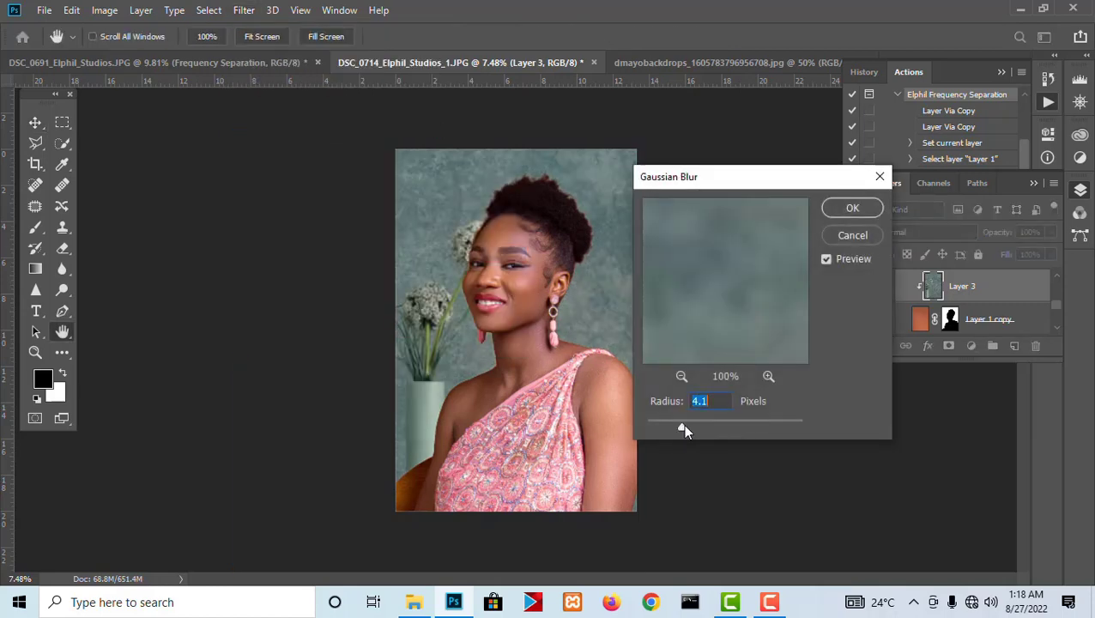
pyautogui.moveTo(694, 427); pyautogui.dragTo(699, 429)
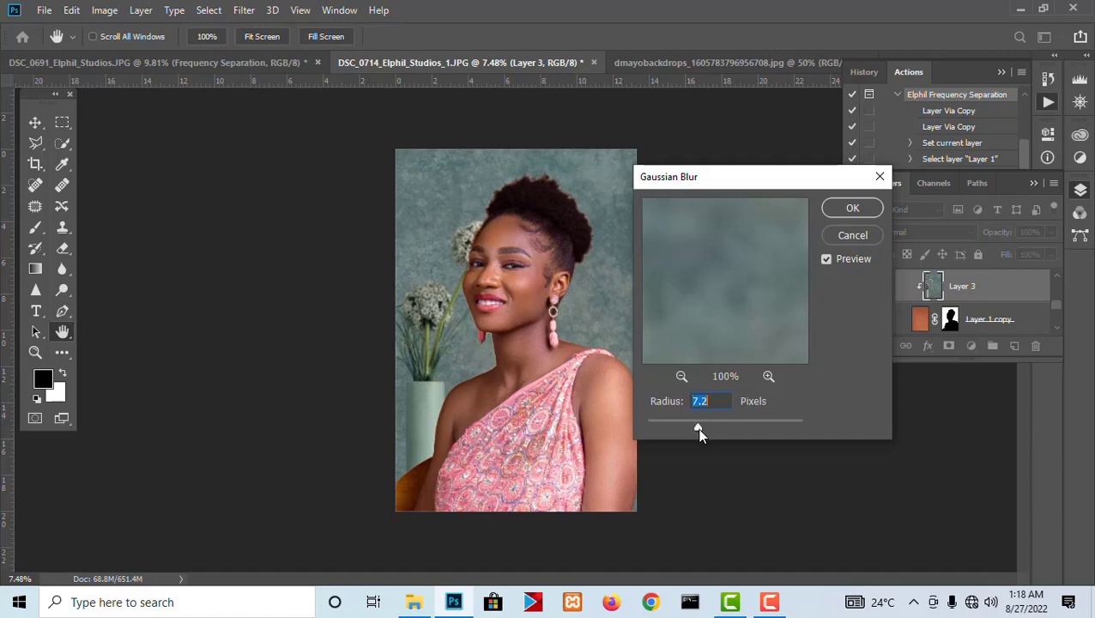
pyautogui.click(850, 211)
# Step: Move the backdrop layer slightly down and to the right so the flowers sit lower beside the woman
pyautogui.press('v')
pyautogui.scroll(2, 704, 275)
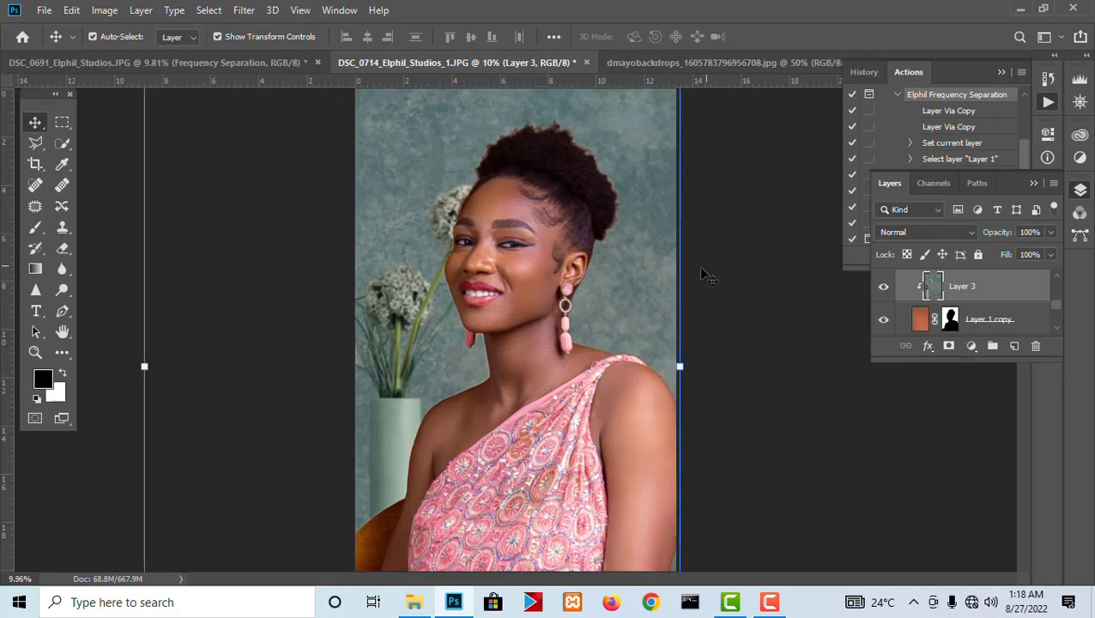
pyautogui.moveTo(626, 289)
pyautogui.mouseDown()
pyautogui.moveTo(665, 293)
pyautogui.moveTo(631, 317)
pyautogui.moveTo(642, 367)
pyautogui.moveTo(644, 235)
pyautogui.moveTo(620, 173)
pyautogui.moveTo(615, 287)
pyautogui.moveTo(589, 309)
pyautogui.moveTo(624, 323)
pyautogui.moveTo(628, 296)
pyautogui.mouseUp()
pyautogui.press('Return')
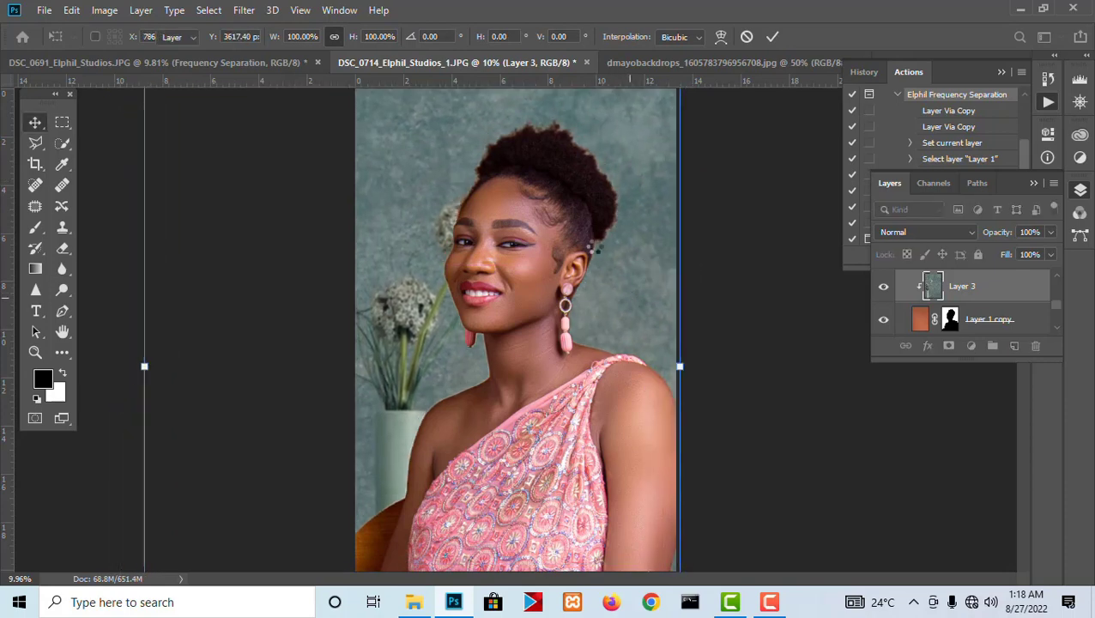
pyautogui.scroll(-2, 592, 241)
pyautogui.click(704, 254)
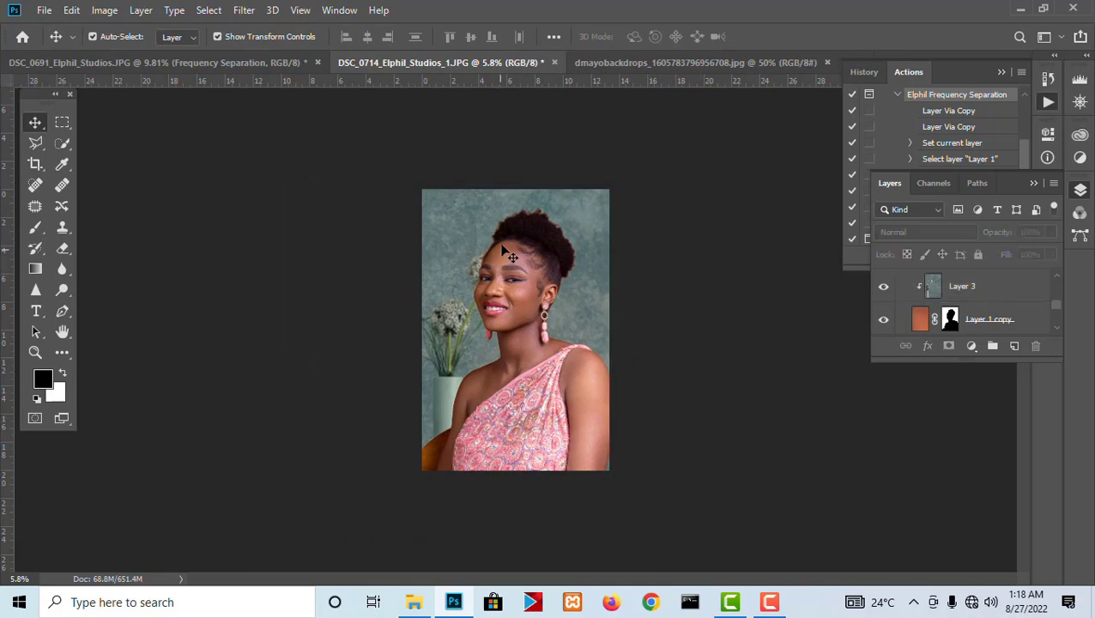
# Step: Select the Background layer at the bottom of the portrait's layer stack
pyautogui.scroll(2, 513, 335)
pyautogui.scroll(3, 587, 135)
pyautogui.scroll(-3, 587, 135)
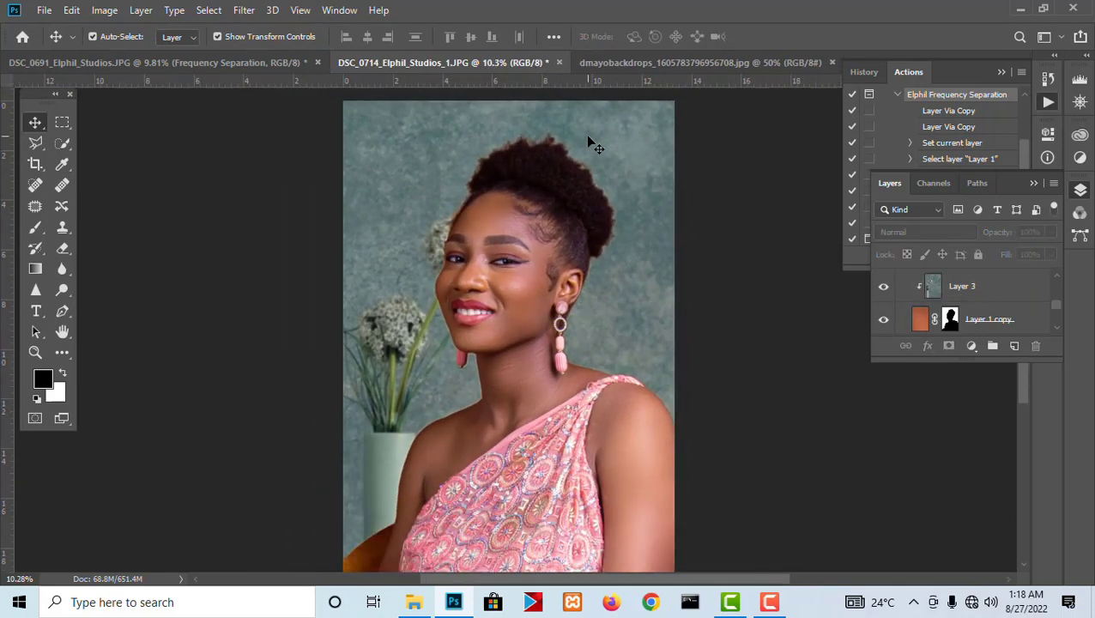
pyautogui.scroll(-1, 549, 206)
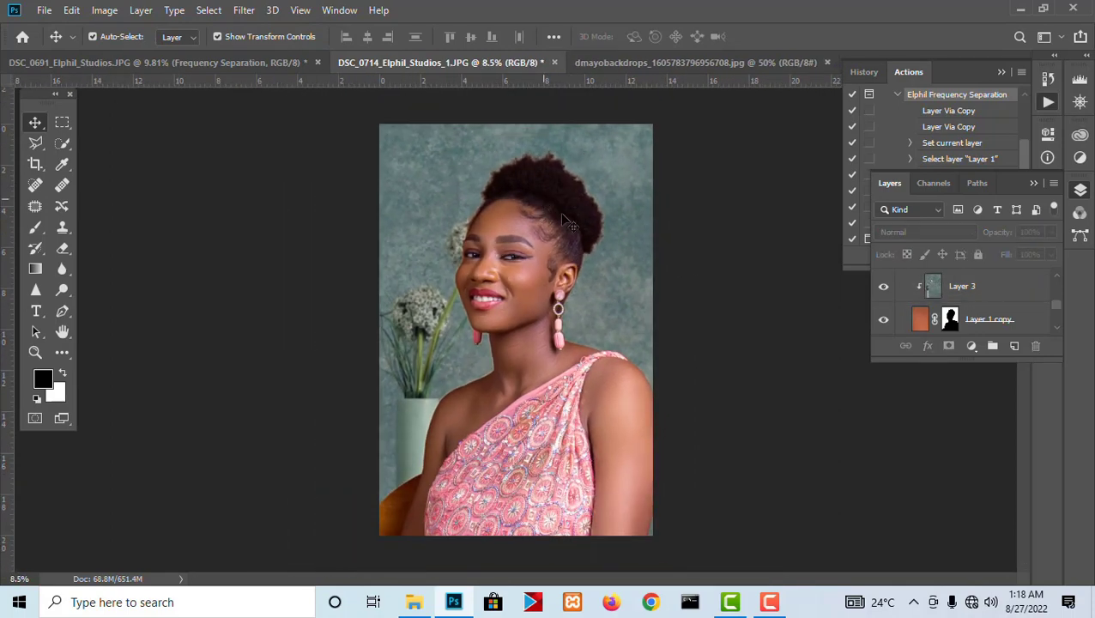
pyautogui.scroll(-4, 976, 324)
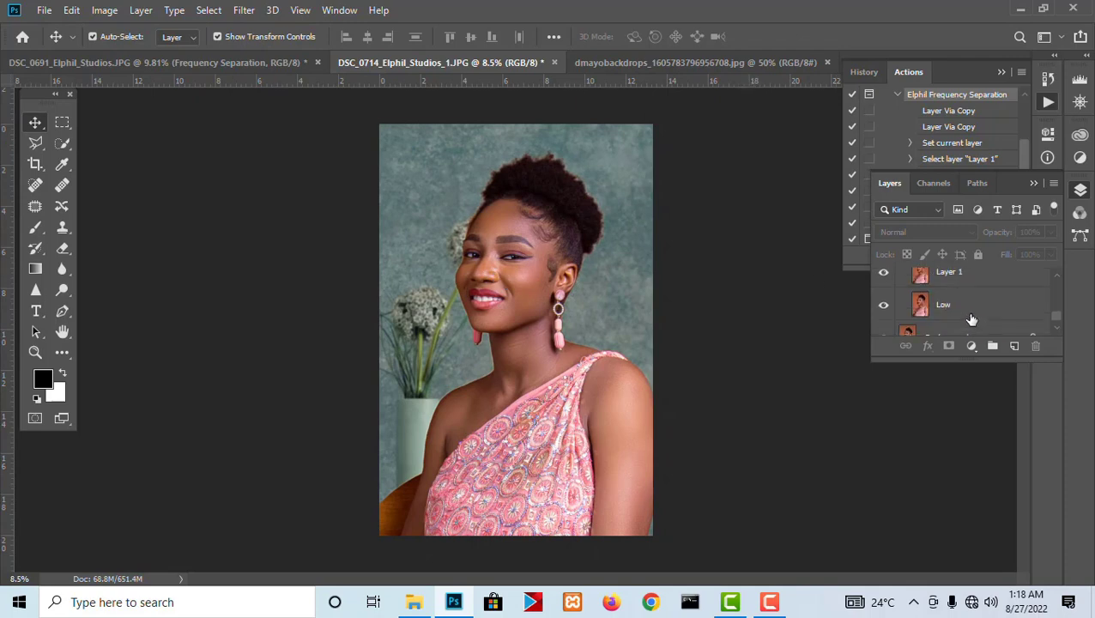
pyautogui.click(962, 321)
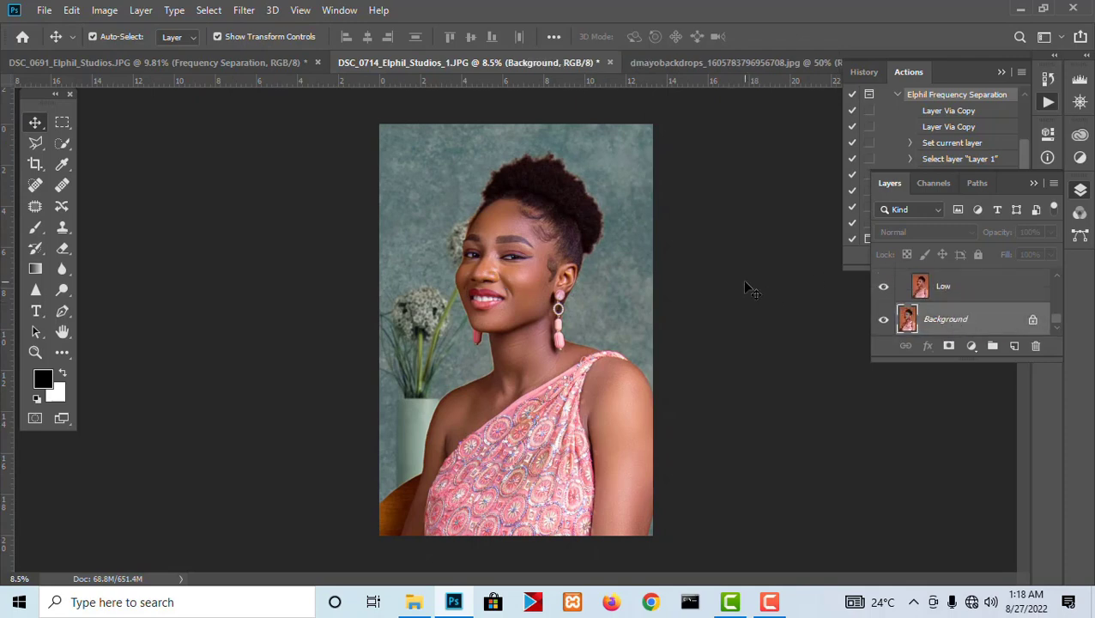
# Step: Duplicate the Background layer and raise the copy in the layer stack to sit clipped directly above Layer 3
pyautogui.hotkey('ctrl', 'j')
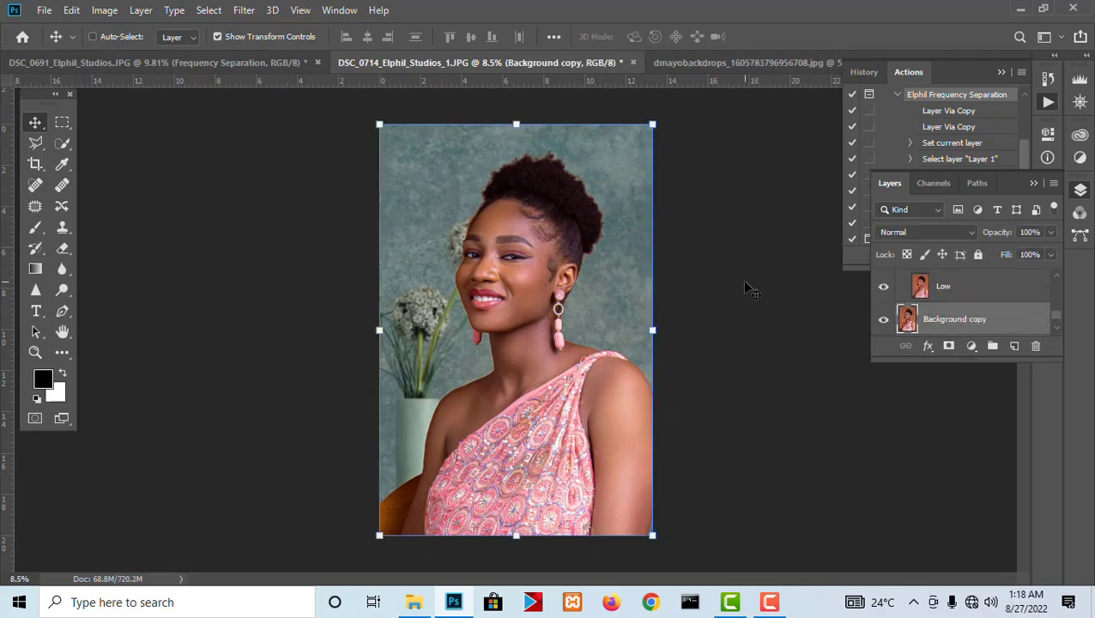
pyautogui.hotkey('ctrl', ']')
pyautogui.hotkey('ctrl', ']')
pyautogui.hotkey('ctrl', ']')
pyautogui.hotkey('ctrl', ']')
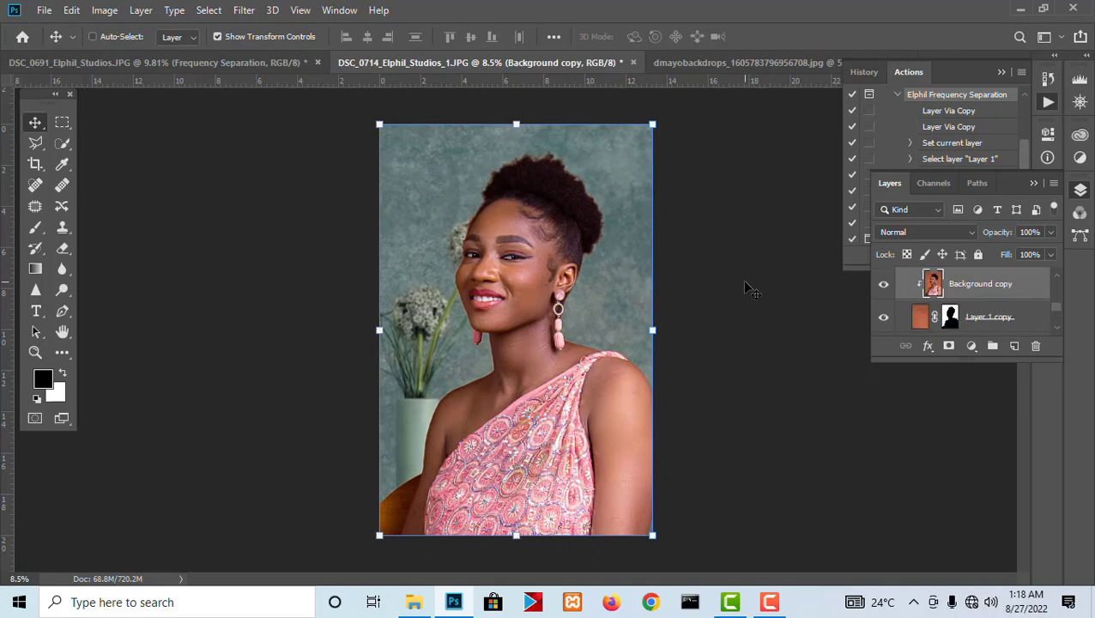
pyautogui.hotkey('ctrl', ']')
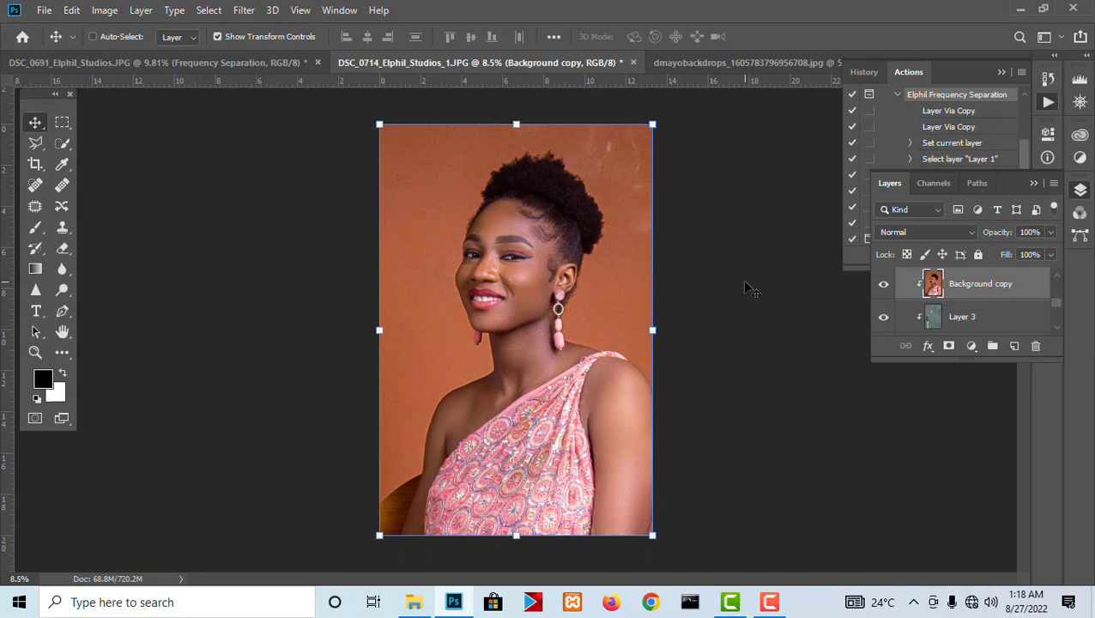
# Step: Desaturate the Background copy and set its blend mode to Hard Light, comparing the portrait with and without the layer
pyautogui.click(919, 234)
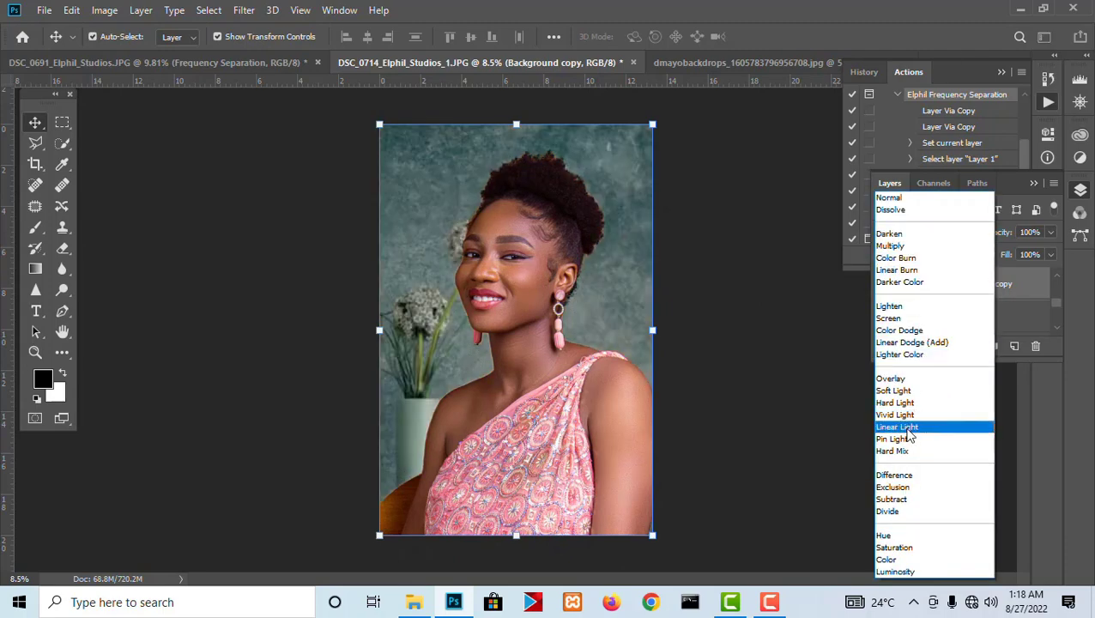
pyautogui.click(897, 403)
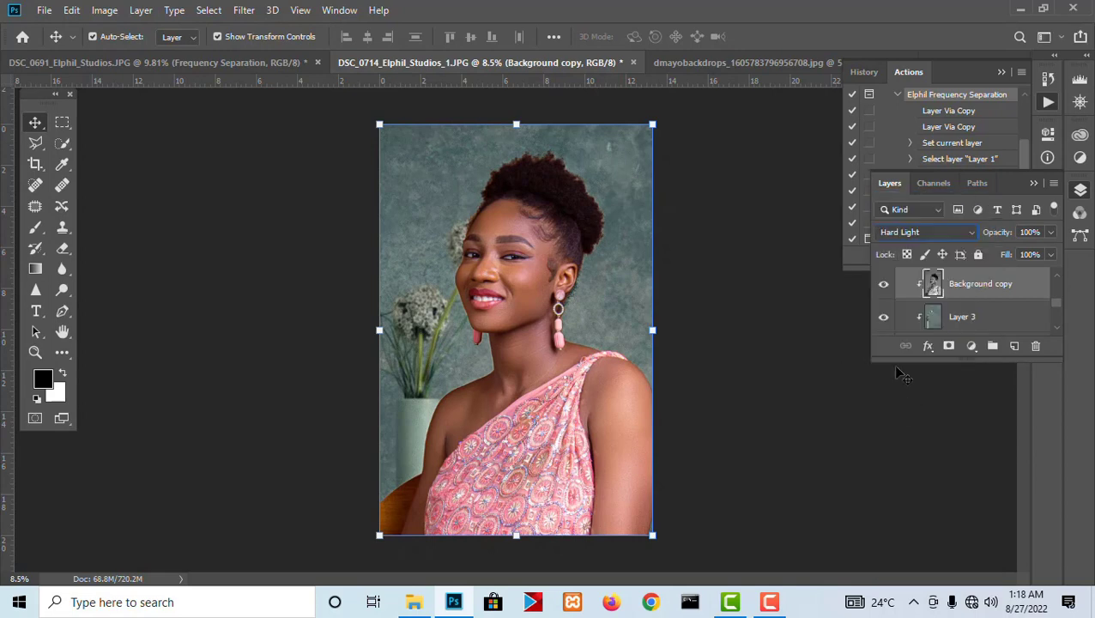
pyautogui.click(885, 288)
pyautogui.click(883, 288)
pyautogui.click(883, 288)
pyautogui.click(884, 289)
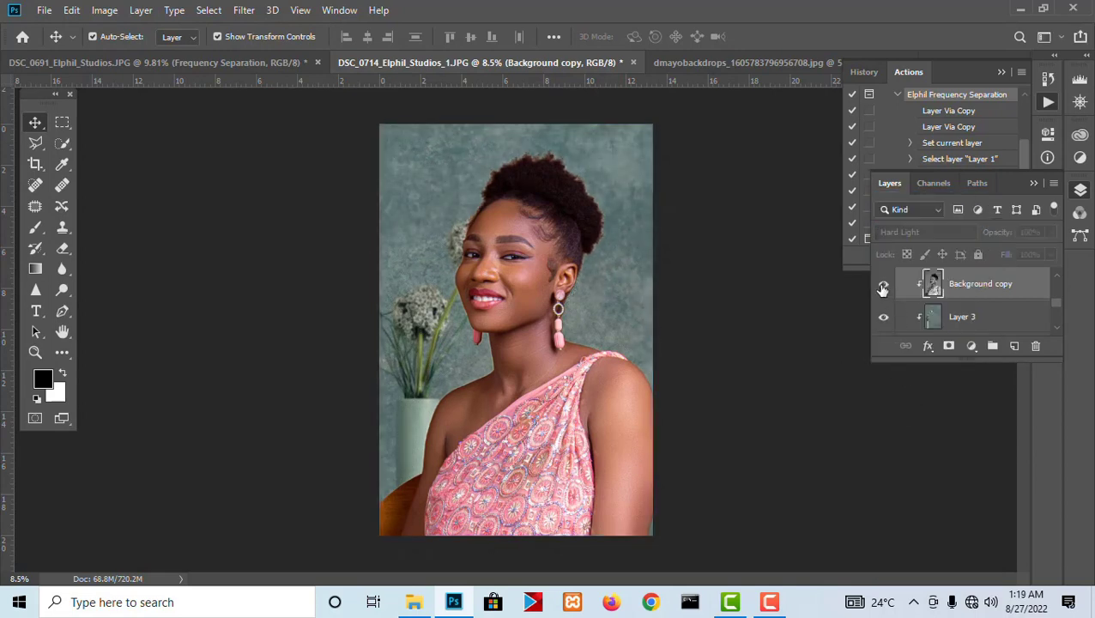
pyautogui.click(884, 288)
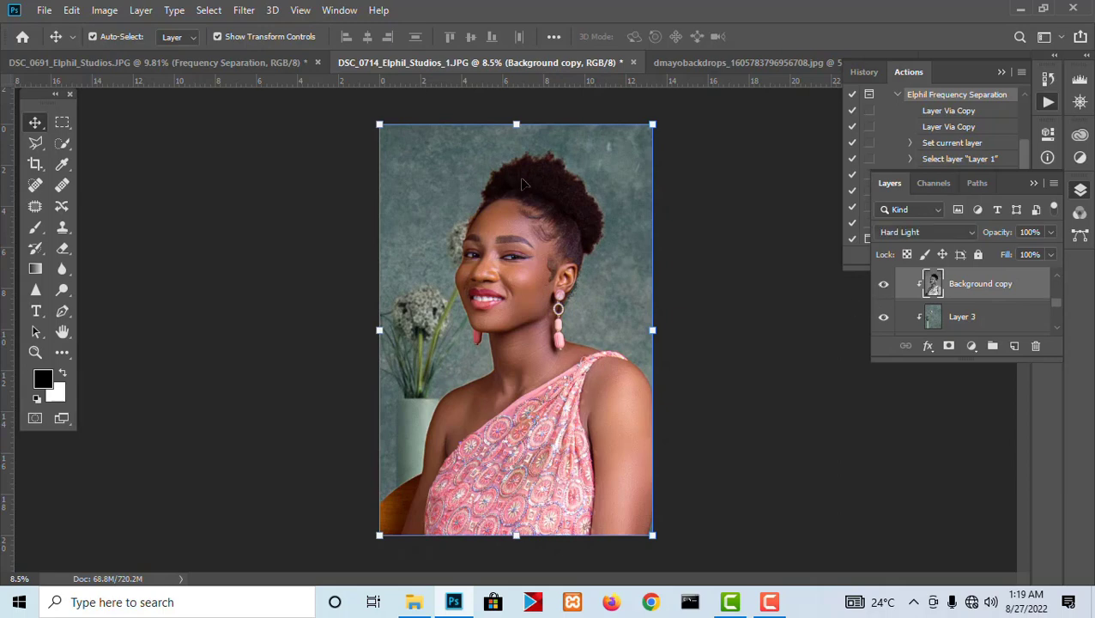
# Step: Refine the mask of Layer 1 copy with Shift Edge at +12% to tighten the backdrop around the woman's outline
pyautogui.scroll(5, 525, 183)
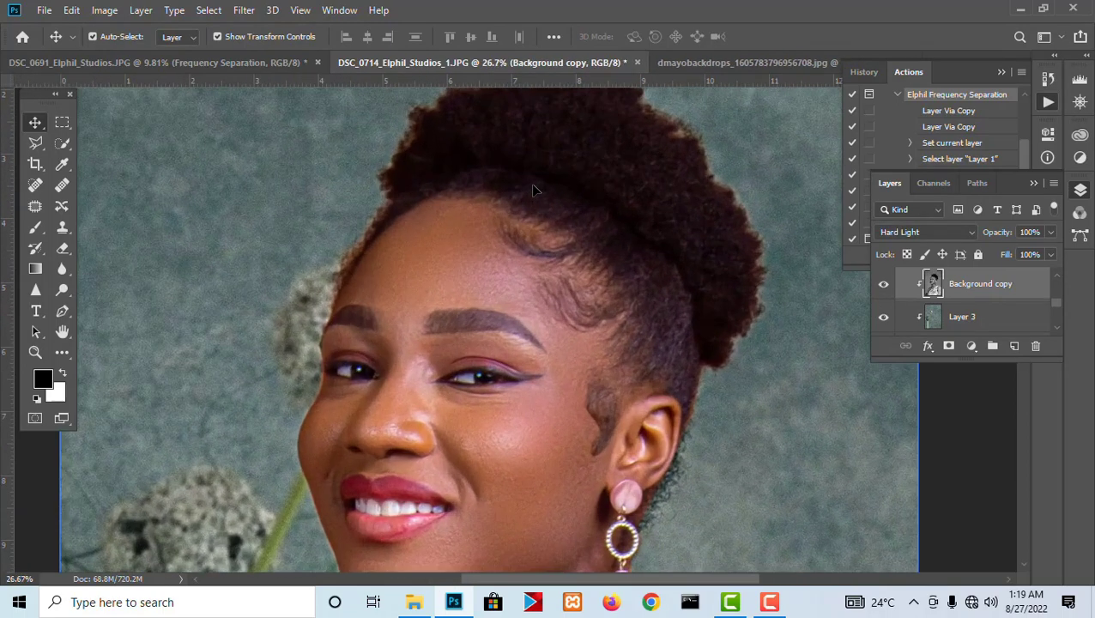
pyautogui.scroll(-4, 533, 189)
pyautogui.scroll(5, 621, 323)
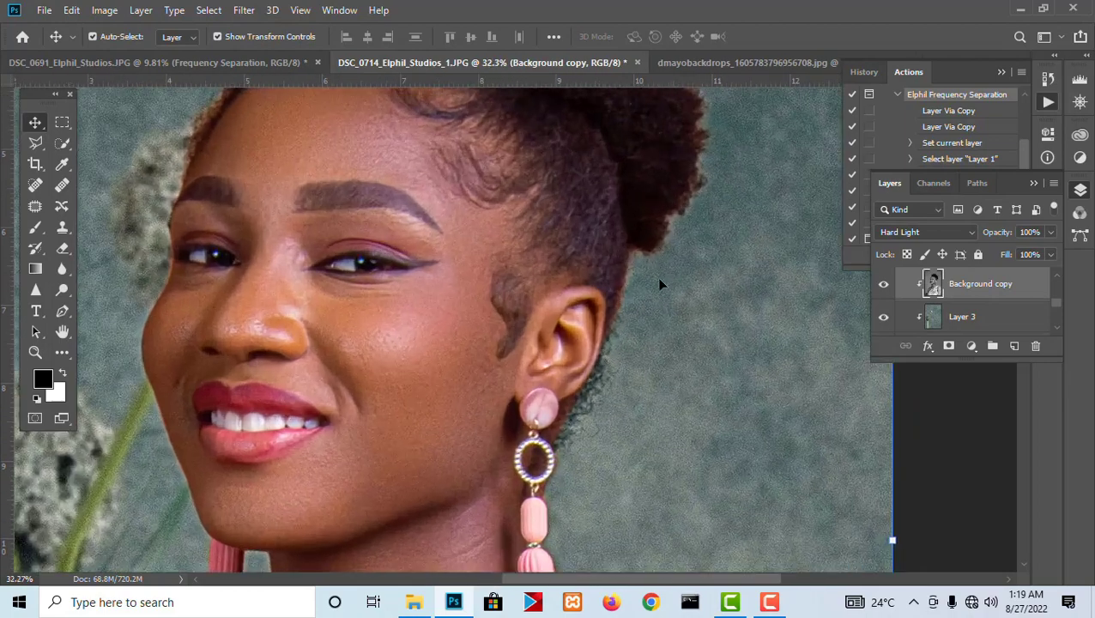
pyautogui.scroll(-3, 660, 284)
pyautogui.scroll(5, 525, 300)
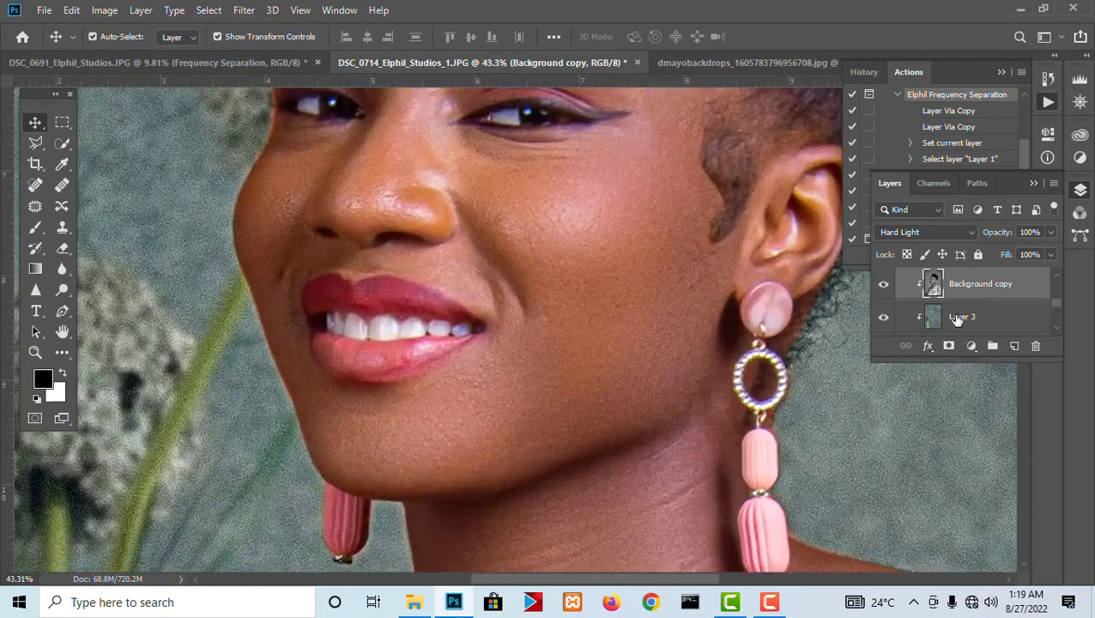
pyautogui.scroll(-2, 955, 316)
pyautogui.scroll(1, 951, 312)
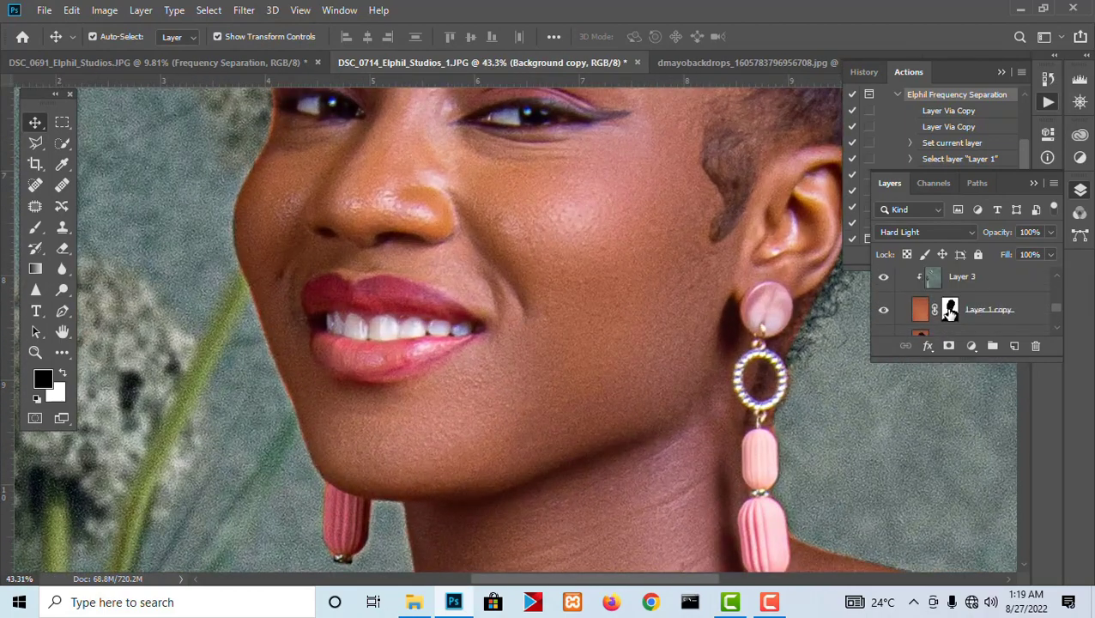
pyautogui.doubleClick(950, 311)
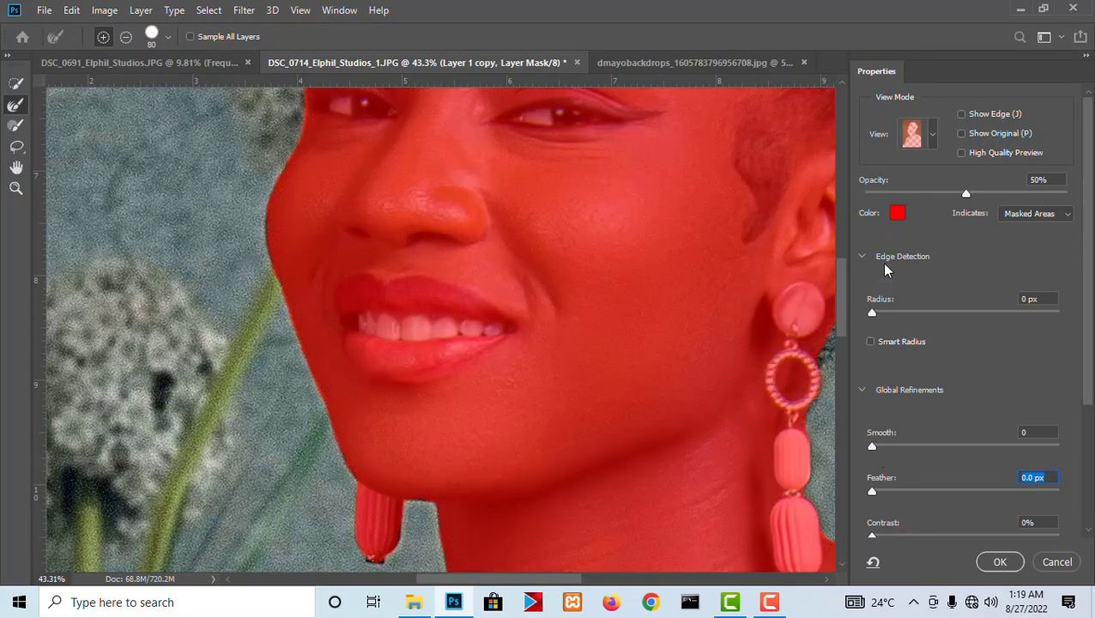
pyautogui.scroll(-1, 917, 464)
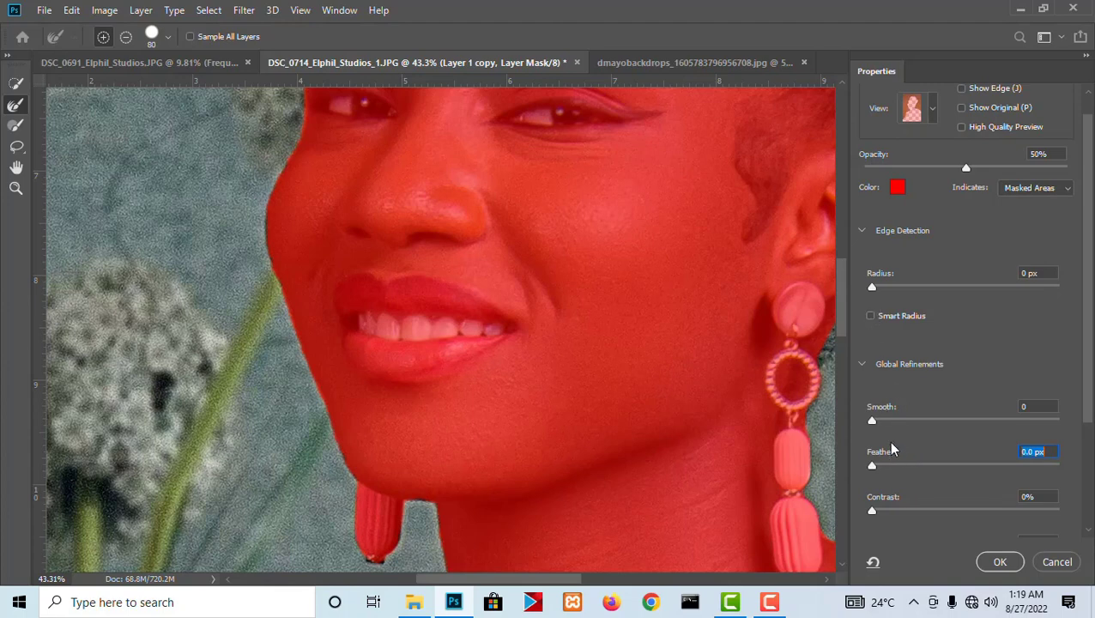
pyautogui.scroll(1, 900, 264)
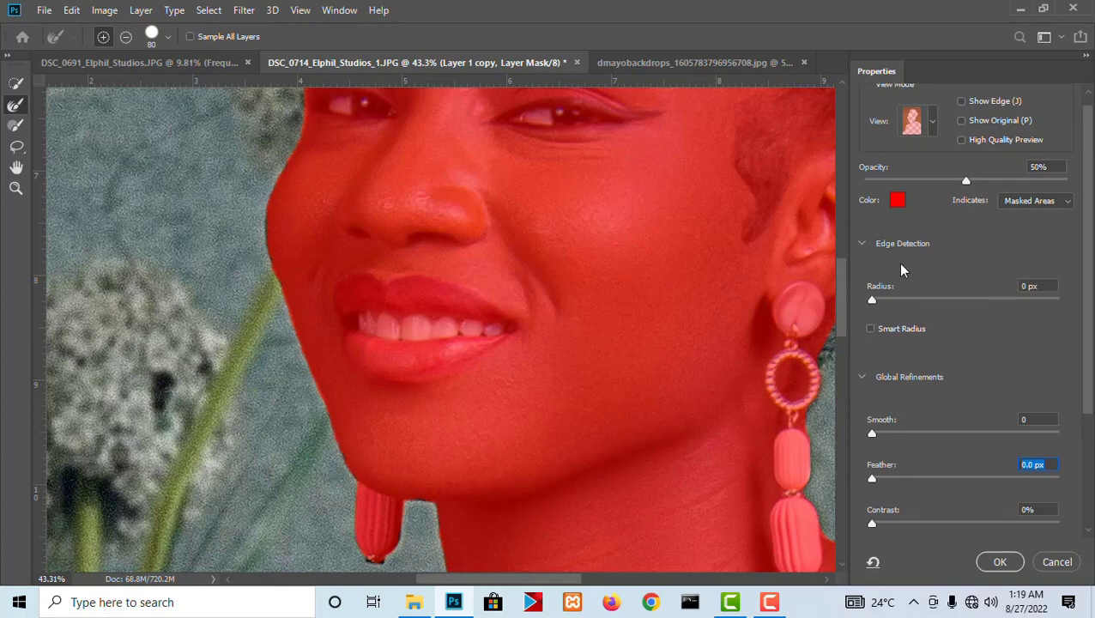
pyautogui.scroll(-3, 885, 410)
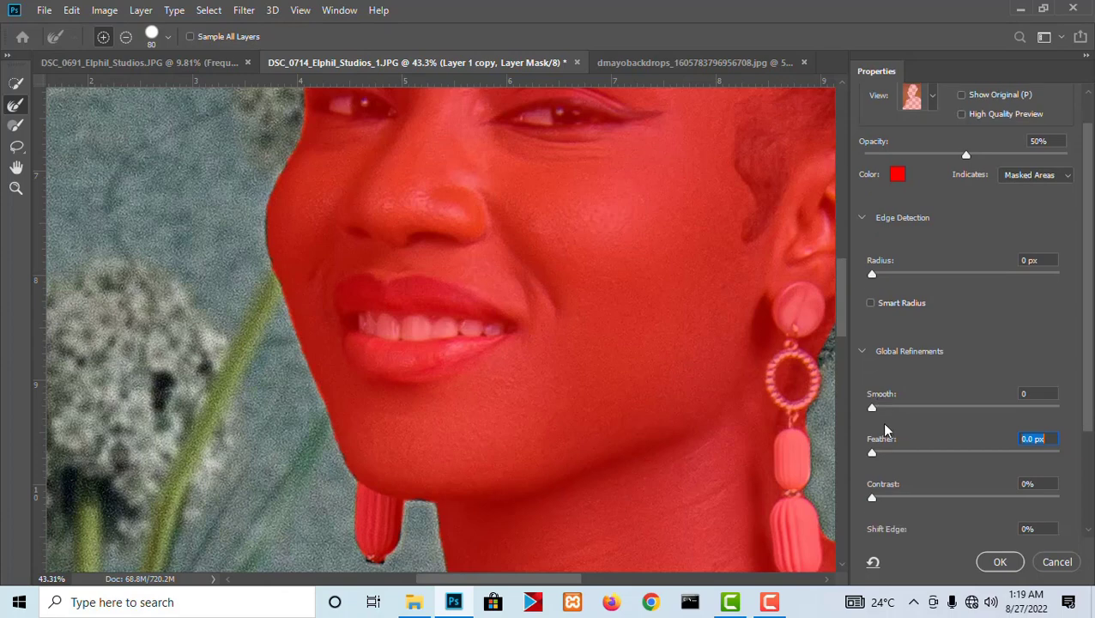
pyautogui.scroll(-2, 887, 437)
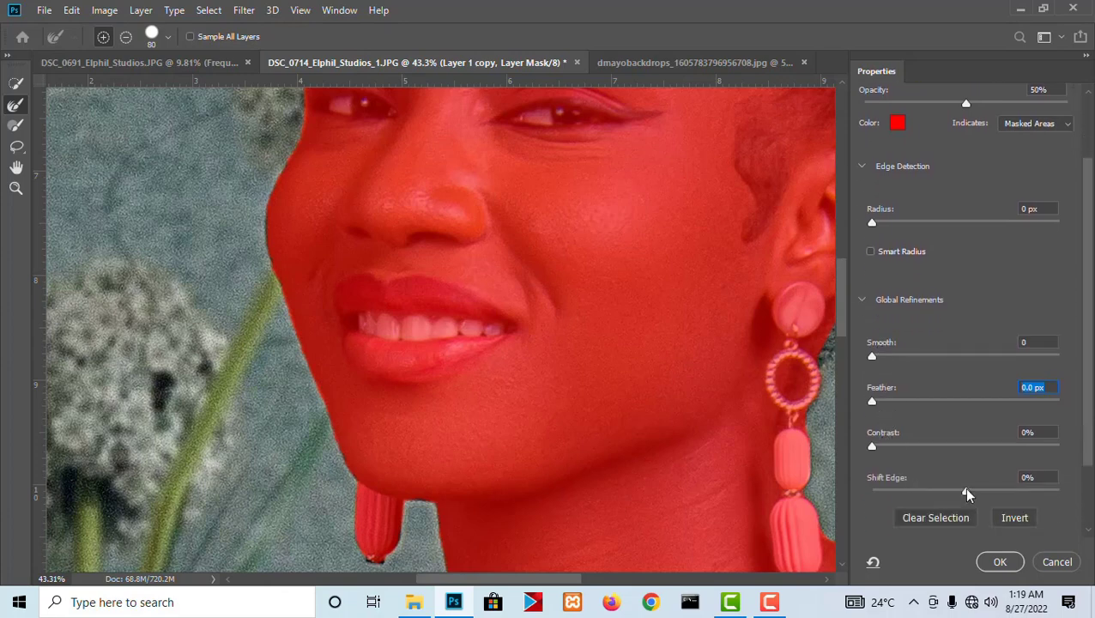
pyautogui.moveTo(967, 493); pyautogui.dragTo(977, 495)
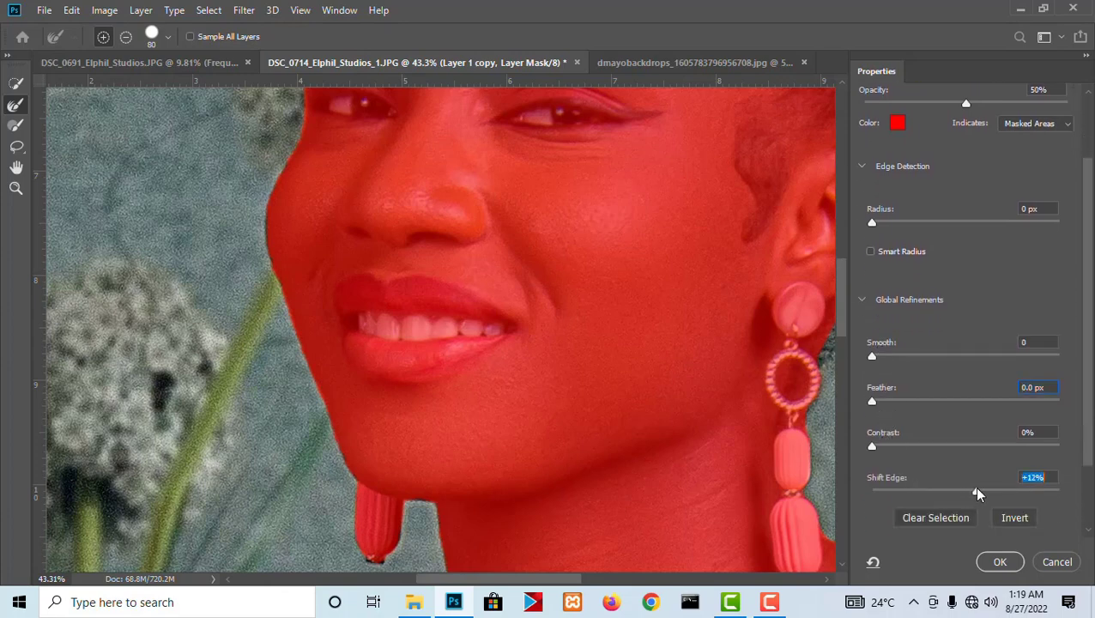
pyautogui.click(1001, 562)
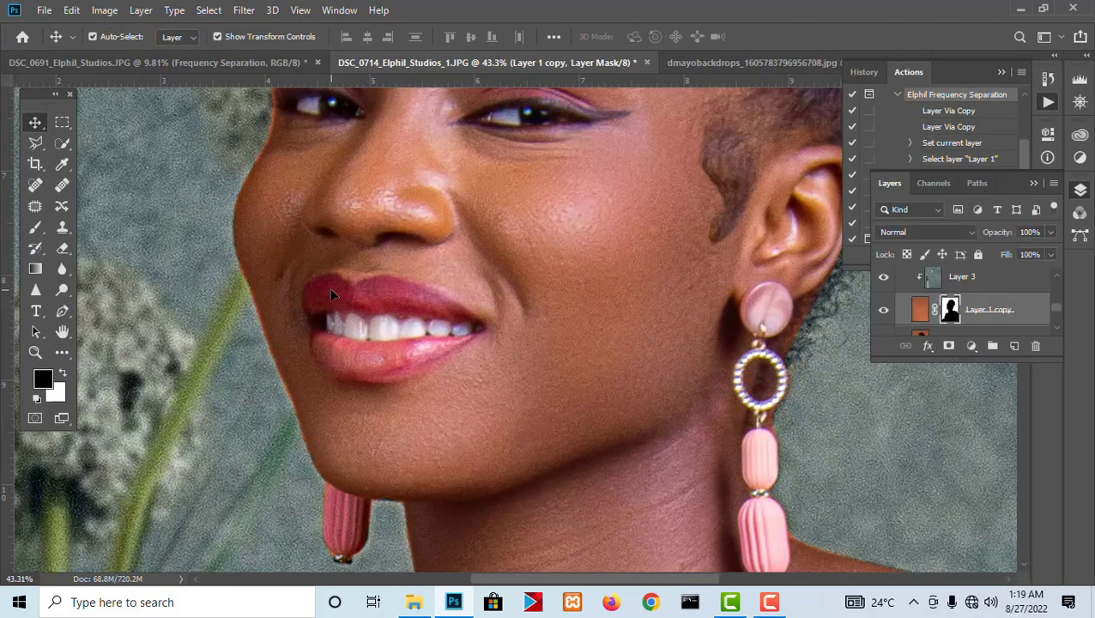
# Step: Examine the refined mask edges around the woman's face, ear and hair, and check the whole portrait
pyautogui.scroll(-6, 331, 289)
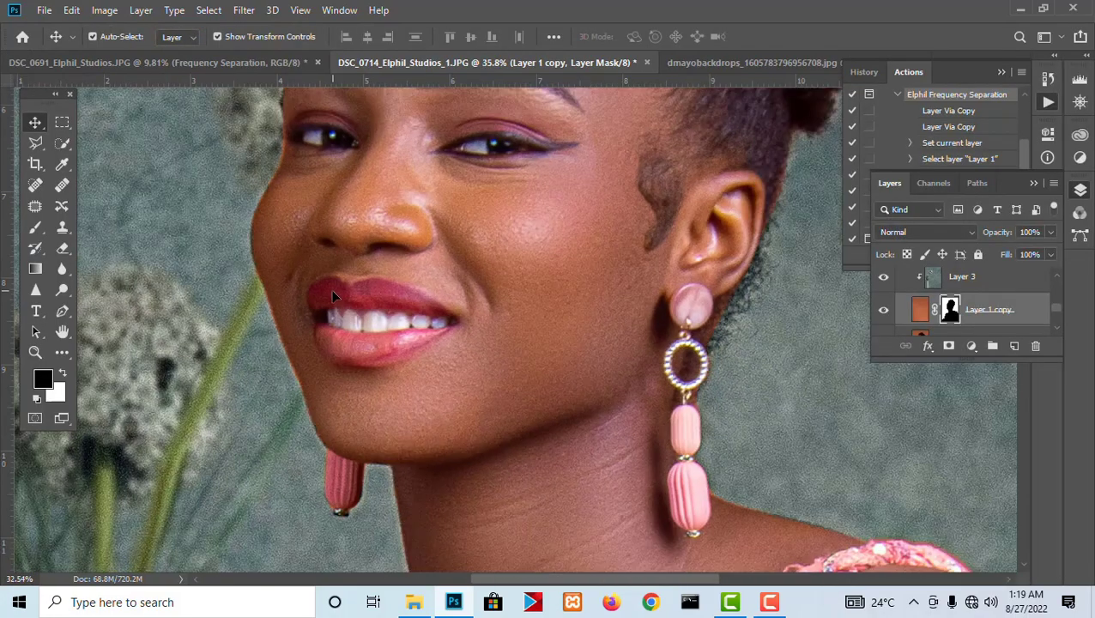
pyautogui.scroll(6, 321, 223)
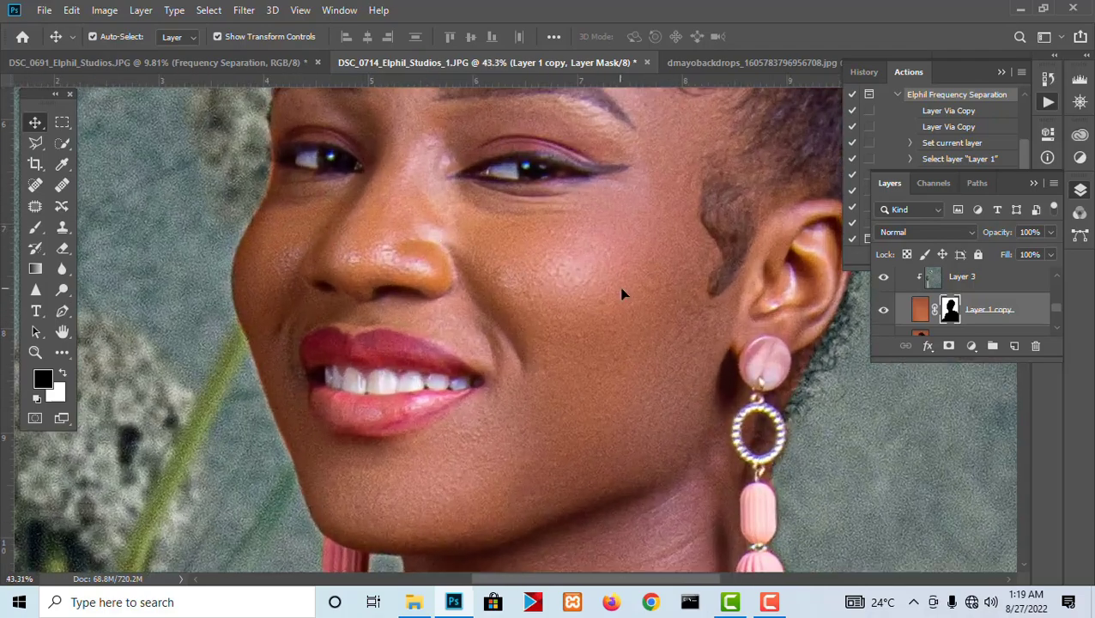
pyautogui.moveTo(626, 250); pyautogui.dragTo(574, 406)
pyautogui.moveTo(558, 287); pyautogui.dragTo(635, 409)
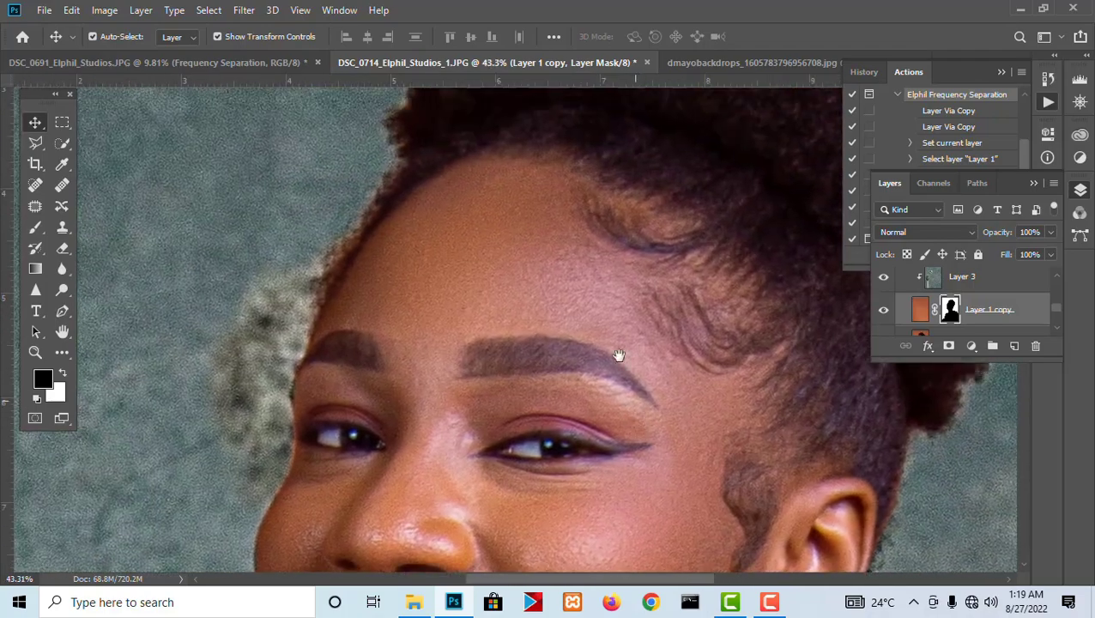
pyautogui.moveTo(520, 189); pyautogui.dragTo(314, 185)
pyautogui.moveTo(777, 550); pyautogui.dragTo(670, 445)
pyautogui.moveTo(372, 242); pyautogui.dragTo(660, 418)
pyautogui.moveTo(562, 137); pyautogui.dragTo(648, 325)
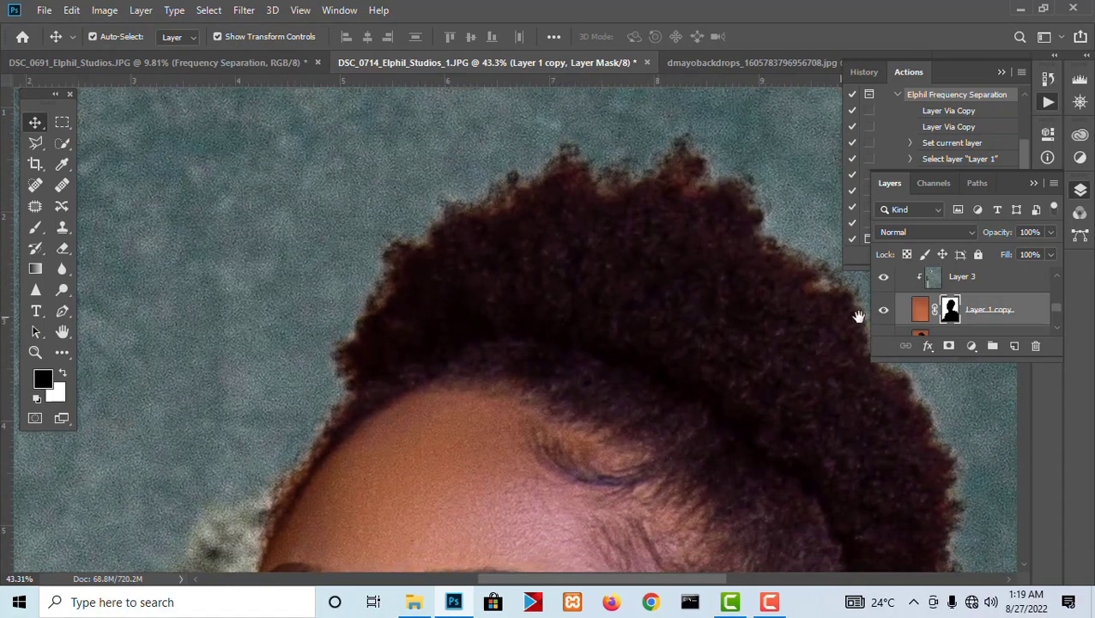
pyautogui.scroll(-5, 621, 187)
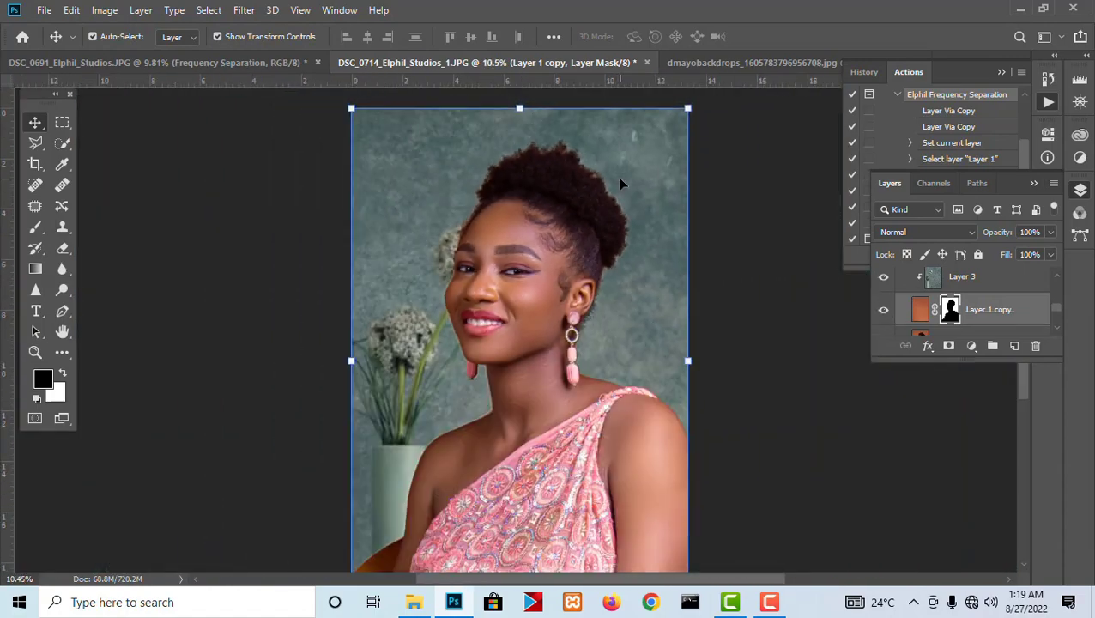
pyautogui.scroll(-2, 621, 183)
pyautogui.scroll(1, 554, 255)
pyautogui.click(747, 277)
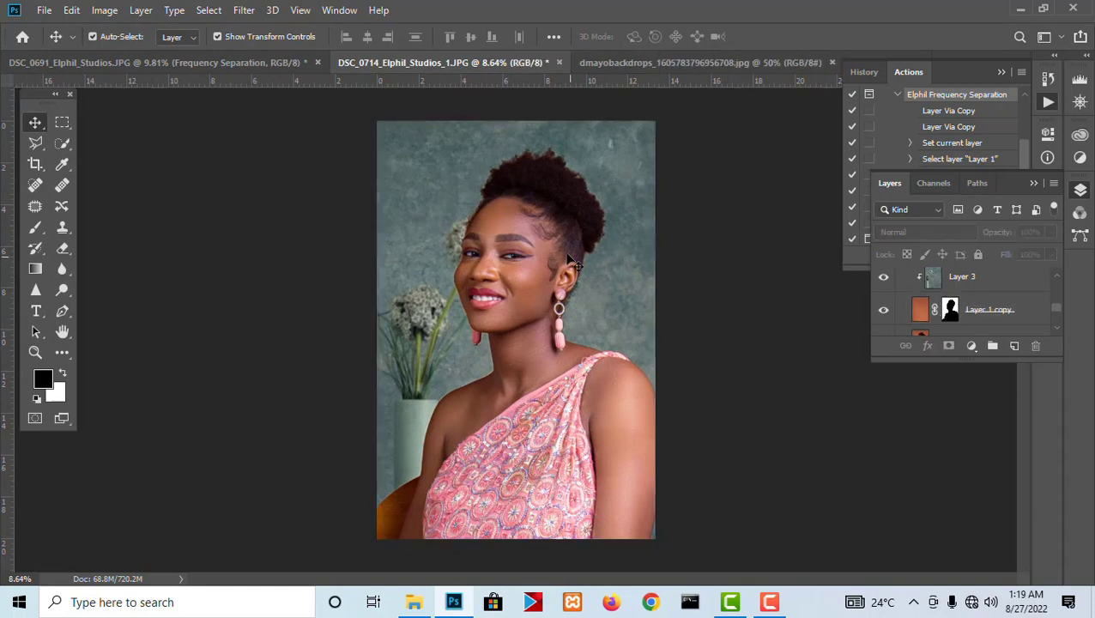
# Step: Compare the portrait with Layer 3 and the Background copy hidden and shown, leaving both layers visible
pyautogui.click(884, 281)
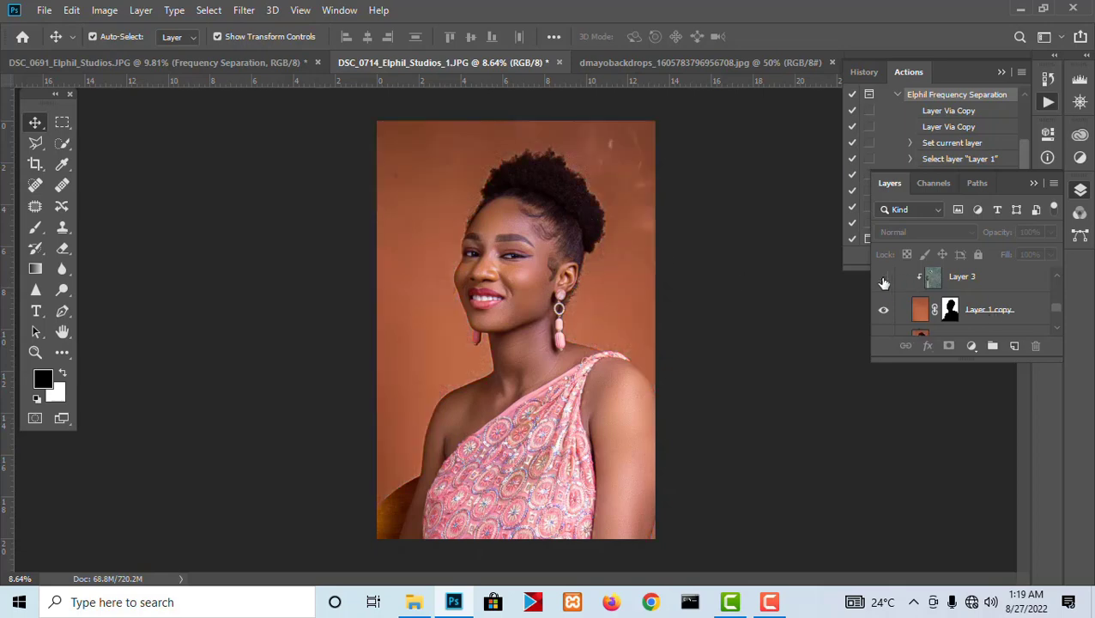
pyautogui.scroll(1, 906, 295)
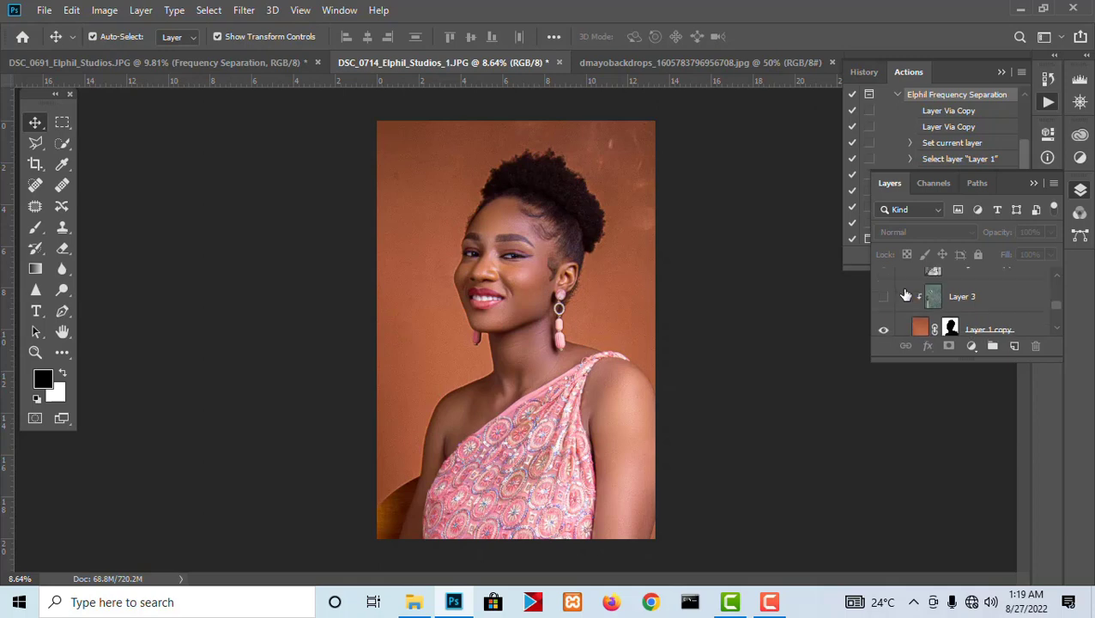
pyautogui.scroll(1, 903, 293)
pyautogui.click(884, 286)
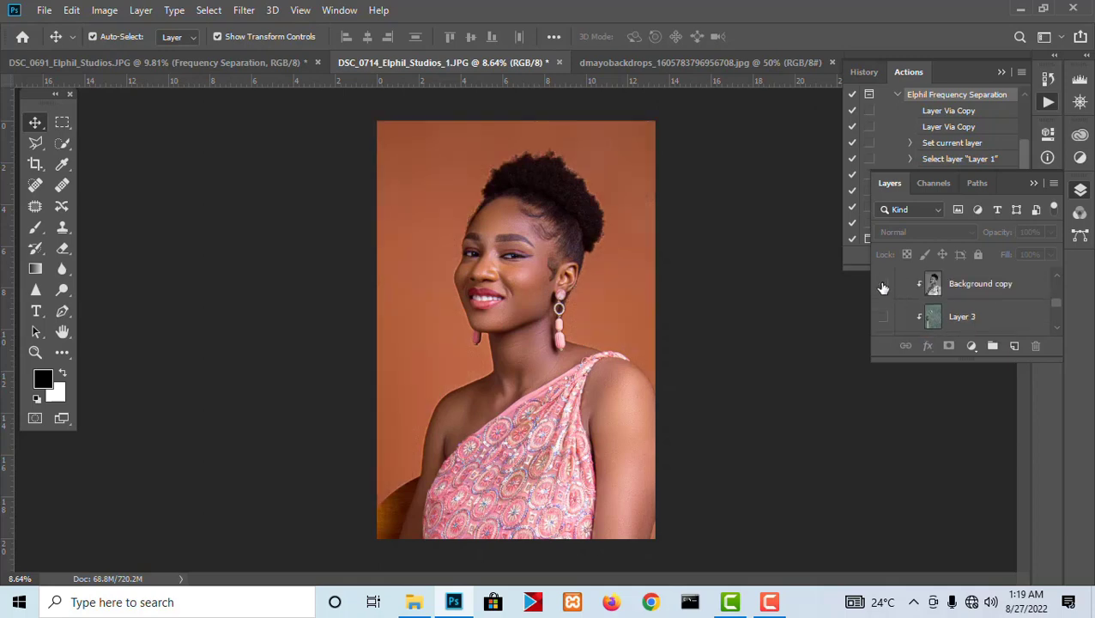
pyautogui.click(885, 319)
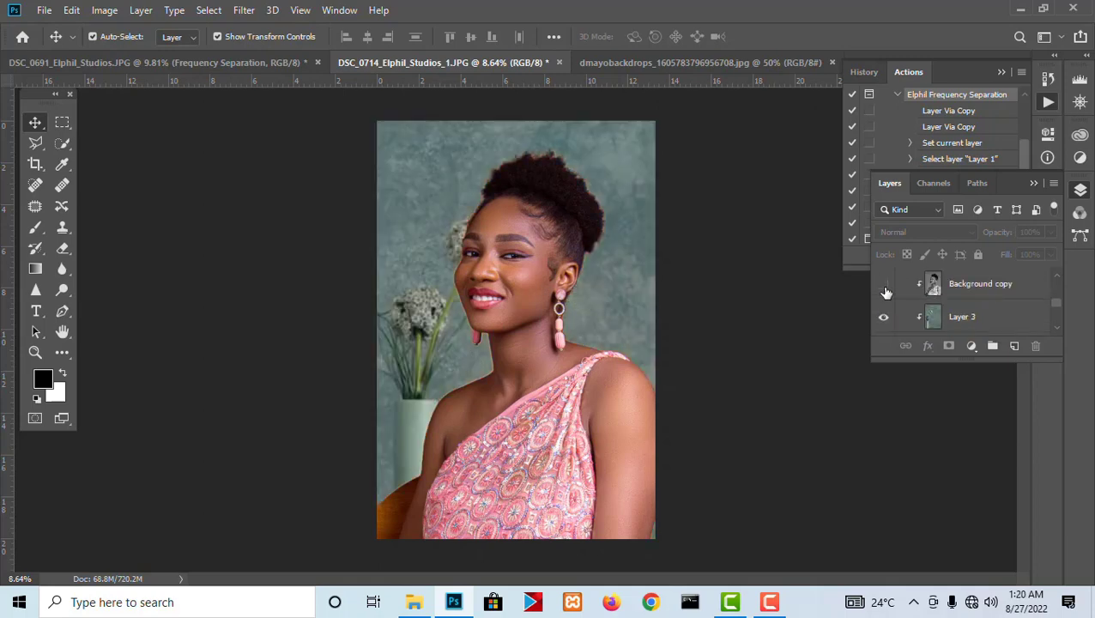
pyautogui.click(885, 287)
# Step: Examine how the woman blends with the floral backdrop, both close up at her face and across the full portrait
pyautogui.scroll(1, 558, 242)
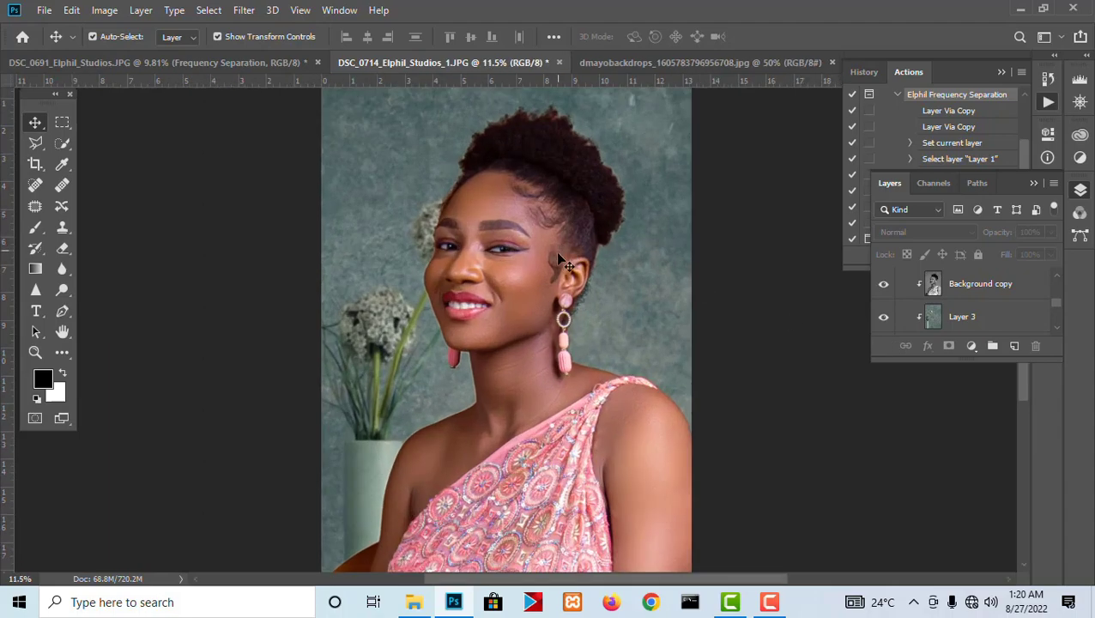
pyautogui.scroll(-1, 562, 279)
pyautogui.scroll(-1, 563, 279)
pyautogui.scroll(3, 550, 258)
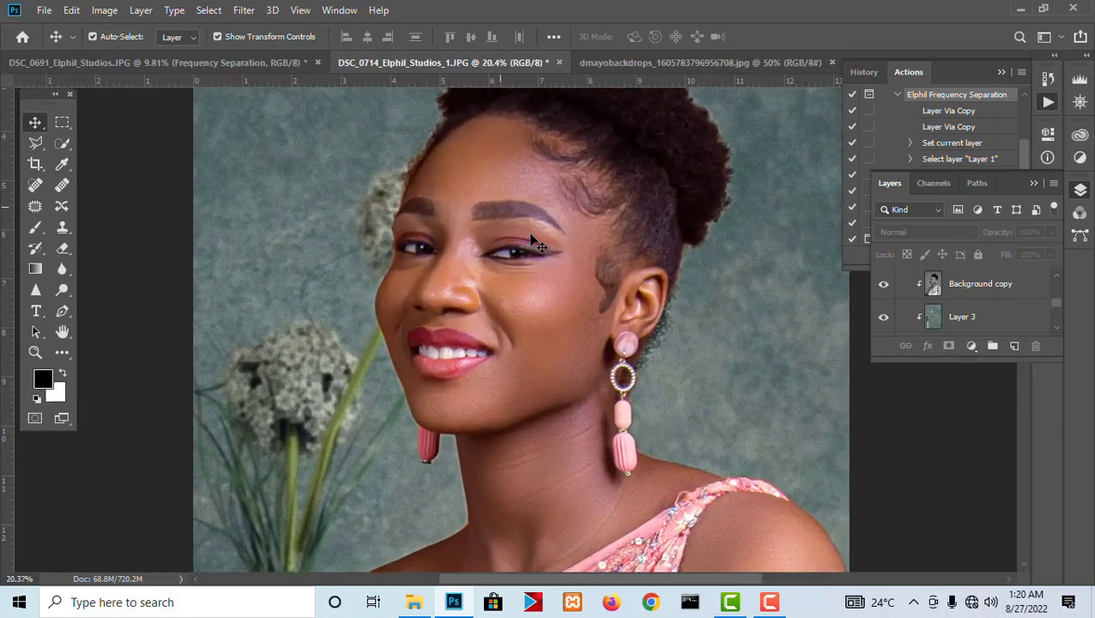
pyautogui.scroll(-1, 534, 243)
pyautogui.scroll(-1, 533, 243)
pyautogui.scroll(-1, 533, 243)
pyautogui.scroll(1, 534, 243)
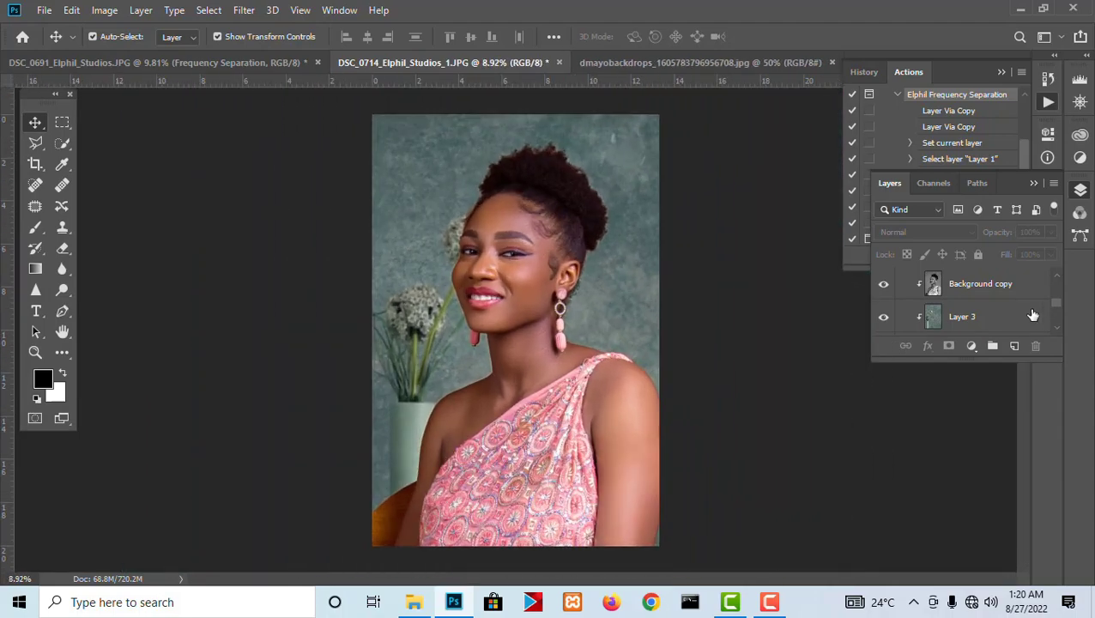
# Step: Add a Curves adjustment above Layer 2 and lower the RGB curve at input 156 to darken the midtones
pyautogui.scroll(2, 990, 282)
pyautogui.scroll(2, 990, 282)
pyautogui.click(982, 304)
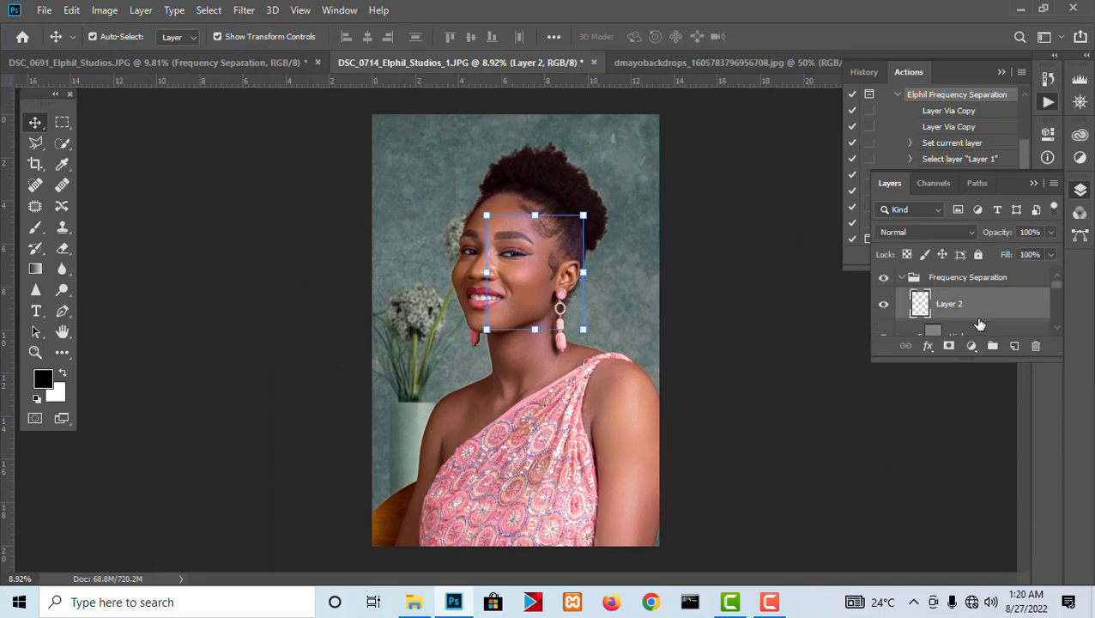
pyautogui.click(972, 346)
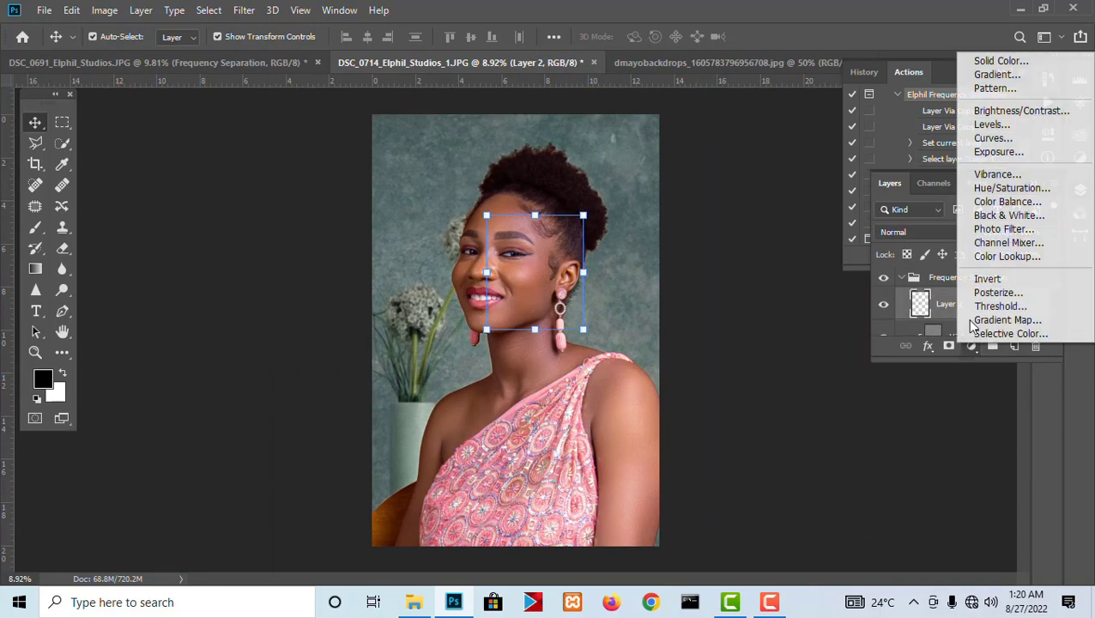
pyautogui.click(993, 138)
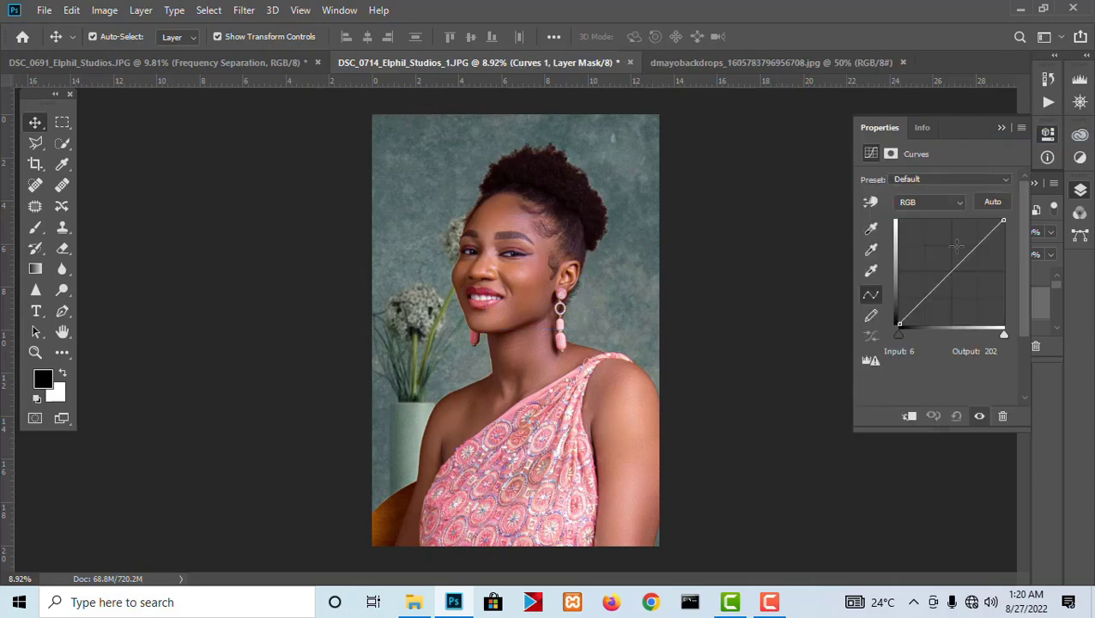
pyautogui.moveTo(1000, 221); pyautogui.dragTo(1011, 193)
pyautogui.moveTo(957, 267); pyautogui.dragTo(957, 279)
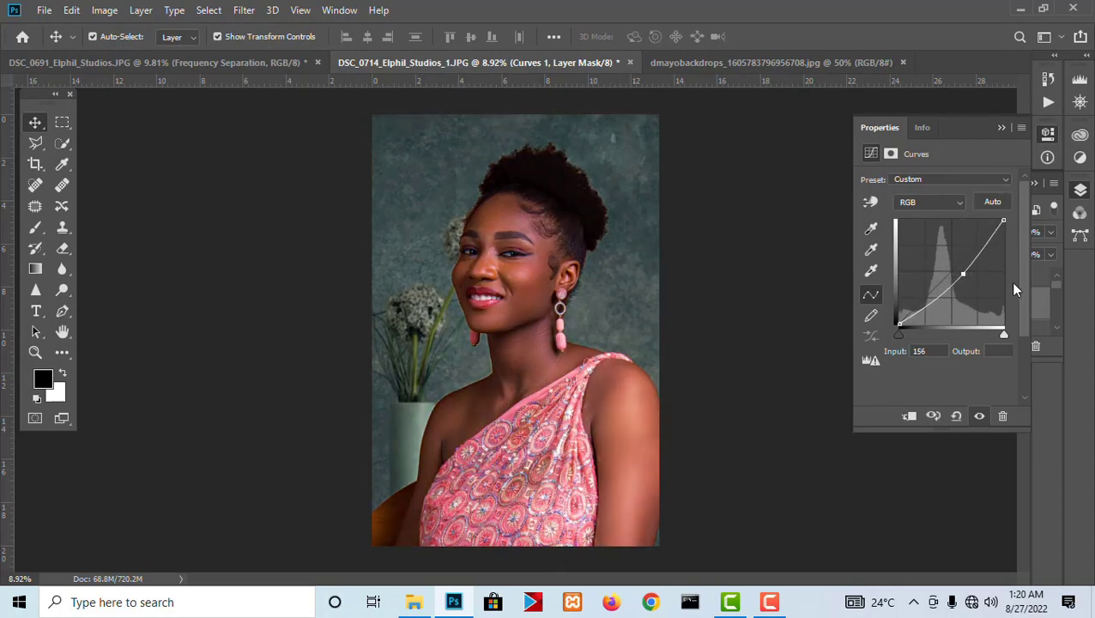
# Step: Paint black on the Curves 1 mask over the woman with a soft size 5000 brush to remove the darkening there
pyautogui.click(1079, 192)
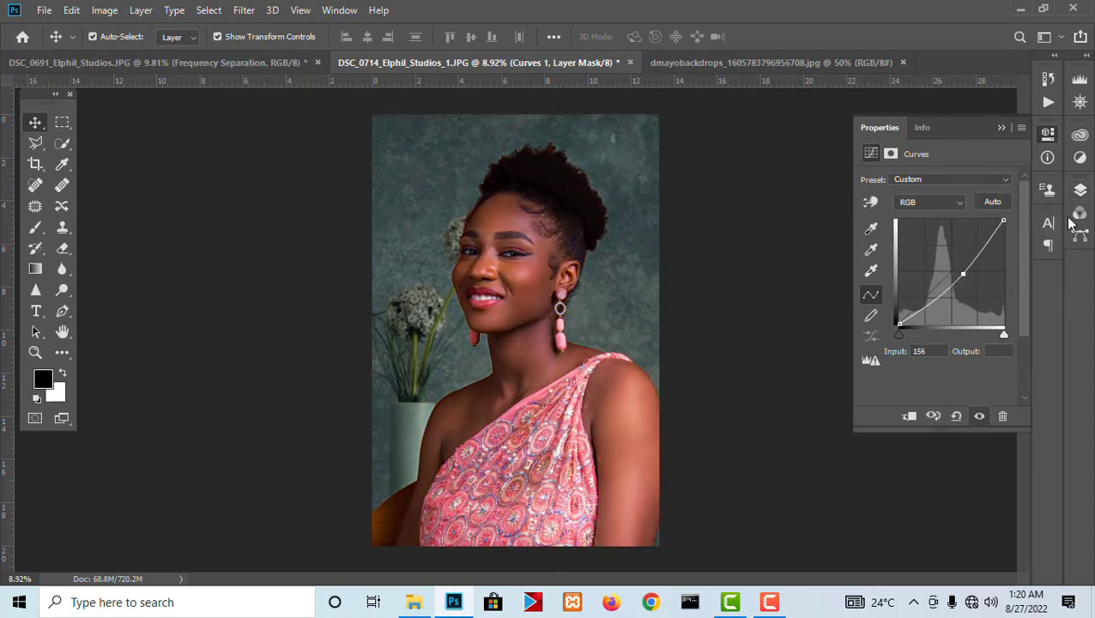
pyautogui.click(1080, 189)
pyautogui.click(958, 307)
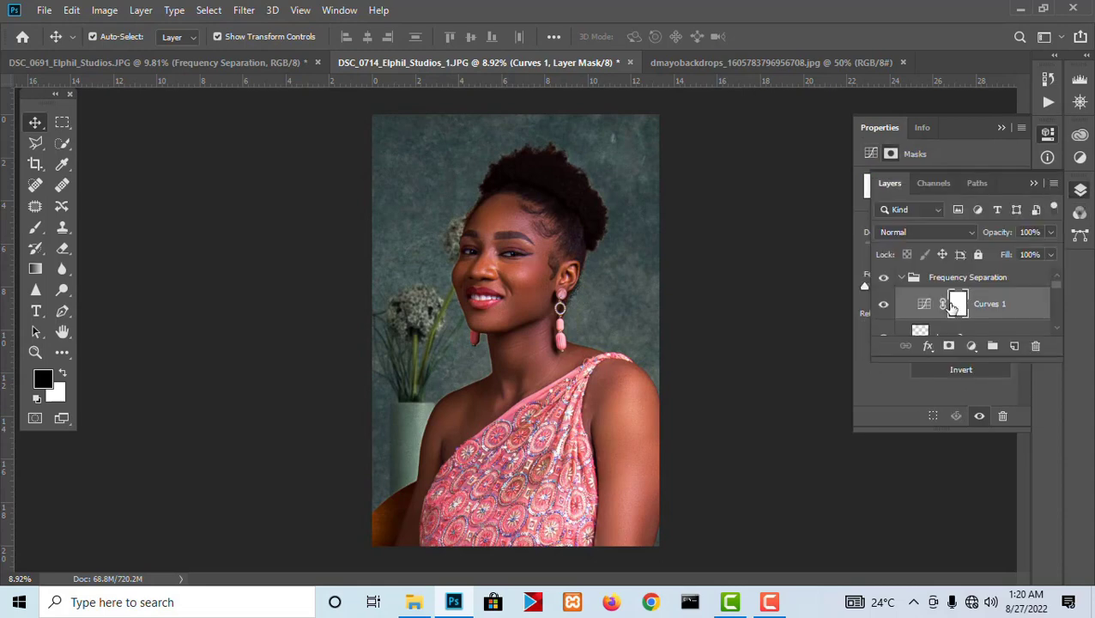
pyautogui.click(39, 230)
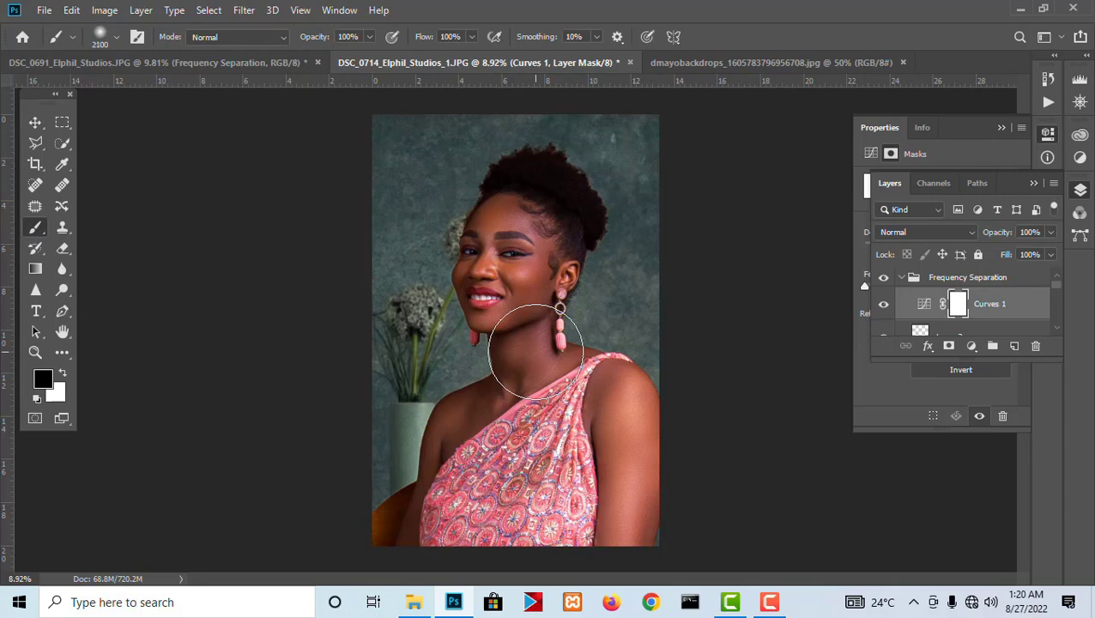
pyautogui.press(']')
pyautogui.press(']')
pyautogui.press(']')
pyautogui.press(']')
pyautogui.press(']')
pyautogui.press(']')
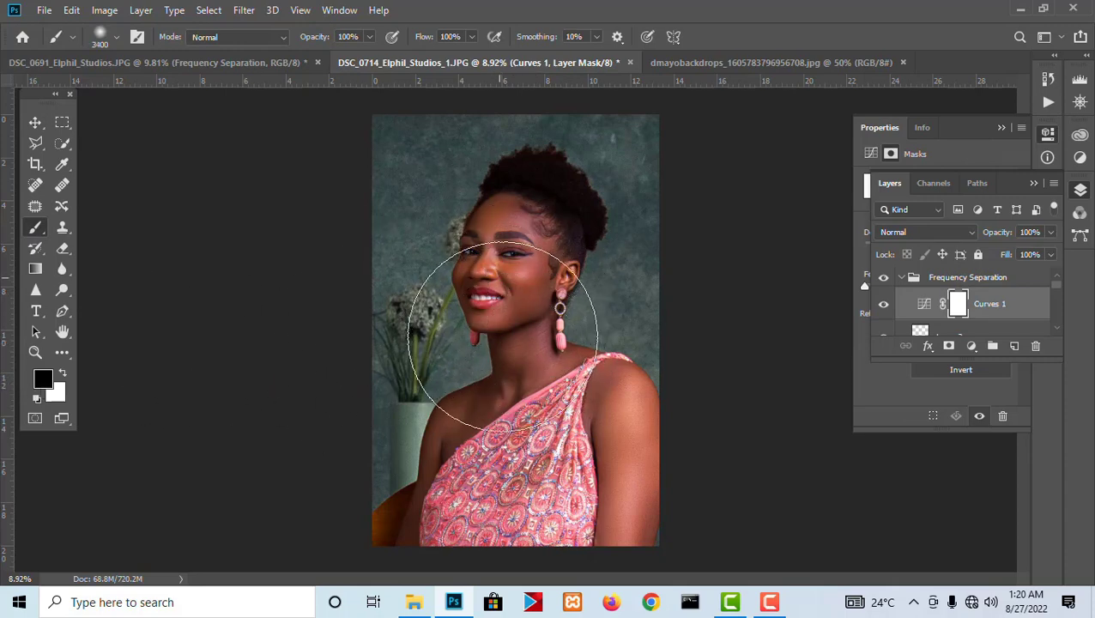
pyautogui.press(']')
pyautogui.press(']')
pyautogui.press(']')
pyautogui.press(']')
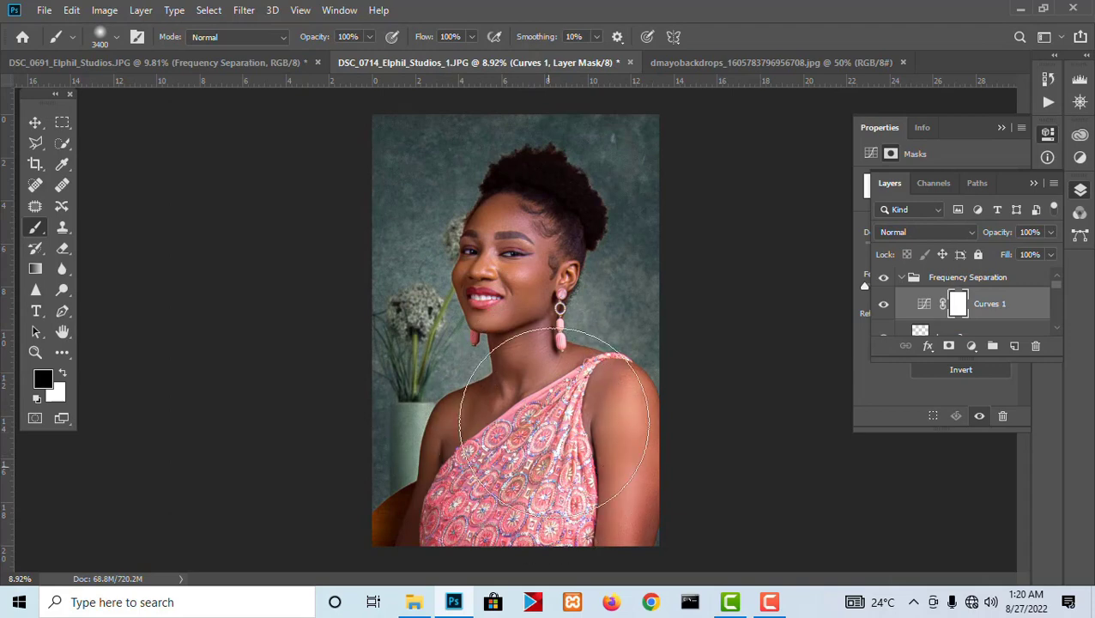
pyautogui.moveTo(563, 339)
pyautogui.mouseDown()
pyautogui.moveTo(537, 240)
pyautogui.moveTo(492, 301)
pyautogui.moveTo(518, 372)
pyautogui.mouseUp()
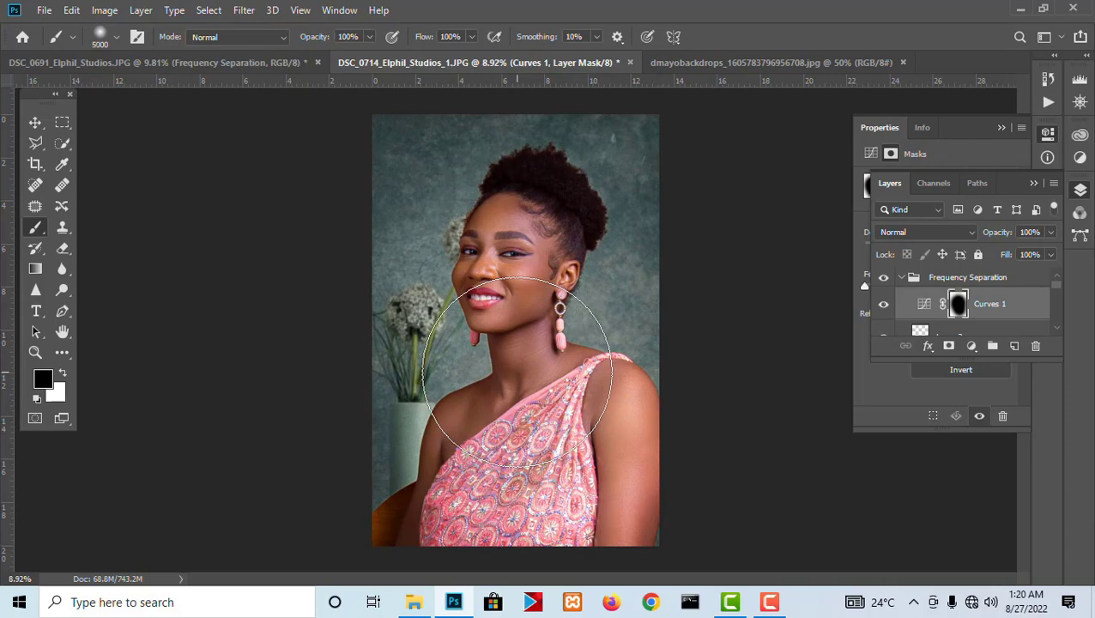
pyautogui.moveTo(514, 358); pyautogui.dragTo(510, 284)
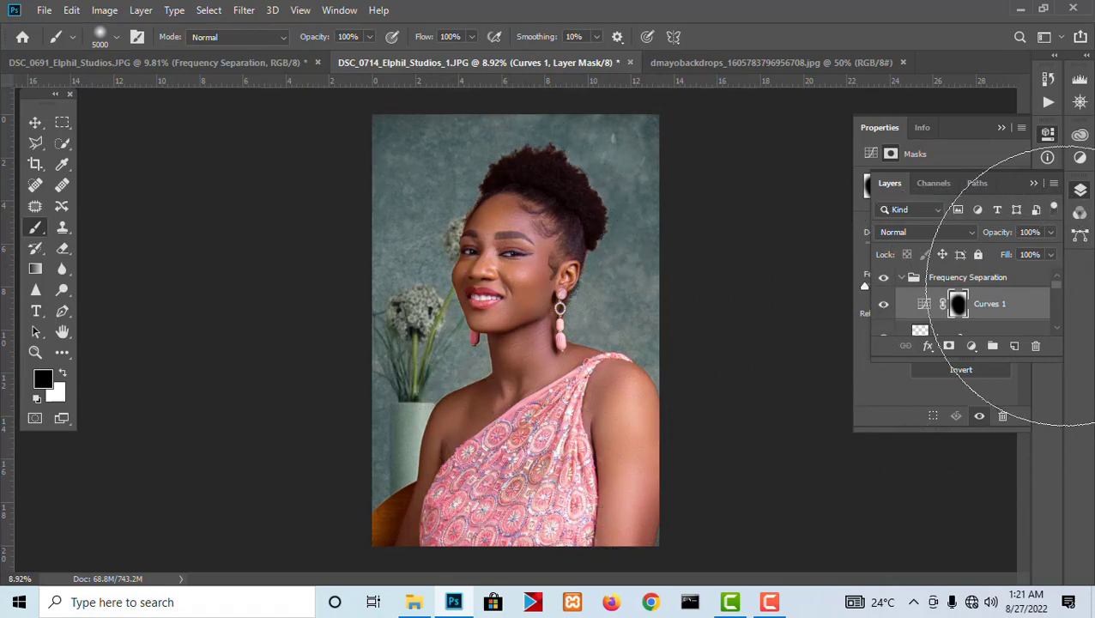
# Step: Add a Levels adjustment layer above Curves 1
pyautogui.hotkey('ctrl', '+')
pyautogui.scroll(-7, 496, 323)
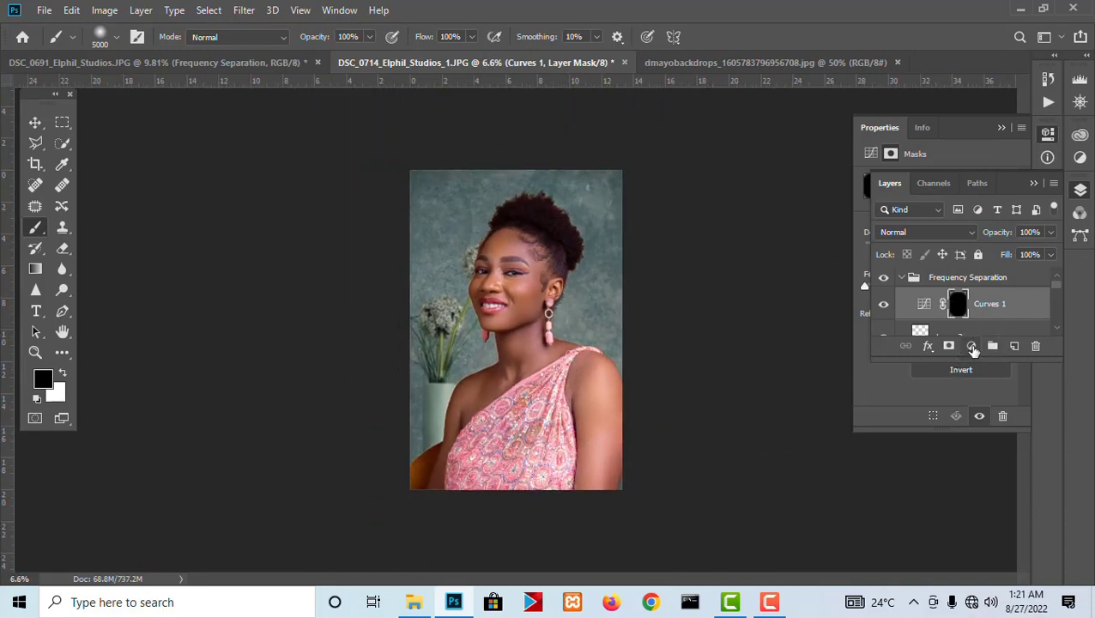
pyautogui.click(973, 346)
pyautogui.click(994, 127)
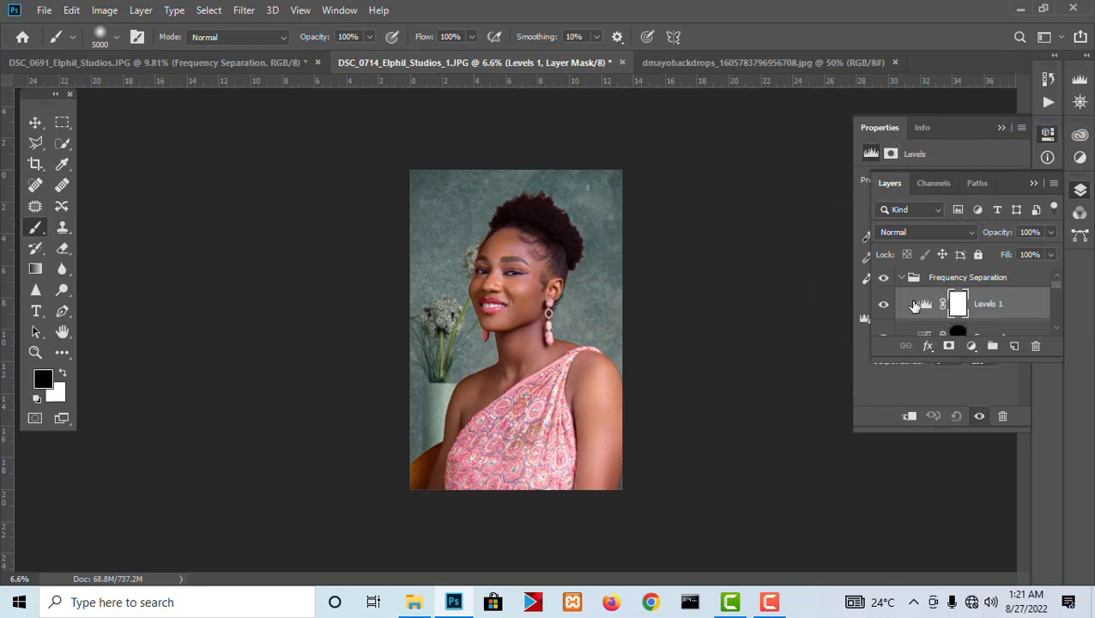
pyautogui.click(916, 306)
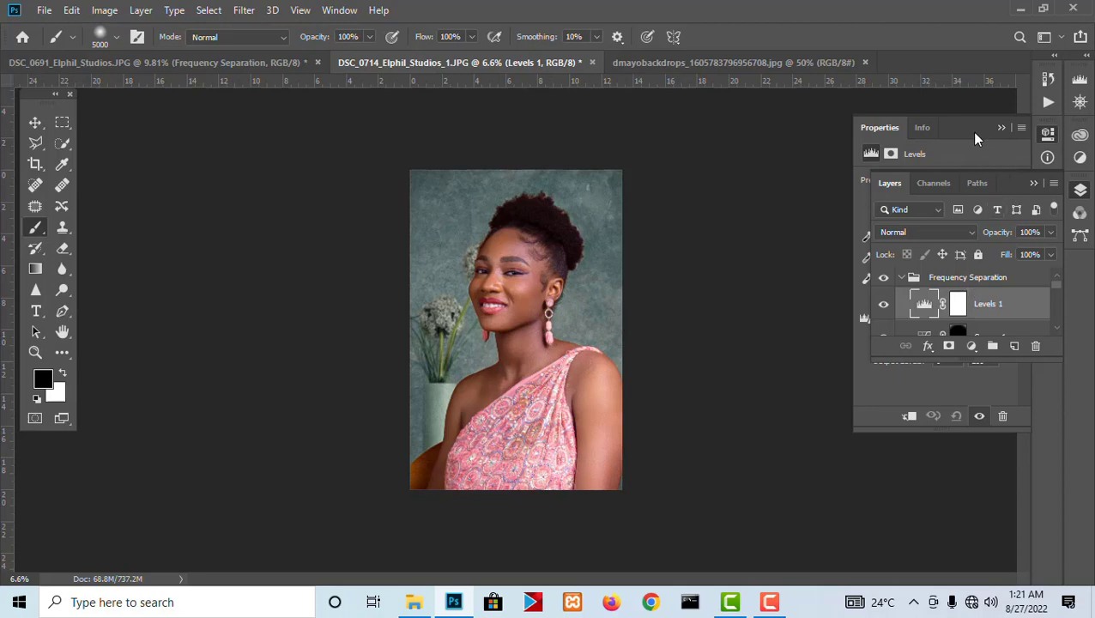
pyautogui.click(1046, 138)
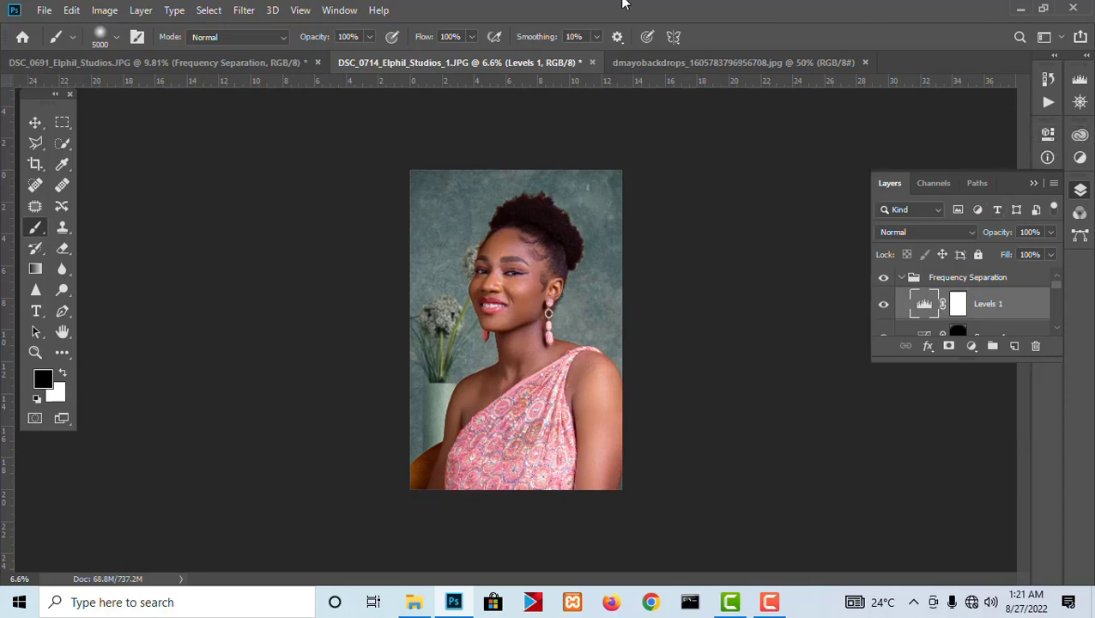
# Step: Reset the Photography workspace to its default panel layout
pyautogui.click(339, 10)
pyautogui.moveTo(490, 42)
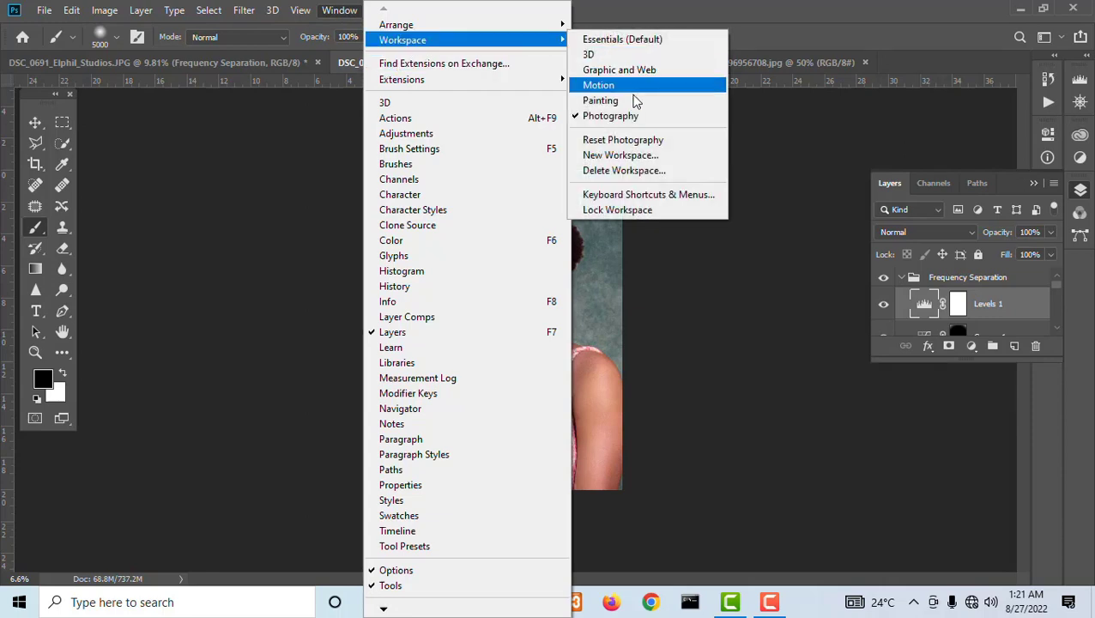
pyautogui.click(638, 140)
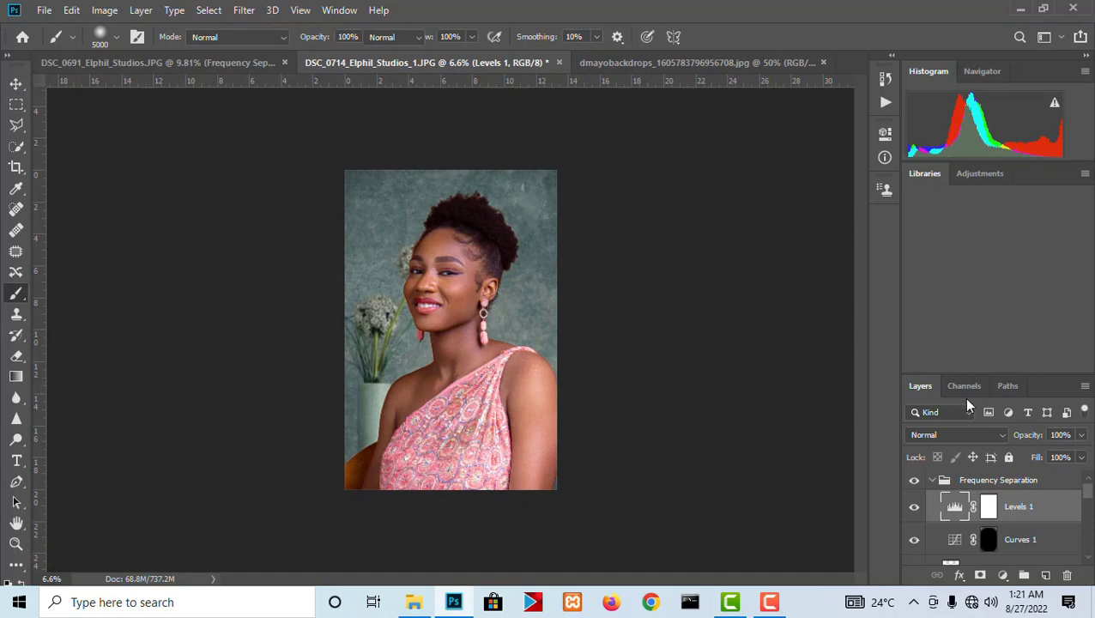
# Step: Set the Levels 1 input black point to 5 and white point to 247
pyautogui.doubleClick(955, 508)
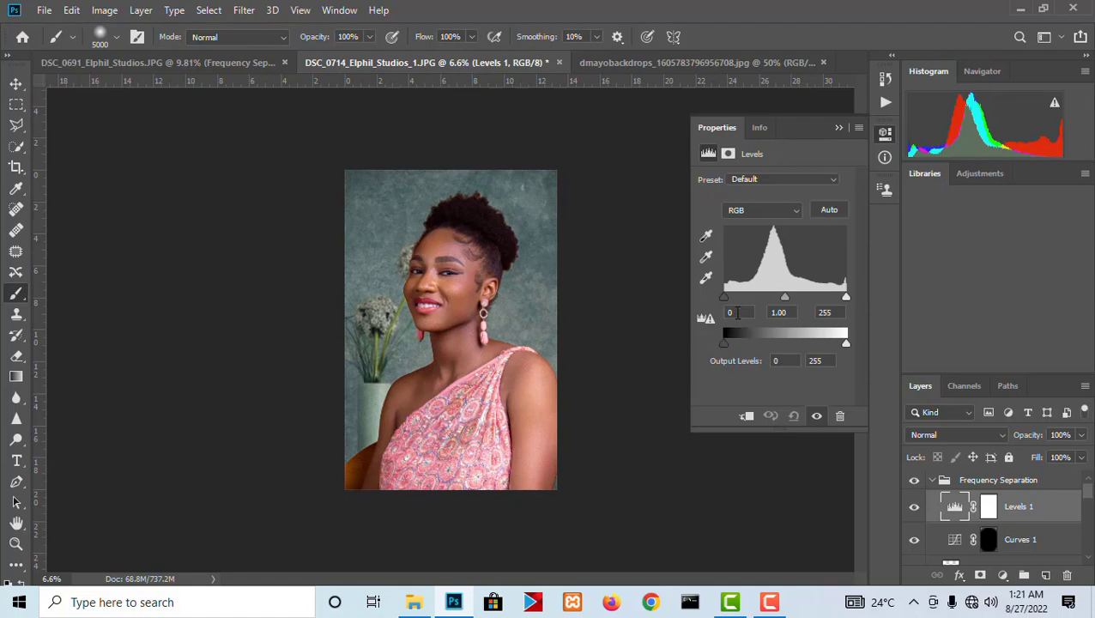
pyautogui.moveTo(726, 298); pyautogui.dragTo(729, 300)
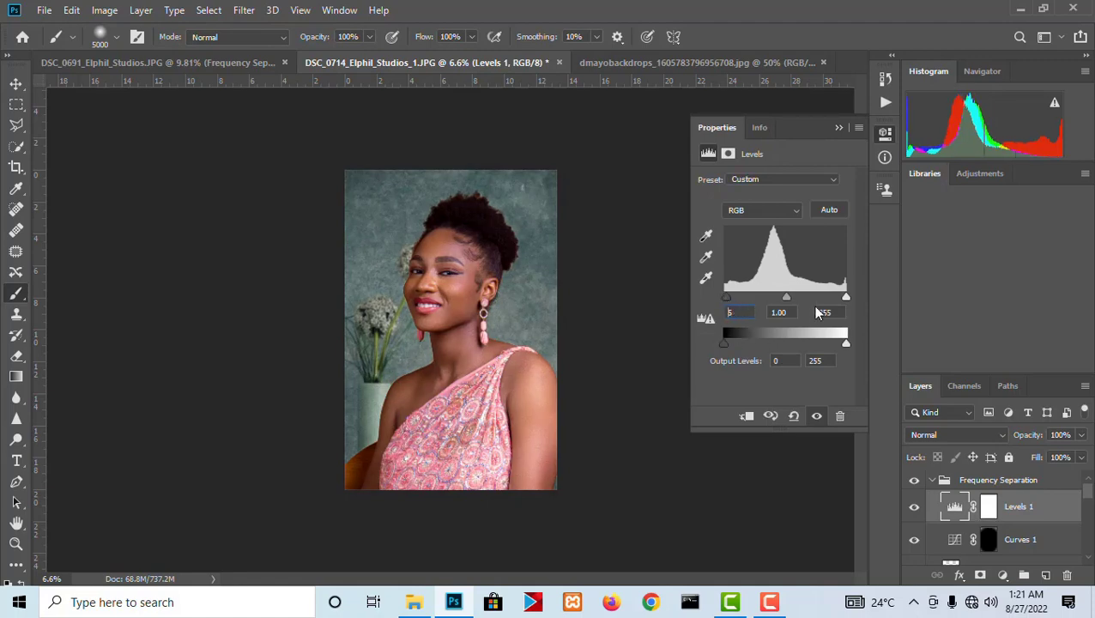
pyautogui.moveTo(846, 299); pyautogui.dragTo(843, 300)
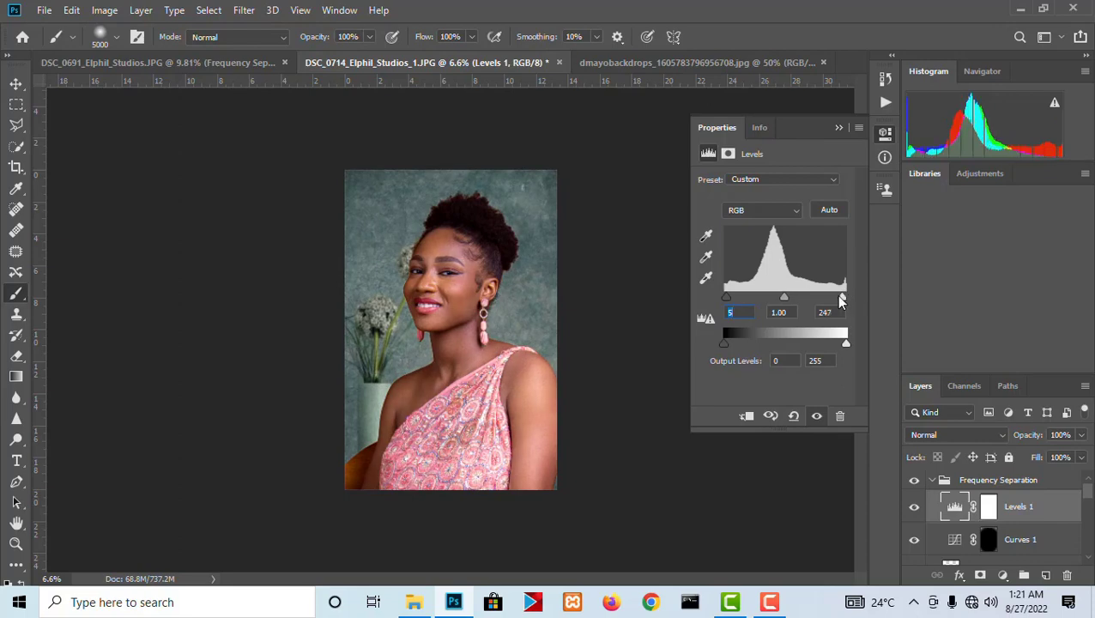
# Step: Add a Curves adjustment above Levels 1 and move its RGB white point to input 212 to brighten the highlights
pyautogui.hotkey('ctrl', '+')
pyautogui.hotkey('ctrl', '+')
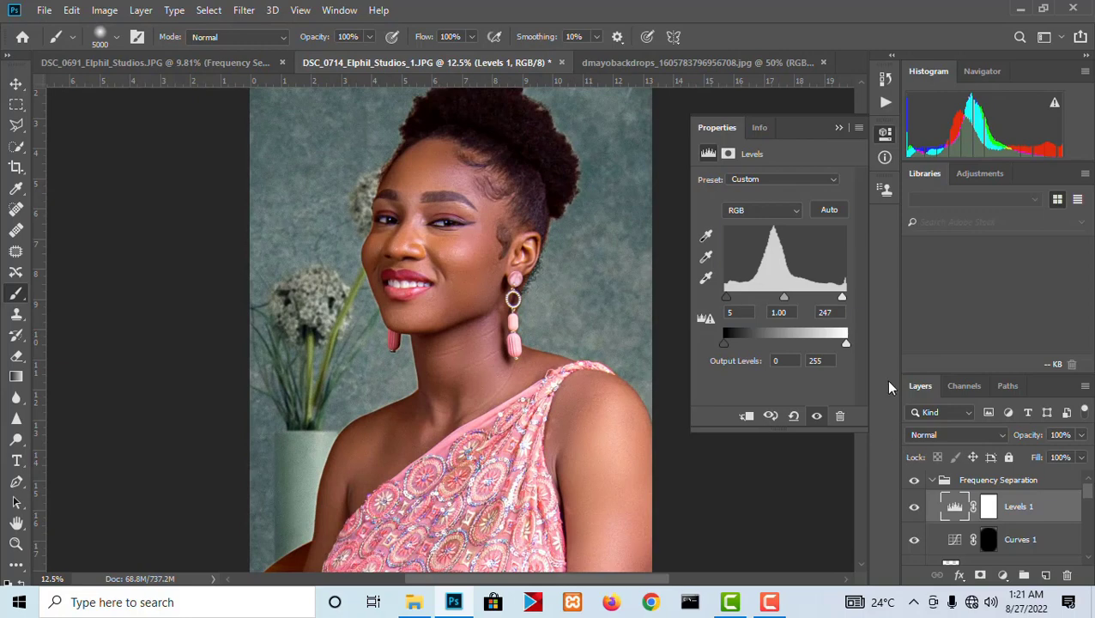
pyautogui.click(1003, 575)
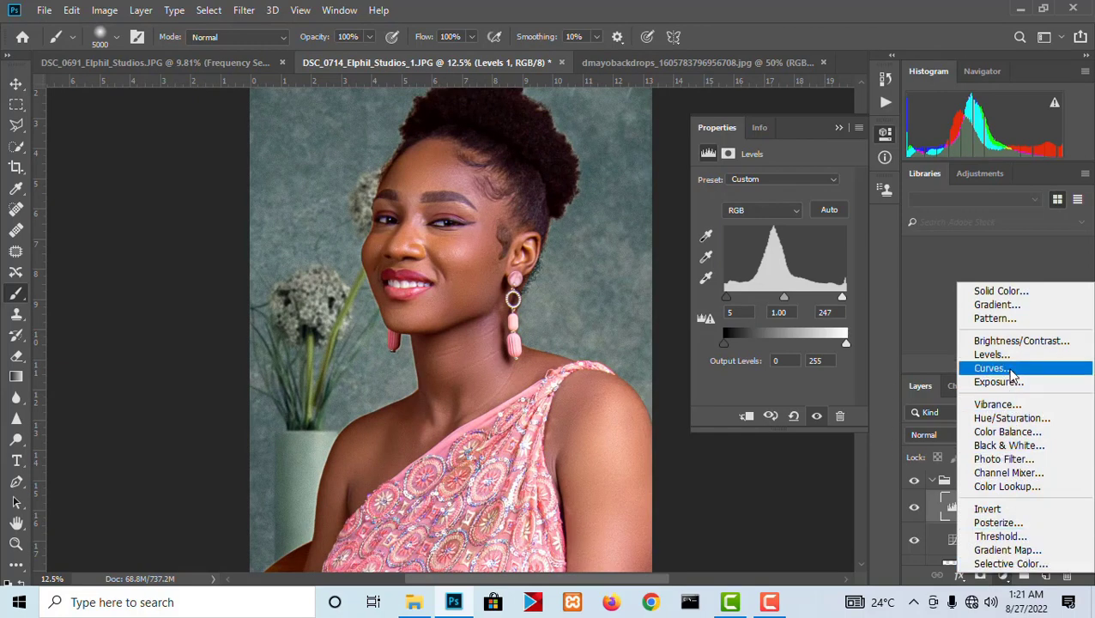
pyautogui.click(1013, 369)
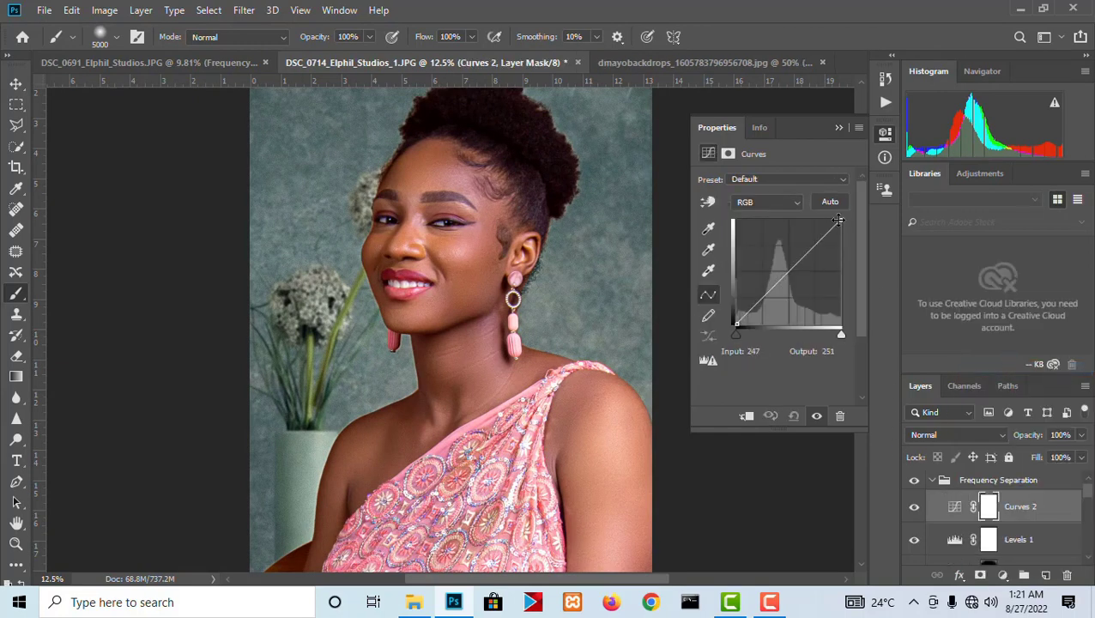
pyautogui.moveTo(838, 220); pyautogui.dragTo(824, 222)
# Step: Set Blend If for Curves 2 so This Layer's shadow limit is split at 104 / 241, with Gray as the channel
pyautogui.click(960, 575)
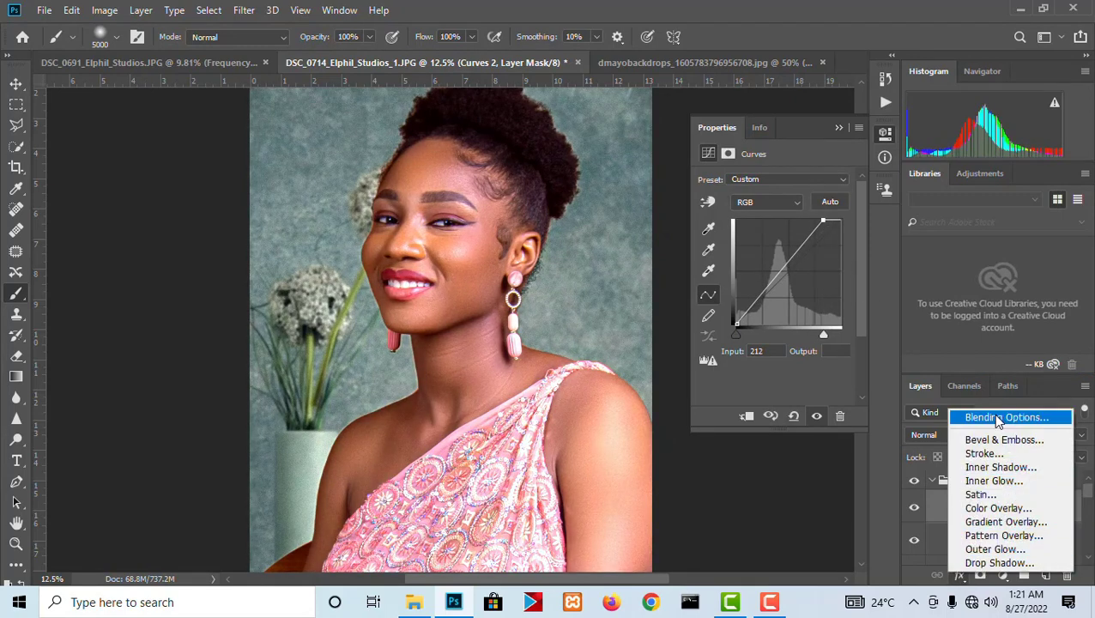
pyautogui.press('Escape')
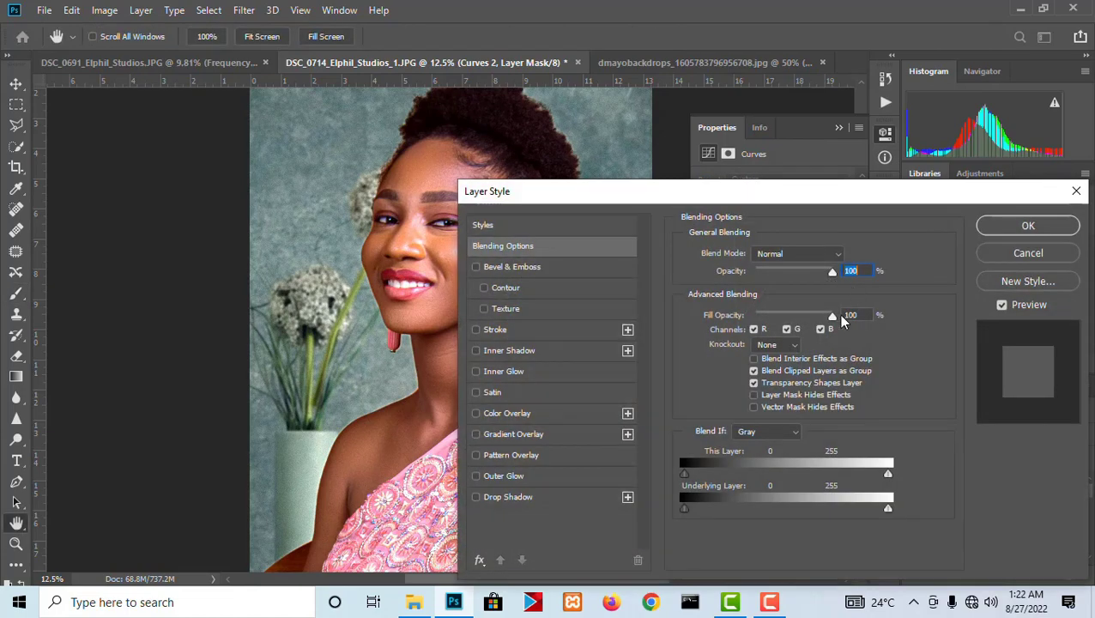
pyautogui.moveTo(717, 194); pyautogui.dragTo(747, 202)
pyautogui.moveTo(827, 203); pyautogui.dragTo(773, 149)
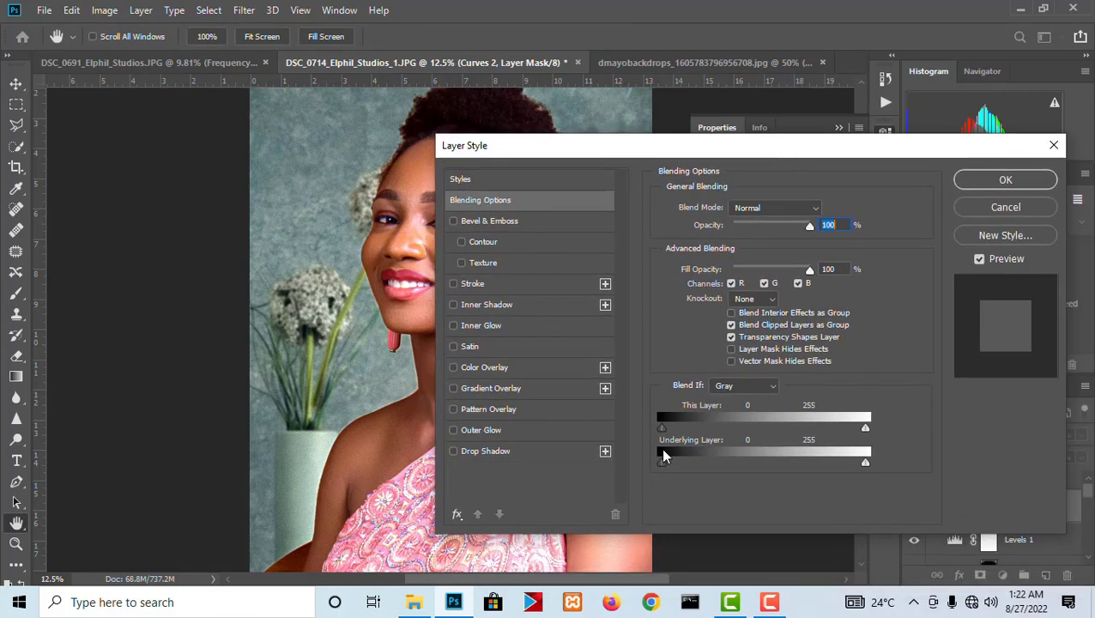
pyautogui.moveTo(662, 425); pyautogui.dragTo(694, 428)
pyautogui.moveTo(655, 154); pyautogui.dragTo(798, 154)
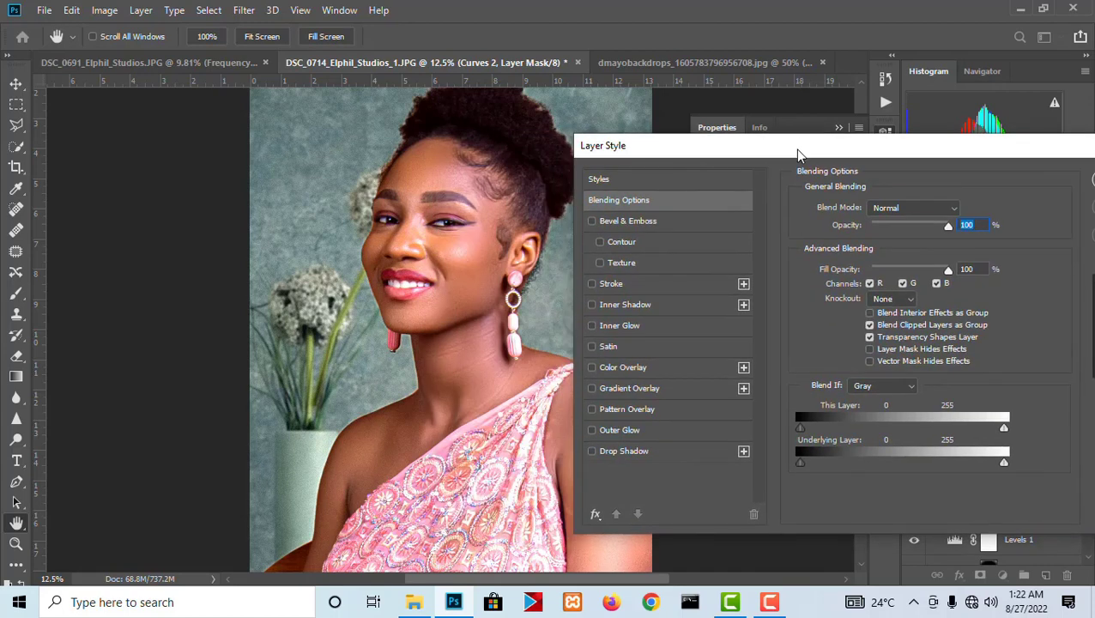
pyautogui.moveTo(804, 434); pyautogui.dragTo(990, 434)
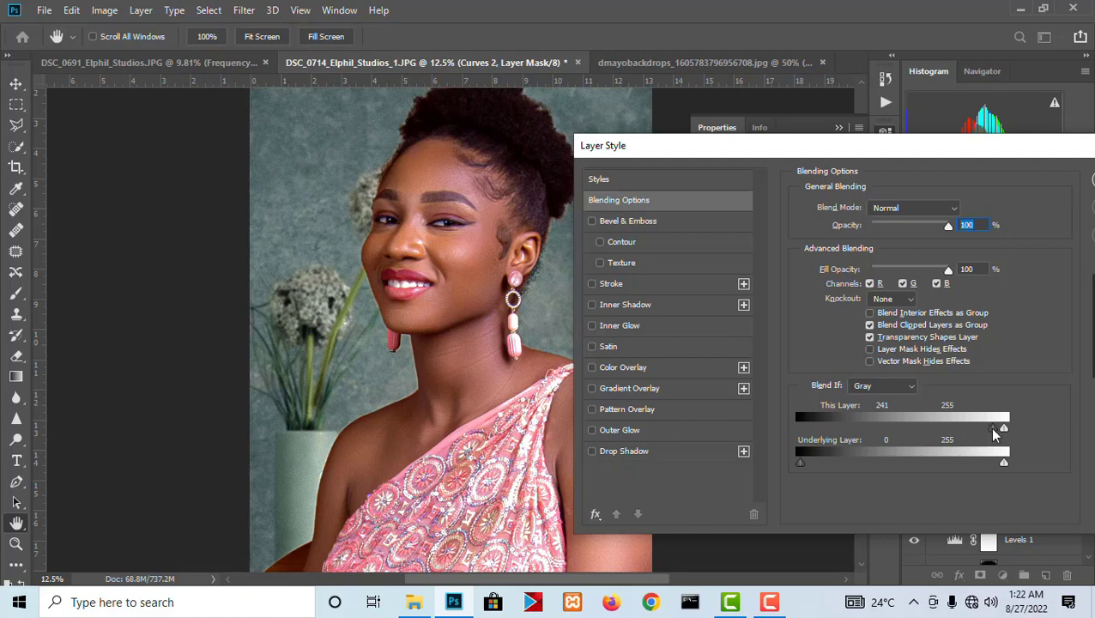
pyautogui.moveTo(995, 435); pyautogui.dragTo(869, 433)
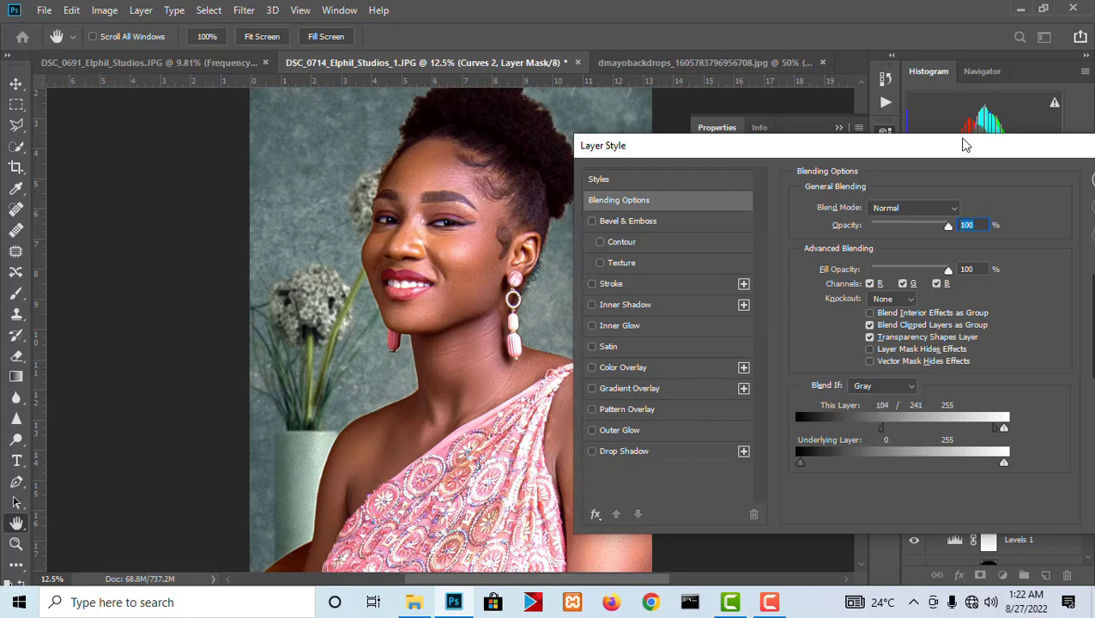
pyautogui.moveTo(956, 149); pyautogui.dragTo(825, 164)
pyautogui.click(1002, 194)
# Step: Compare the full portrait with the Curves 2 highlight adjustment hidden and shown, leaving it visible
pyautogui.scroll(-2, 495, 220)
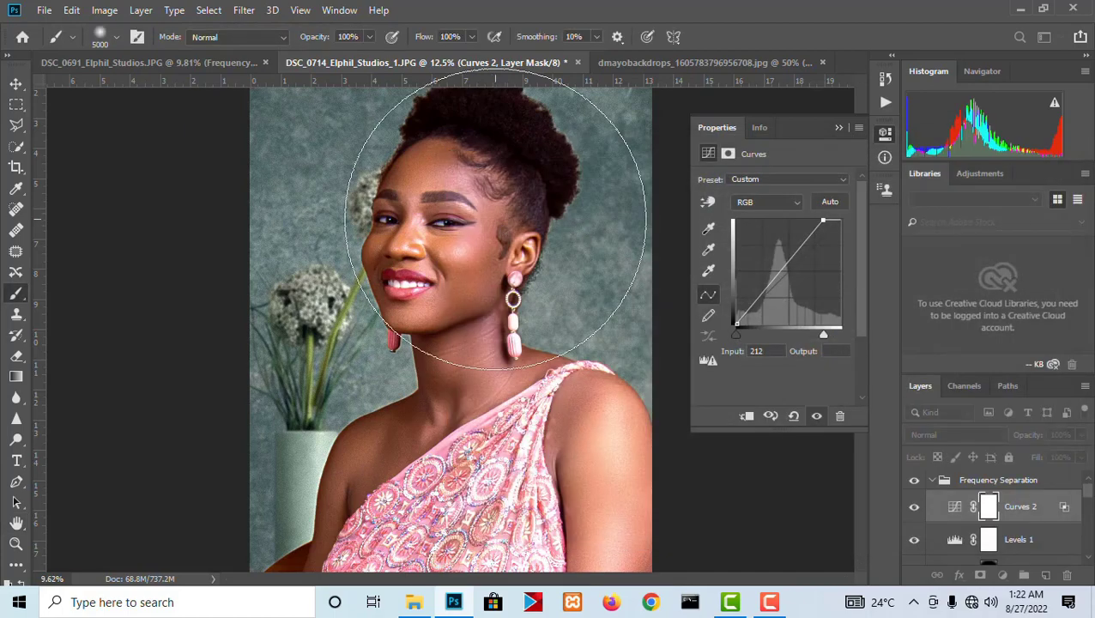
pyautogui.scroll(-1, 495, 219)
pyautogui.scroll(1, 515, 327)
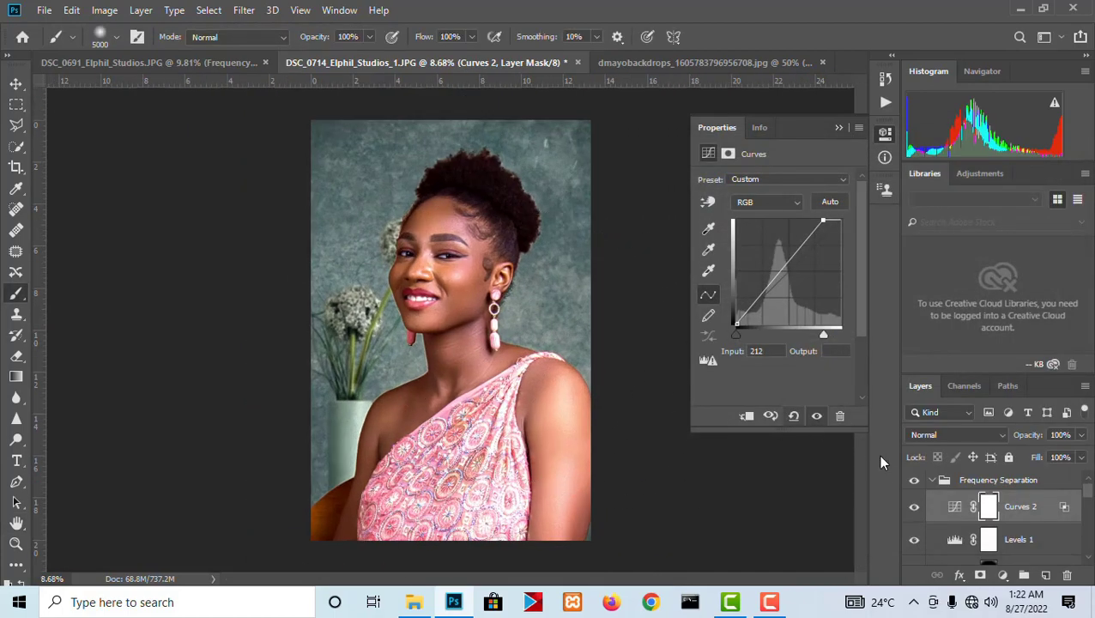
pyautogui.click(914, 506)
pyautogui.click(915, 506)
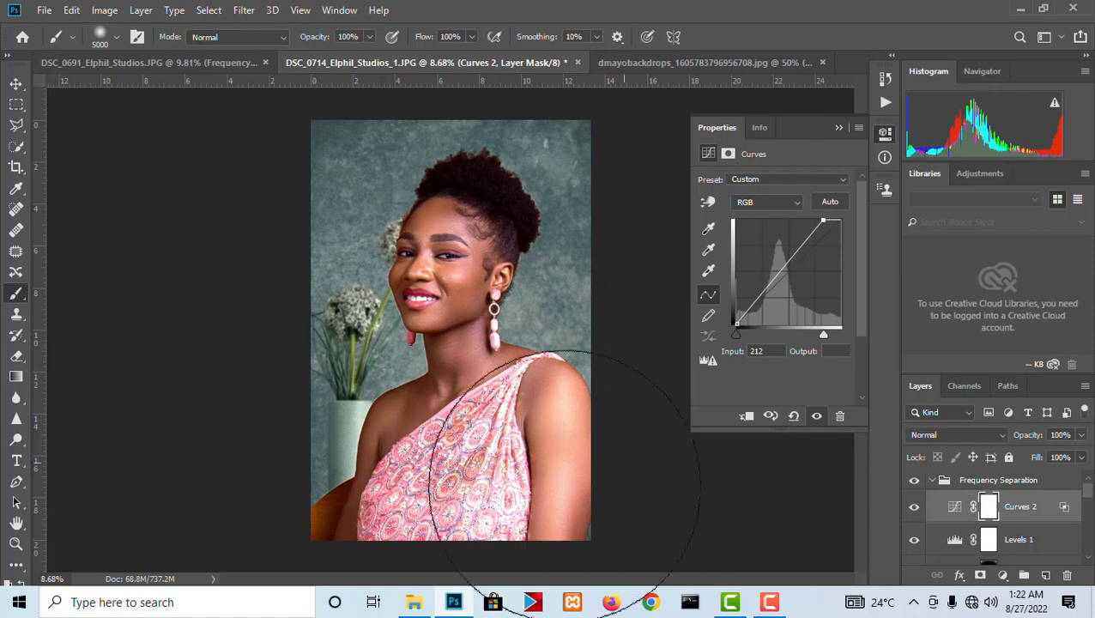
# Step: Paint black on the Curves 2 mask over the lower dress and arm with a size 1500 brush to remove the brightening there
pyautogui.press('[')
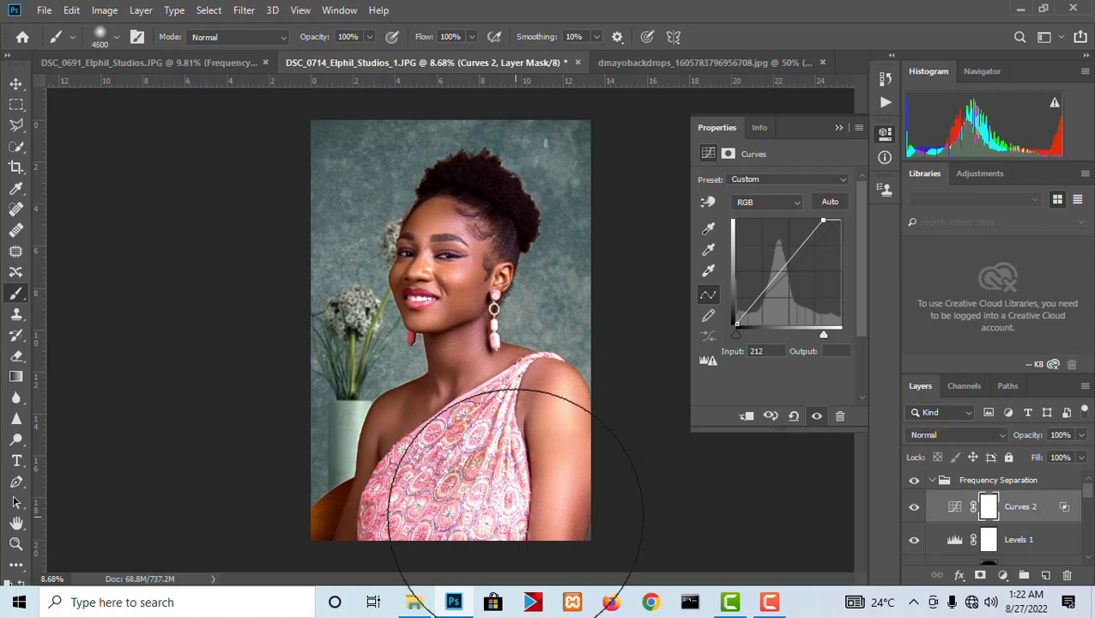
pyautogui.press('[')
pyautogui.press('[')
pyautogui.press('[')
pyautogui.press('[')
pyautogui.press('[')
pyautogui.press('[')
pyautogui.press('[')
pyautogui.press('[')
pyautogui.press('[')
pyautogui.press('[')
pyautogui.press('[')
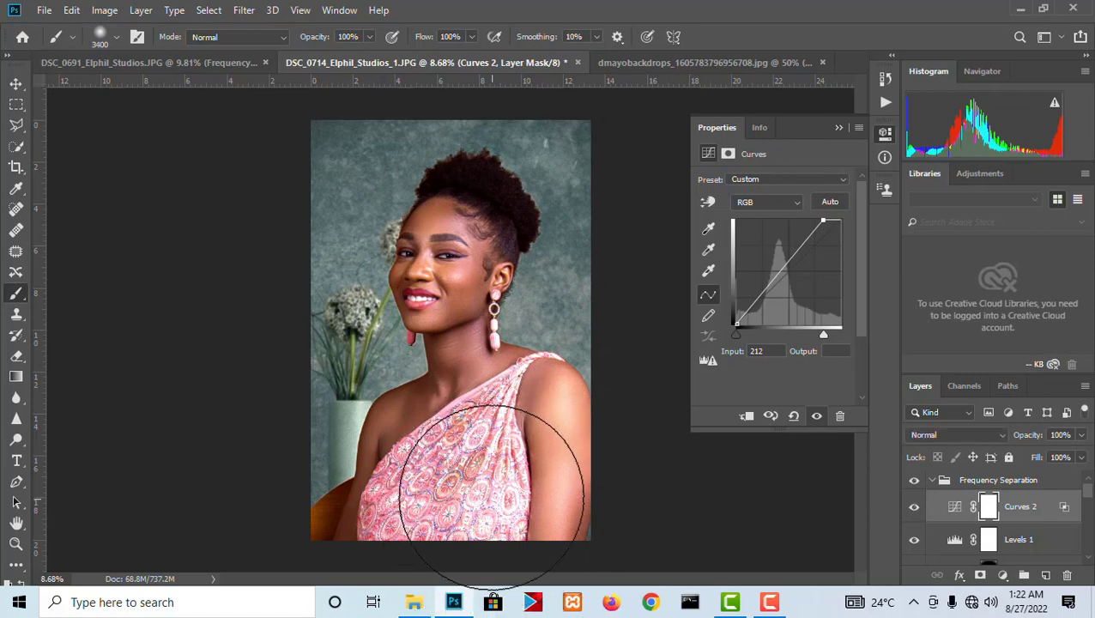
pyautogui.press('[')
pyautogui.press('[')
pyautogui.press('[')
pyautogui.press('[')
pyautogui.press('[')
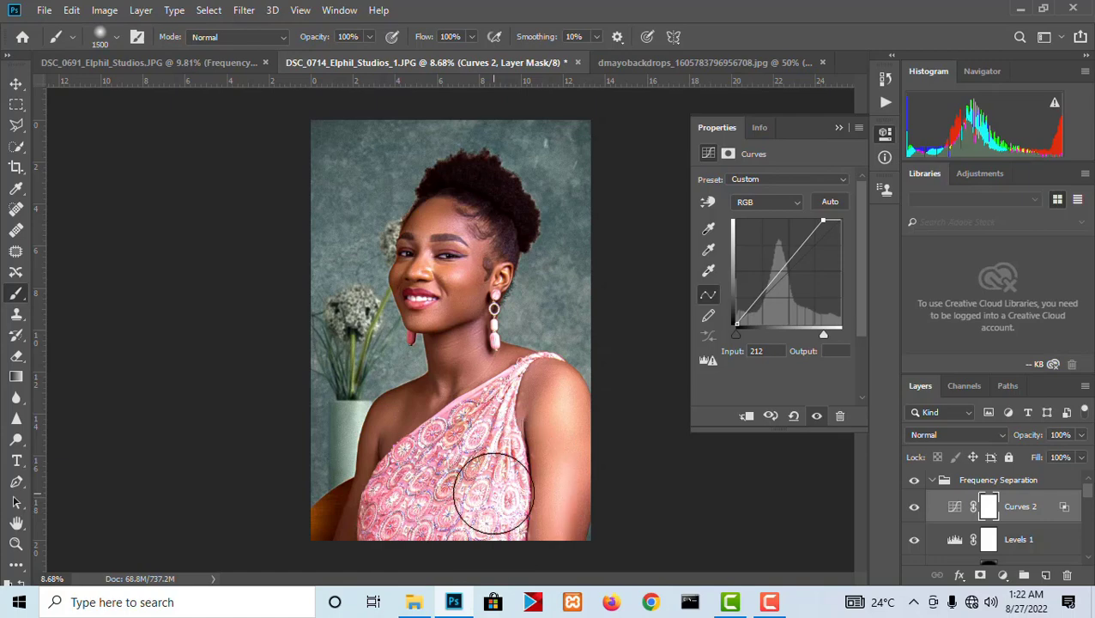
pyautogui.click(988, 512)
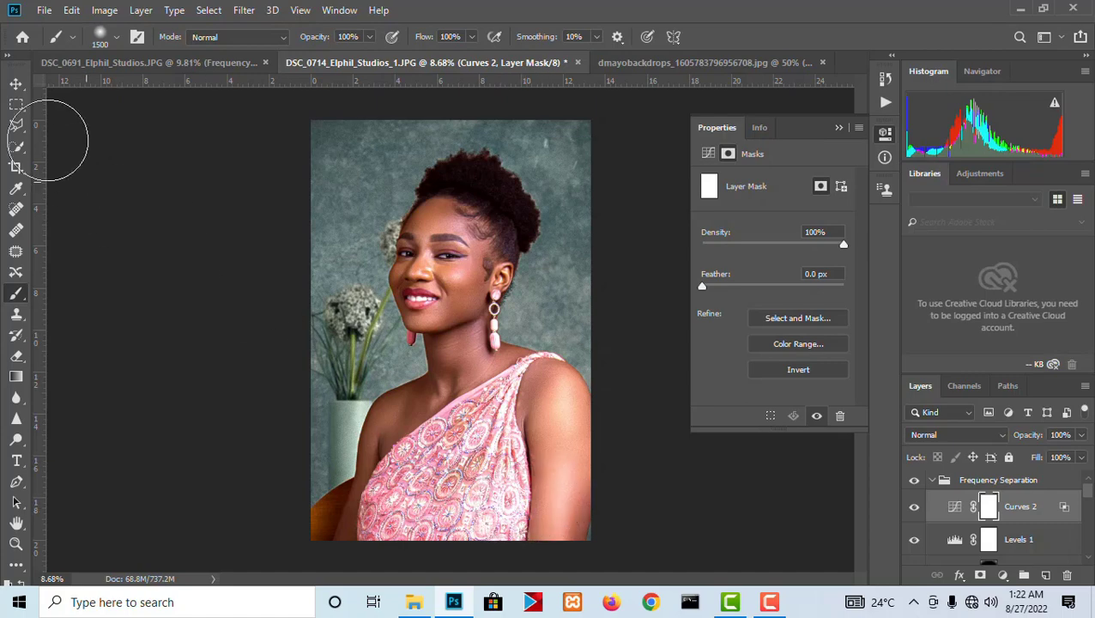
pyautogui.click(8, 57)
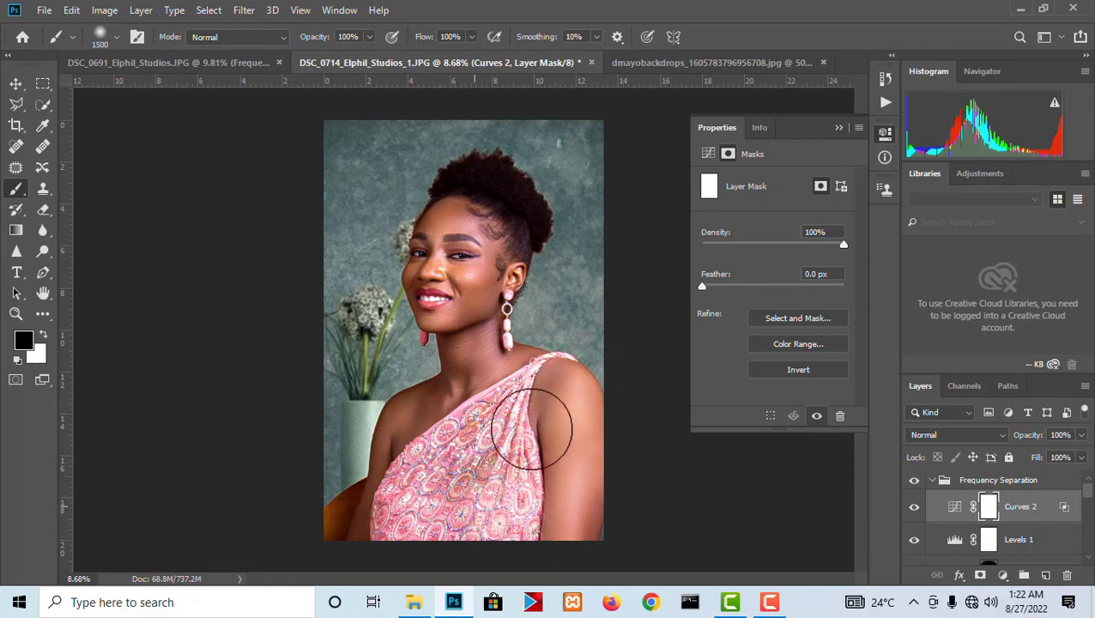
pyautogui.moveTo(436, 549)
pyautogui.mouseDown()
pyautogui.moveTo(428, 521)
pyautogui.moveTo(521, 472)
pyautogui.mouseUp()
# Step: Check the masked Curves 2 effect by hiding and showing it, and lower the layer's opacity to 62%
pyautogui.click(914, 508)
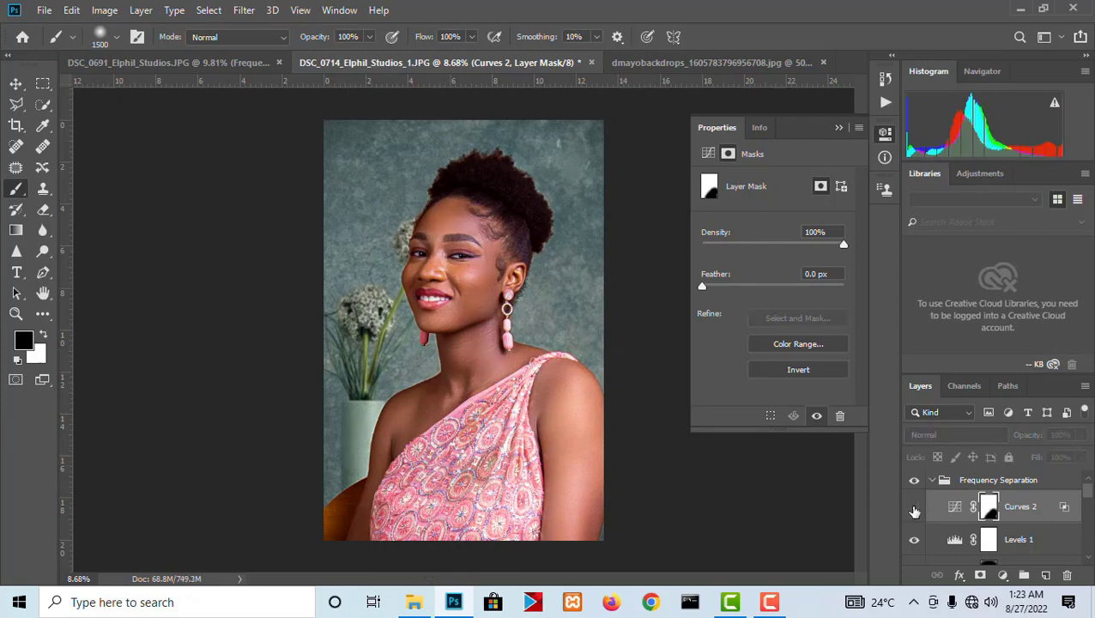
pyautogui.click(914, 507)
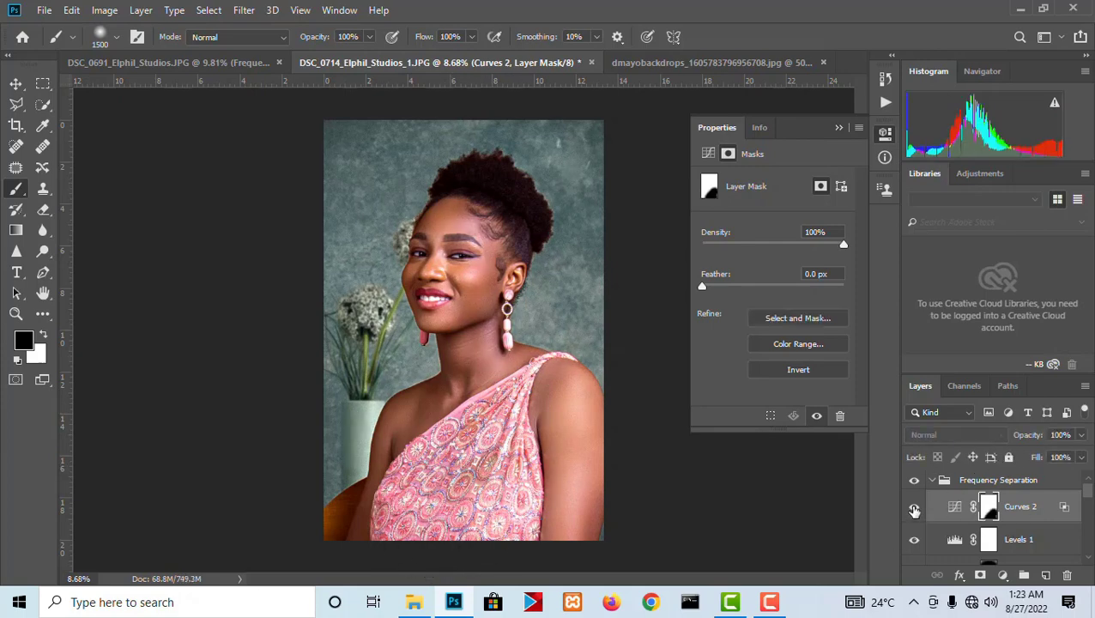
pyautogui.click(1083, 438)
pyautogui.moveTo(1080, 456); pyautogui.dragTo(1064, 456)
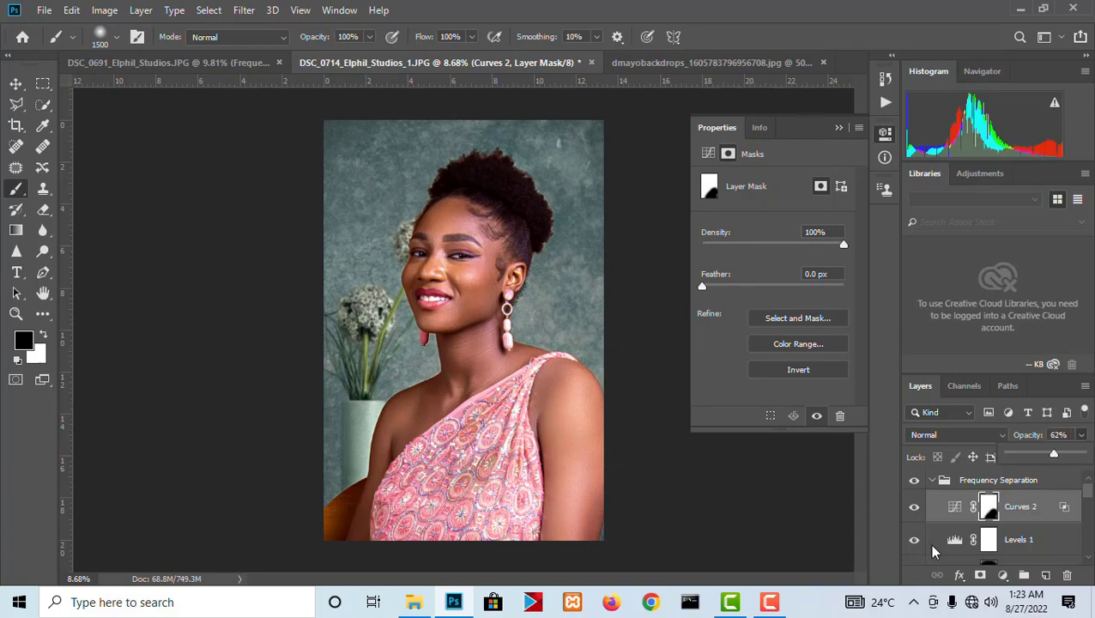
# Step: Compare the portrait with the reduced-opacity Curves 2 hidden and shown, and examine the overall tone near and far
pyautogui.click(915, 508)
pyautogui.click(916, 507)
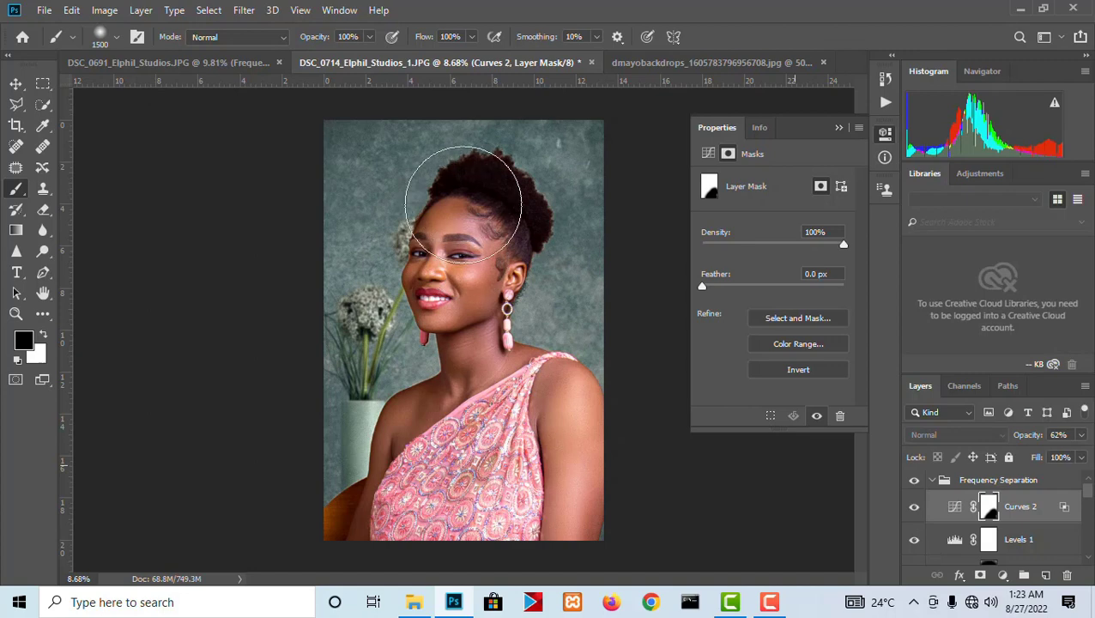
pyautogui.scroll(2, 463, 258)
pyautogui.scroll(-2, 500, 268)
pyautogui.scroll(1, 496, 309)
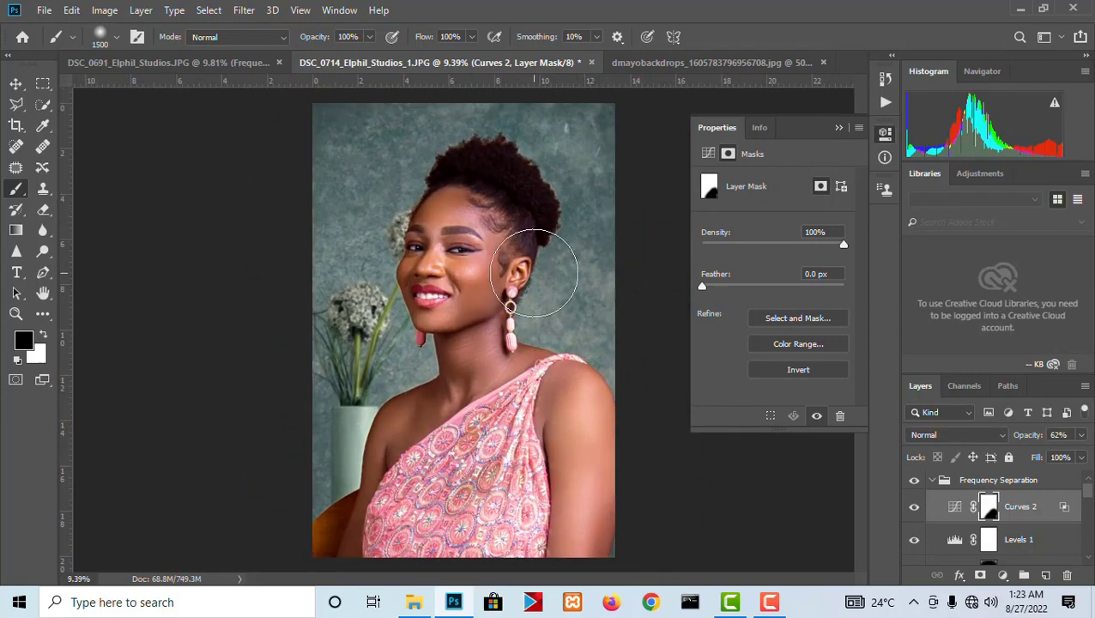
pyautogui.scroll(-1, 532, 275)
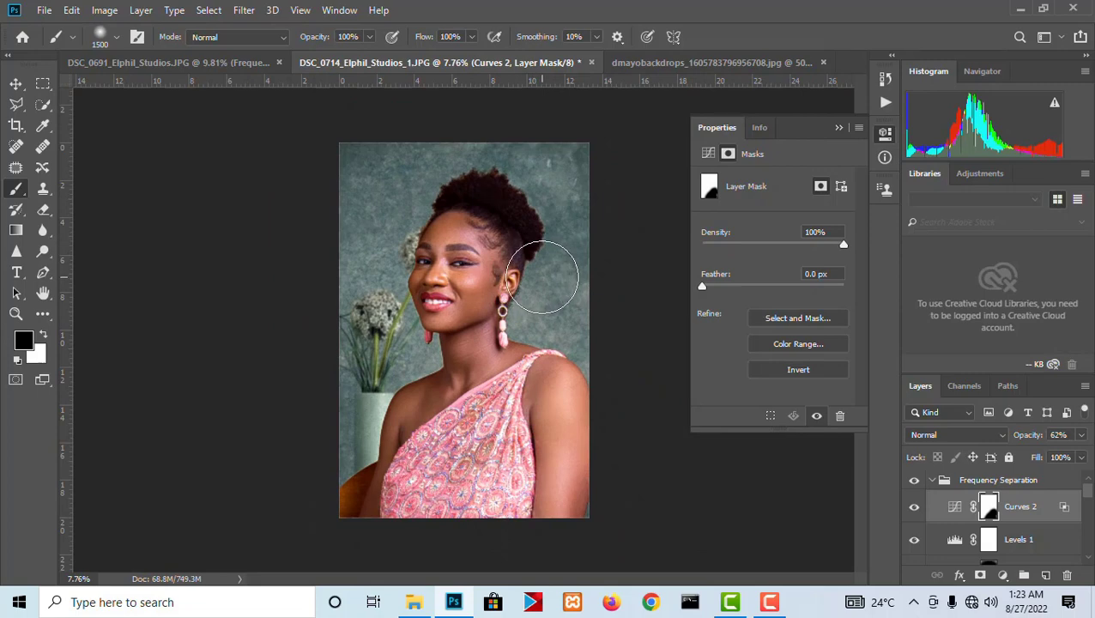